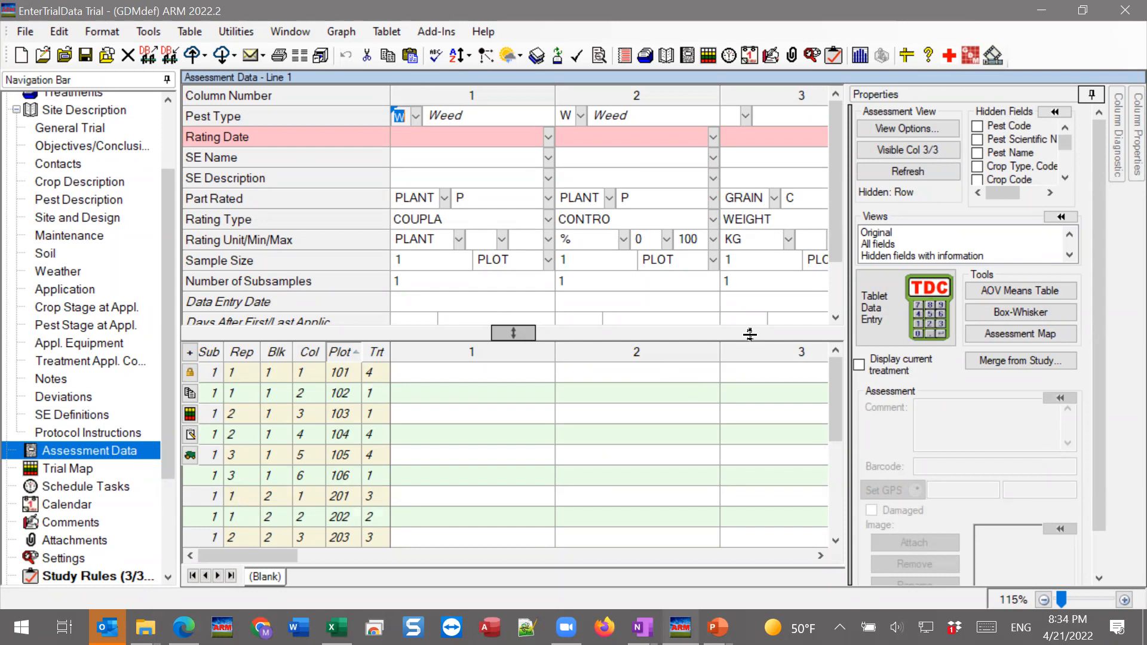
Auto-hide the Properties panel and review the header fields of the existing assessment data columns
{"action": "left_click", "coordinate": [1092, 94]}
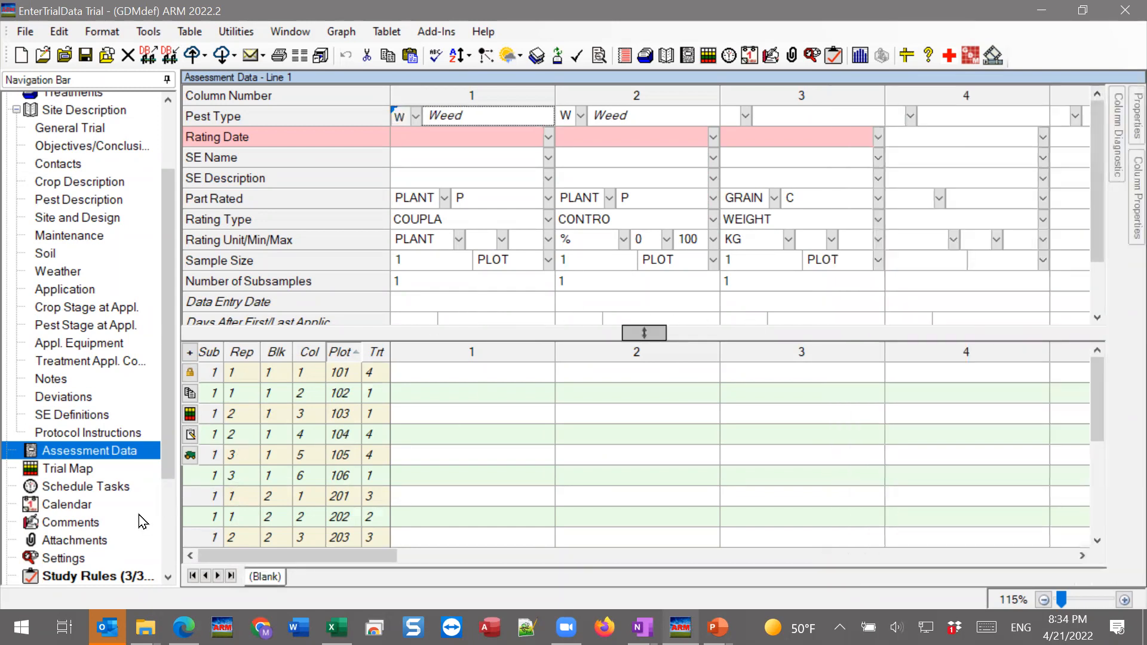
{"action": "left_click", "coordinate": [84, 456]}
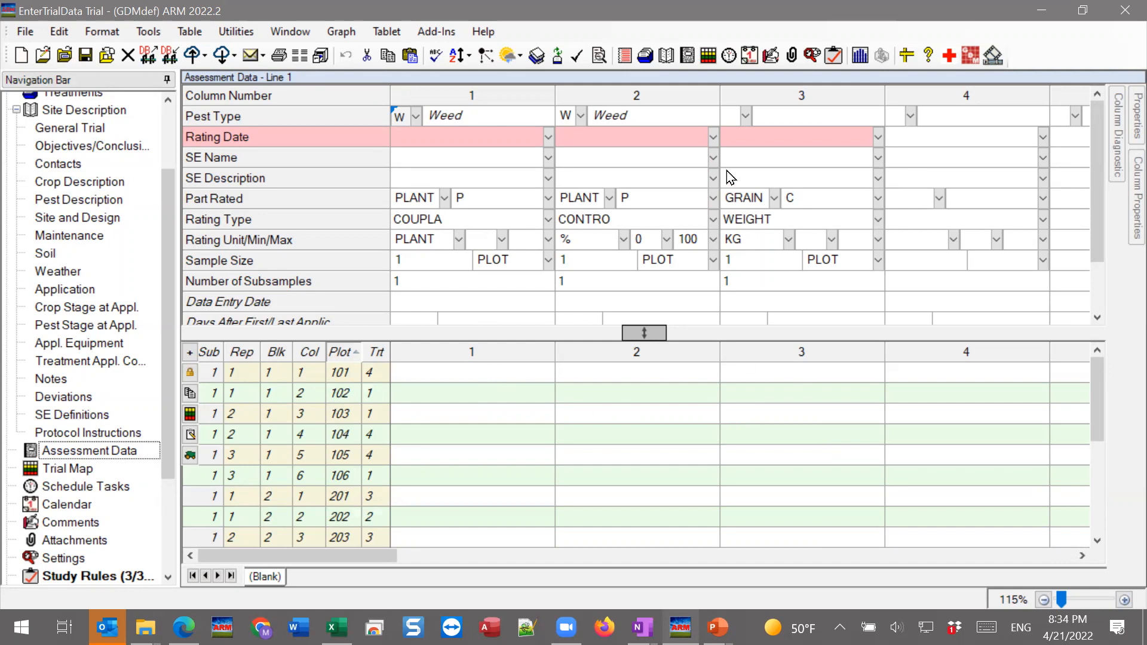
{"action": "left_click_drag", "start_coordinate": [1098, 177], "coordinate": [1104, 231]}
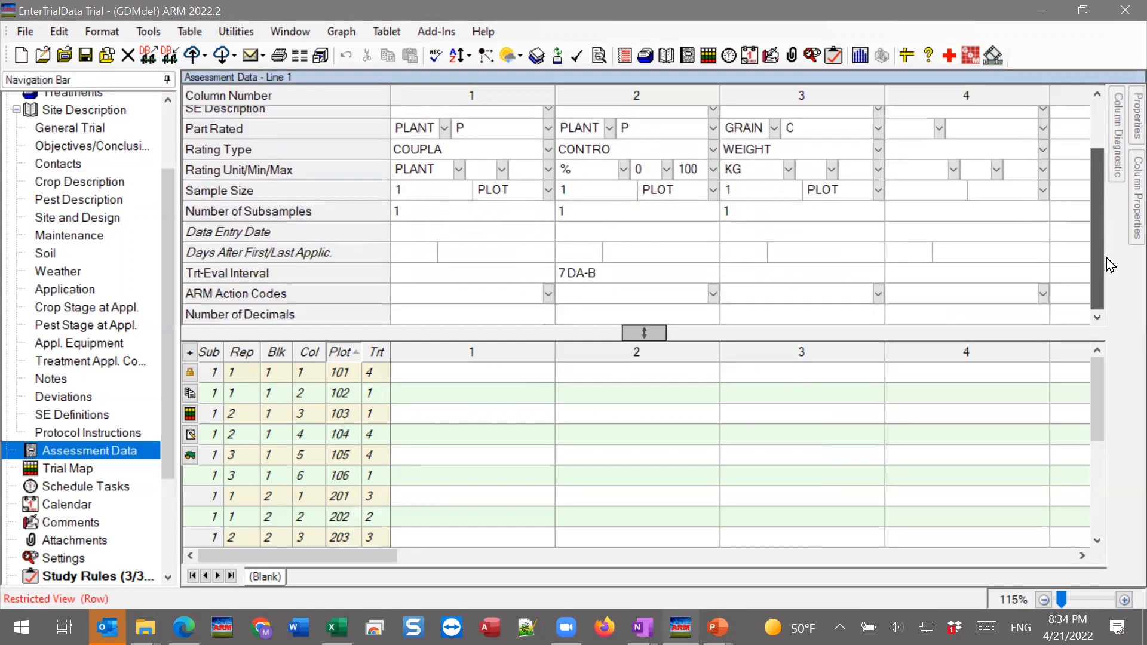
{"action": "scroll", "coordinate": [1099, 231], "scroll_direction": "up", "scroll_amount": 2}
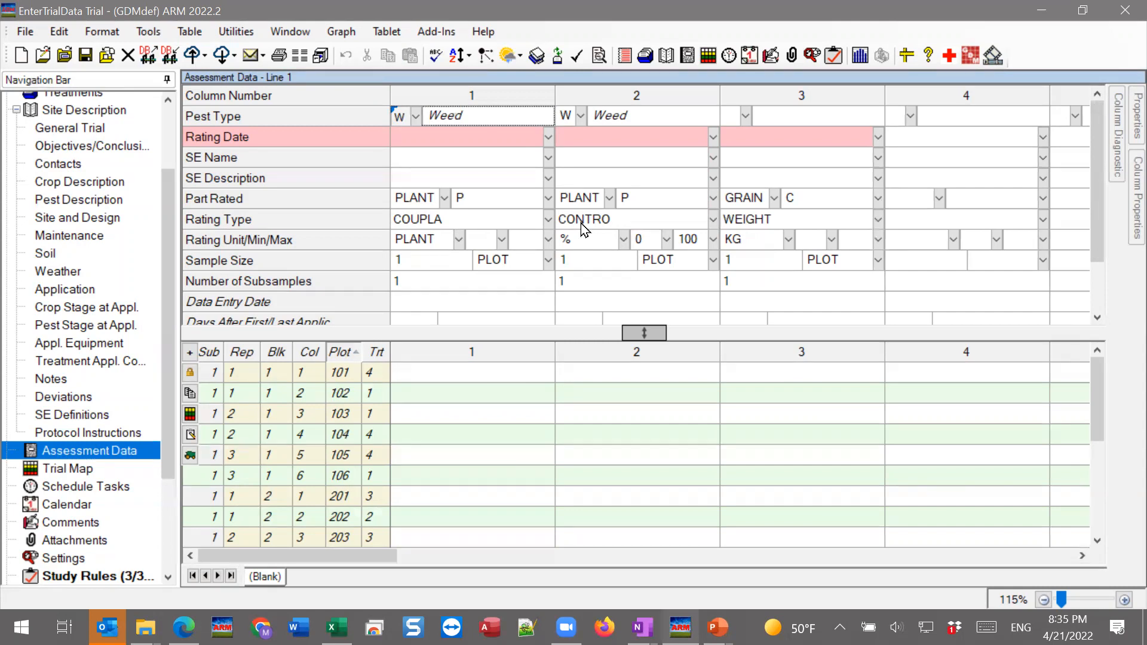
{"action": "left_click", "coordinate": [602, 221]}
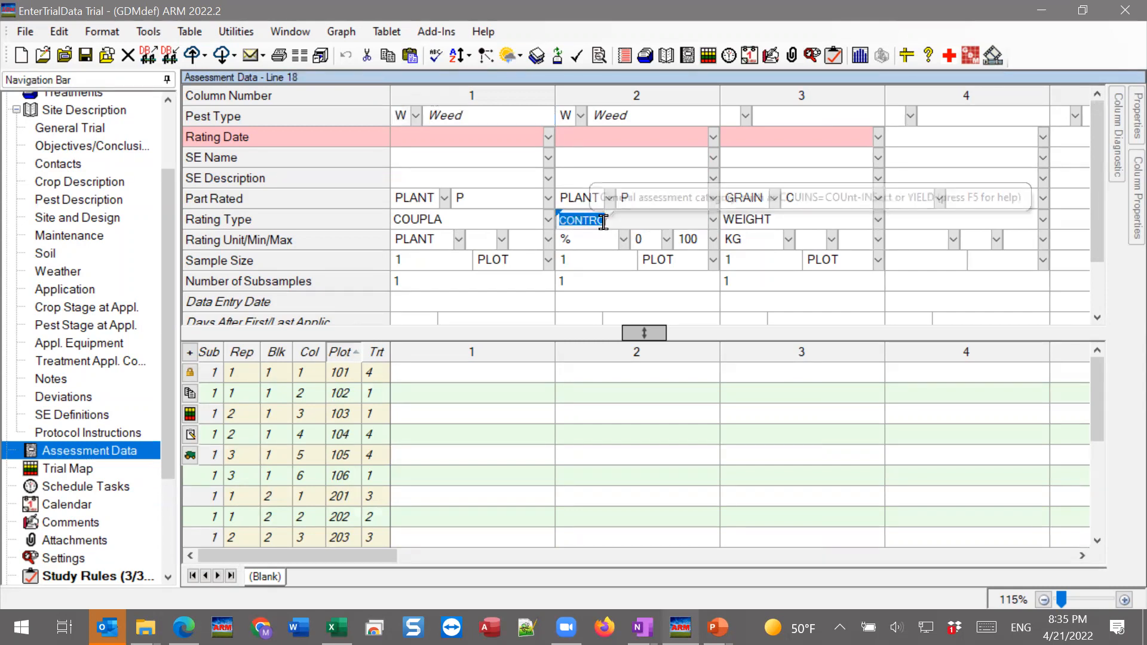
{"action": "double_click", "coordinate": [925, 159]}
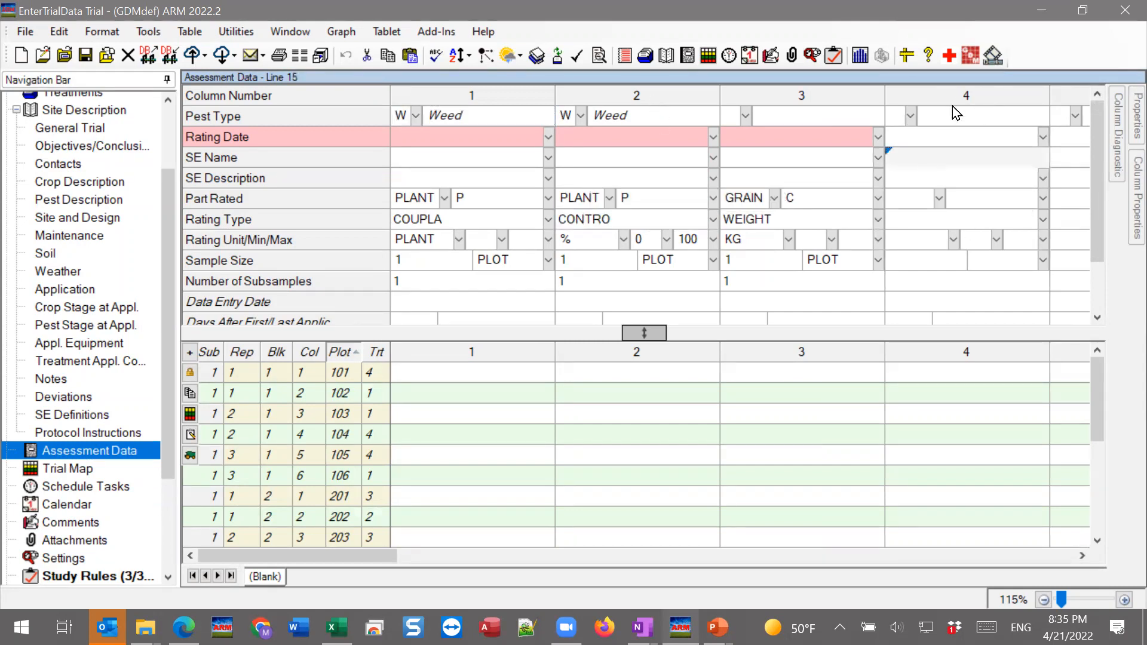
{"action": "left_click", "coordinate": [1094, 412]}
{"action": "left_click", "coordinate": [966, 114]}
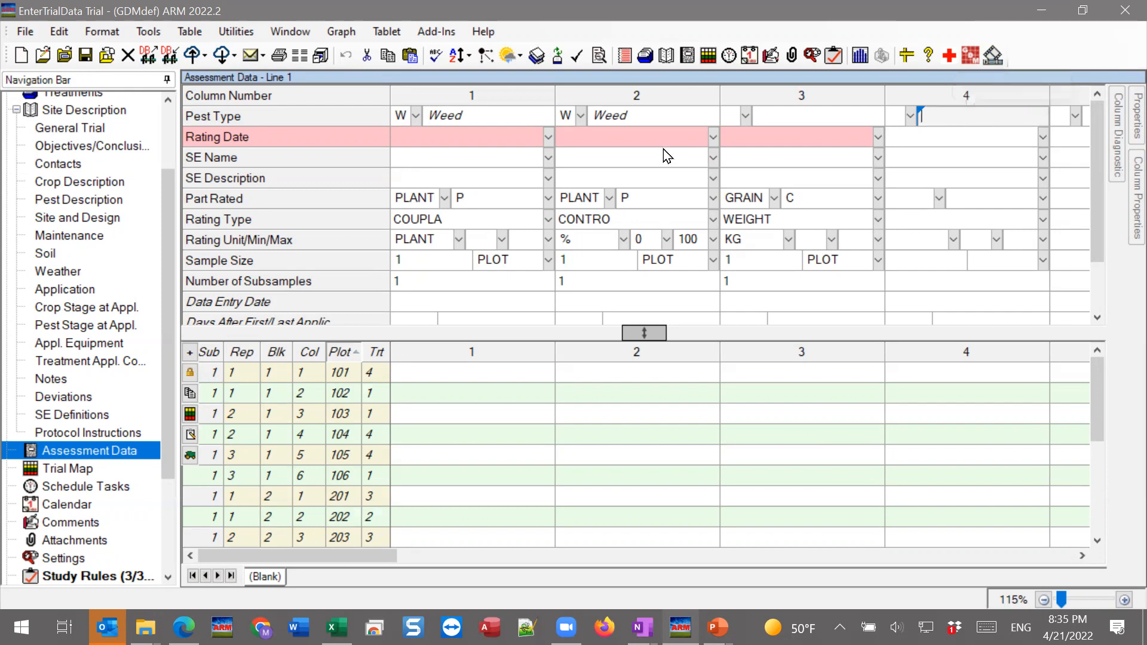
Insert one new data column starting at number 2 in the assessment data
{"action": "right_click", "coordinate": [579, 199]}
{"action": "key", "text": "Escape"}
{"action": "left_click", "coordinate": [577, 199]}
{"action": "right_click", "coordinate": [577, 199]}
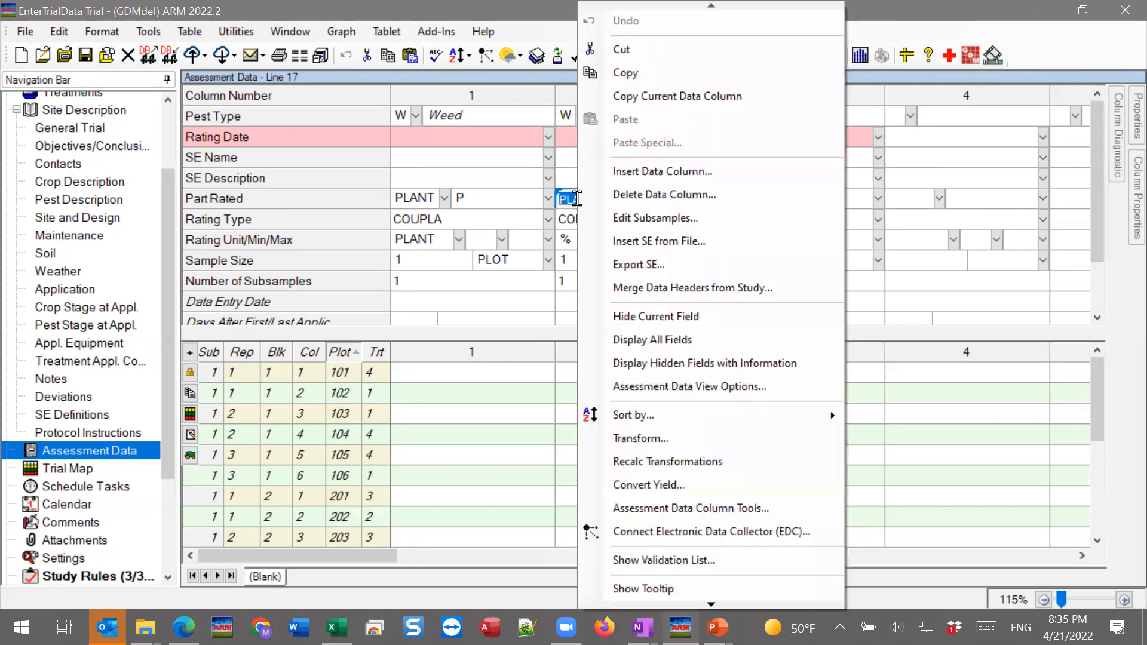
{"action": "left_click", "coordinate": [664, 177]}
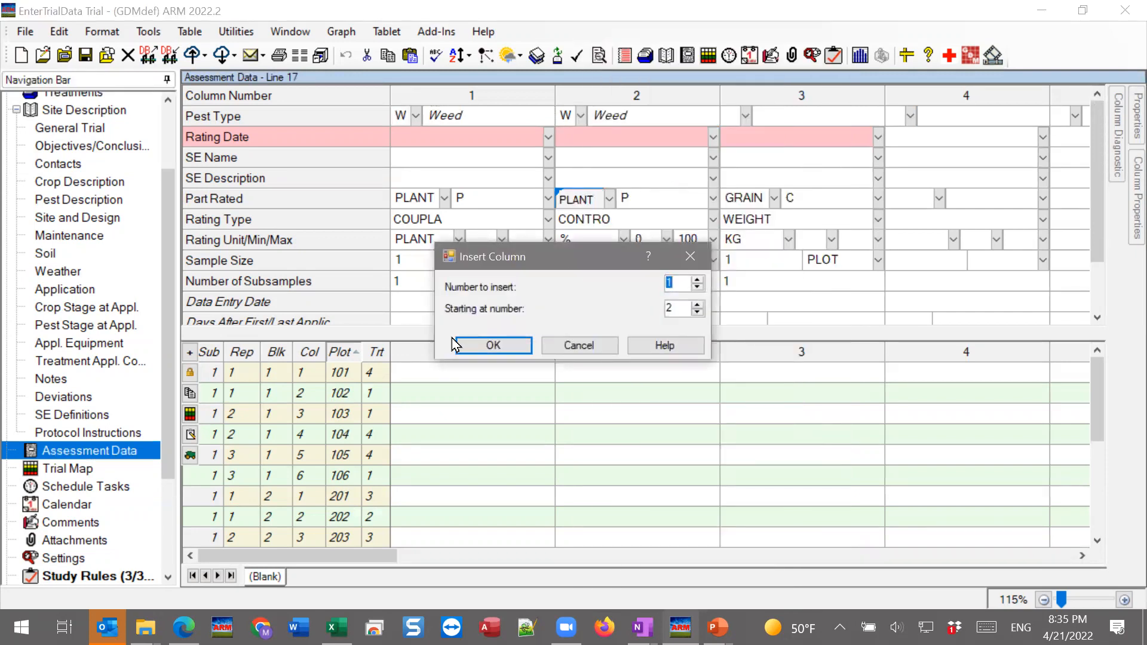
{"action": "left_click", "coordinate": [476, 345]}
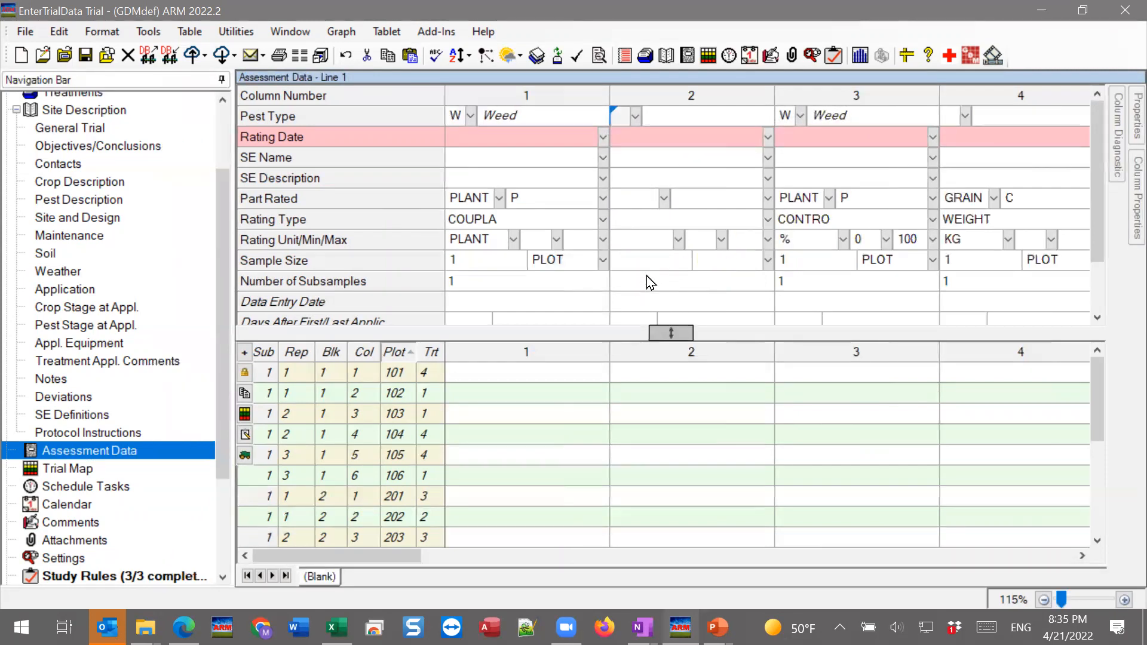
Reopen the Properties panel and make the hidden Pest Code field visible in the assessment header
{"action": "left_click", "coordinate": [1121, 119]}
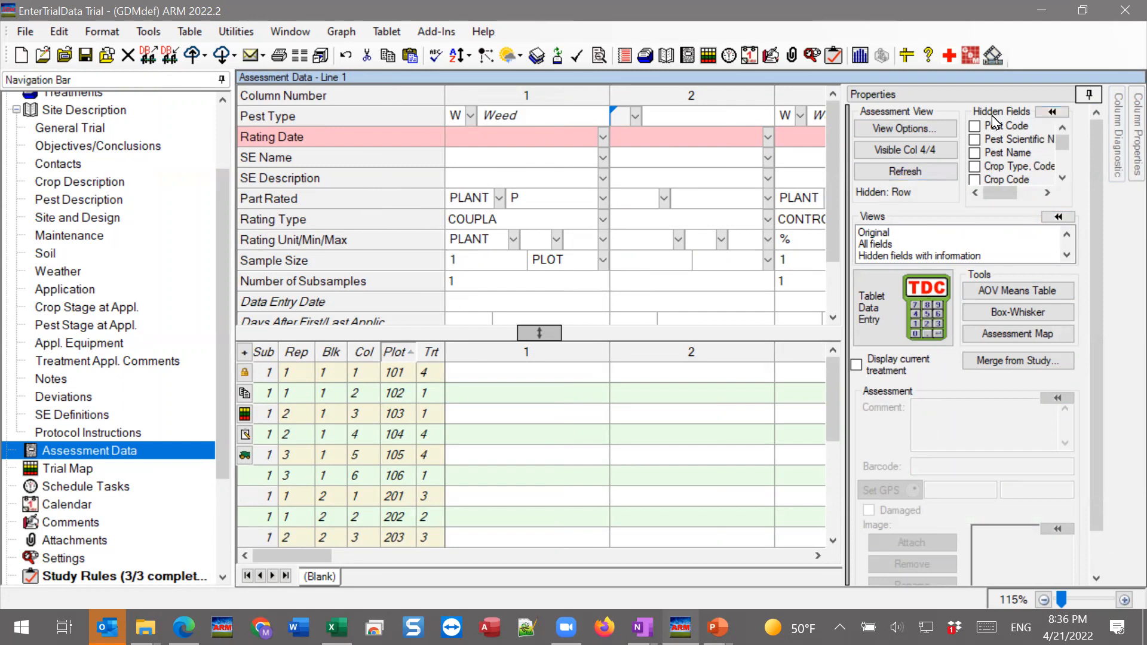
{"action": "left_click", "coordinate": [1052, 113]}
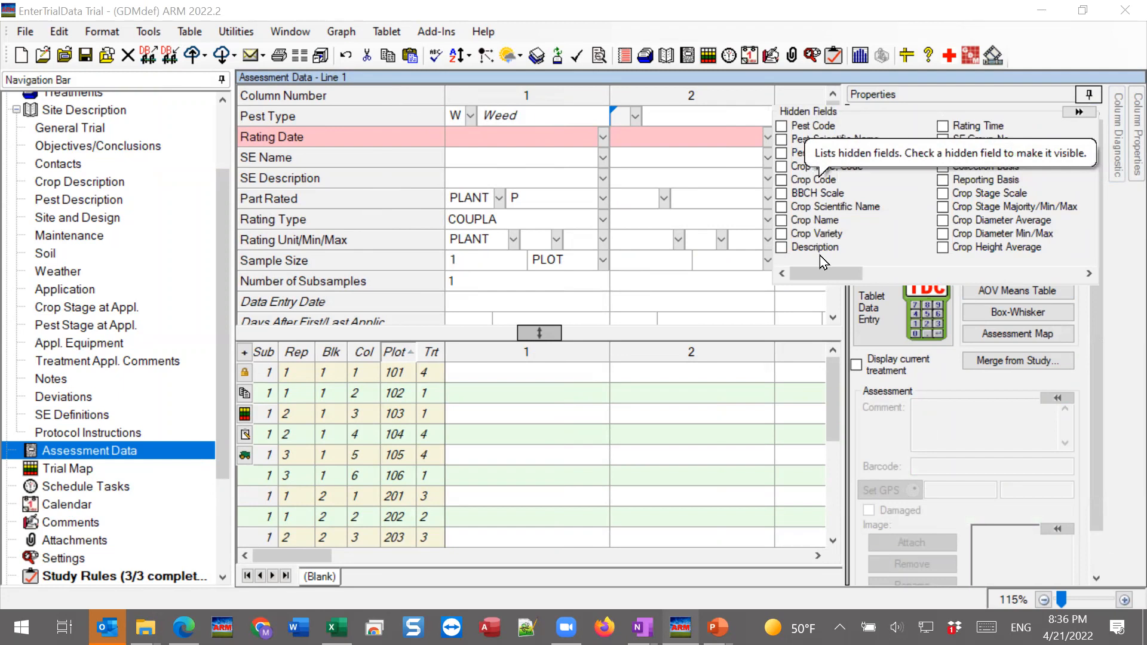
{"action": "left_click", "coordinate": [781, 131]}
{"action": "left_click", "coordinate": [781, 127]}
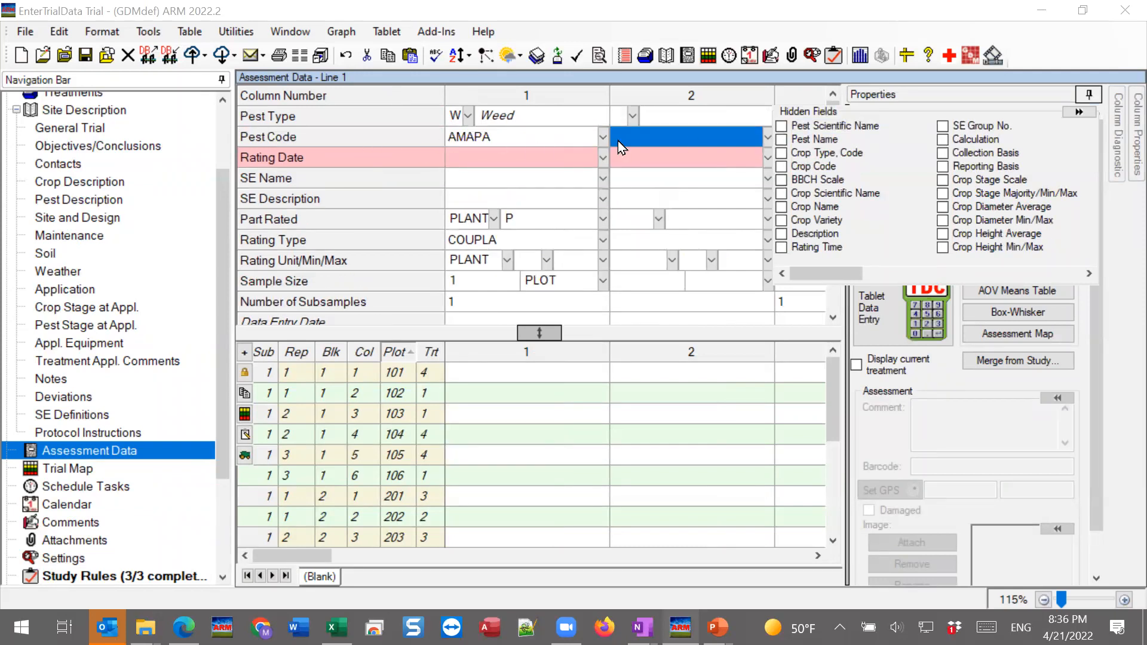
{"action": "left_click", "coordinate": [1079, 112]}
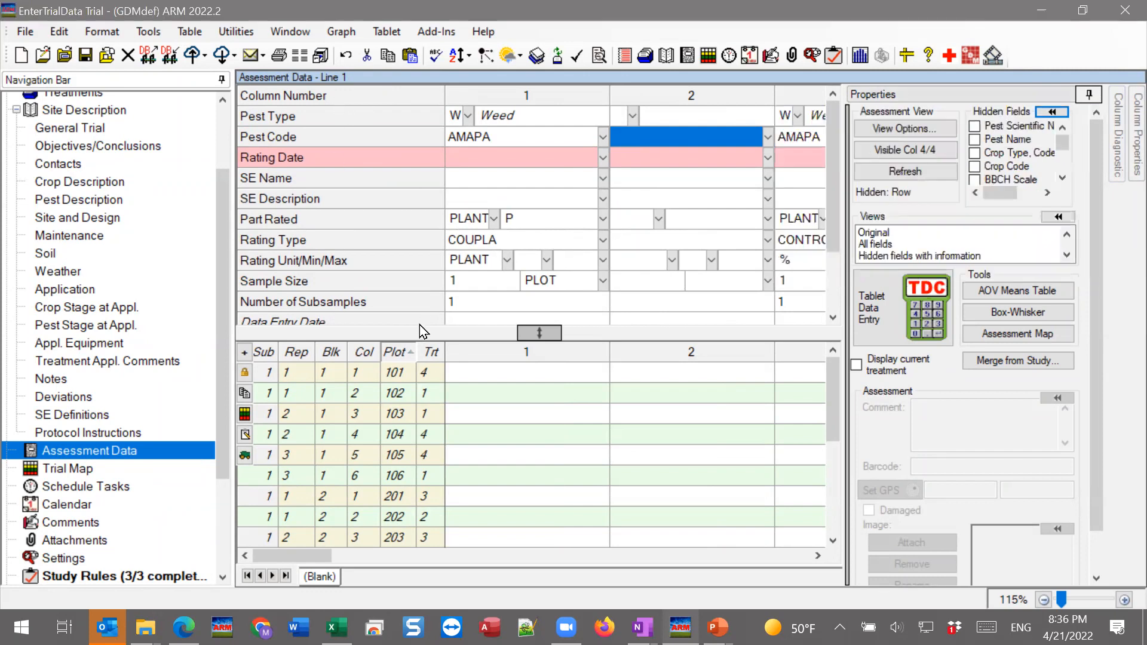
Apply the "Hidden fields with information" view to the assessment data
{"action": "left_click", "coordinate": [1063, 219]}
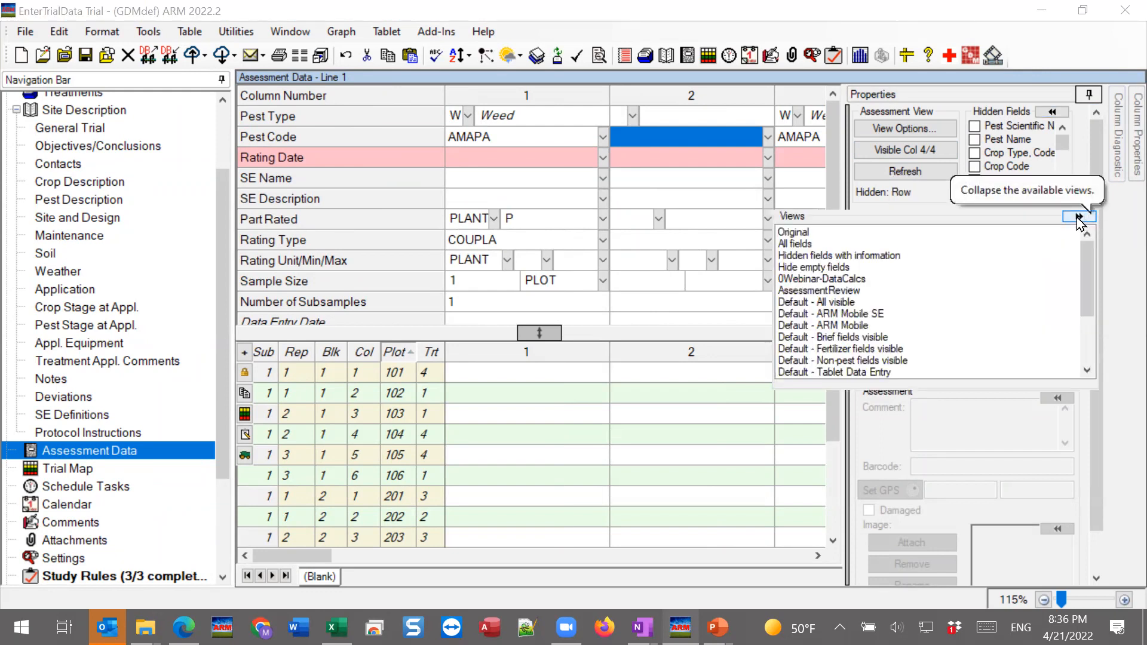
{"action": "left_click", "coordinate": [798, 255]}
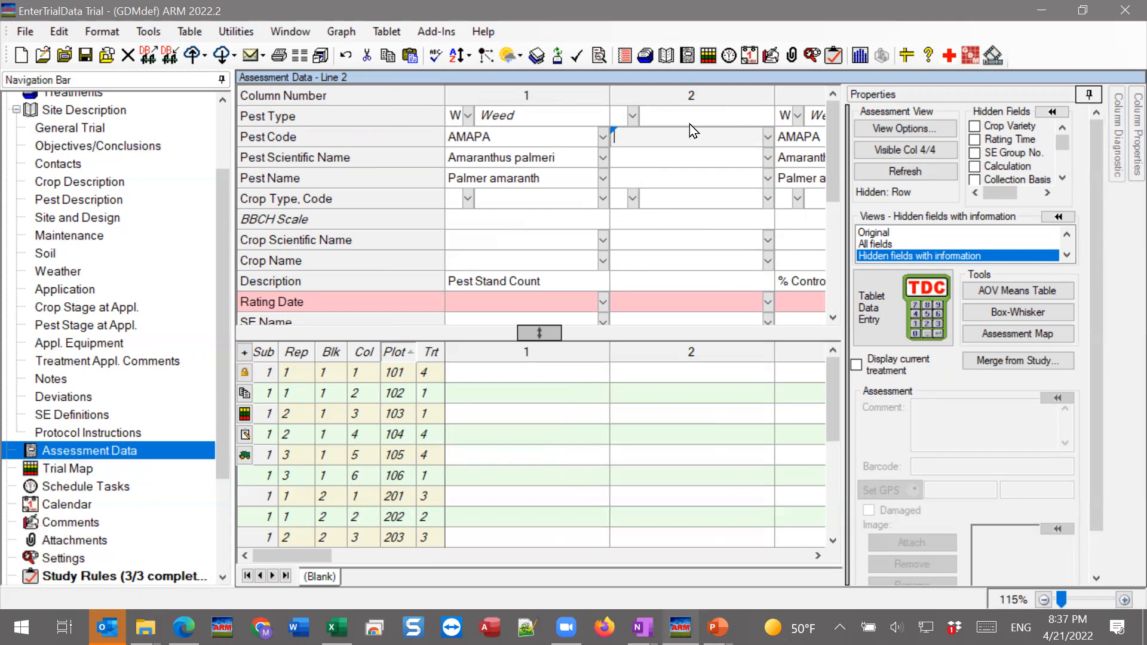
{"action": "left_click", "coordinate": [724, 120]}
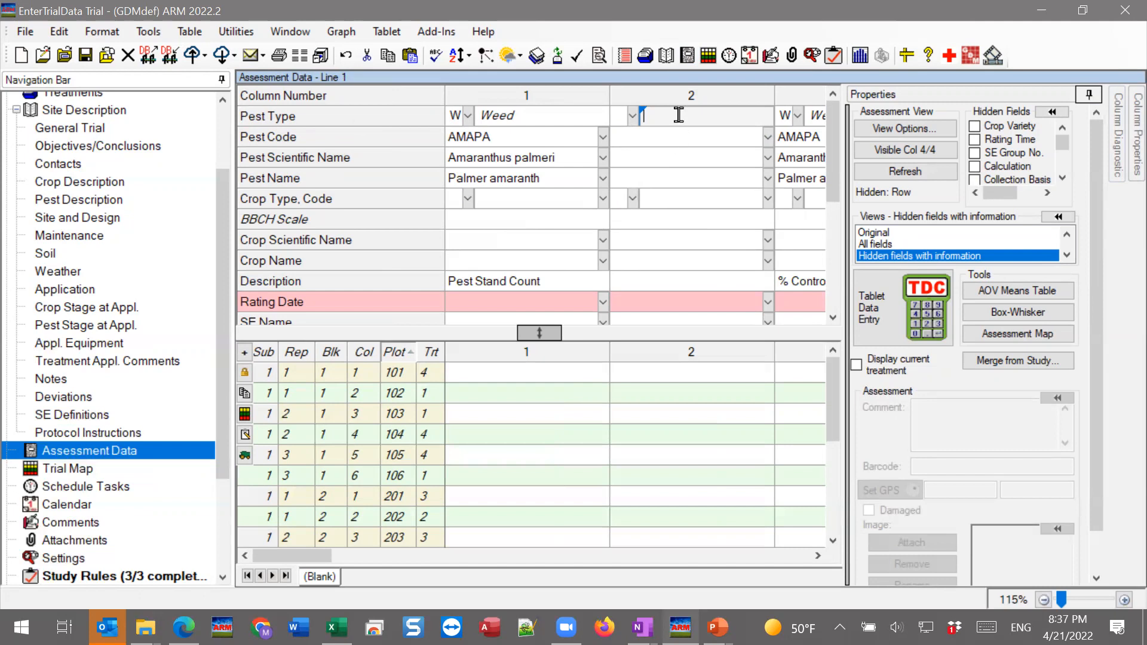
{"action": "left_click", "coordinate": [660, 196]}
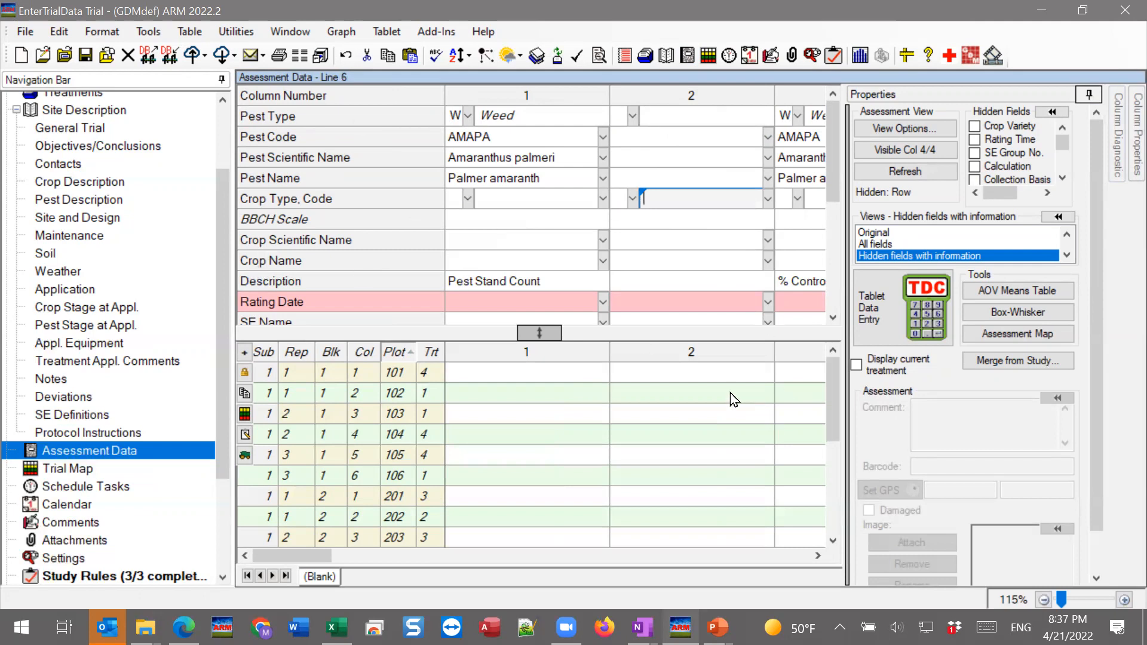
Copy the crop type, code, BBCH scale, scientific name and crop name from the soybean column 4 into column 2
{"action": "left_click_drag", "start_coordinate": [309, 558], "coordinate": [348, 561]}
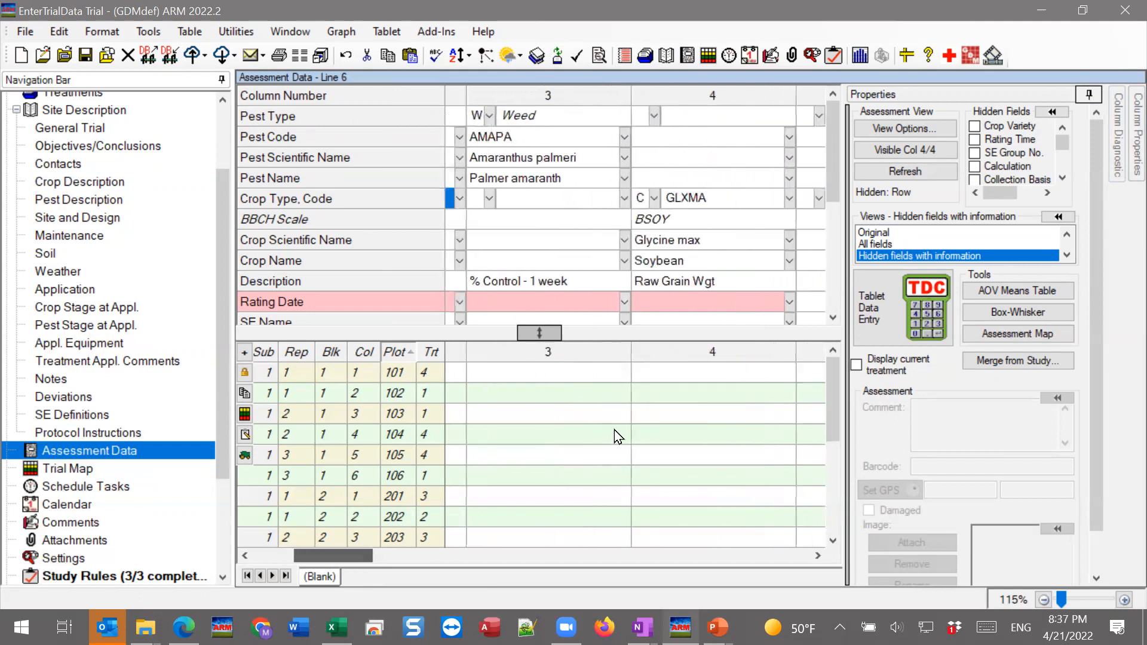
{"action": "left_click", "coordinate": [642, 204]}
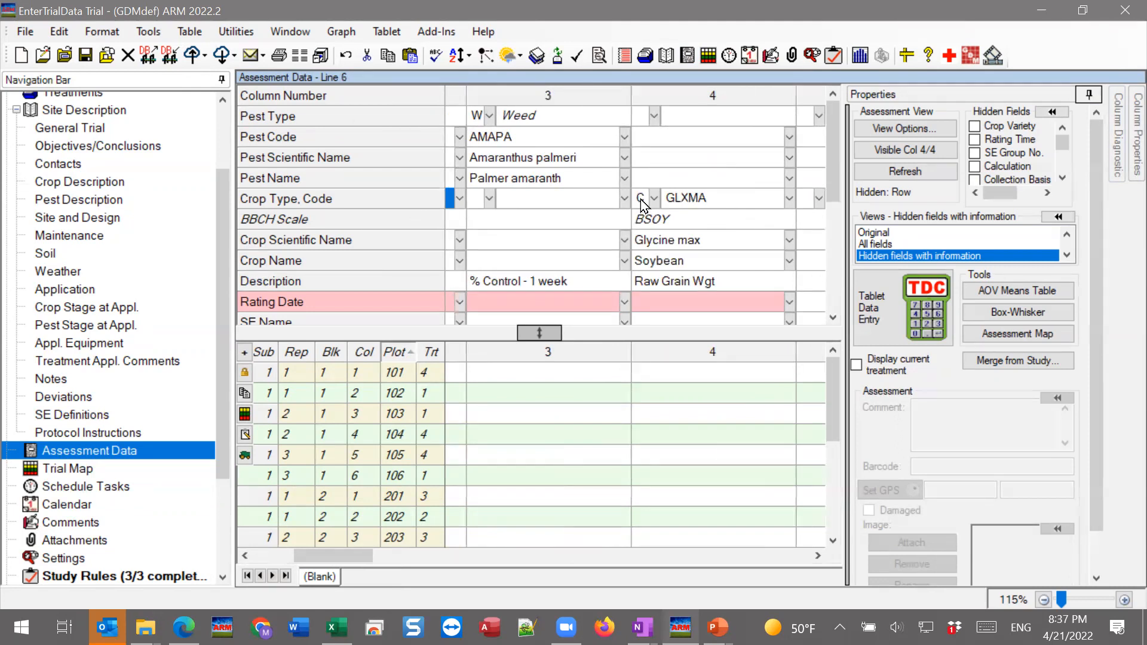
{"action": "left_click_drag", "start_coordinate": [642, 204], "coordinate": [646, 261]}
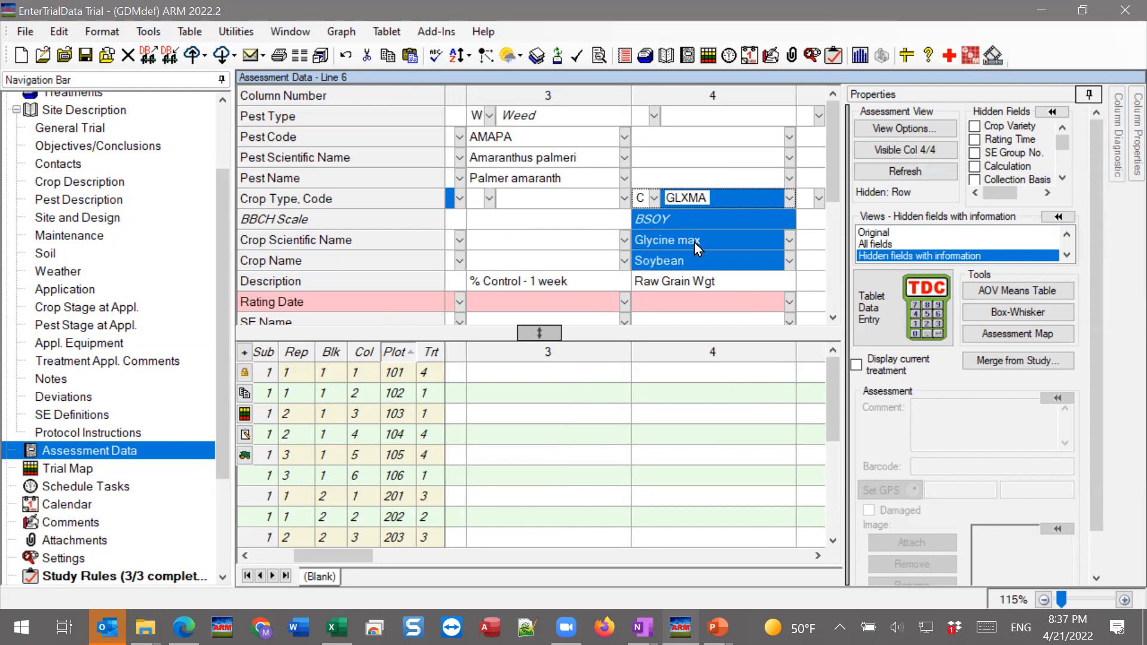
{"action": "right_click", "coordinate": [712, 238]}
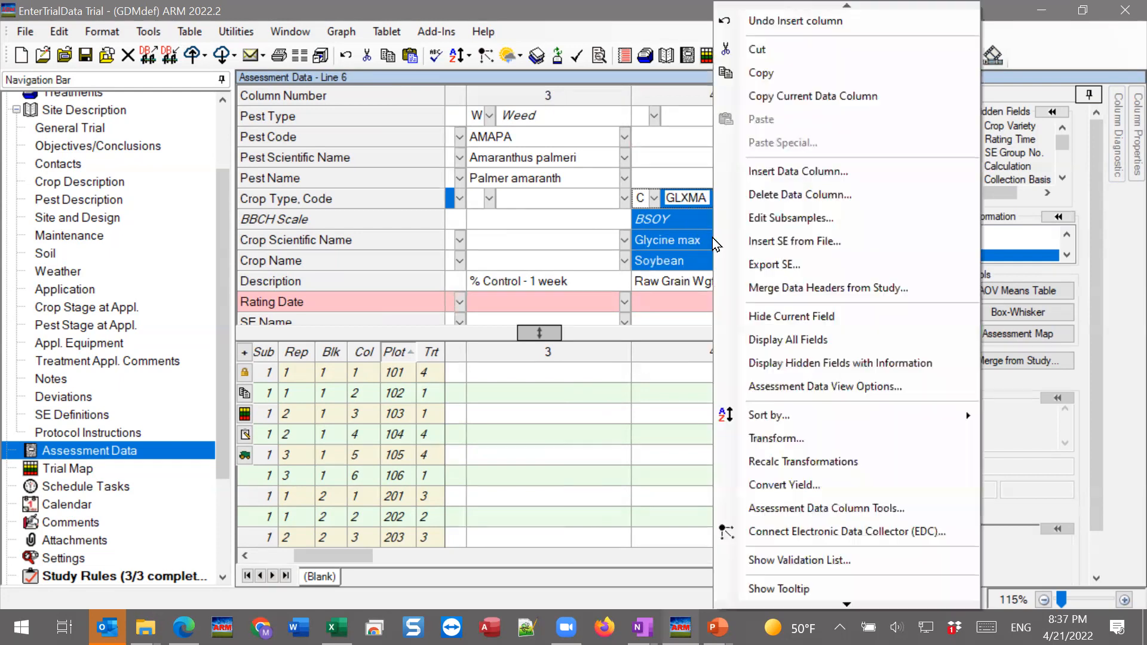
{"action": "left_click", "coordinate": [760, 73]}
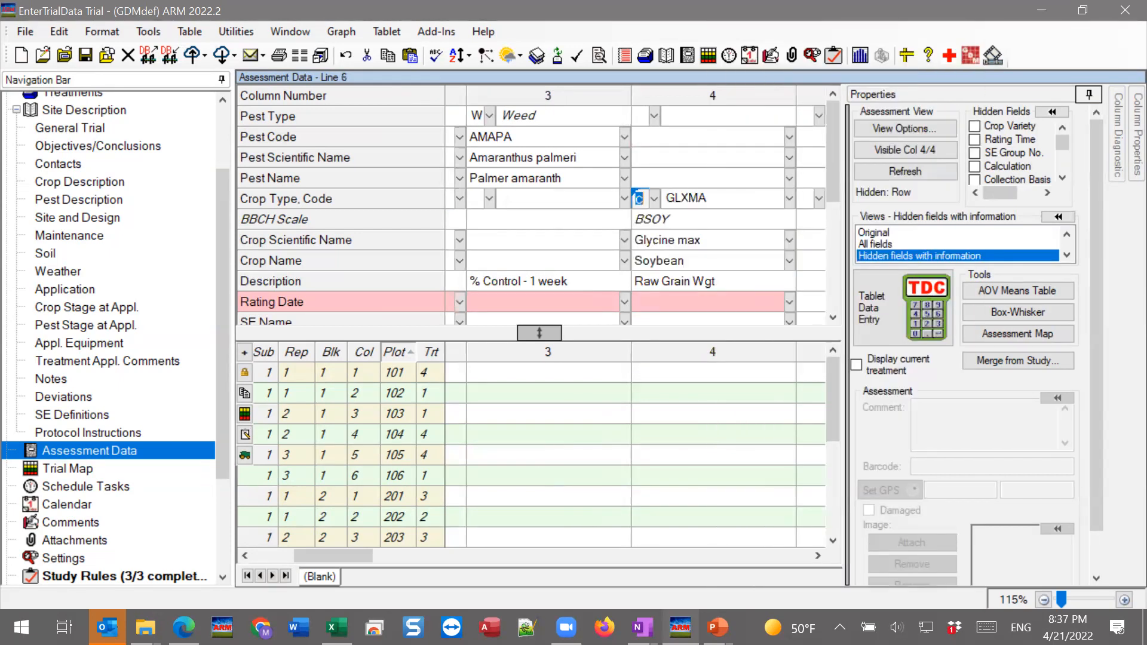
{"action": "left_click_drag", "start_coordinate": [351, 556], "coordinate": [327, 556]}
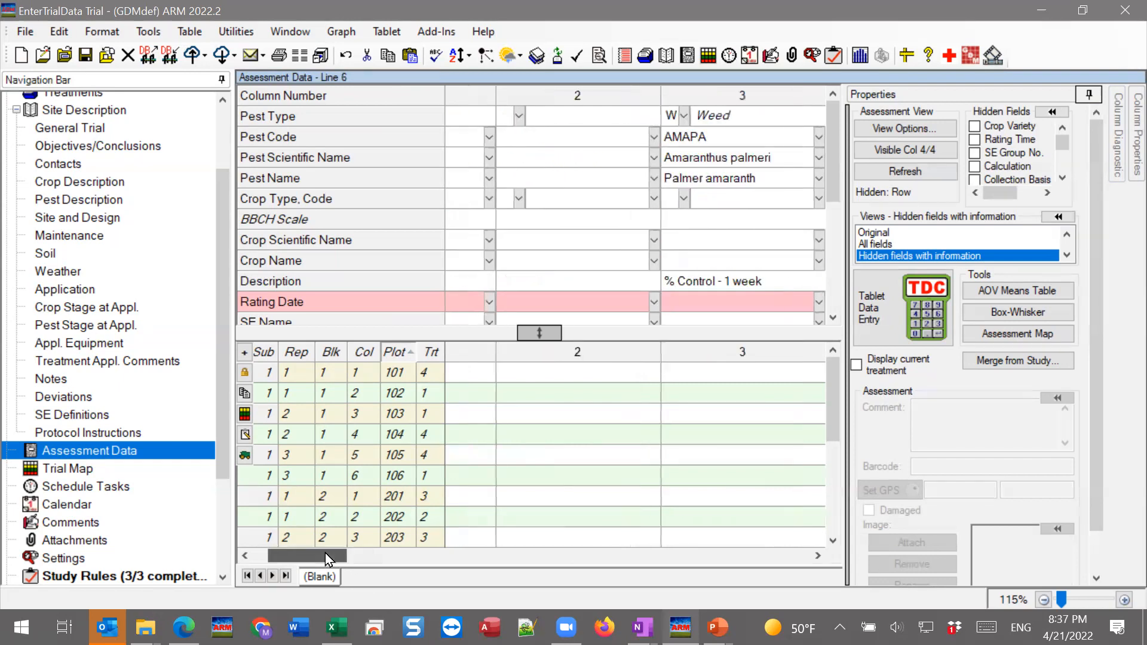
{"action": "right_click", "coordinate": [503, 198]}
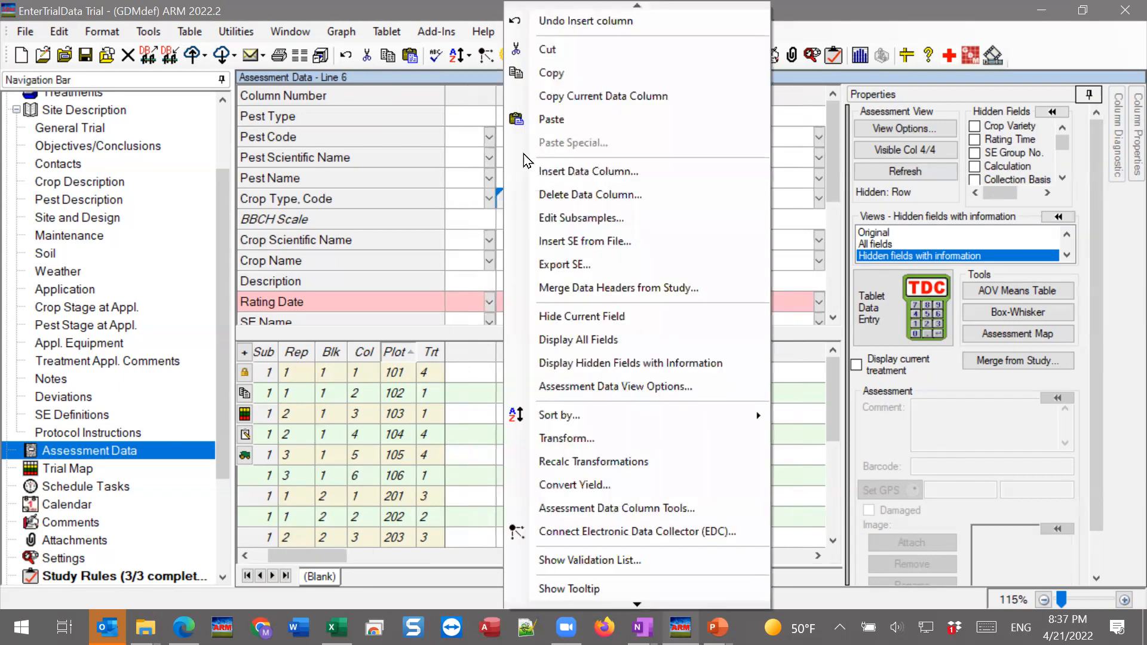
{"action": "left_click", "coordinate": [571, 119]}
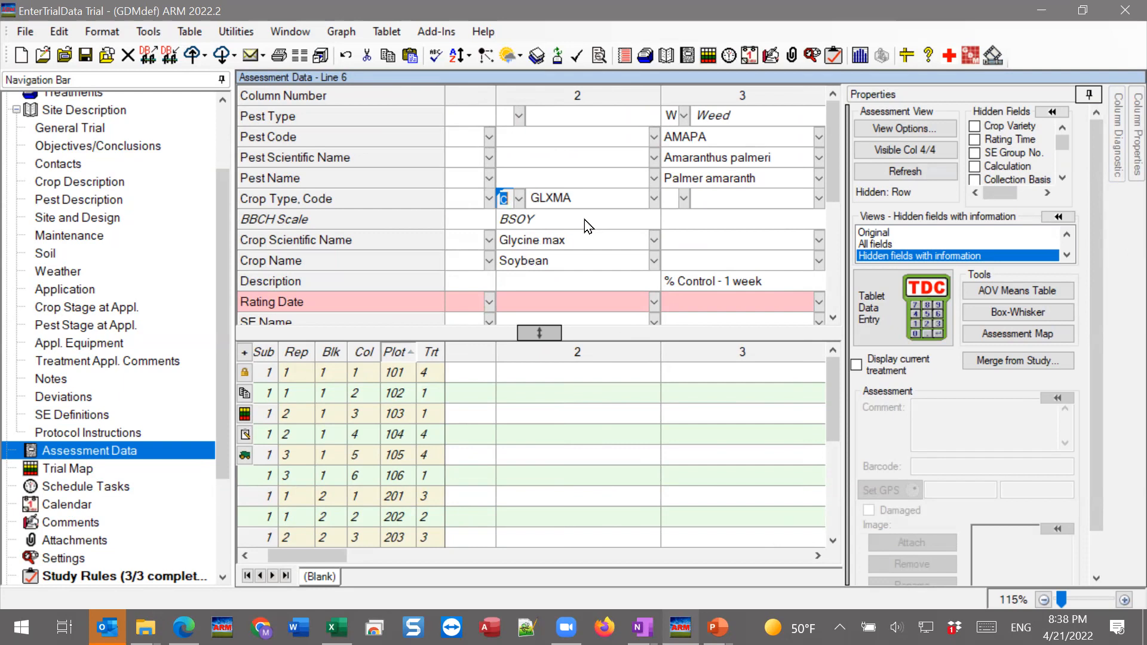
Enter "Crop Phygen - 1 week" as the SE Description of column 2
{"action": "scroll", "coordinate": [585, 225], "scroll_direction": "down", "scroll_amount": 1}
{"action": "left_click", "coordinate": [538, 235]}
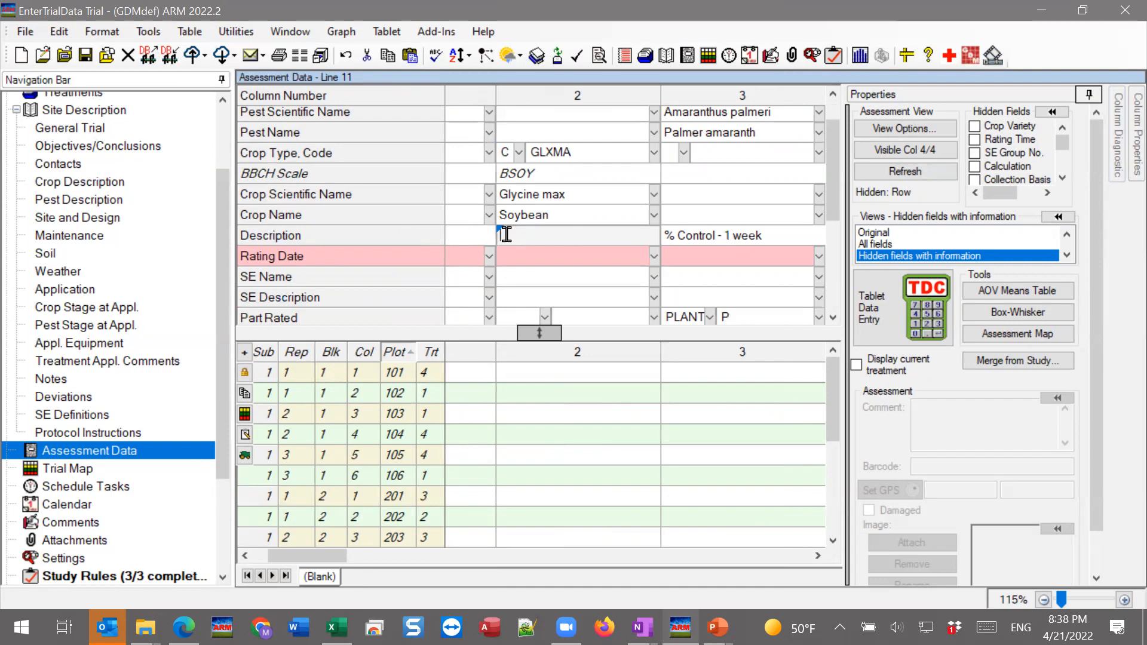
{"action": "left_click", "coordinate": [741, 237]}
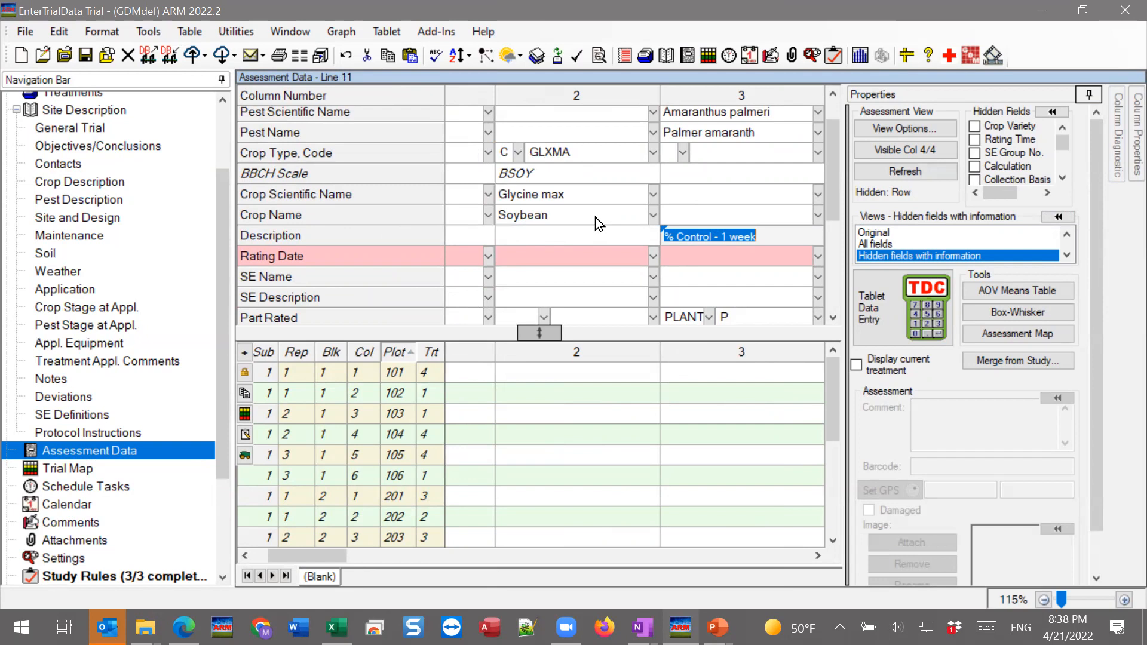
{"action": "left_click", "coordinate": [541, 235]}
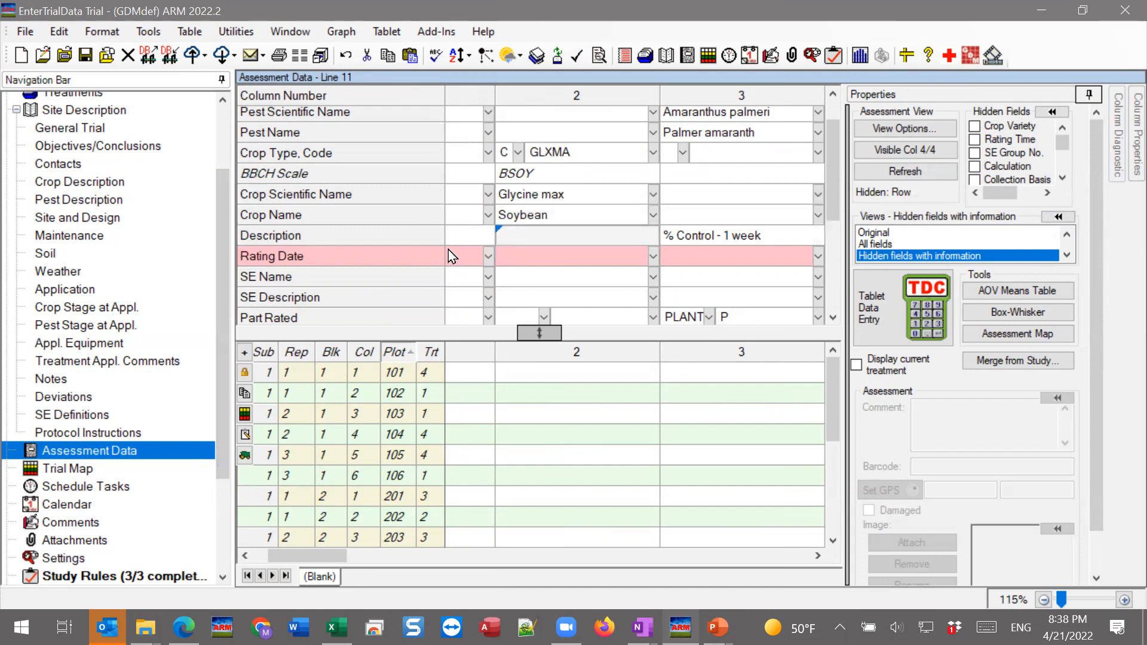
{"action": "left_click", "coordinate": [551, 292]}
{"action": "left_click", "coordinate": [551, 291]}
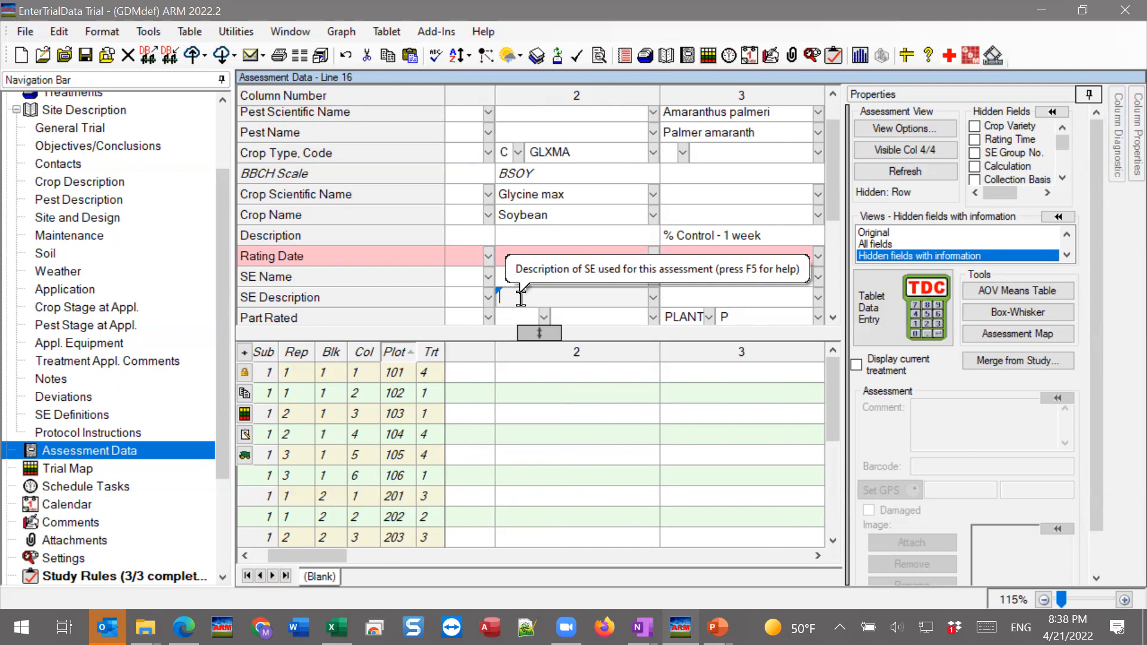
{"action": "type", "text": "Crop Phygen - 1 week"}
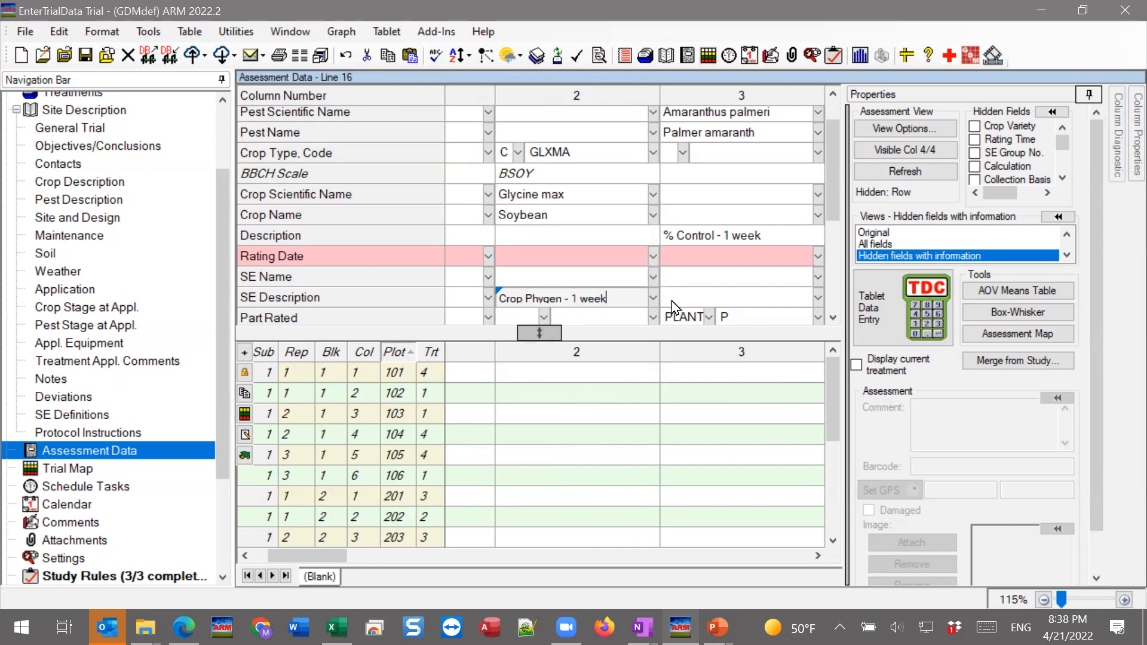
{"action": "left_click", "coordinate": [616, 316]}
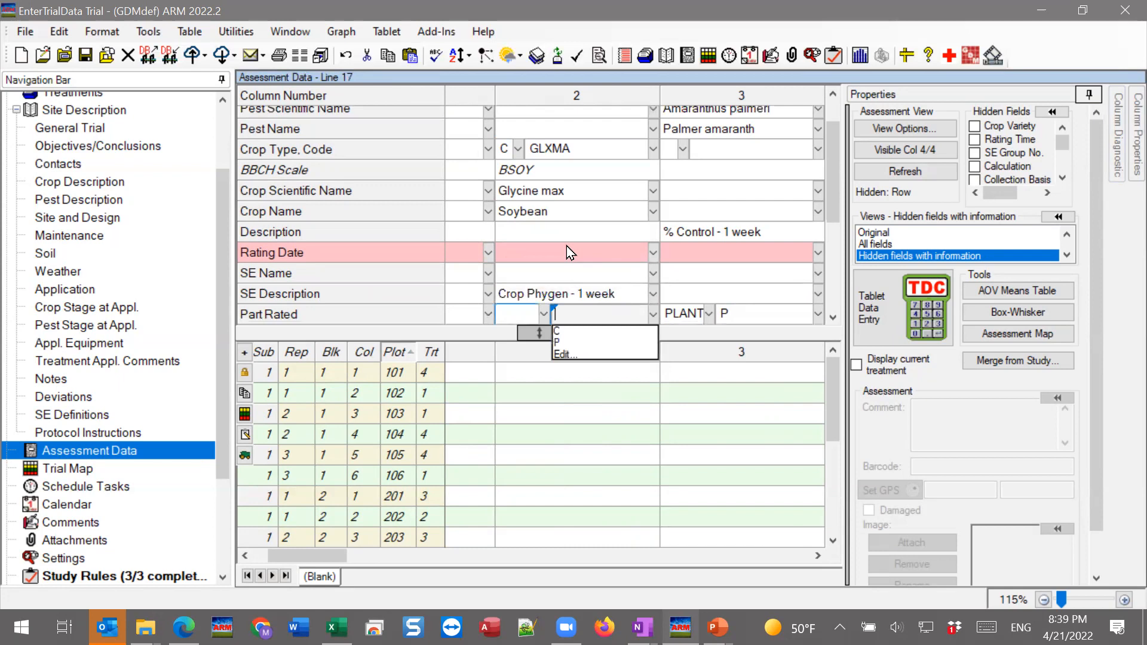
{"action": "left_click", "coordinate": [640, 295]}
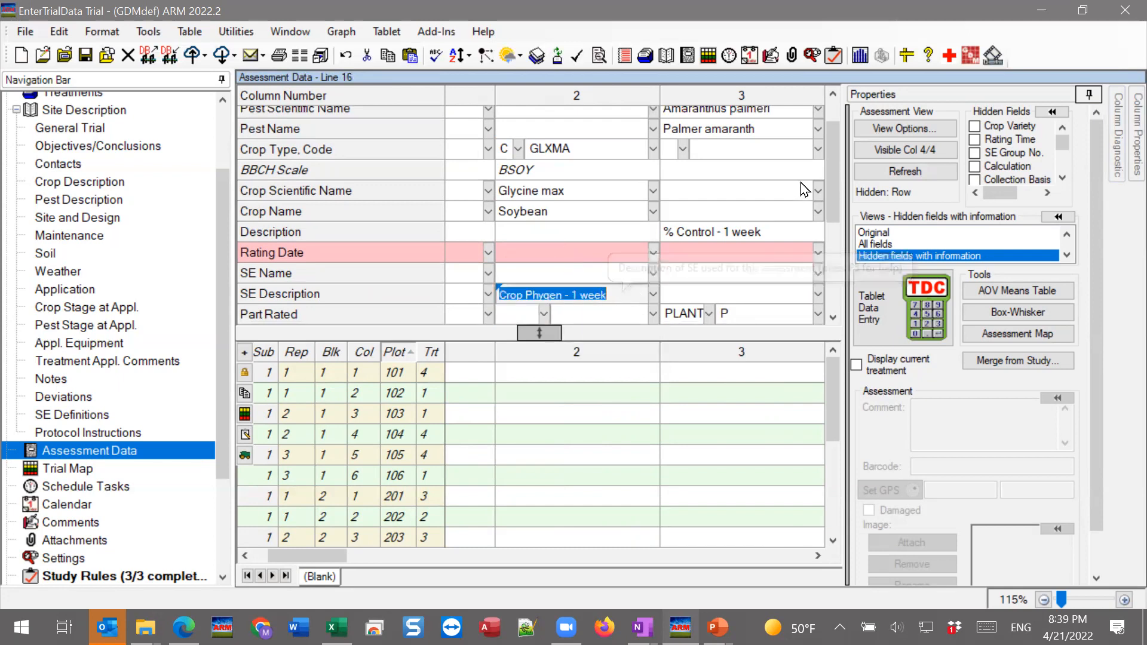
{"action": "scroll", "coordinate": [834, 150], "scroll_direction": "down", "scroll_amount": 1}
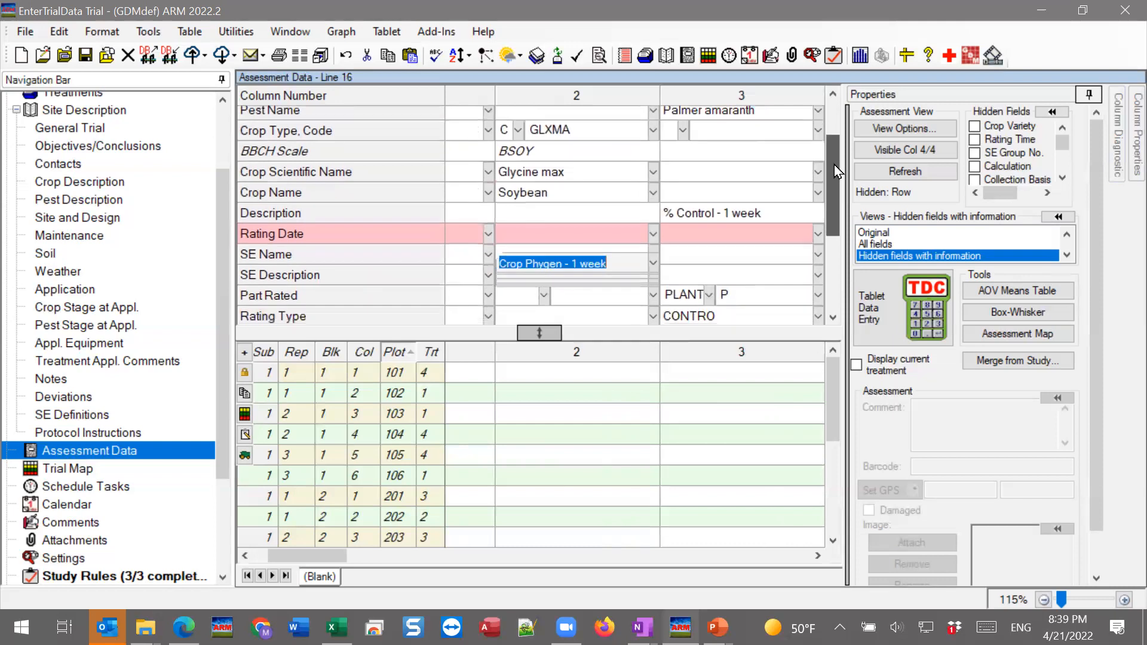
{"action": "scroll", "coordinate": [834, 165], "scroll_direction": "down", "scroll_amount": 1}
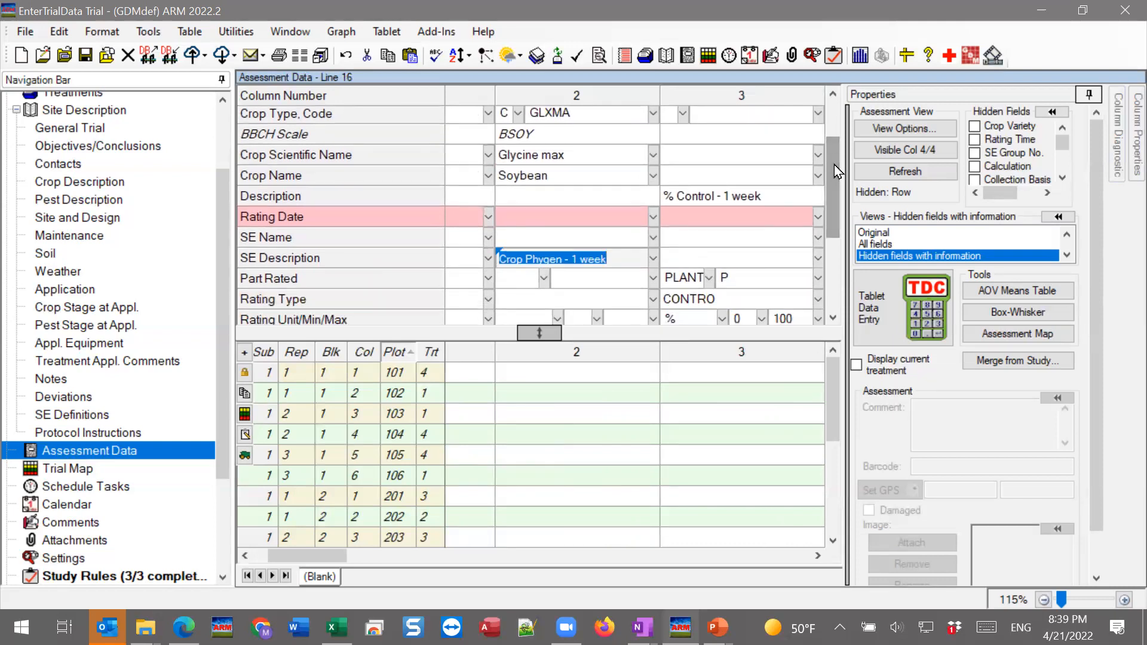
Set the Part Rated of column 2 to PLANT with the crop code C
{"action": "left_click_drag", "start_coordinate": [834, 164], "coordinate": [830, 202]}
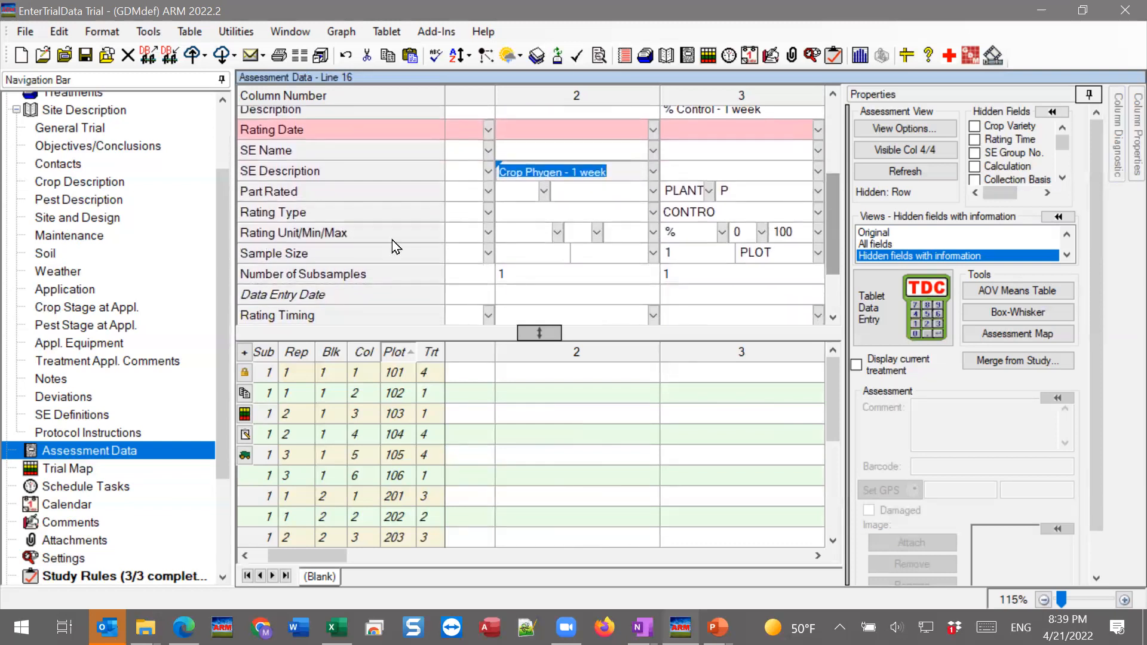
{"action": "left_click_drag", "start_coordinate": [275, 195], "coordinate": [271, 238]}
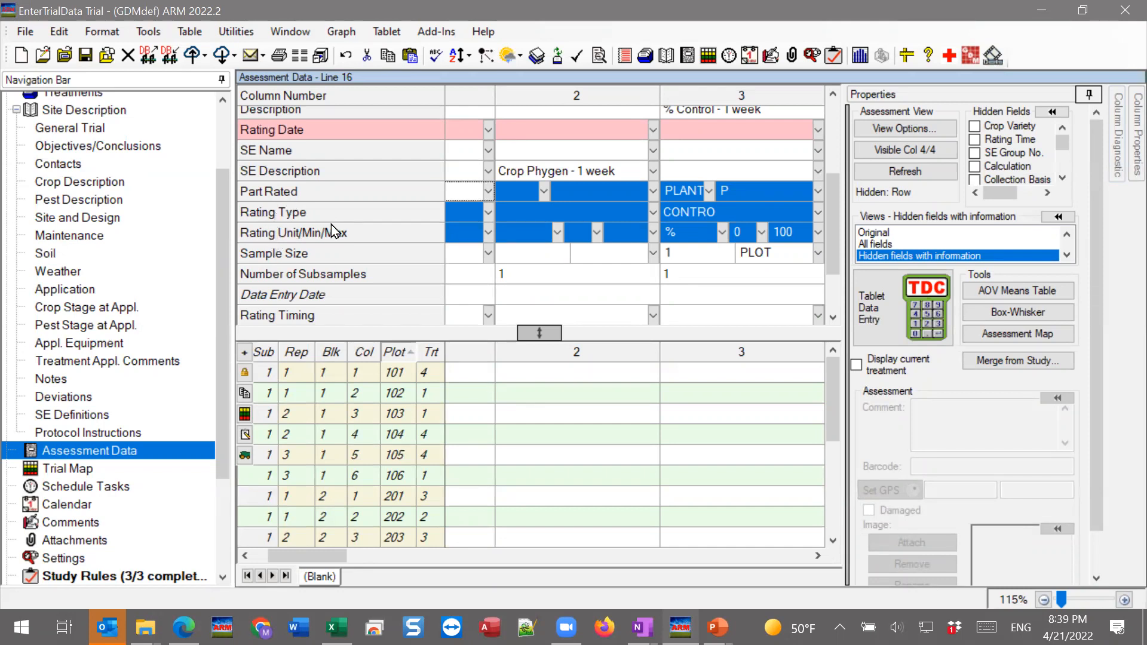
{"action": "left_click", "coordinate": [526, 197]}
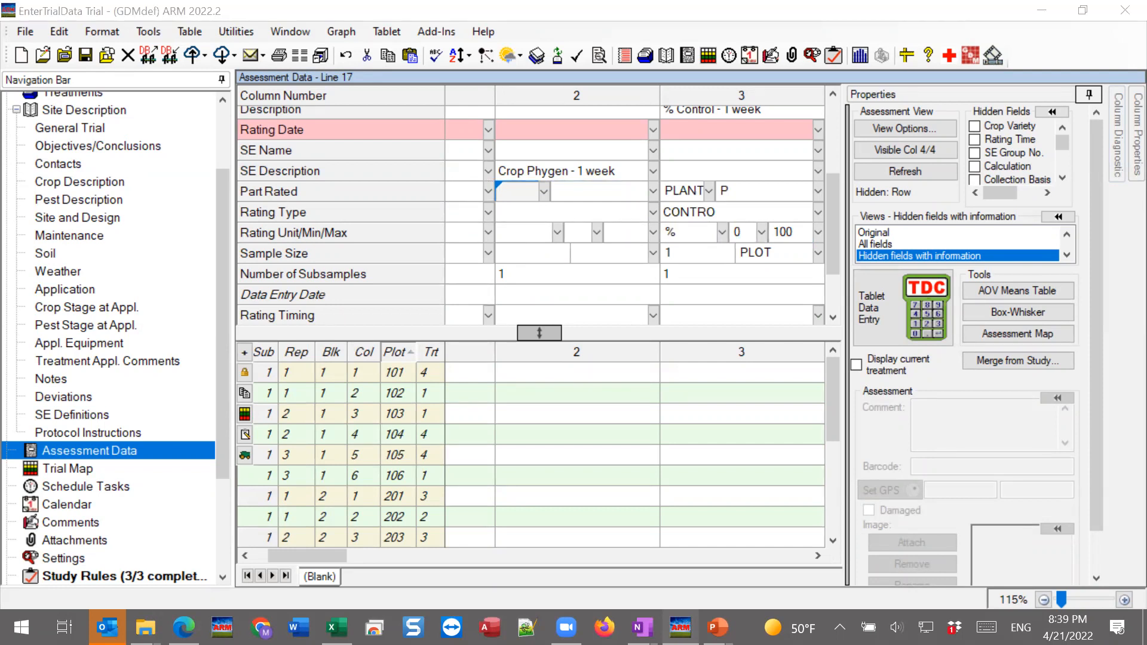
{"action": "left_click", "coordinate": [513, 194]}
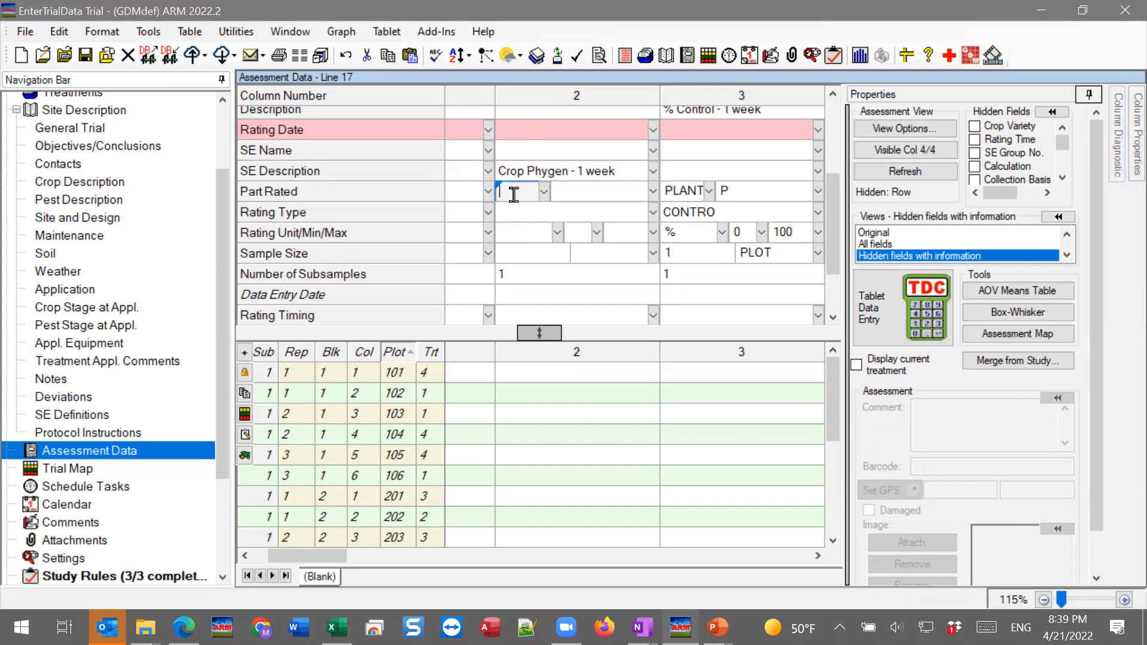
{"action": "left_click", "coordinate": [545, 192]}
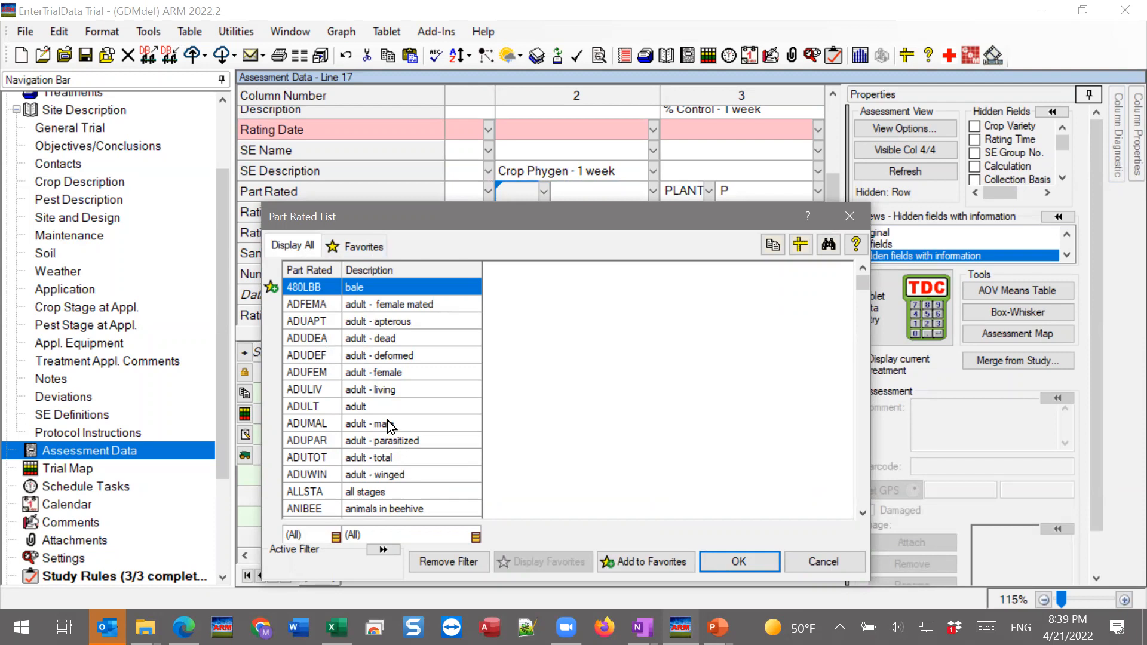
{"action": "type", "text": "plant"}
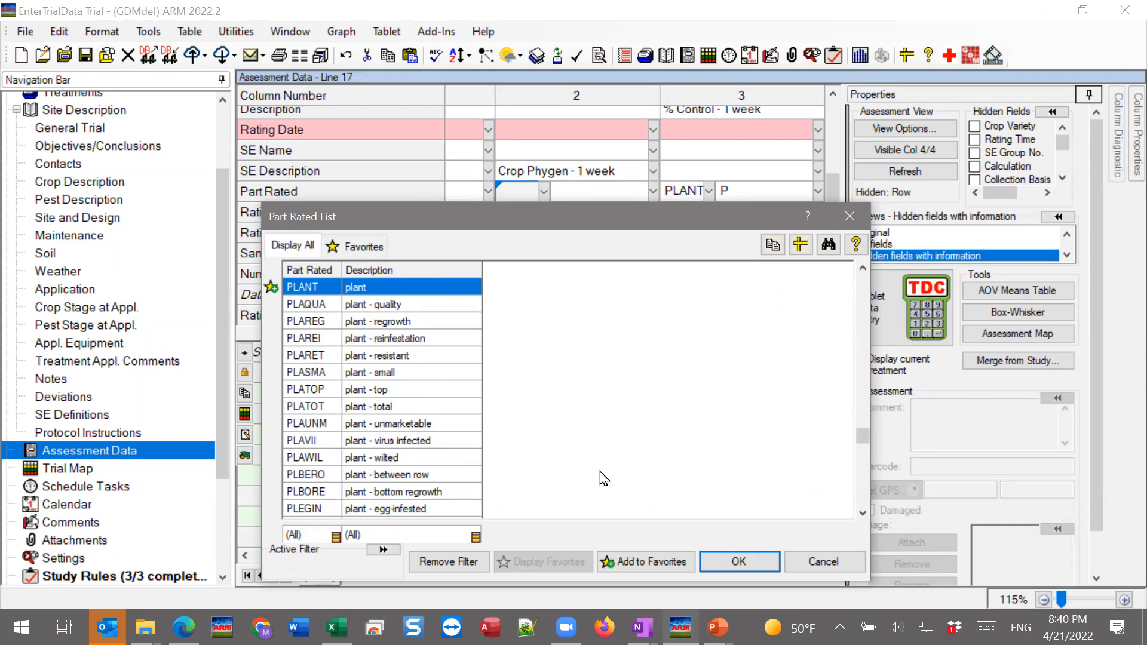
{"action": "left_click", "coordinate": [739, 564]}
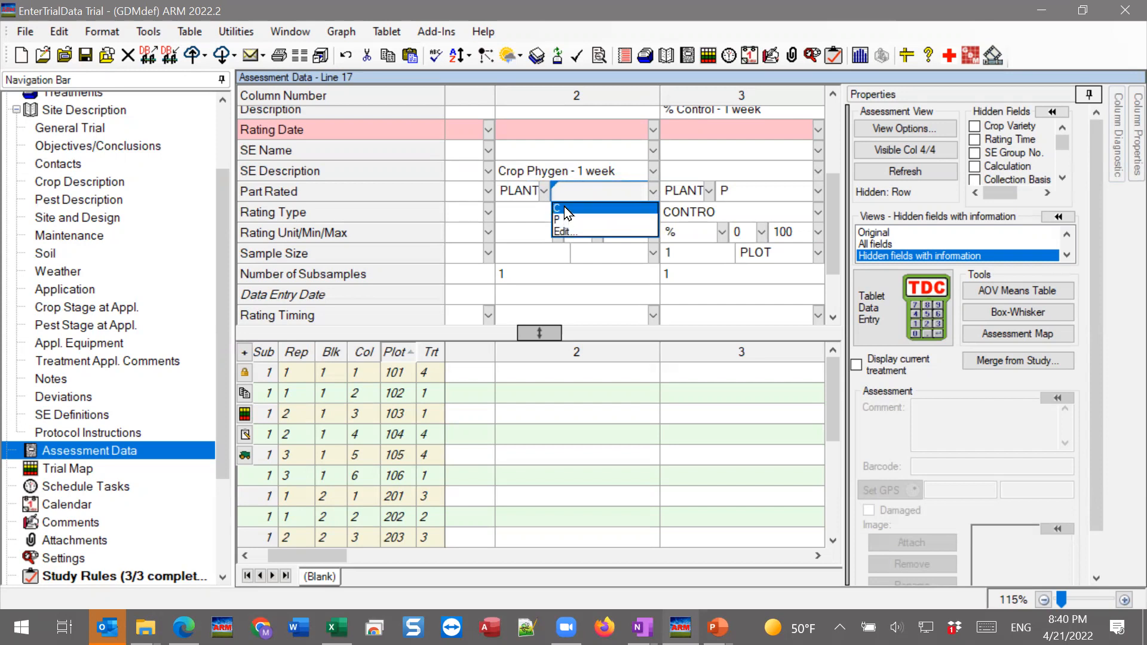
{"action": "left_click", "coordinate": [564, 208]}
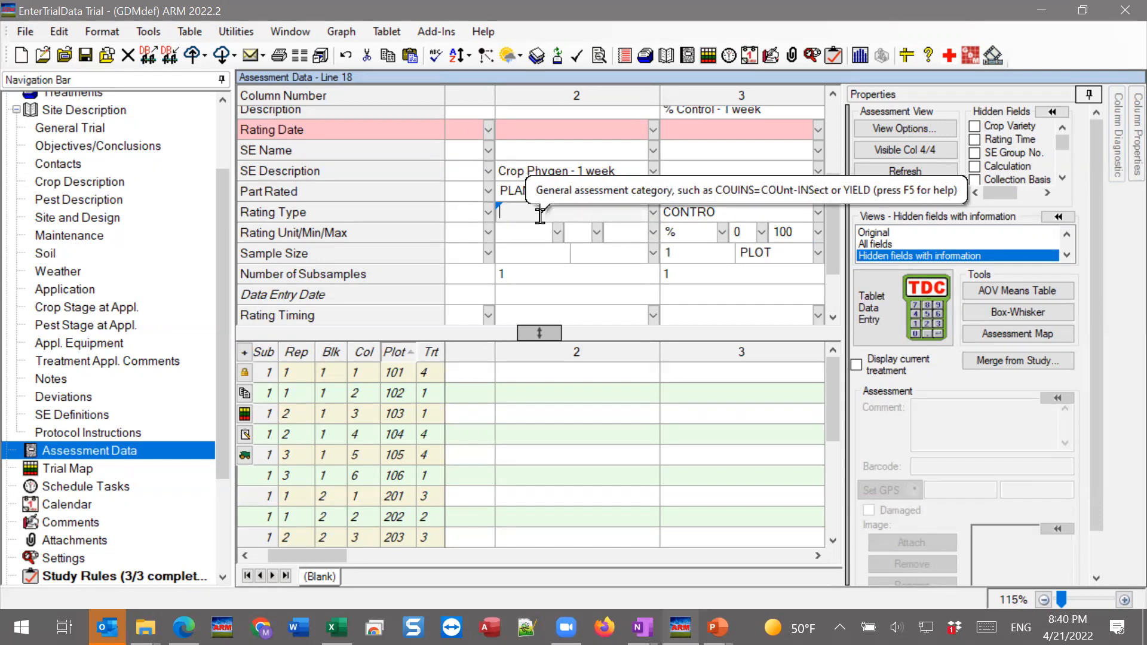
Display all rating types for column 2 and filter their descriptions for "phyto"
{"action": "left_click", "coordinate": [653, 212]}
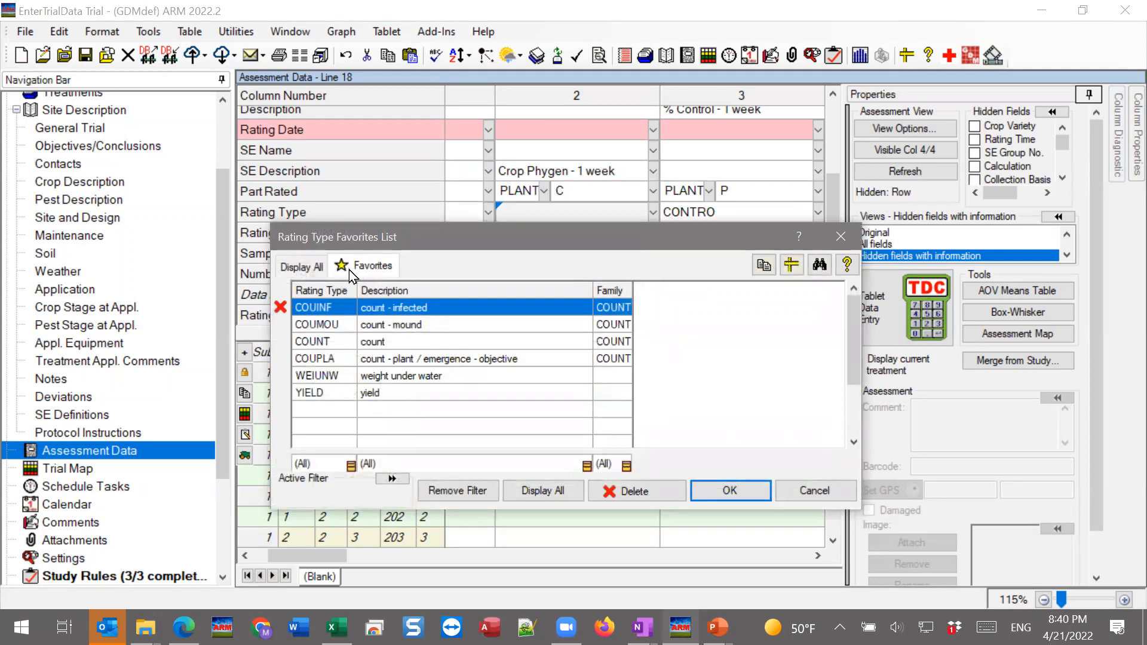
{"action": "left_click", "coordinate": [298, 270]}
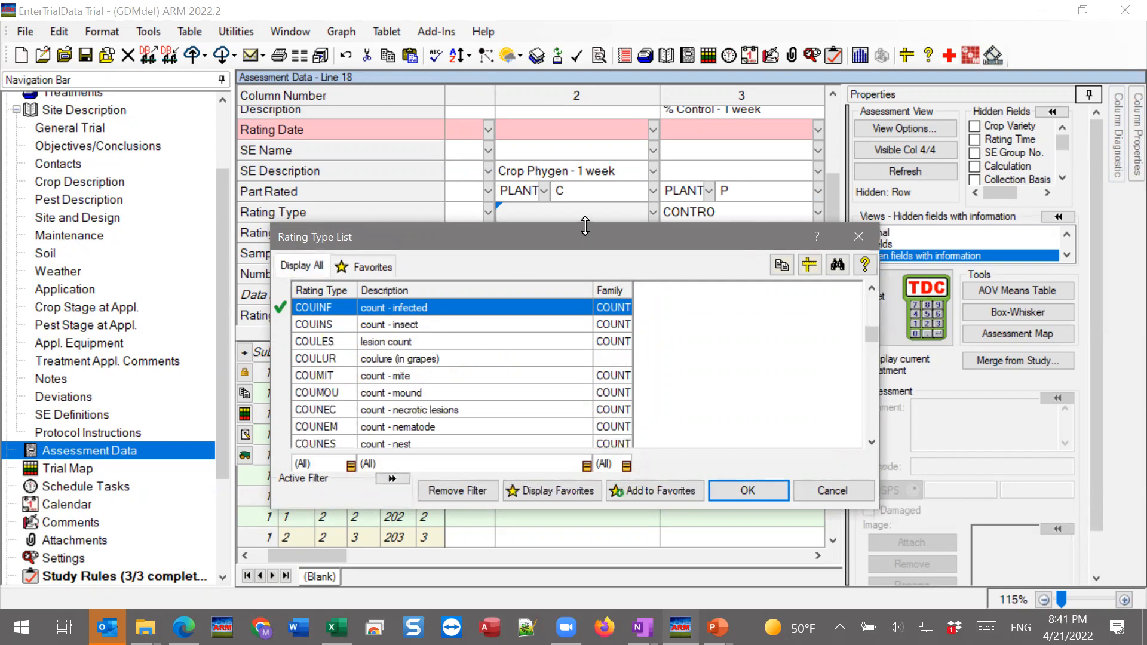
{"action": "left_click_drag", "start_coordinate": [585, 226], "coordinate": [599, 35]}
{"action": "scroll", "coordinate": [468, 304], "scroll_direction": "down", "scroll_amount": 8}
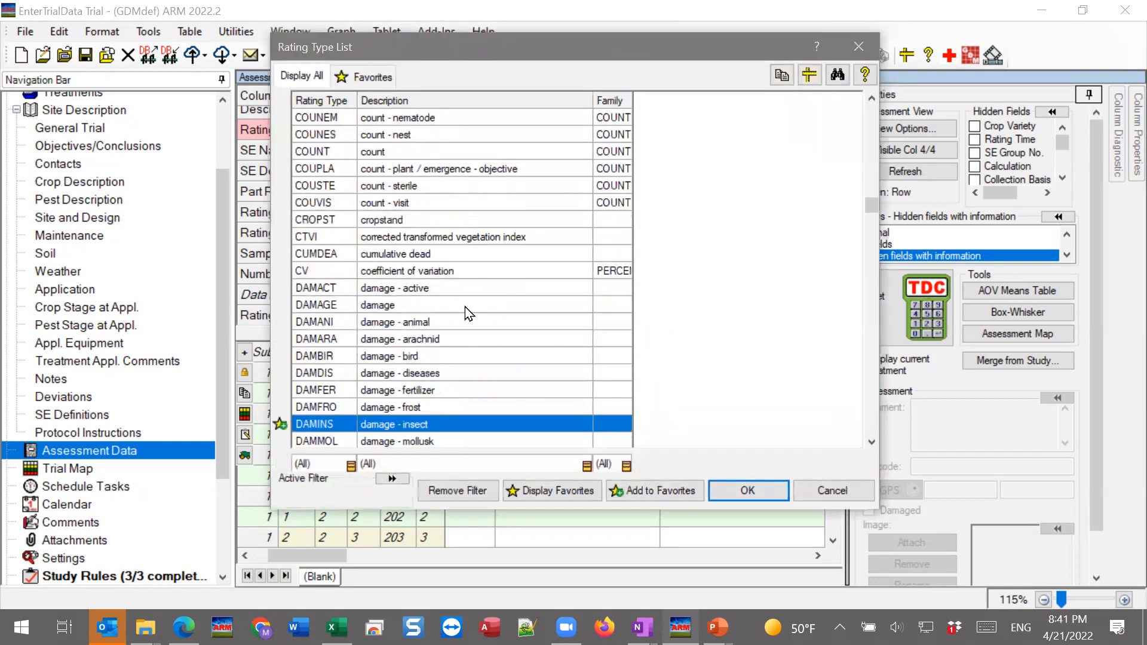
{"action": "scroll", "coordinate": [465, 311], "scroll_direction": "down", "scroll_amount": 5}
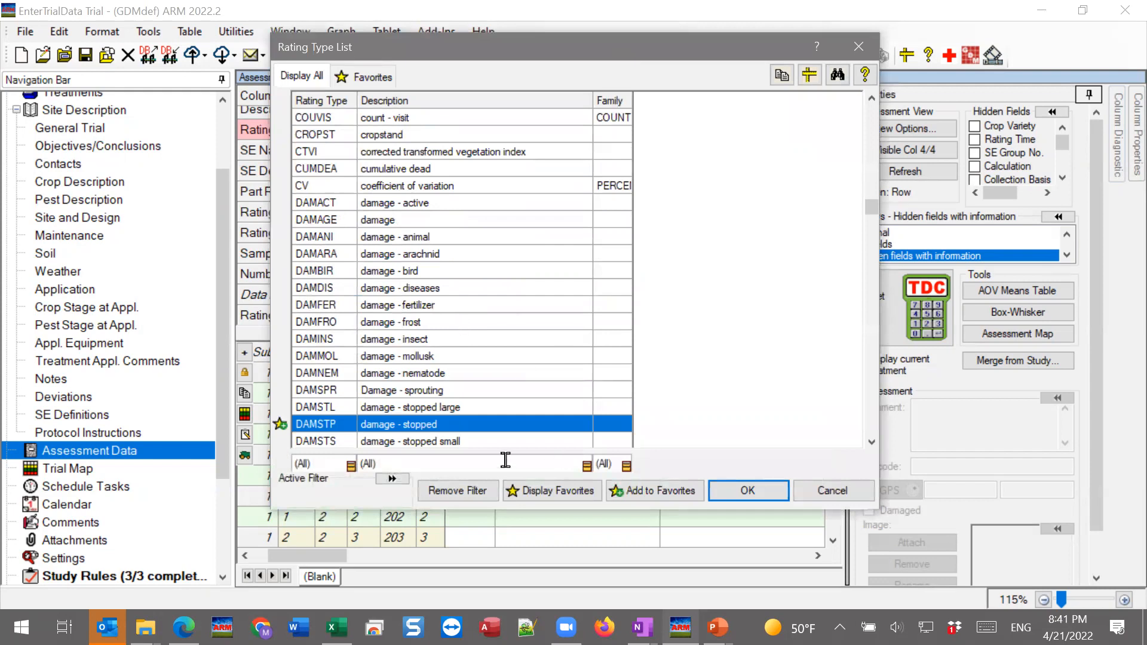
{"action": "scroll", "coordinate": [440, 240], "scroll_direction": "down", "scroll_amount": 3}
{"action": "scroll", "coordinate": [440, 245], "scroll_direction": "down", "scroll_amount": 15}
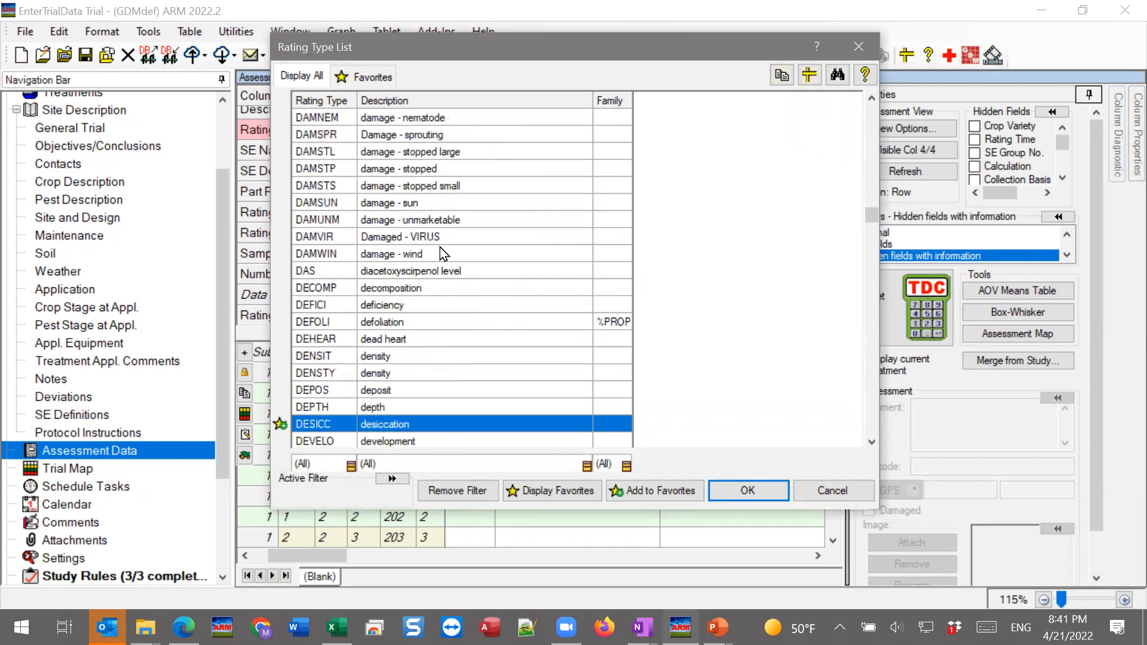
{"action": "scroll", "coordinate": [441, 266], "scroll_direction": "up", "scroll_amount": 2}
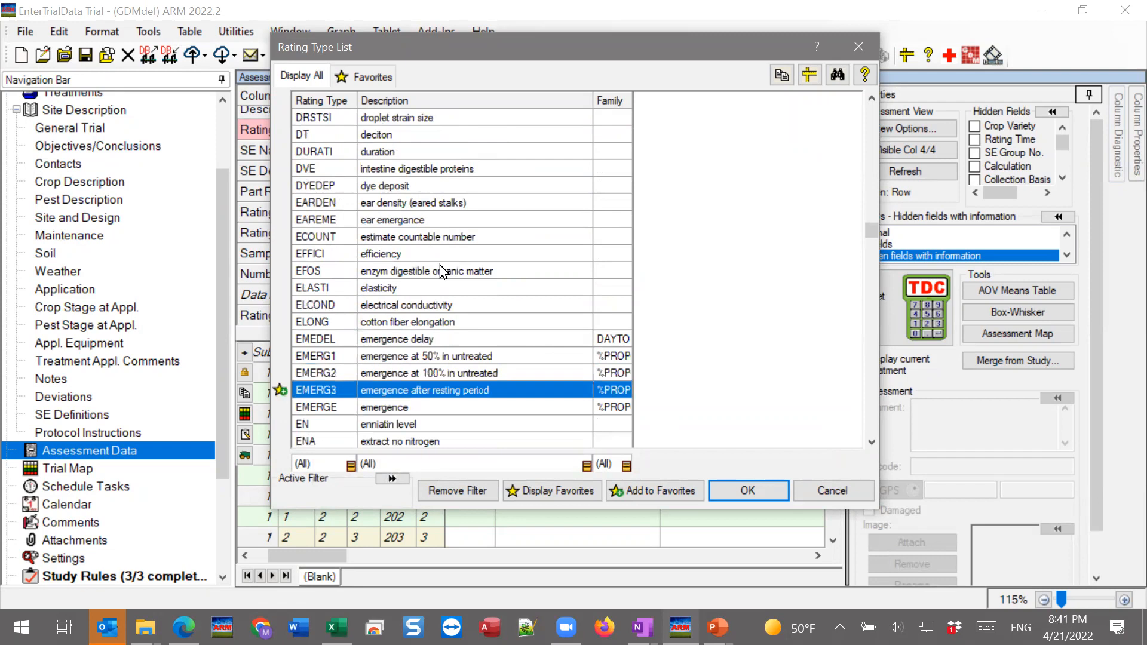
{"action": "right_click", "coordinate": [424, 239]}
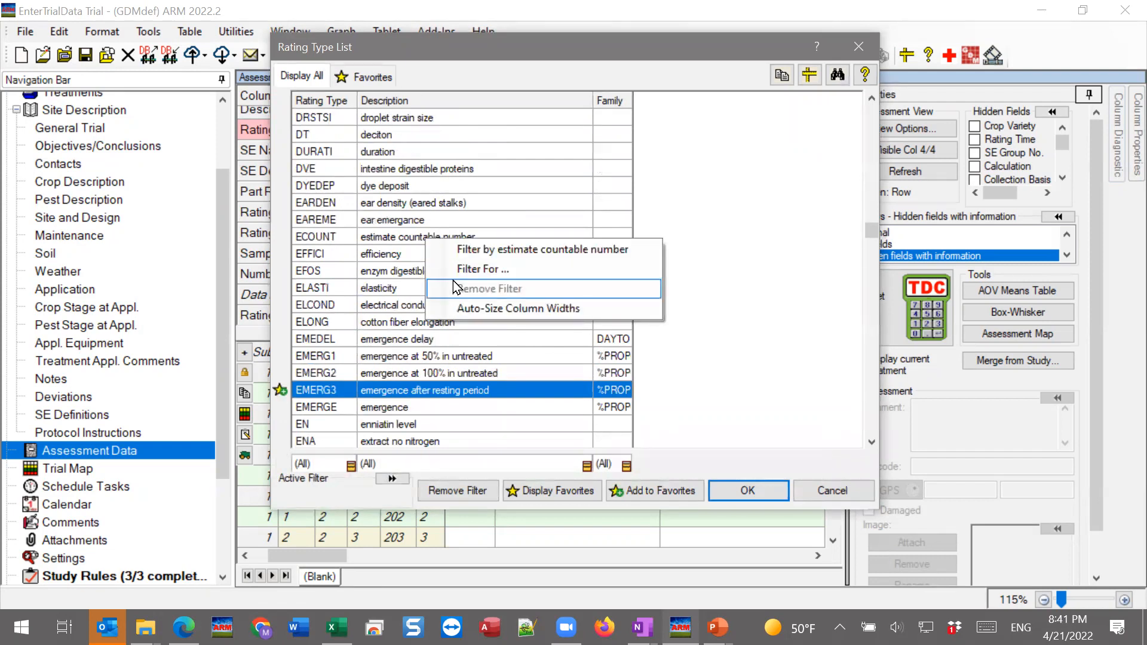
{"action": "left_click", "coordinate": [471, 269]}
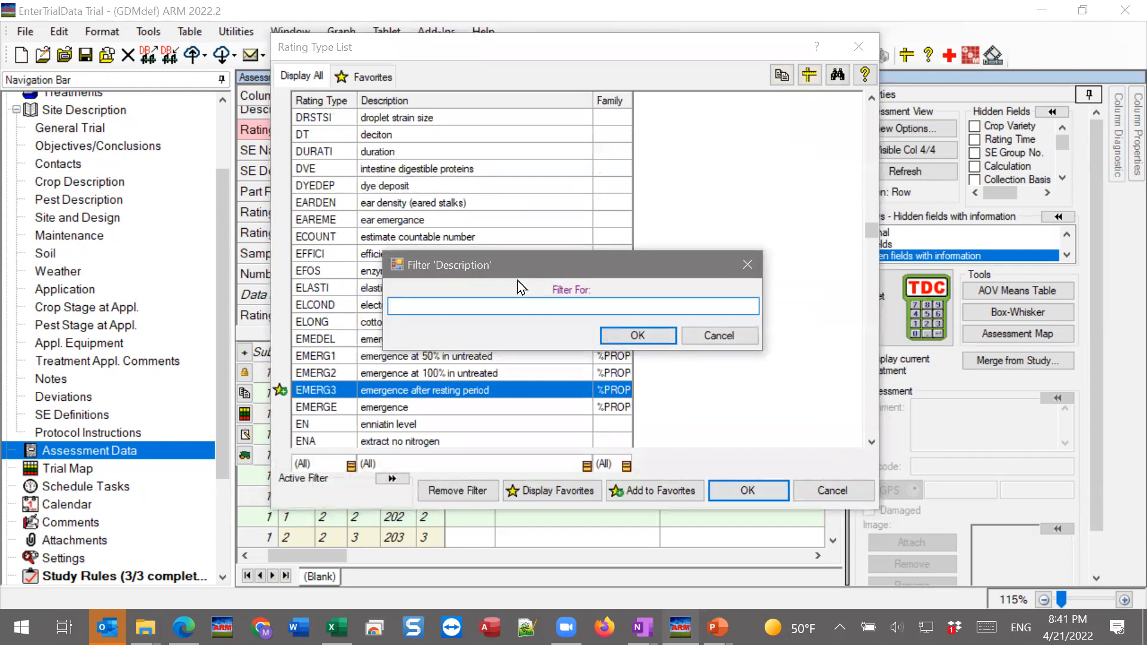
{"action": "type", "text": "phyto"}
{"action": "left_click", "coordinate": [637, 336]}
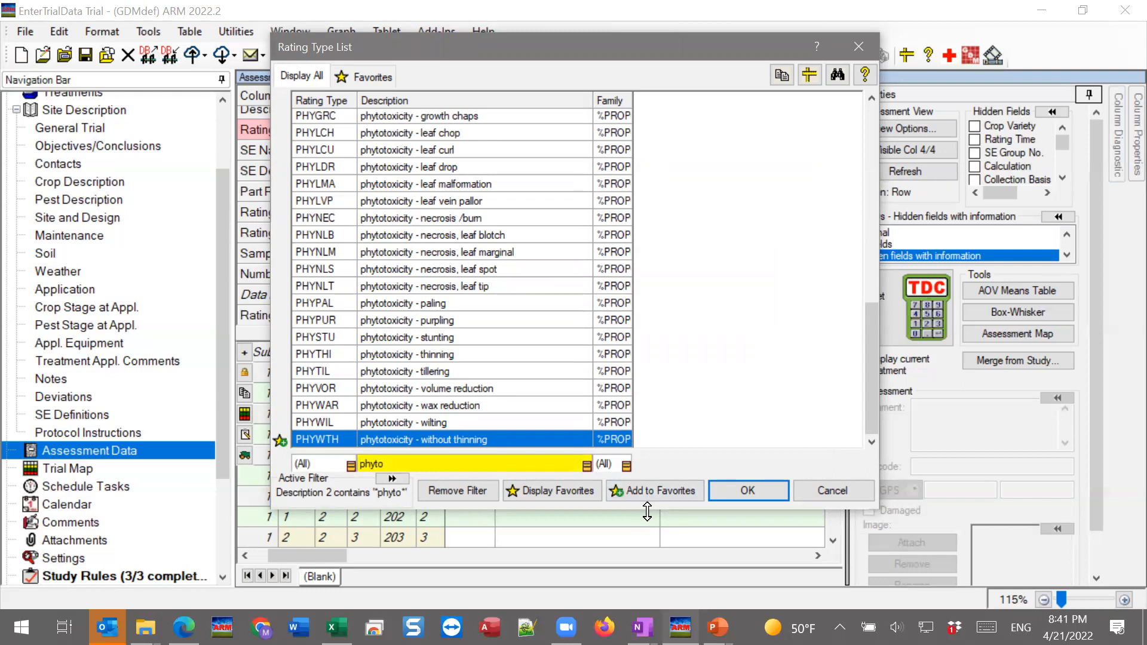
Choose PHYGEN, phytotoxicity - general / injury, from the filtered list as the Rating Type of column 2
{"action": "left_click_drag", "start_coordinate": [647, 511], "coordinate": [647, 583]}
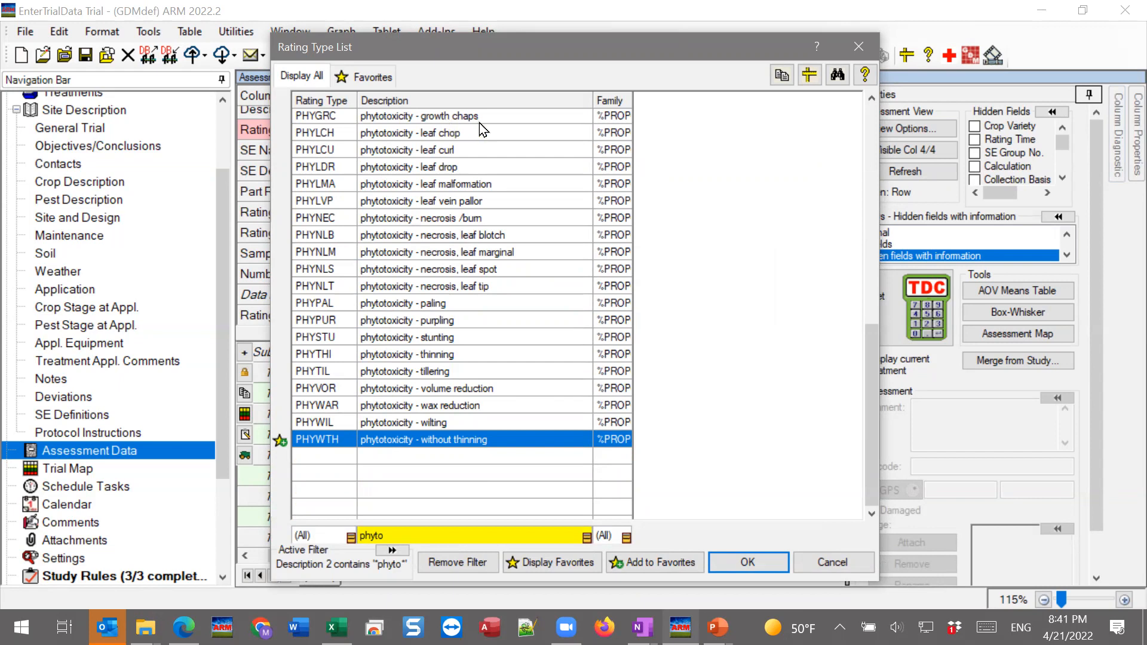
{"action": "key", "text": "Up"}
{"action": "key", "text": "Up"}
{"action": "key", "text": "Up"}
{"action": "key", "text": "Up"}
{"action": "key", "text": "Up"}
{"action": "key", "text": "Up"}
{"action": "key", "text": "Up"}
{"action": "key", "text": "Up"}
{"action": "key", "text": "Up"}
{"action": "key", "text": "Up"}
{"action": "key", "text": "Up"}
{"action": "key", "text": "Up"}
{"action": "key", "text": "Up"}
{"action": "key", "text": "Up"}
{"action": "key", "text": "Up"}
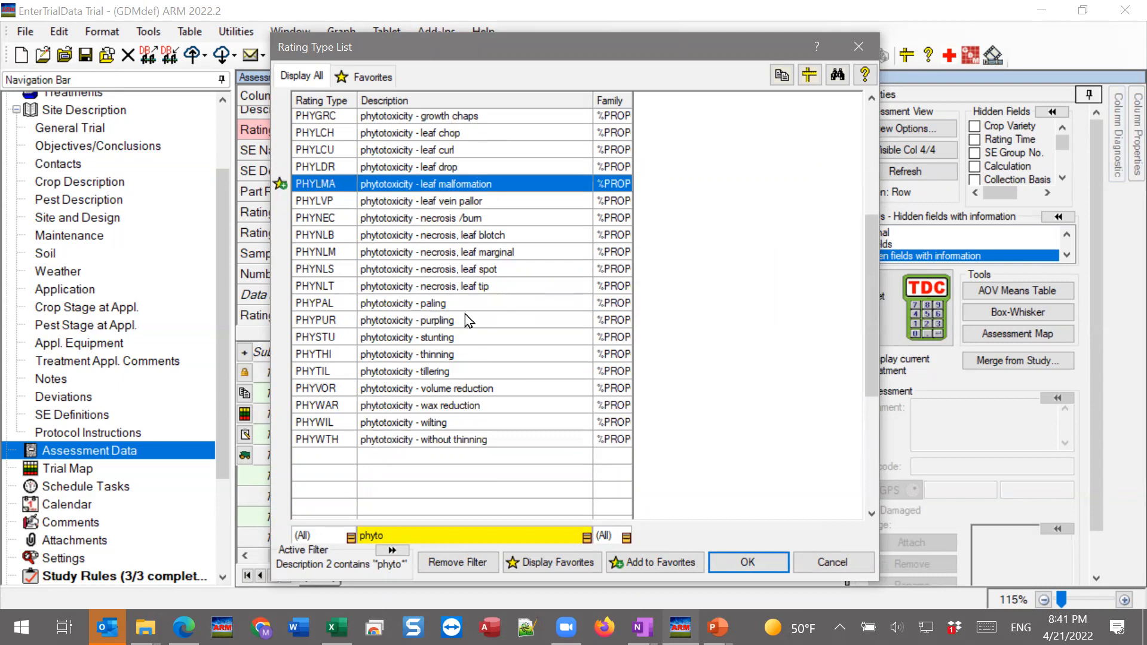
{"action": "key", "text": "Up"}
{"action": "key", "text": "Up"}
{"action": "key", "text": "Up"}
{"action": "key", "text": "Up"}
{"action": "key", "text": "Up"}
{"action": "key", "text": "Up"}
{"action": "key", "text": "Up"}
{"action": "key", "text": "Up"}
{"action": "key", "text": "Up"}
{"action": "key", "text": "Up"}
{"action": "key", "text": "Up"}
{"action": "key", "text": "Up"}
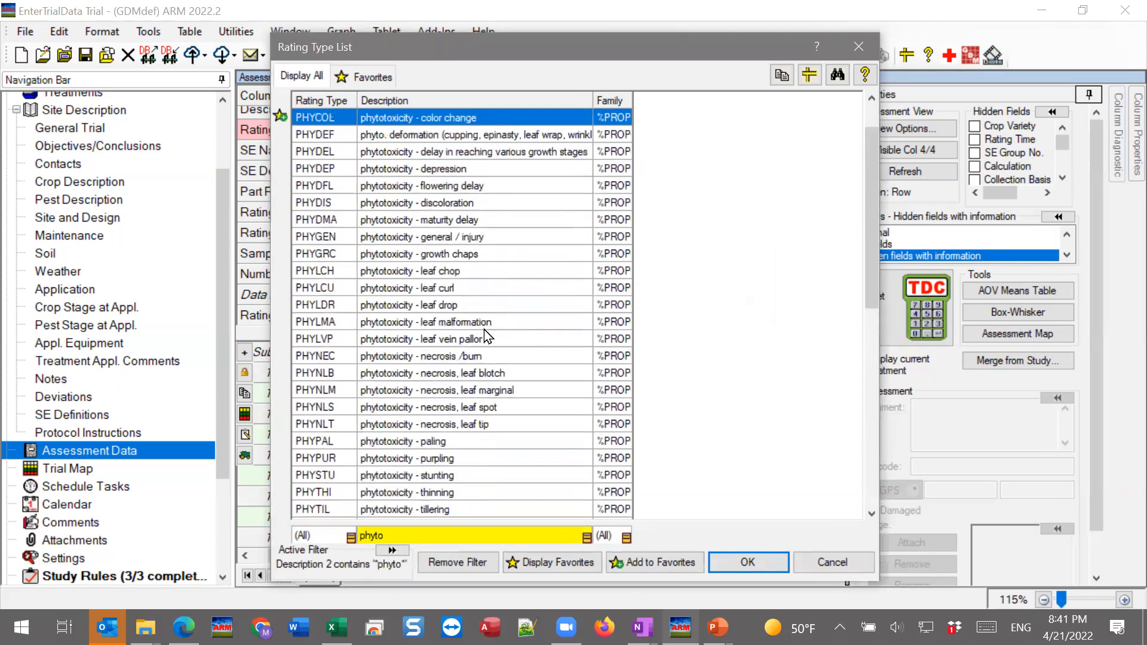
{"action": "scroll", "coordinate": [484, 329], "scroll_direction": "up", "scroll_amount": 1}
{"action": "left_click", "coordinate": [337, 277]}
{"action": "left_click", "coordinate": [329, 287]}
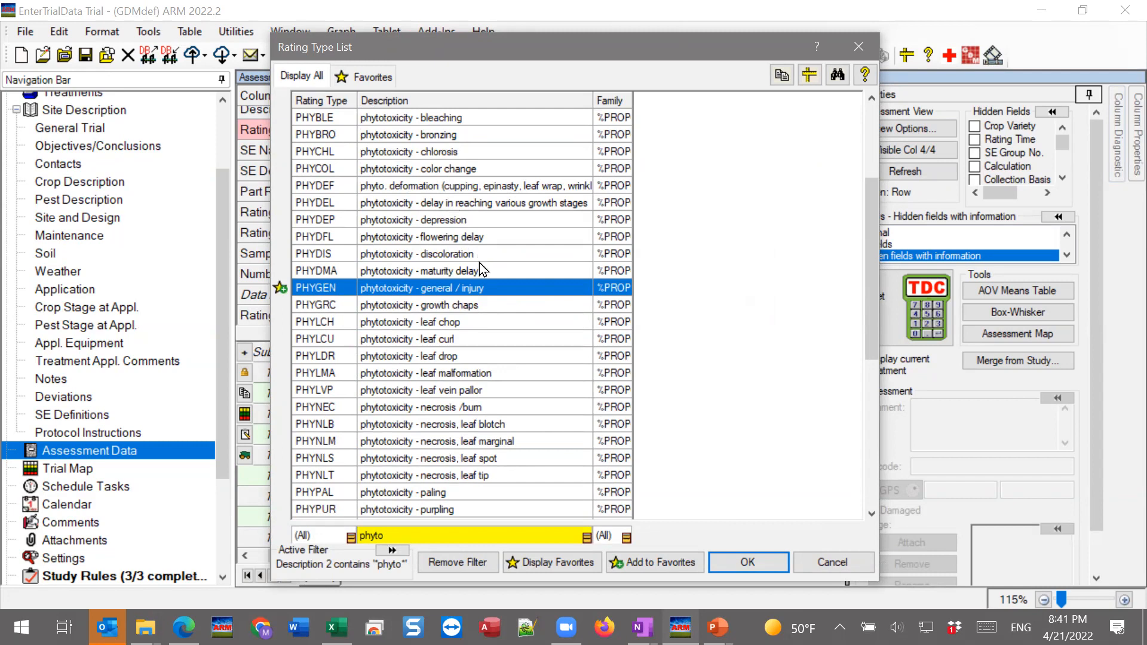
{"action": "left_click", "coordinate": [748, 563]}
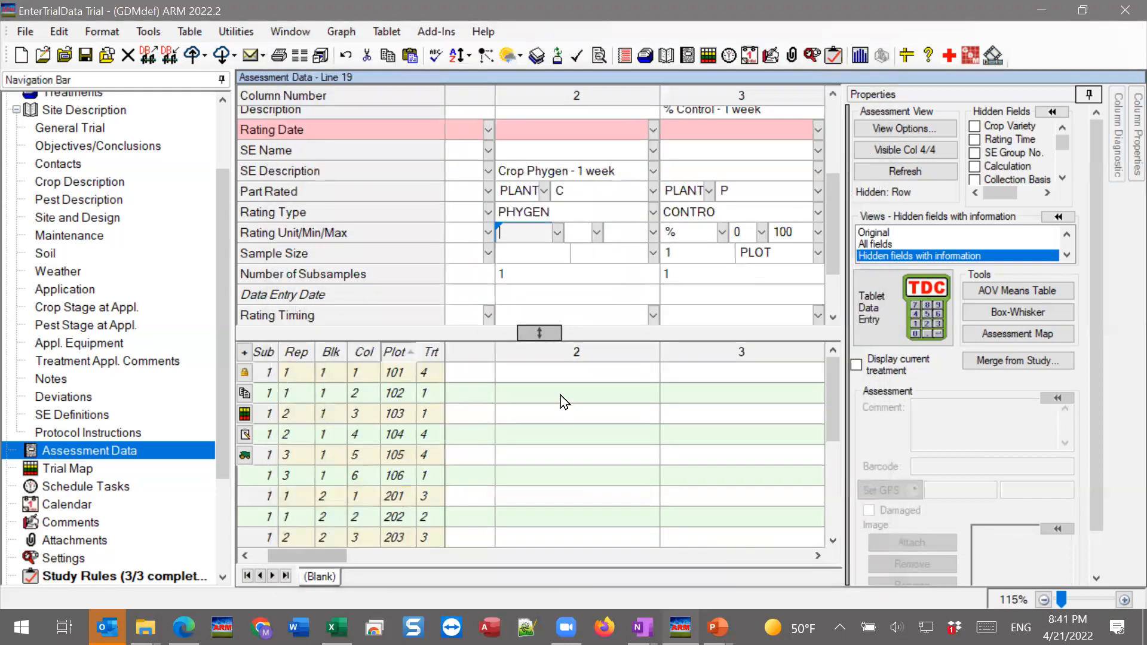
Set the Rating Unit/Min/Max of column 2 to the favorite % with minimum 0 and maximum 100
{"action": "left_click", "coordinate": [553, 235]}
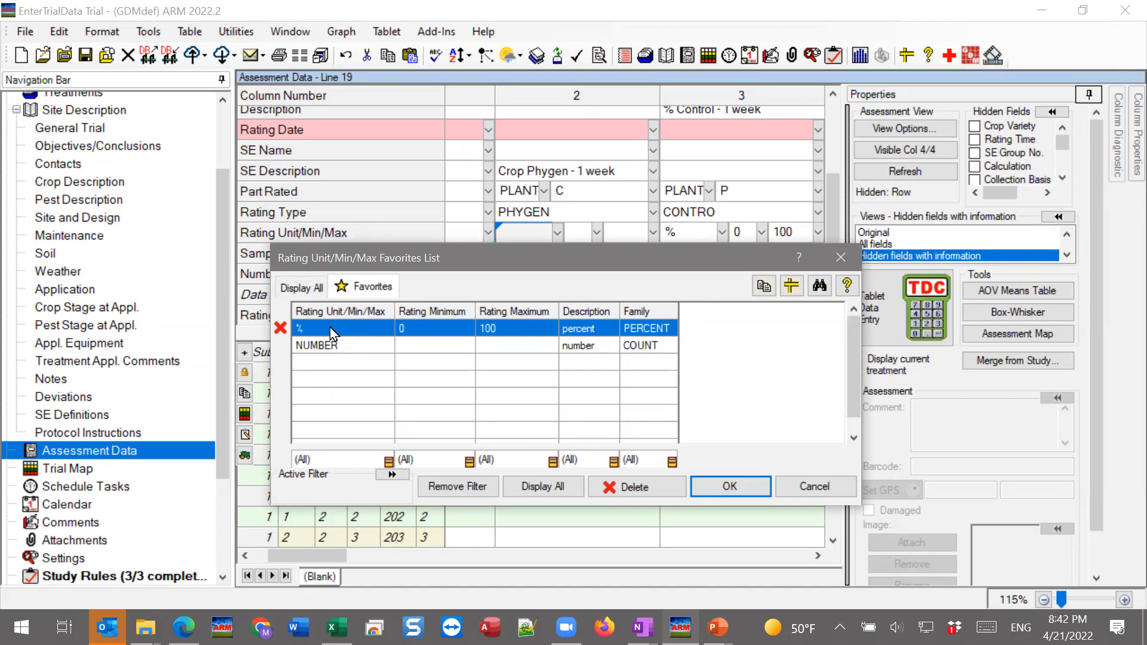
{"action": "left_click", "coordinate": [726, 485]}
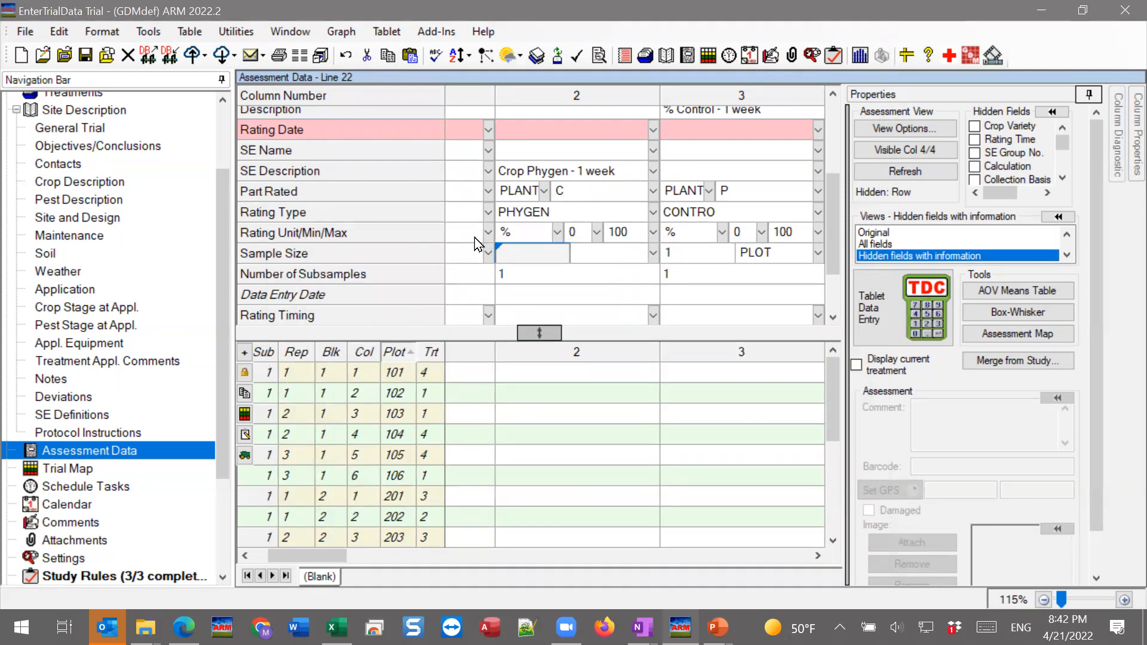
{"action": "left_click", "coordinate": [584, 239]}
{"action": "left_click", "coordinate": [628, 233]}
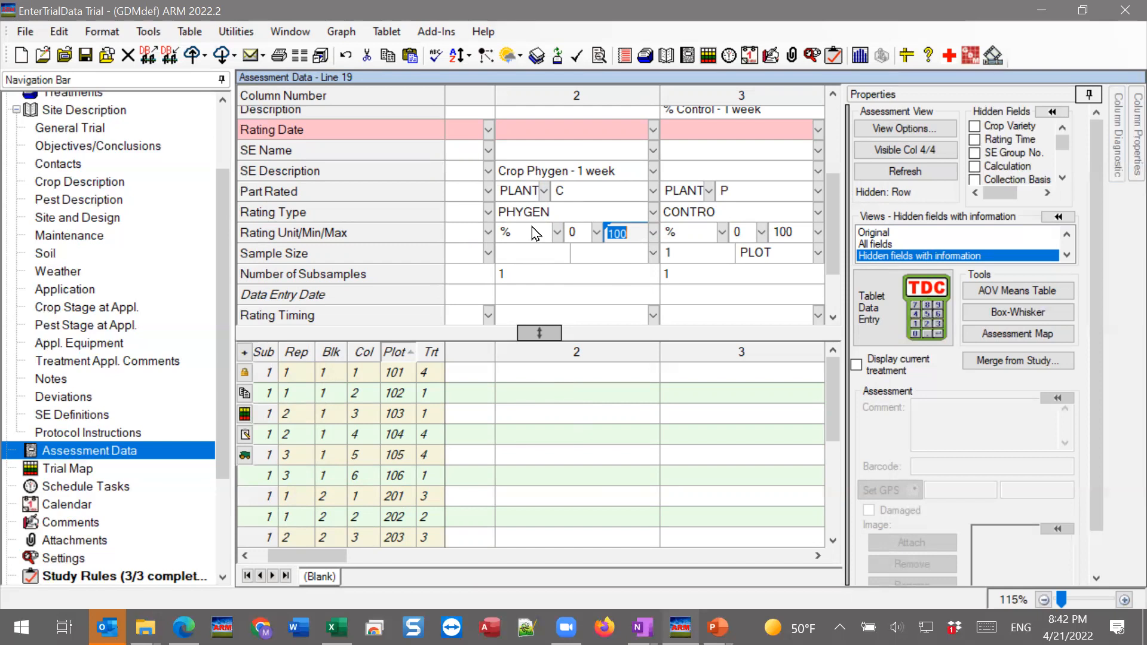
Examine the full Rating Unit/Min/Max list for rate and index units with their minimums and maximums, without choosing another unit
{"action": "left_click", "coordinate": [557, 233]}
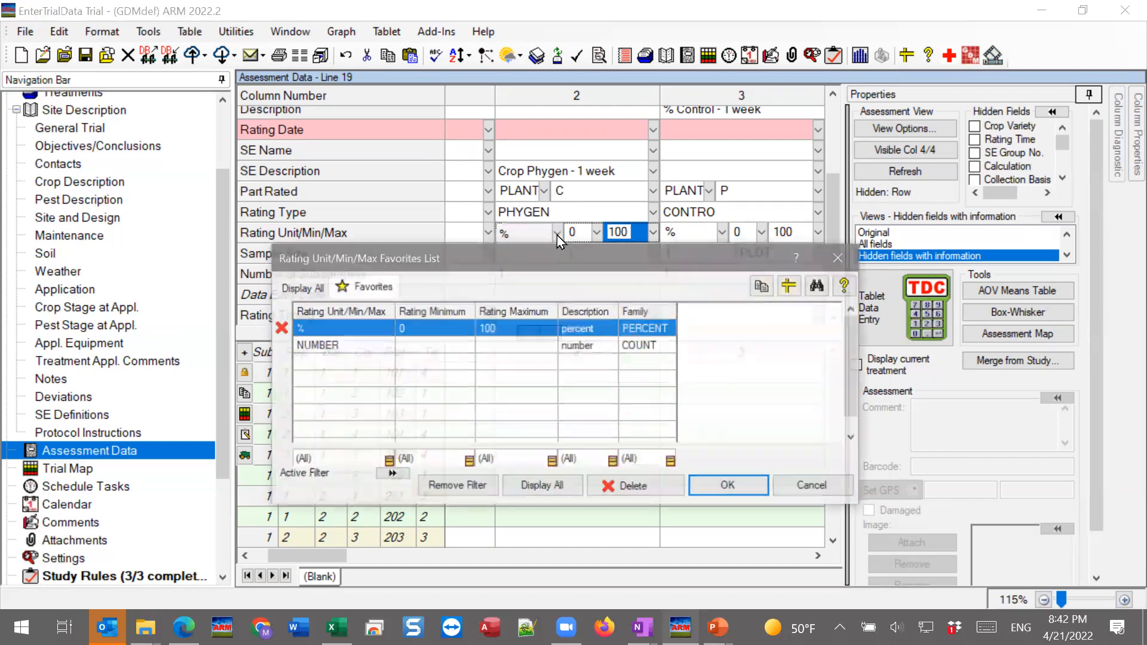
{"action": "left_click", "coordinate": [291, 288]}
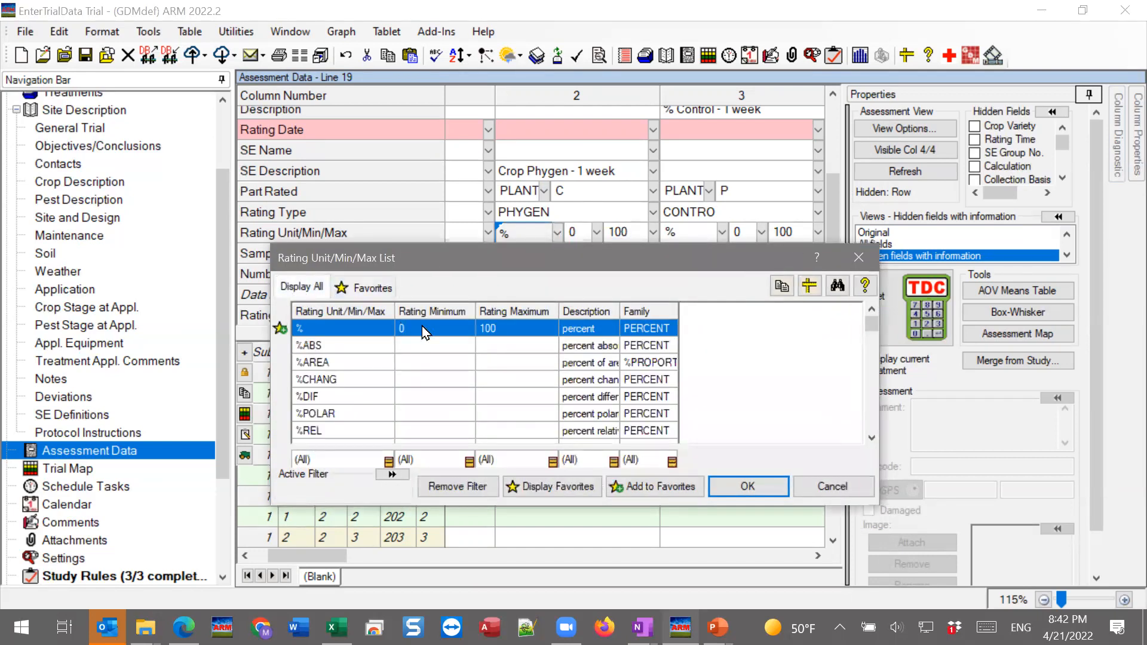
{"action": "scroll", "coordinate": [481, 368], "scroll_direction": "down", "scroll_amount": 4}
{"action": "scroll", "coordinate": [458, 394], "scroll_direction": "down", "scroll_amount": 7}
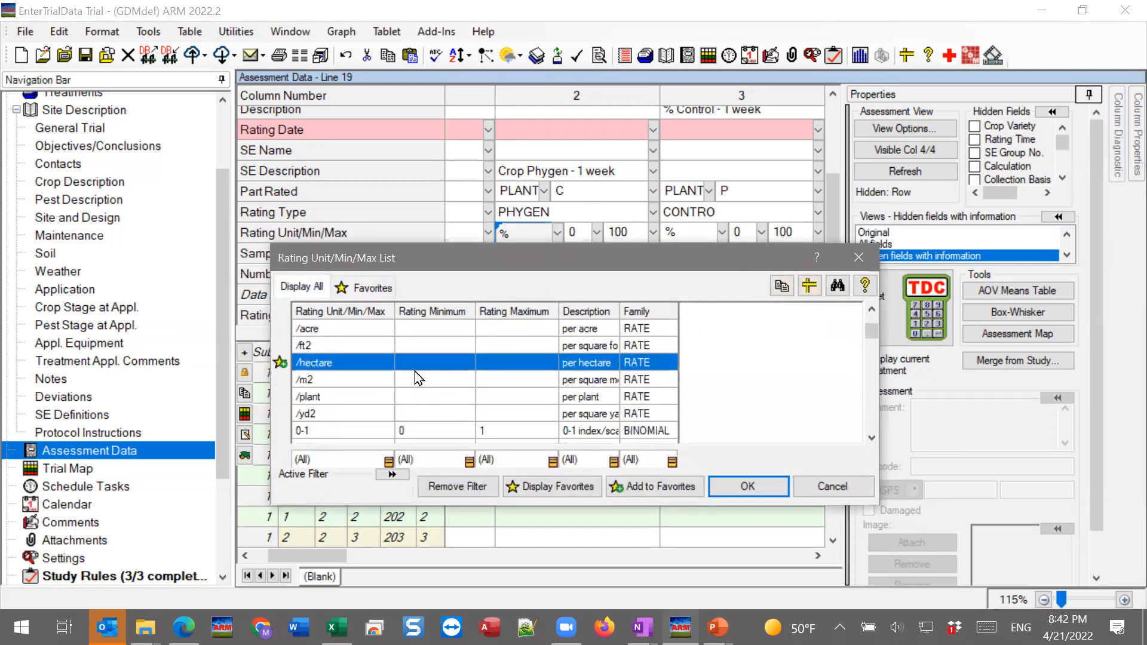
{"action": "scroll", "coordinate": [436, 421], "scroll_direction": "down", "scroll_amount": 2}
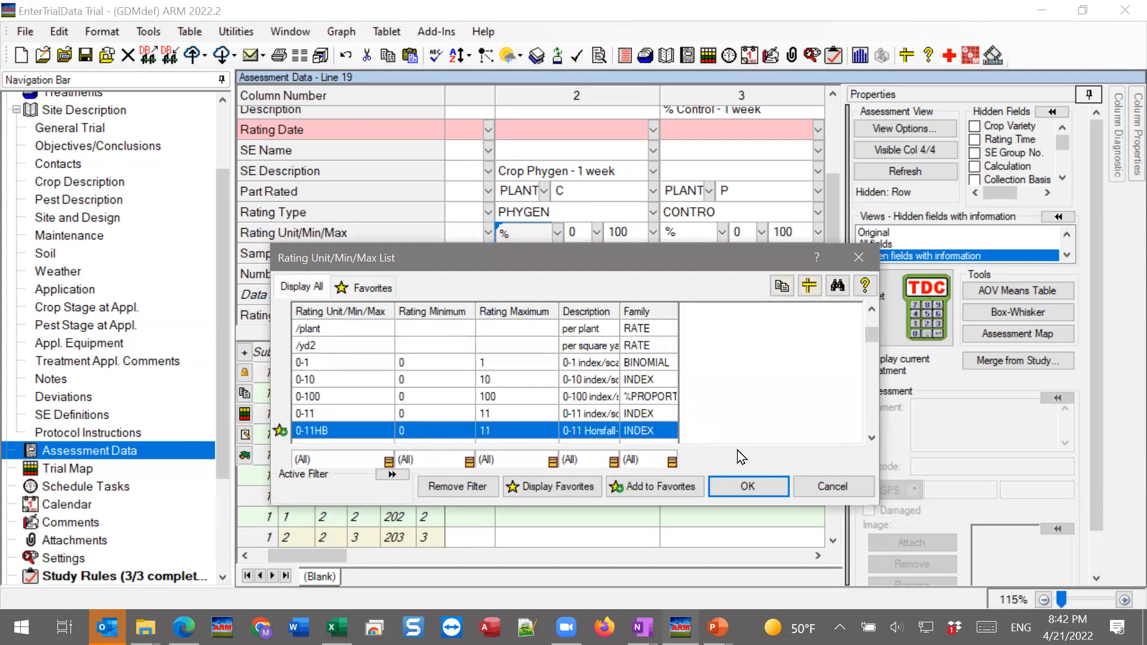
{"action": "left_click", "coordinate": [829, 494]}
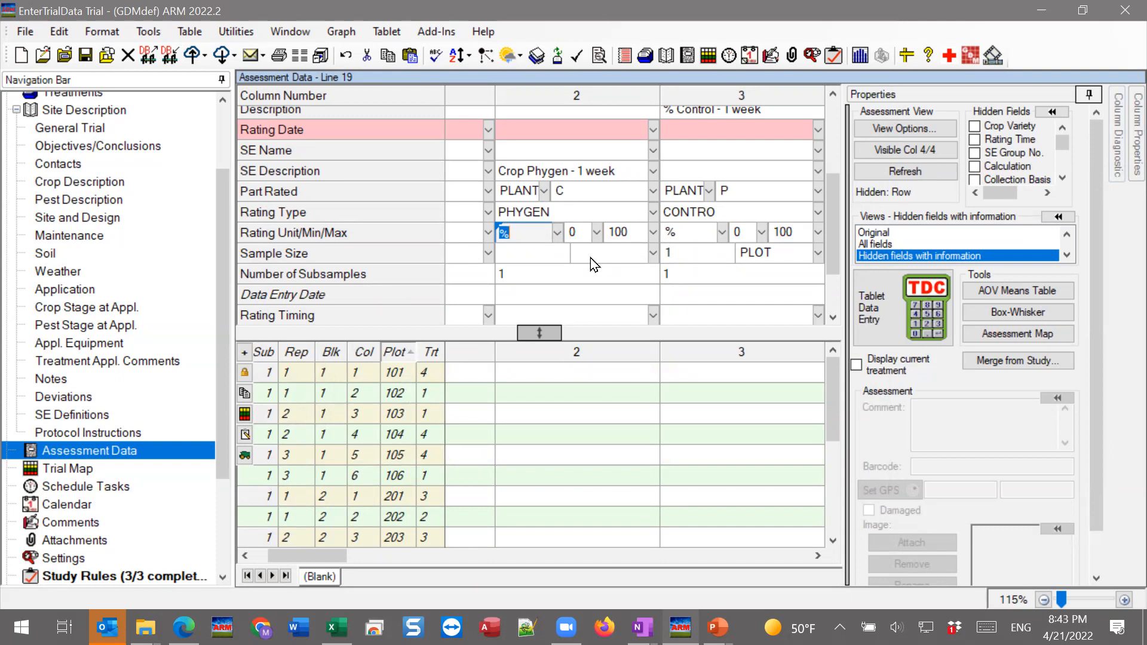
Set the Sample Size of column 2 to 1 PLOT
{"action": "left_click", "coordinate": [537, 261]}
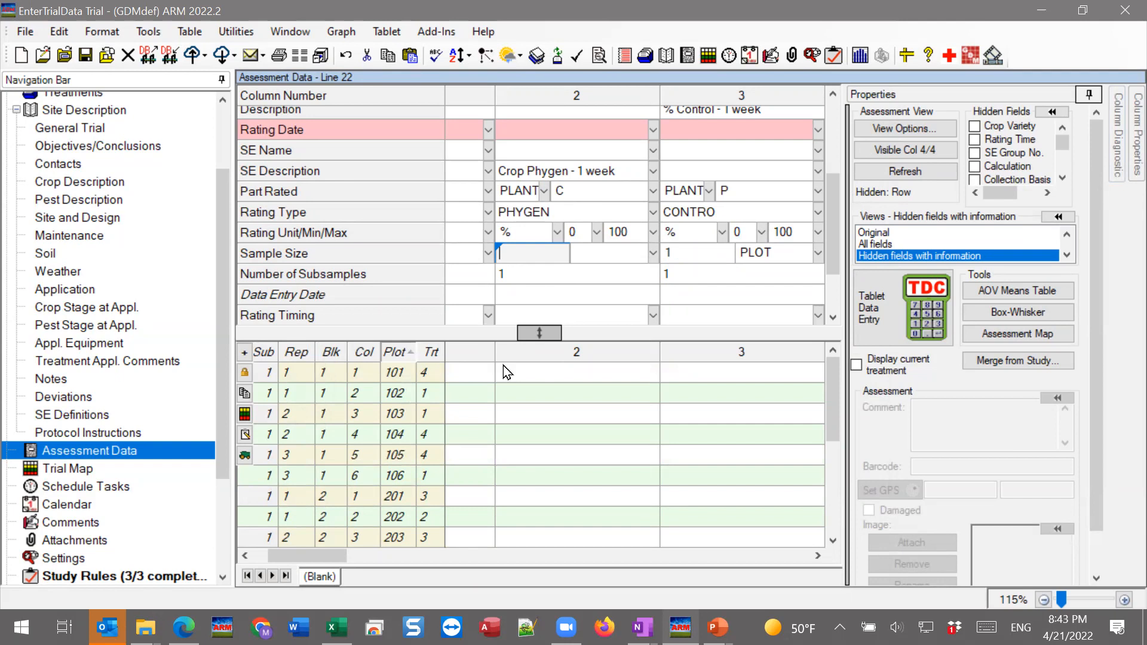
{"action": "type", "text": "1"}
{"action": "left_click", "coordinate": [609, 254]}
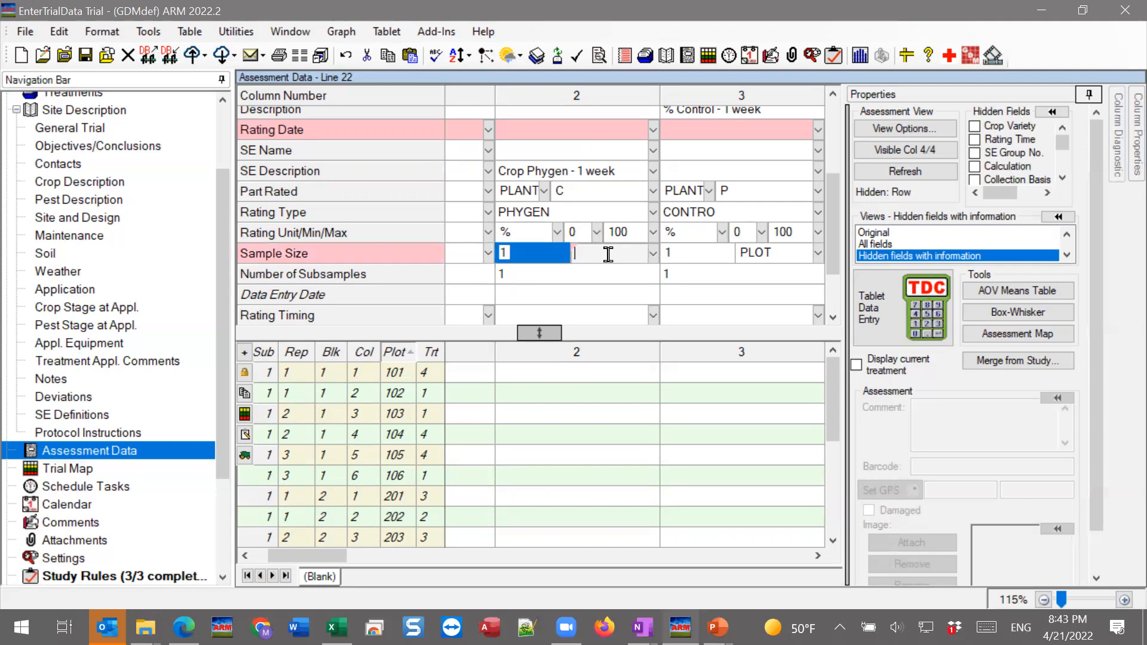
{"action": "left_click", "coordinate": [649, 255]}
{"action": "type", "text": "plot"}
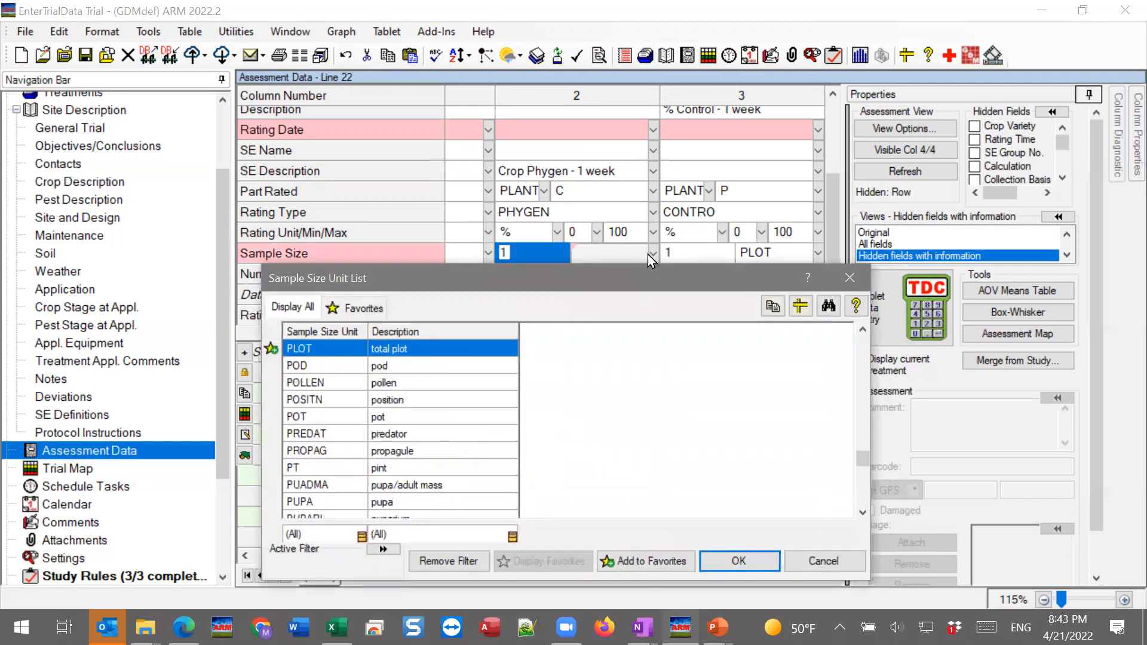
{"action": "left_click", "coordinate": [721, 561]}
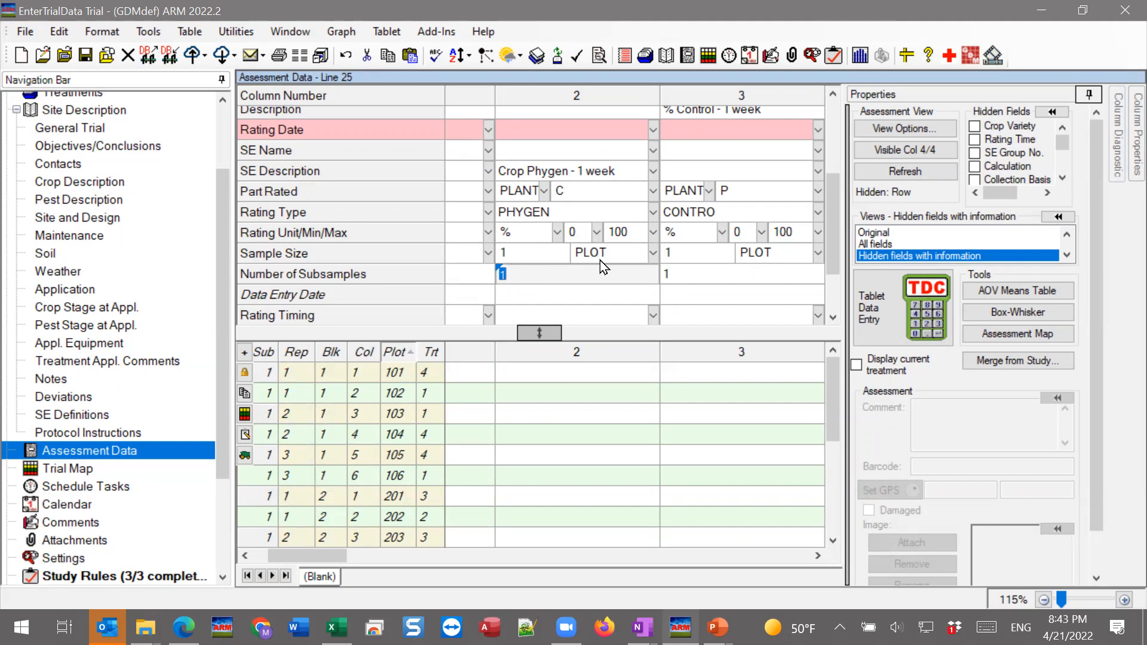
Check the list of hidden header fields and read the reference PDF Describing Subsamples in Assessment Data
{"action": "left_click", "coordinate": [1052, 112]}
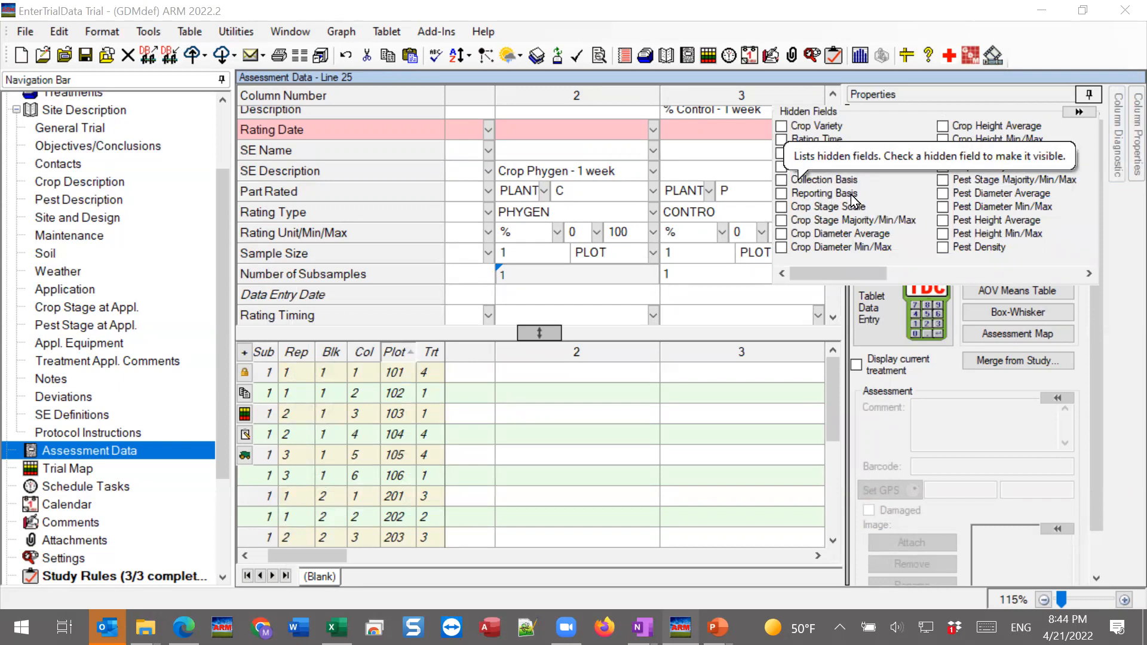
{"action": "left_click", "coordinate": [543, 276]}
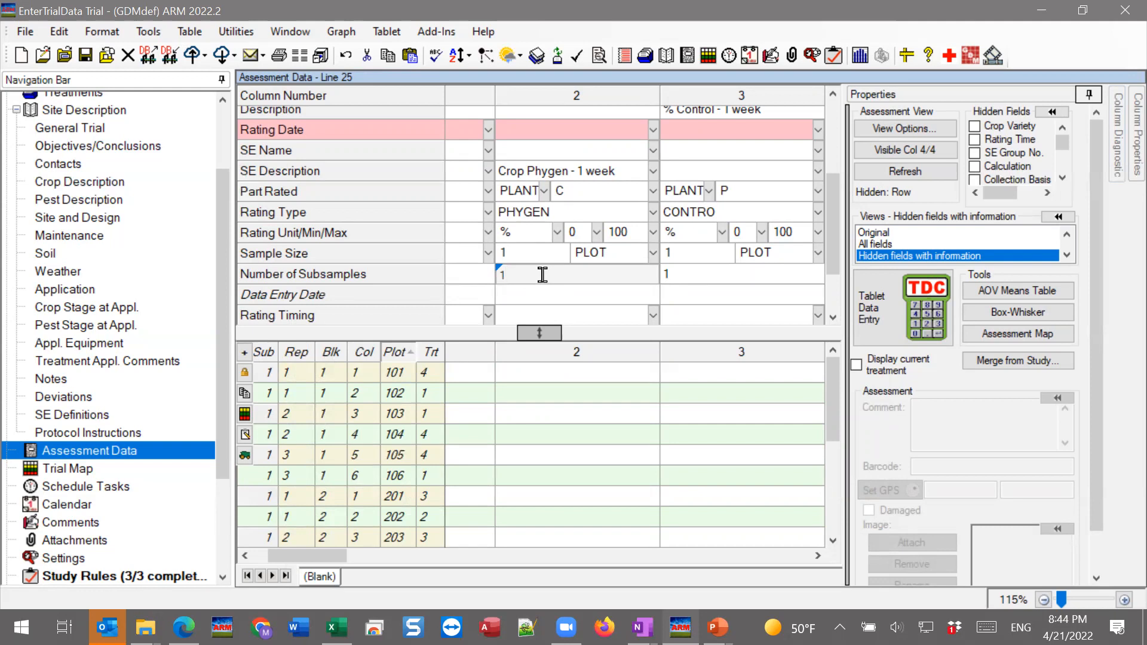
{"action": "left_click", "coordinate": [484, 32]}
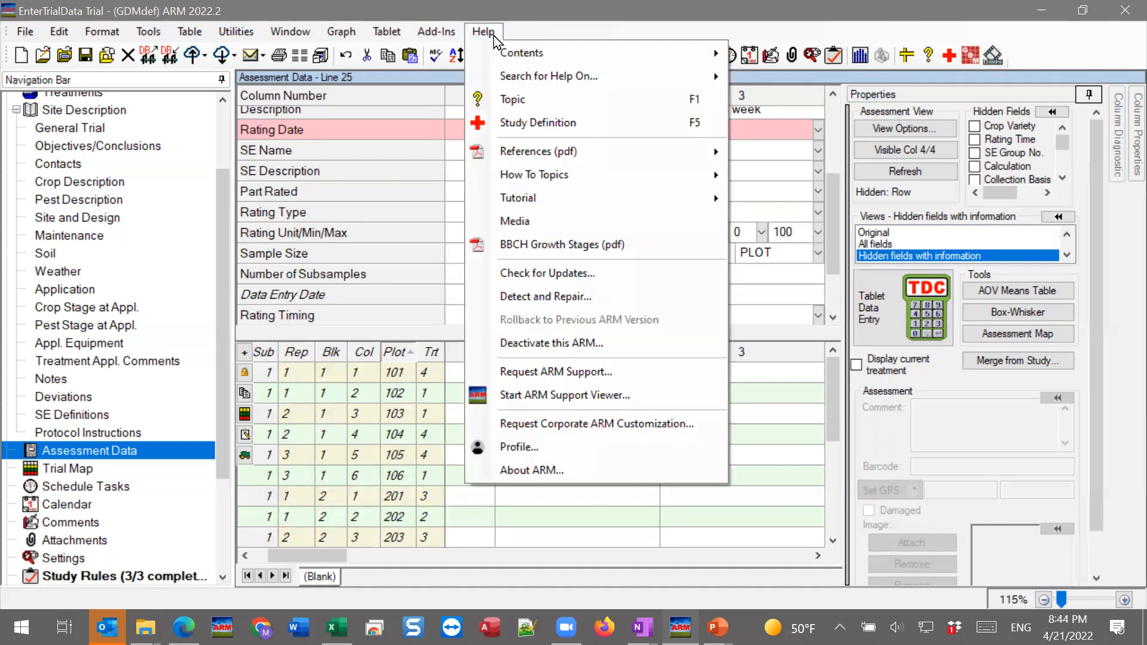
{"action": "mouse_move", "coordinate": [564, 154]}
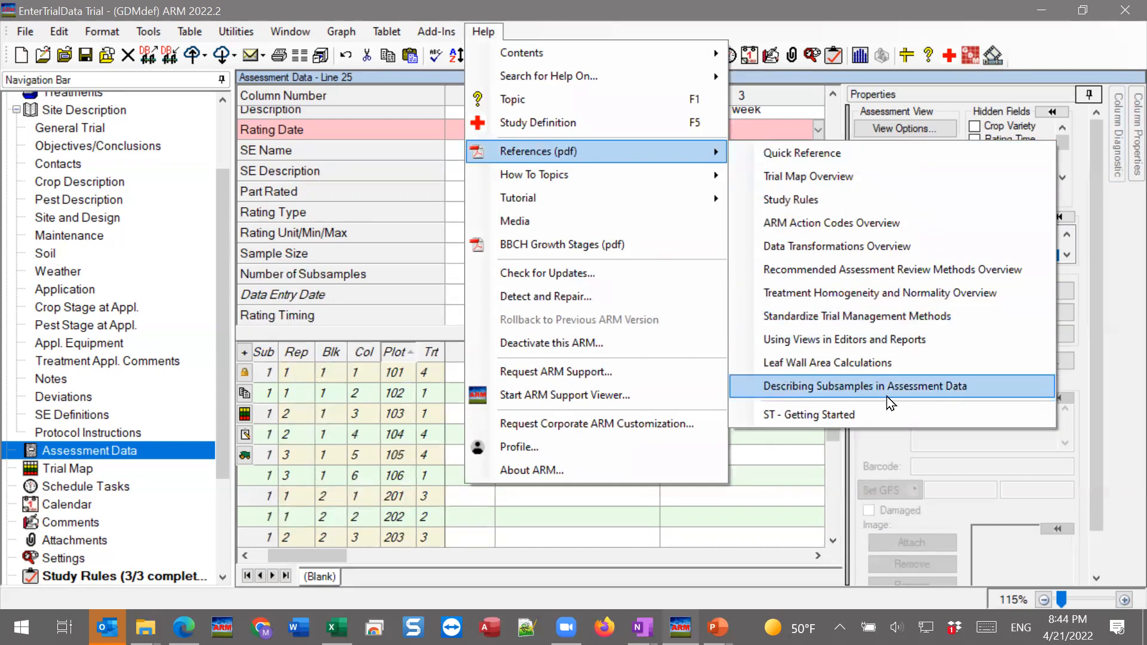
{"action": "left_click", "coordinate": [911, 392]}
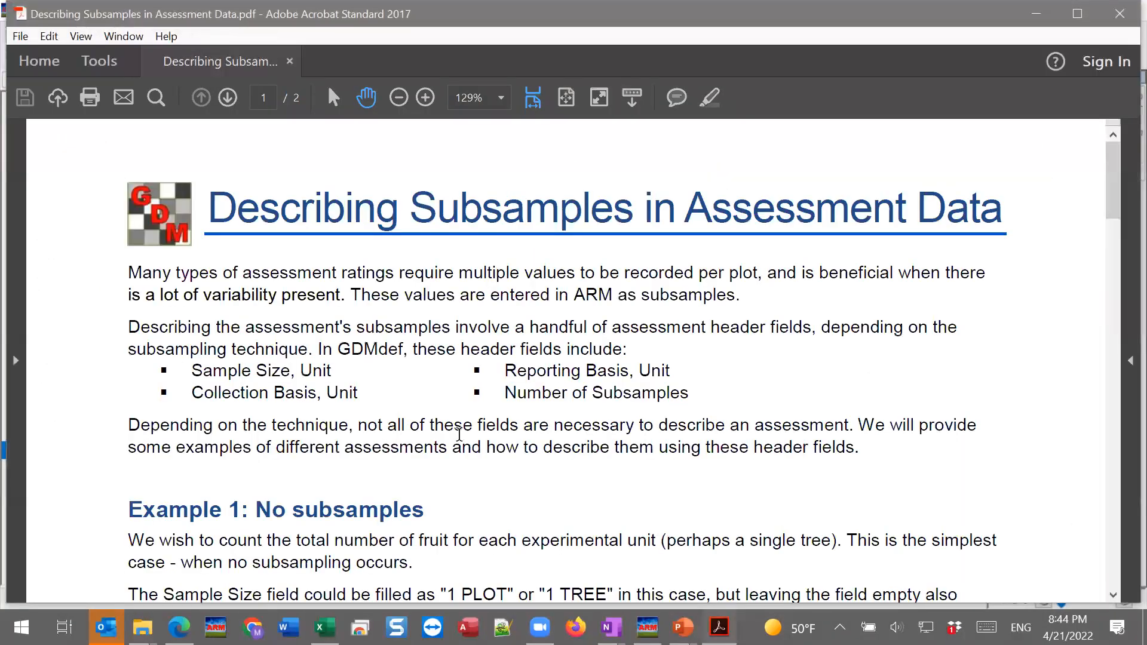
{"action": "scroll", "coordinate": [526, 319], "scroll_direction": "down", "scroll_amount": 9}
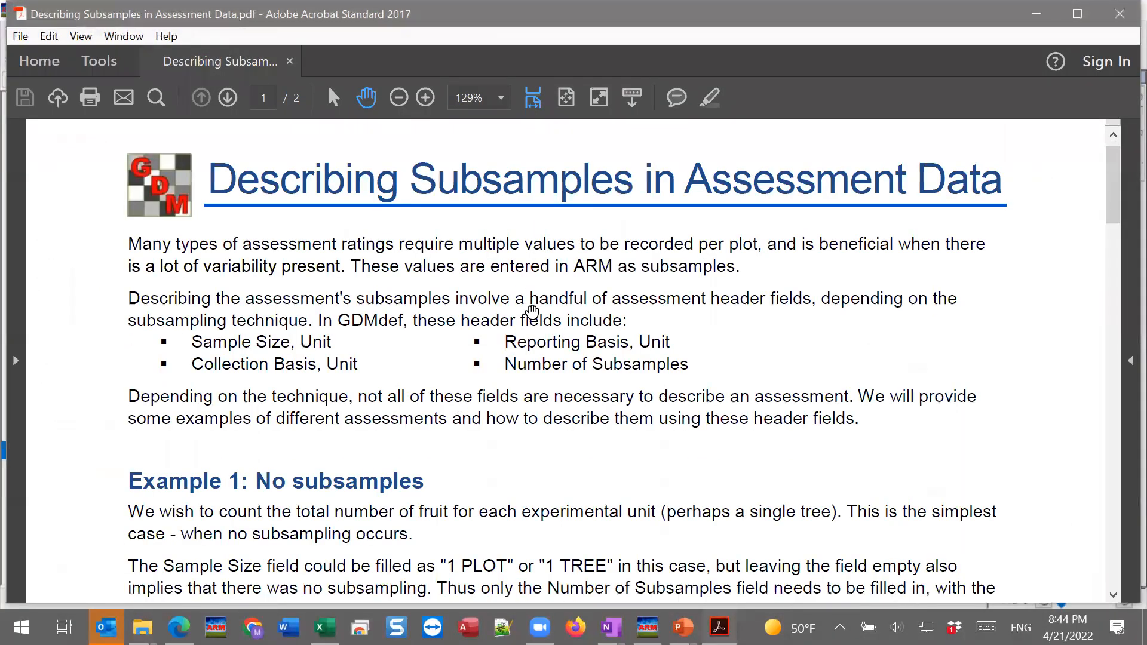
{"action": "scroll", "coordinate": [532, 317], "scroll_direction": "down", "scroll_amount": 8}
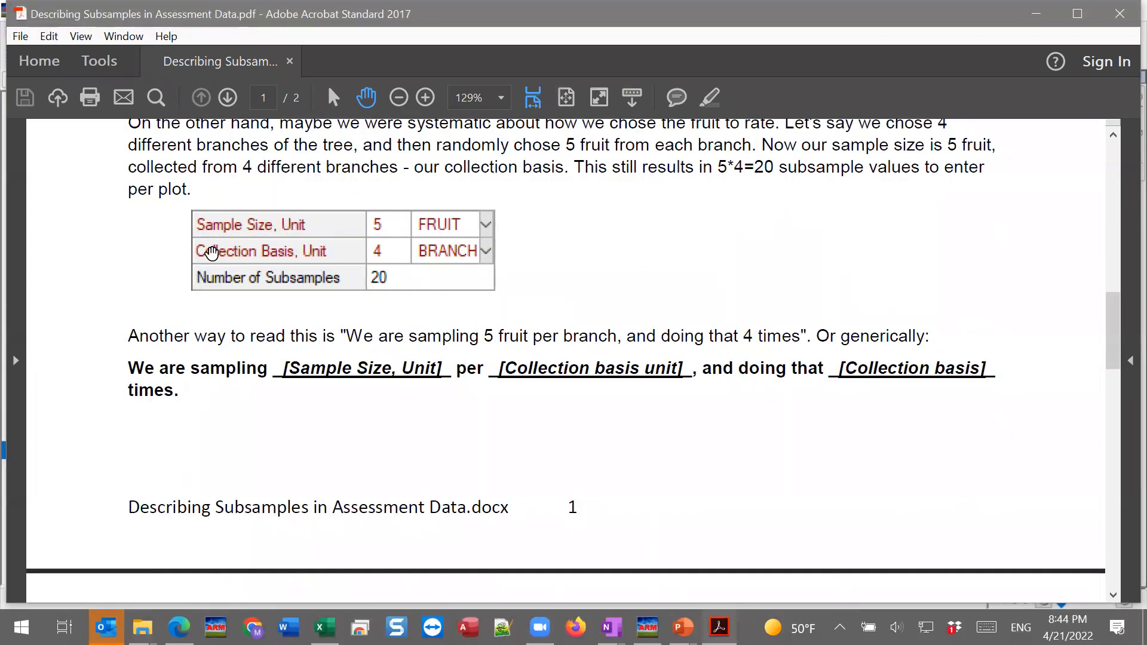
{"action": "scroll", "coordinate": [287, 261], "scroll_direction": "down", "scroll_amount": 6}
{"action": "scroll", "coordinate": [287, 274], "scroll_direction": "down", "scroll_amount": 3}
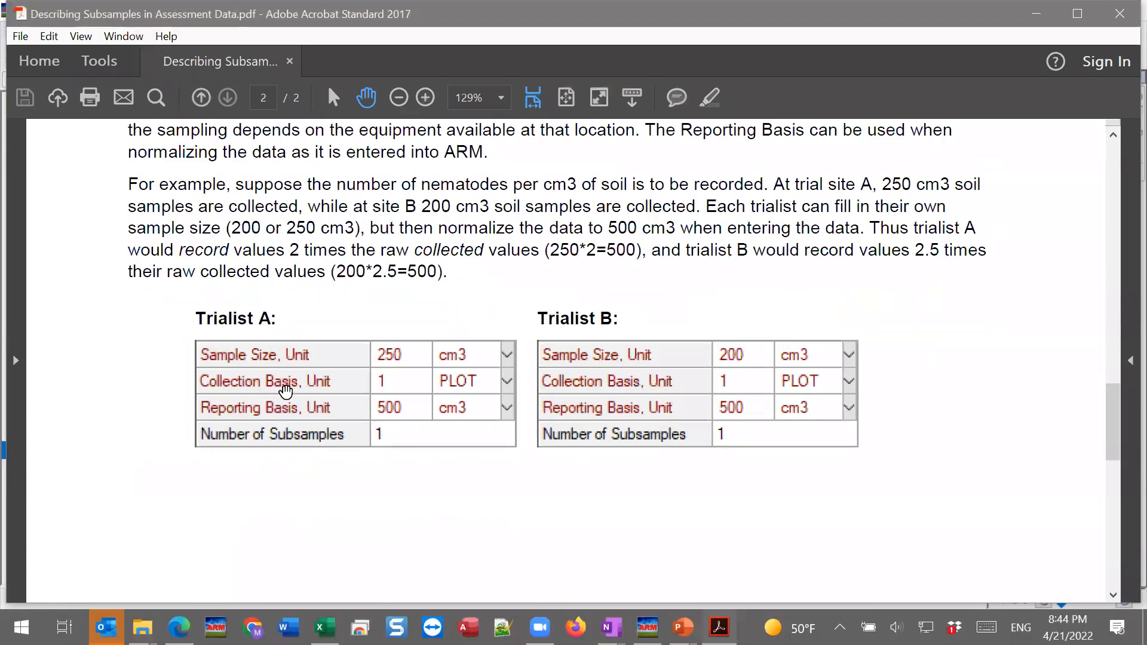
{"action": "scroll", "coordinate": [323, 438], "scroll_direction": "down", "scroll_amount": 6}
{"action": "scroll", "coordinate": [440, 422], "scroll_direction": "up", "scroll_amount": 4}
{"action": "scroll", "coordinate": [440, 422], "scroll_direction": "up", "scroll_amount": 5}
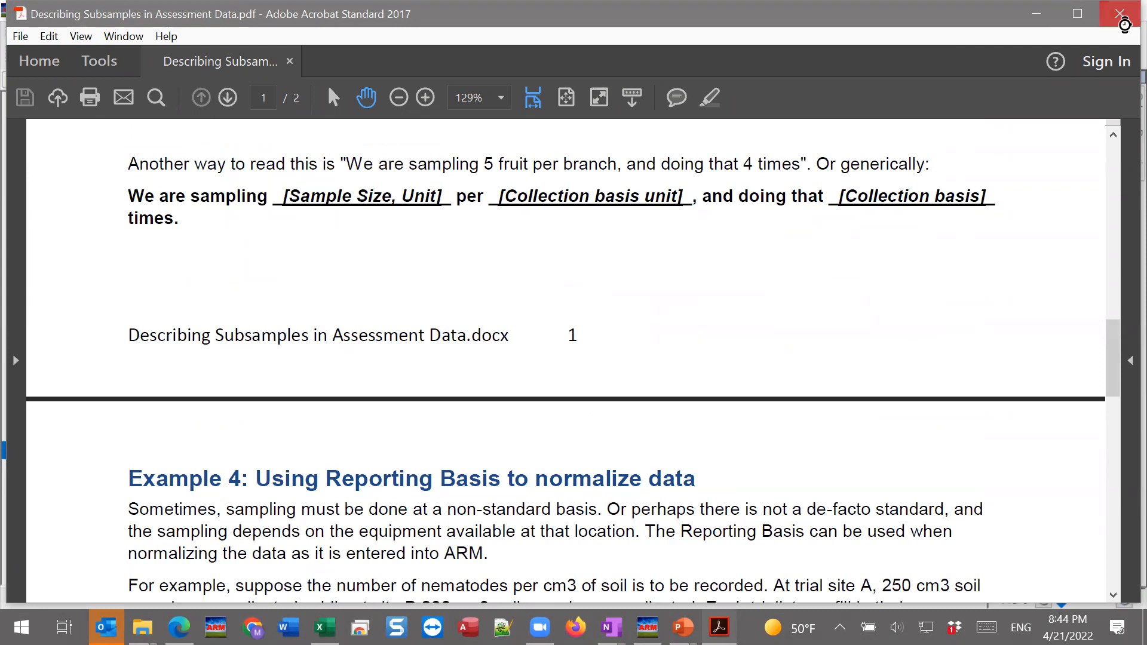
{"action": "left_click", "coordinate": [1120, 13]}
Examine the more specific phytotoxicity codes in the Rating Type List for column 2 without choosing another rating type
{"action": "left_click", "coordinate": [566, 288]}
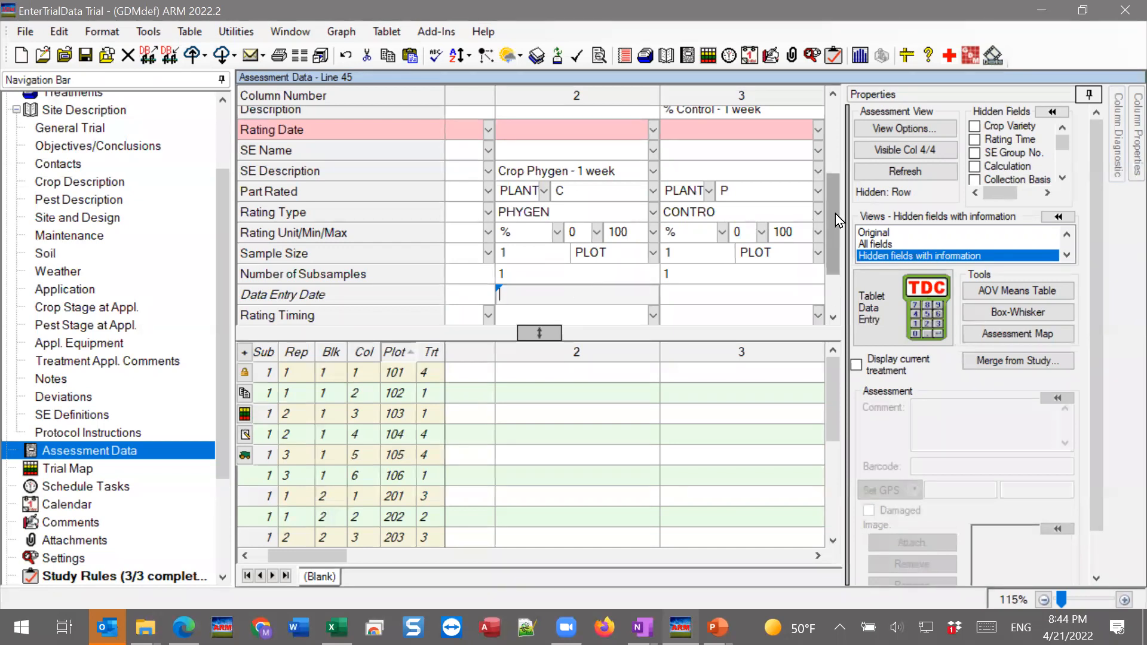
{"action": "mouse_move", "coordinate": [835, 214]}
{"action": "left_mouse_down"}
{"action": "mouse_move", "coordinate": [833, 249]}
{"action": "mouse_move", "coordinate": [834, 206]}
{"action": "left_mouse_up"}
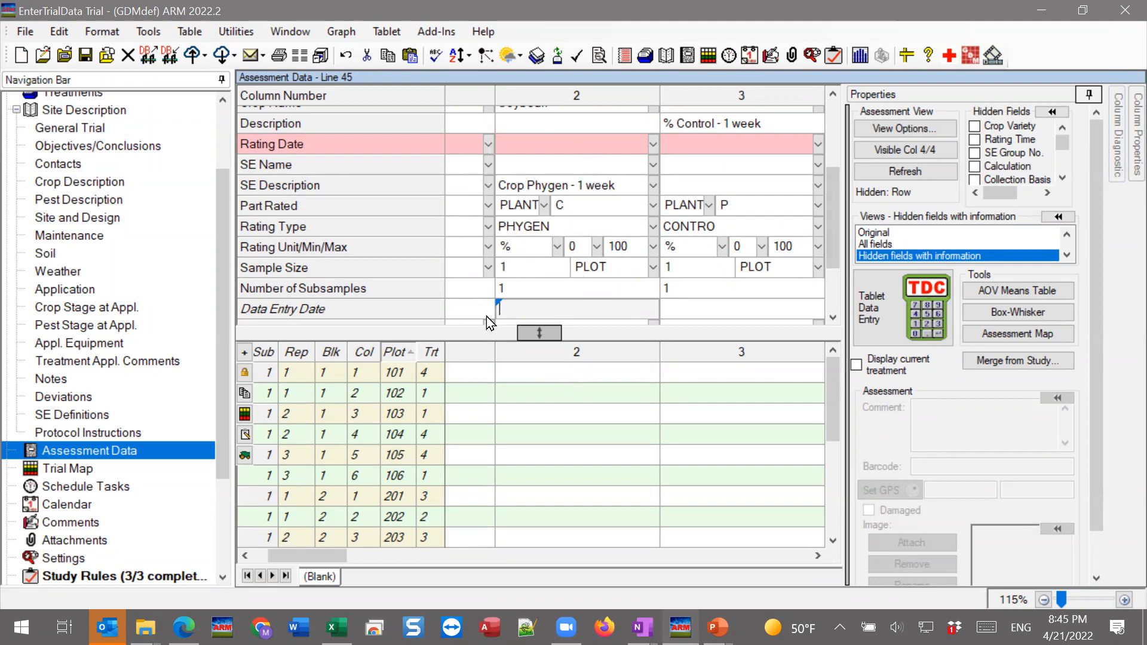
{"action": "left_click", "coordinate": [556, 227]}
{"action": "left_click", "coordinate": [567, 226]}
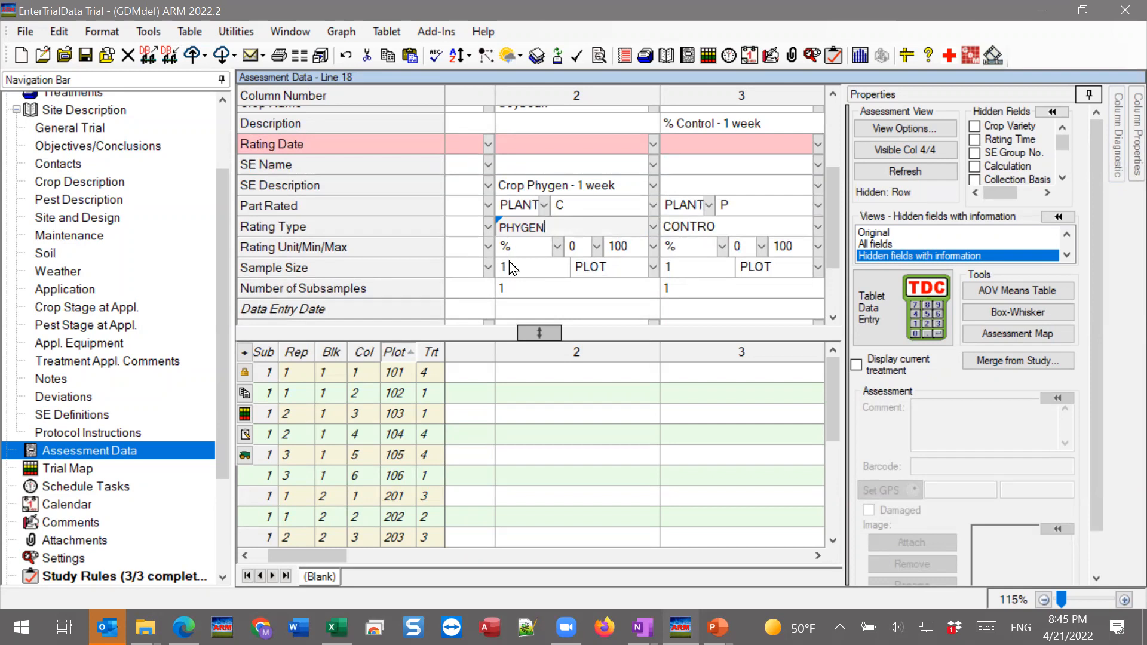
{"action": "left_click", "coordinate": [653, 228]}
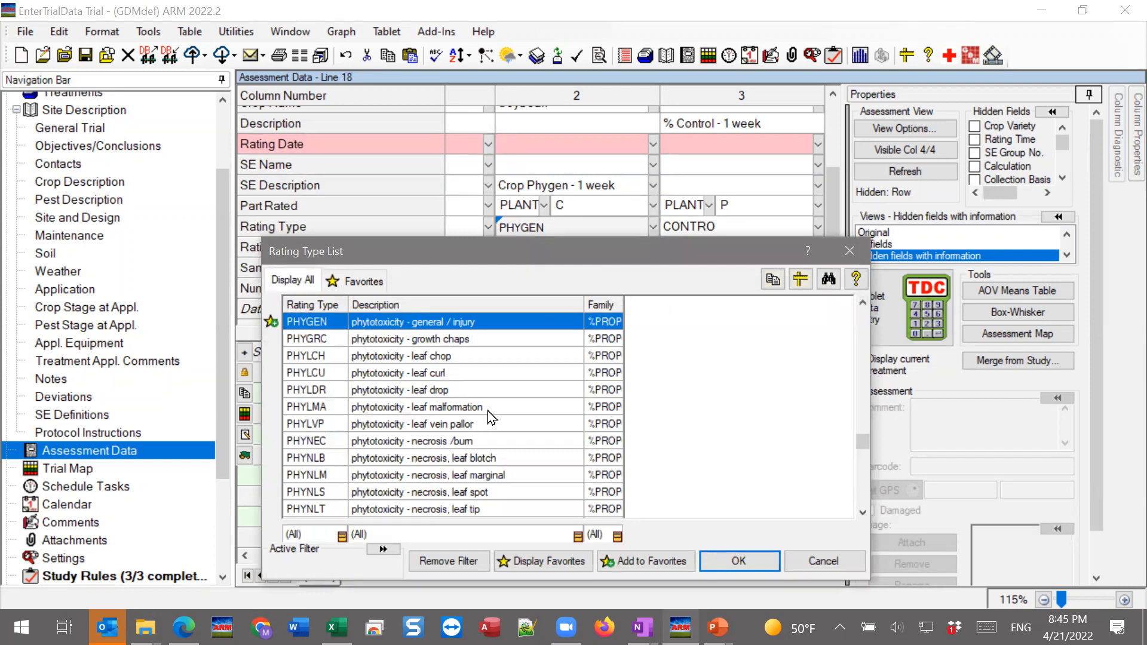
{"action": "left_click_drag", "start_coordinate": [520, 258], "coordinate": [519, 273]}
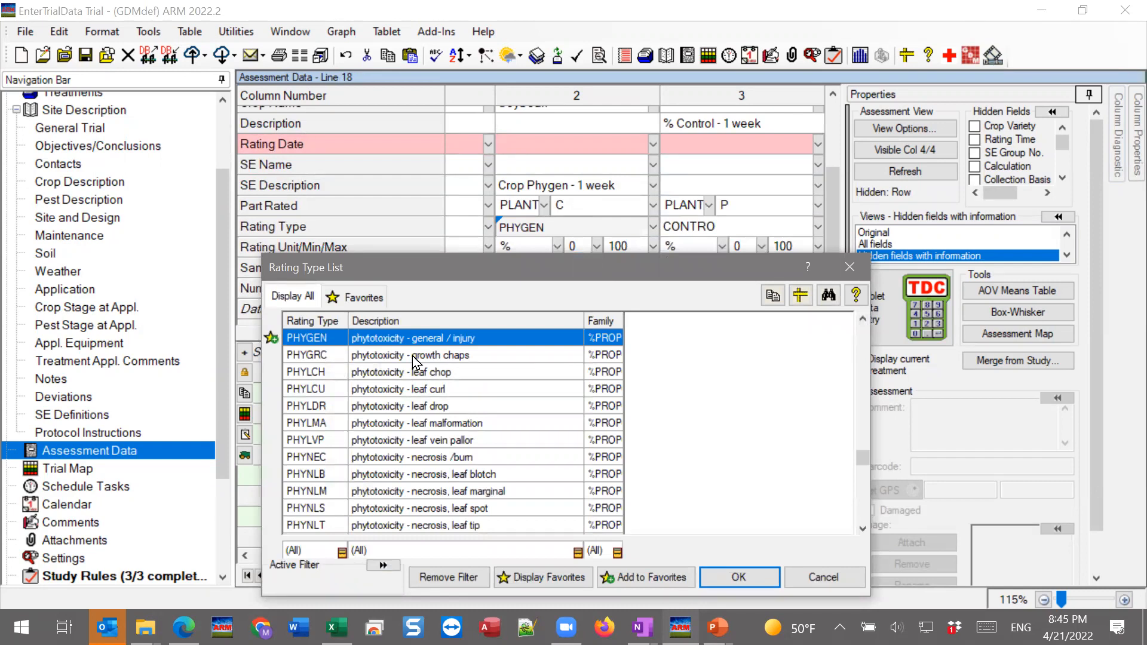
{"action": "left_click", "coordinate": [858, 277]}
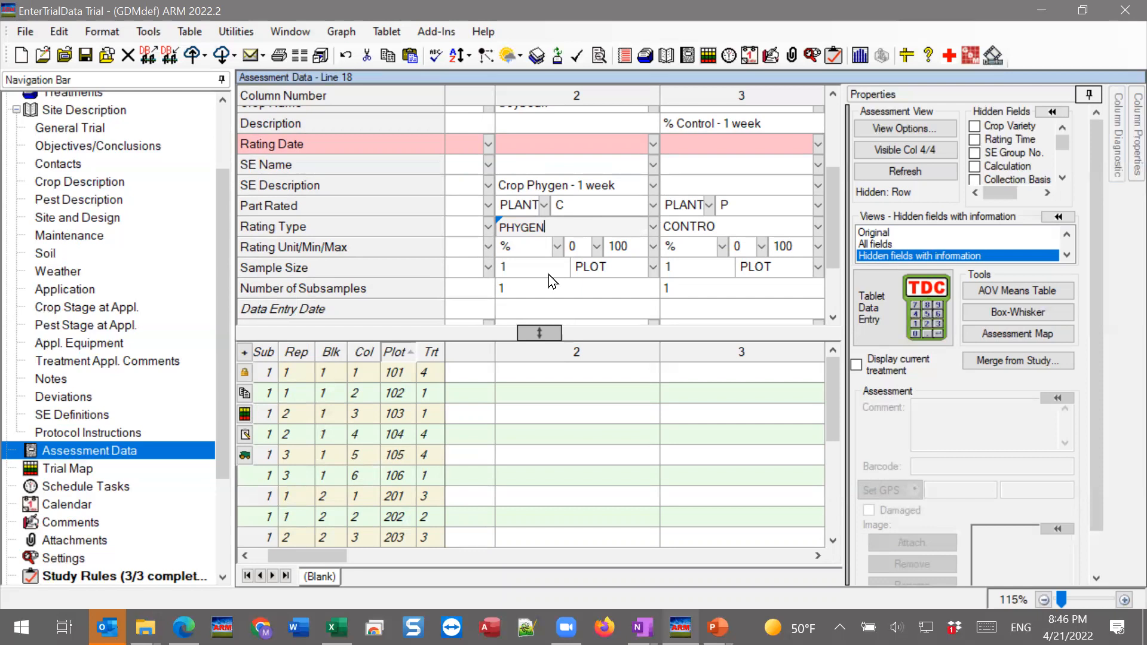
Enter the column 2 assessment values 12 for plot 101 and 10 for plot 102
{"action": "scroll", "coordinate": [837, 227], "scroll_direction": "down", "scroll_amount": 1}
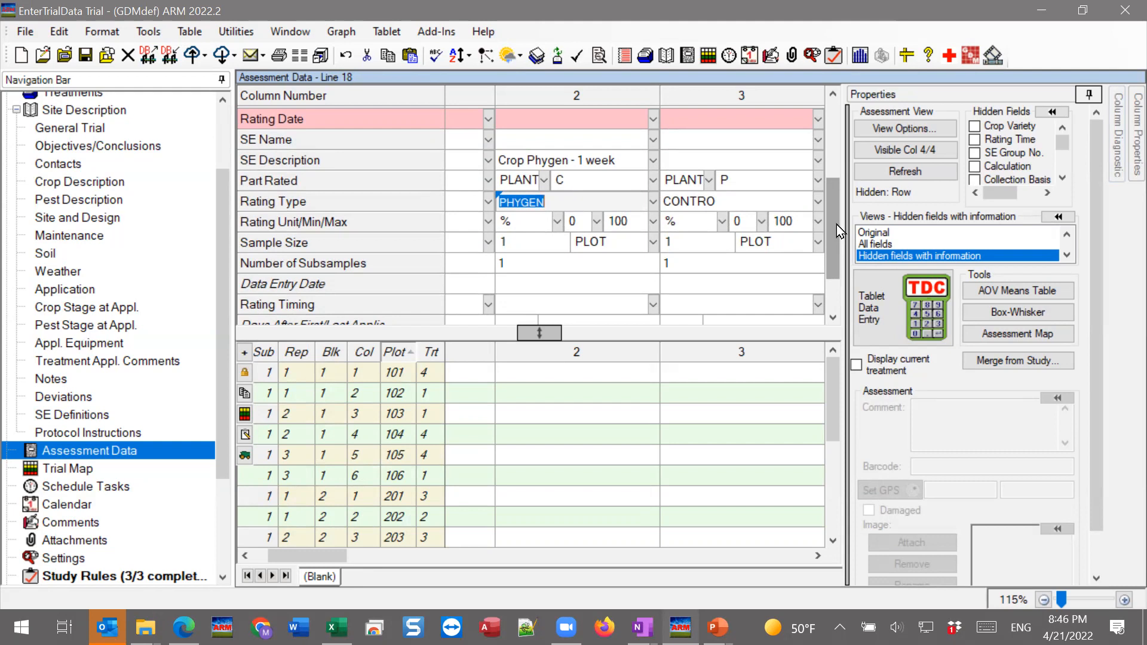
{"action": "left_click", "coordinate": [555, 374]}
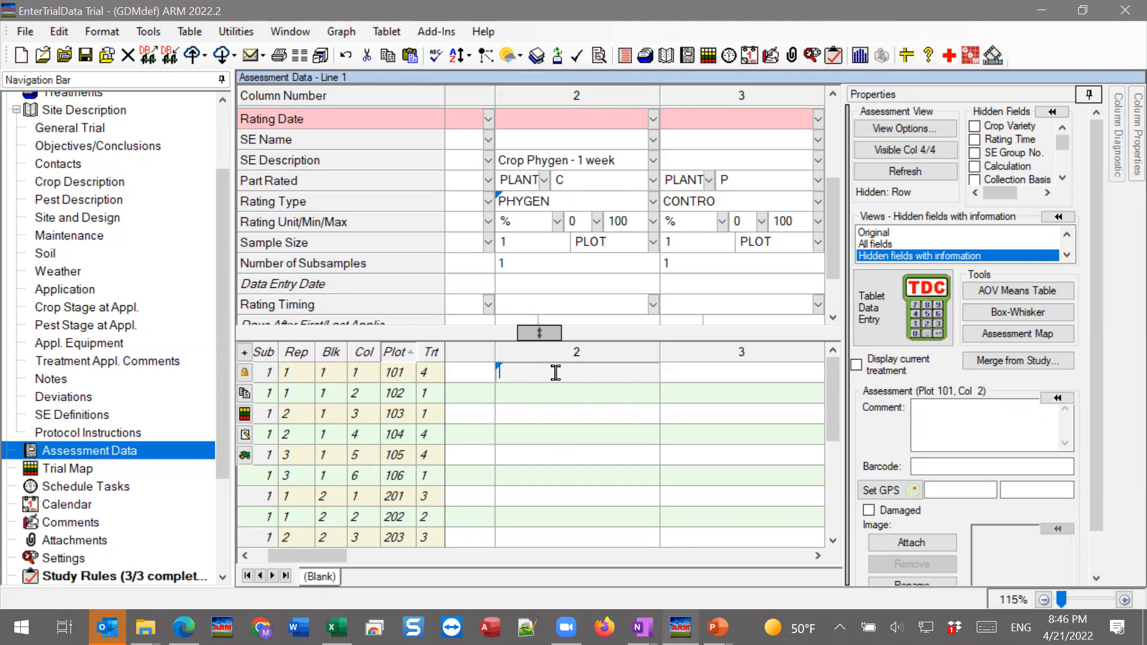
{"action": "type", "text": "12"}
{"action": "key", "text": "Return"}
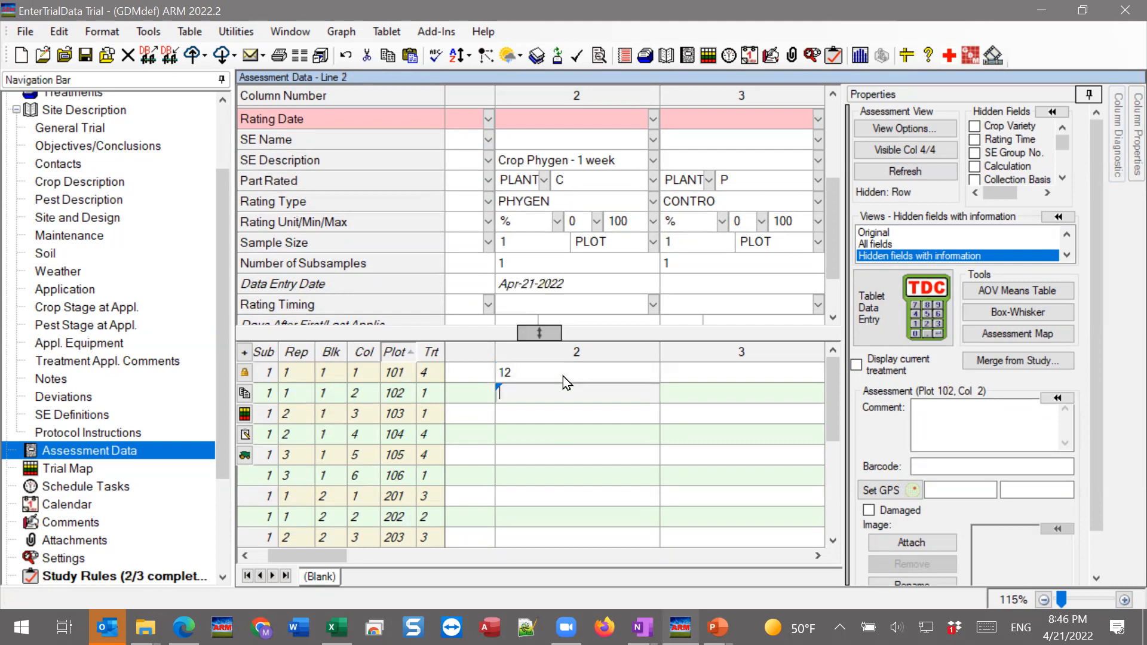
{"action": "type", "text": "10"}
{"action": "key", "text": "Tab"}
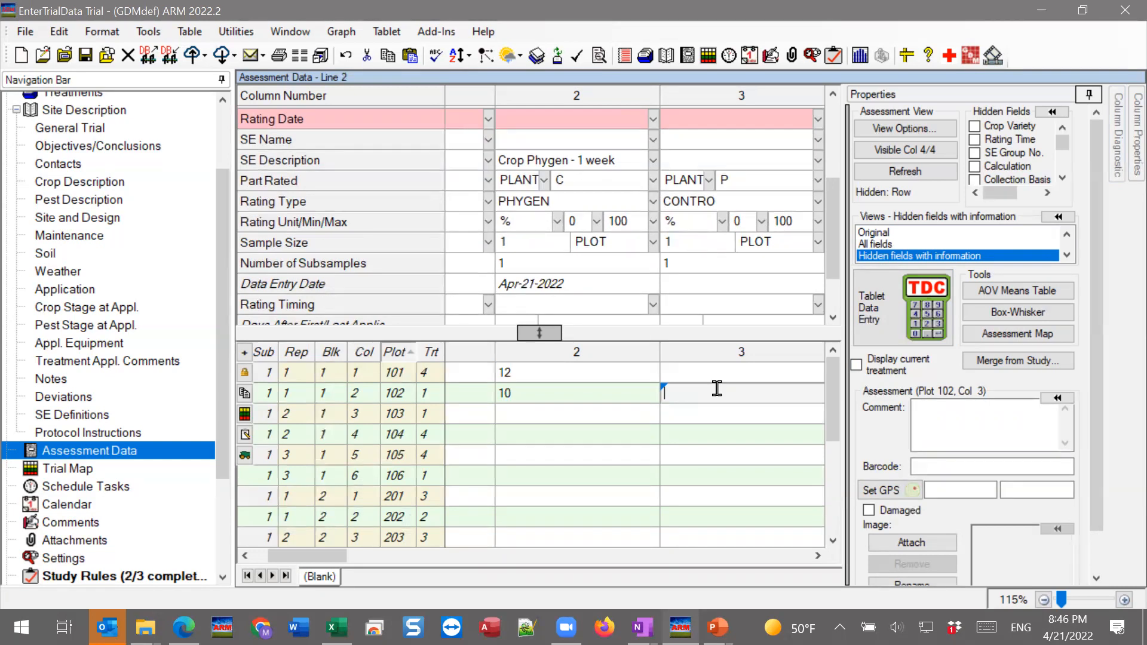
{"action": "left_click", "coordinate": [519, 419]}
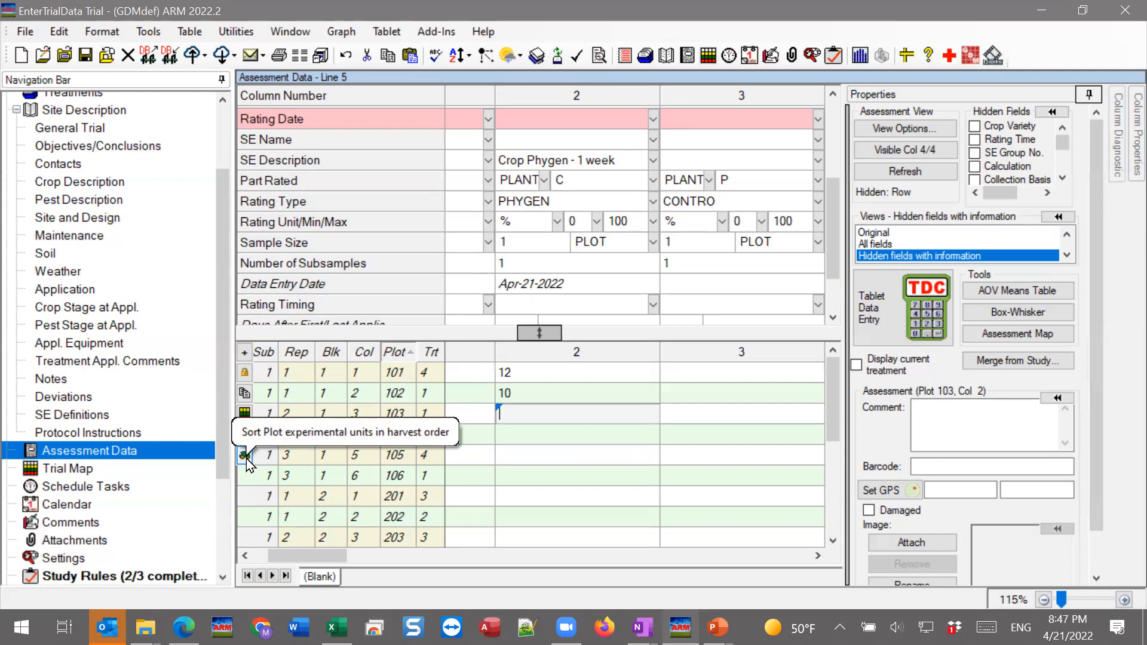
In the trial map, set the harvest order to Within blocks, switch the movement arrows back to assessment order, and accept the map
{"action": "left_click", "coordinate": [245, 413]}
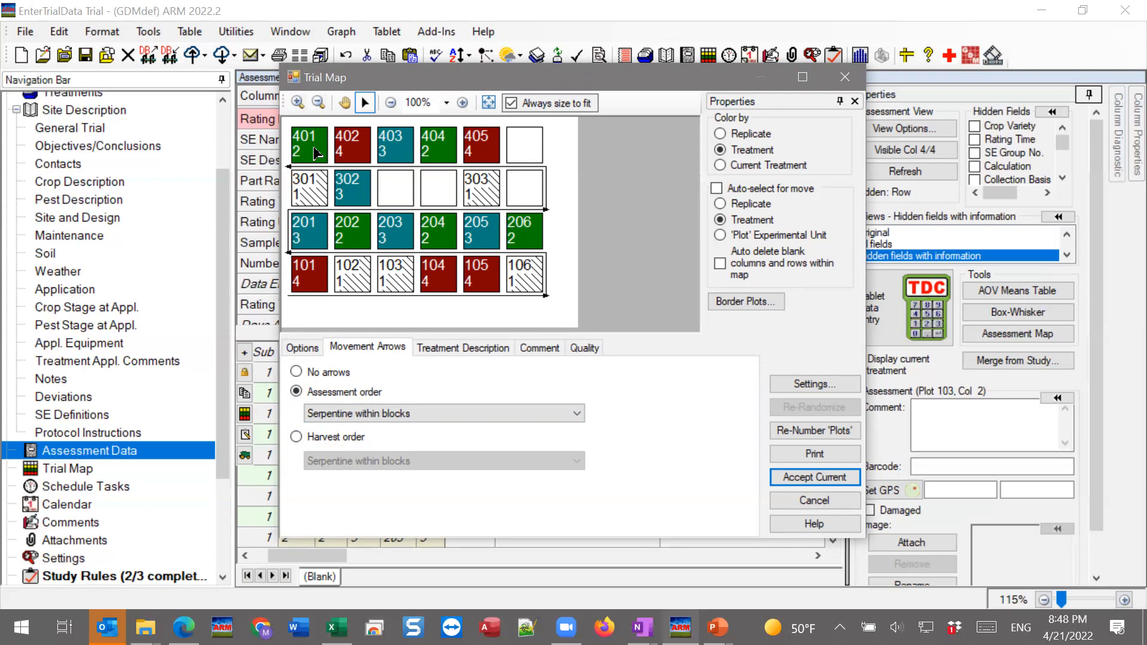
{"action": "left_click", "coordinate": [506, 412]}
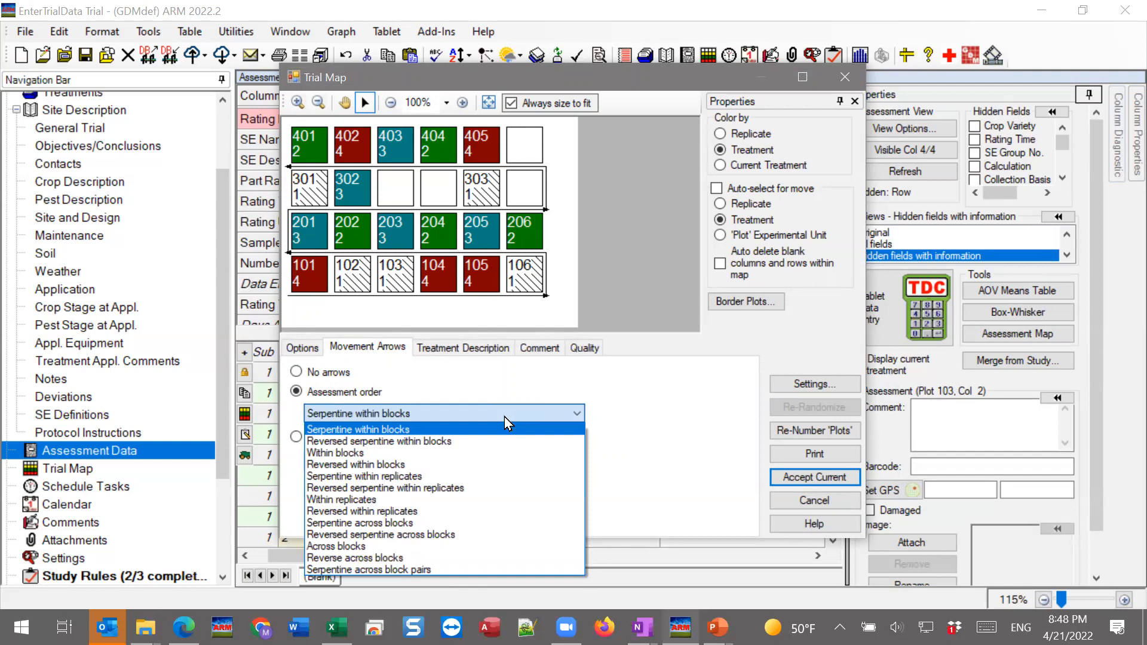
{"action": "left_click", "coordinate": [504, 417]}
{"action": "left_click", "coordinate": [297, 441]}
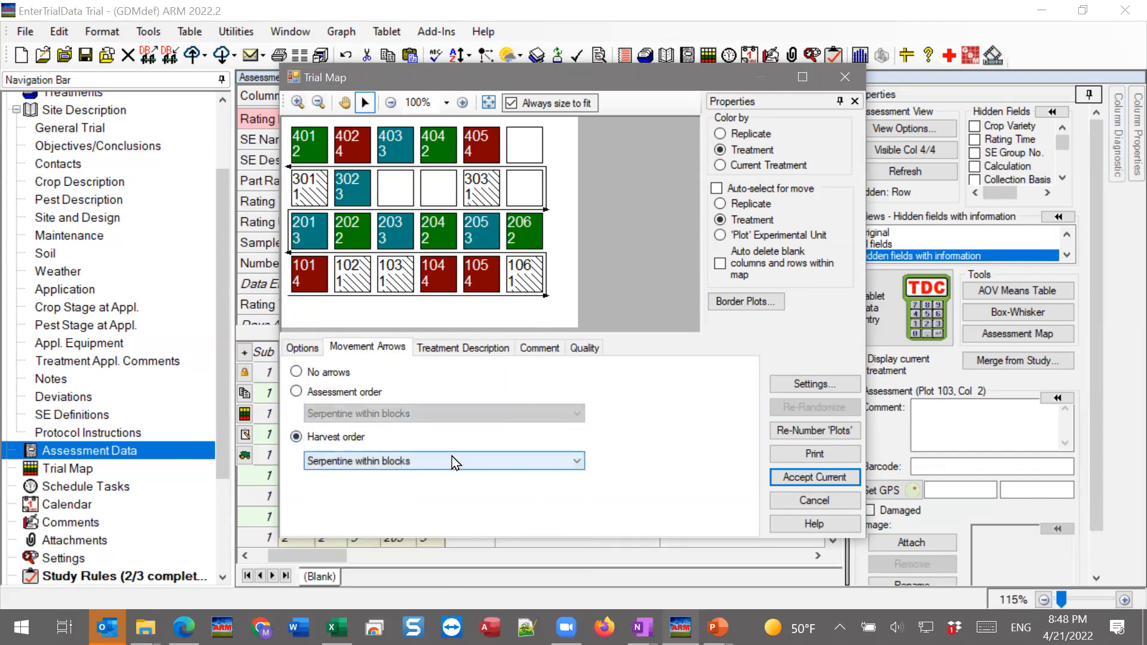
{"action": "left_click", "coordinate": [452, 461]}
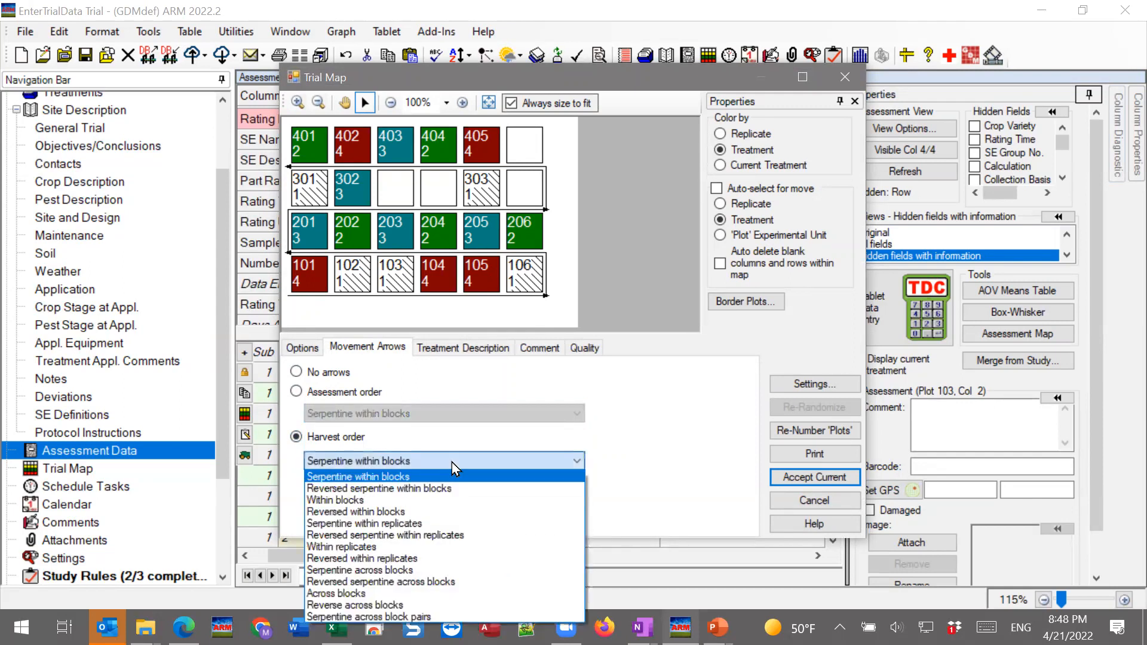
{"action": "left_click", "coordinate": [420, 500]}
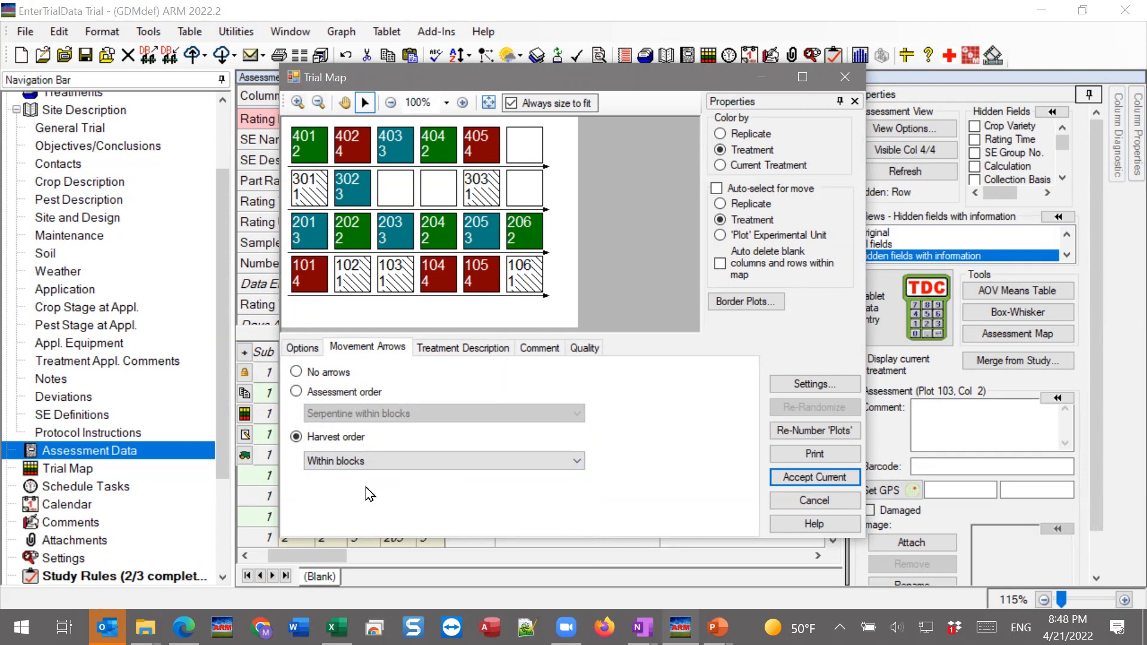
{"action": "left_click", "coordinate": [357, 393]}
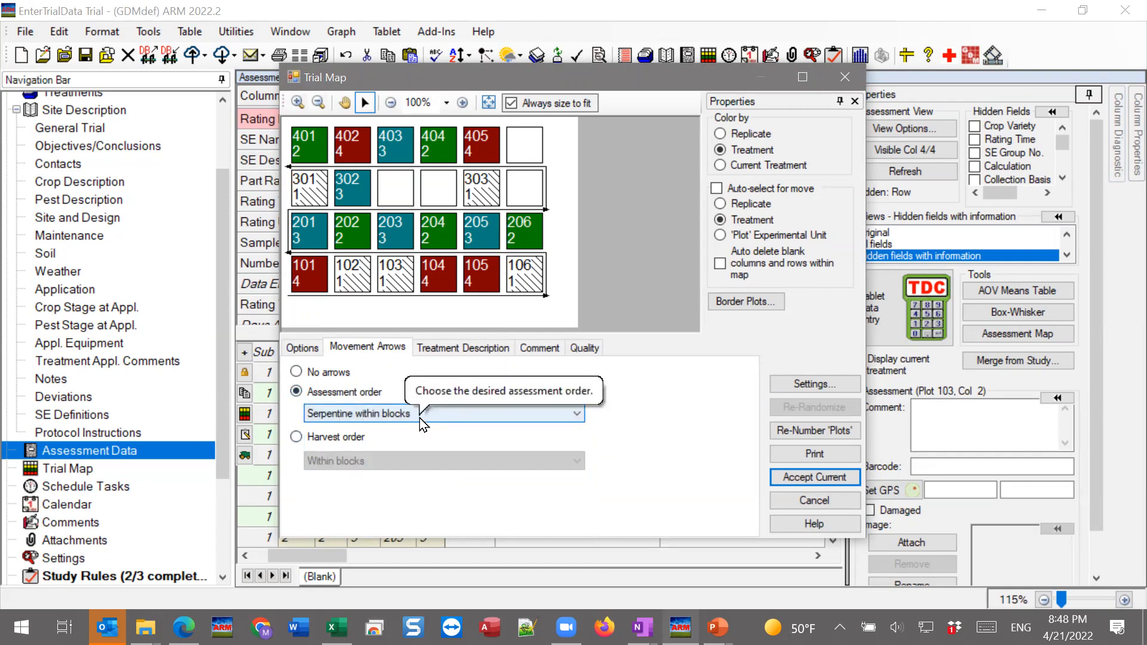
{"action": "left_click", "coordinate": [831, 478]}
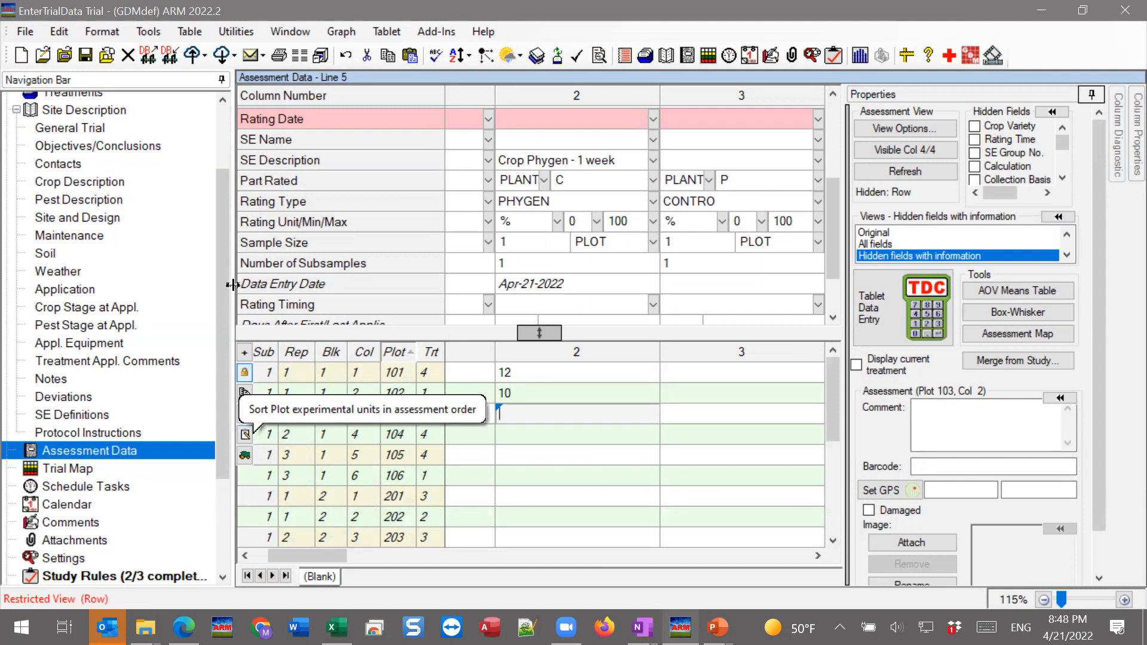
Sort the plots of the assessment data in assessment order
{"action": "left_click", "coordinate": [141, 36]}
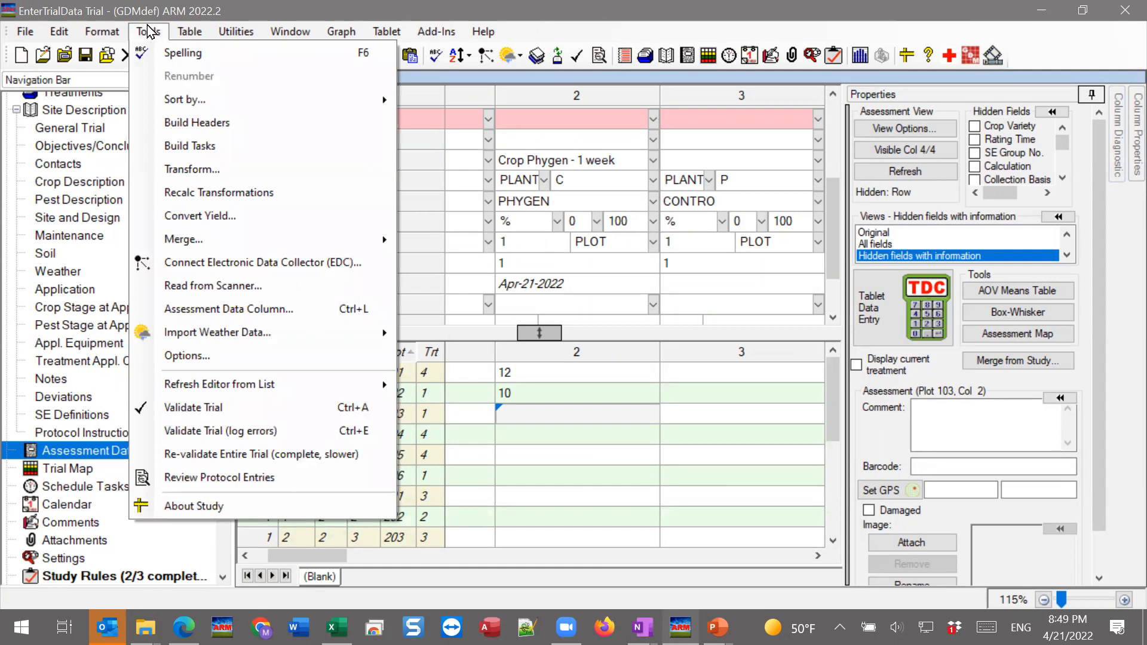
{"action": "left_click", "coordinate": [148, 31]}
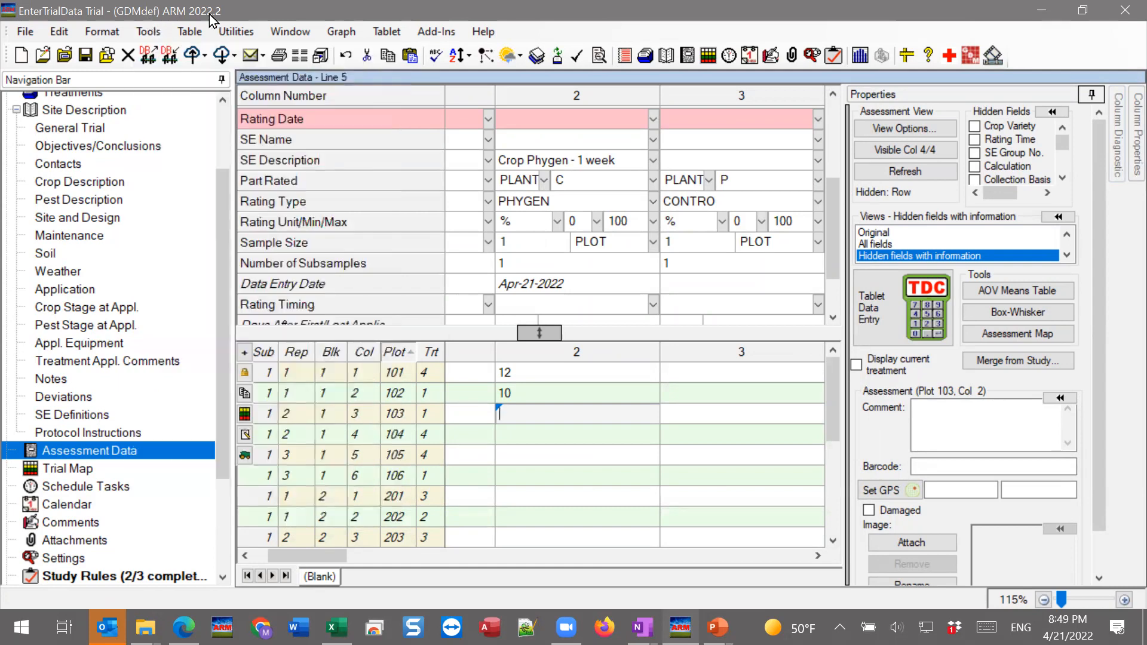
{"action": "left_click", "coordinate": [472, 58]}
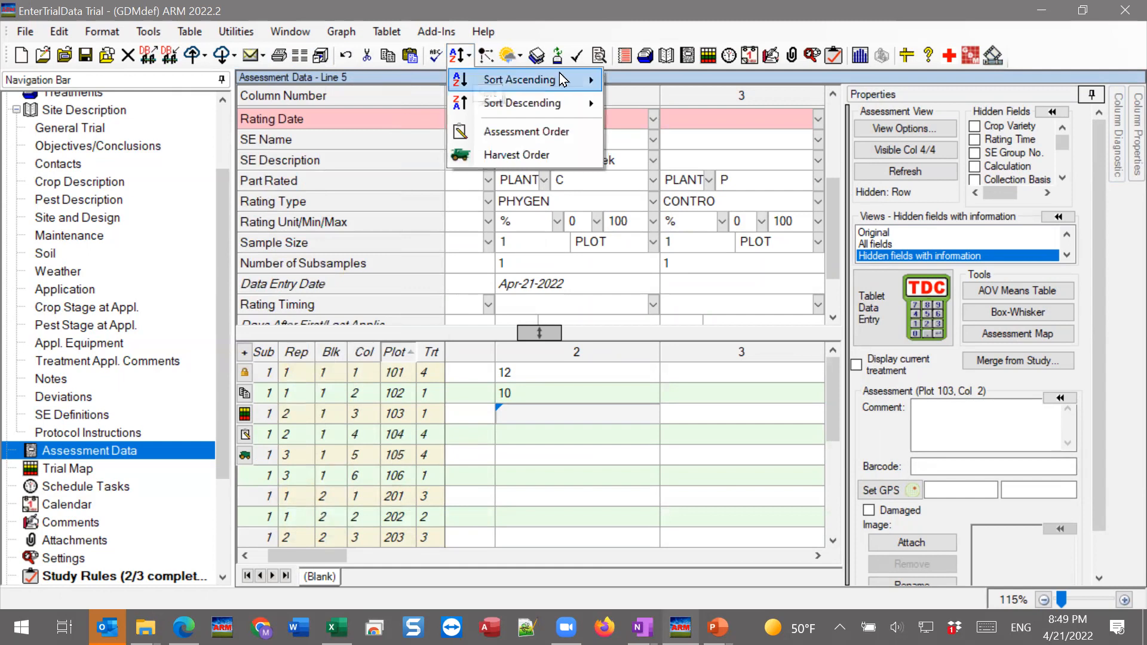
{"action": "left_click", "coordinate": [544, 137]}
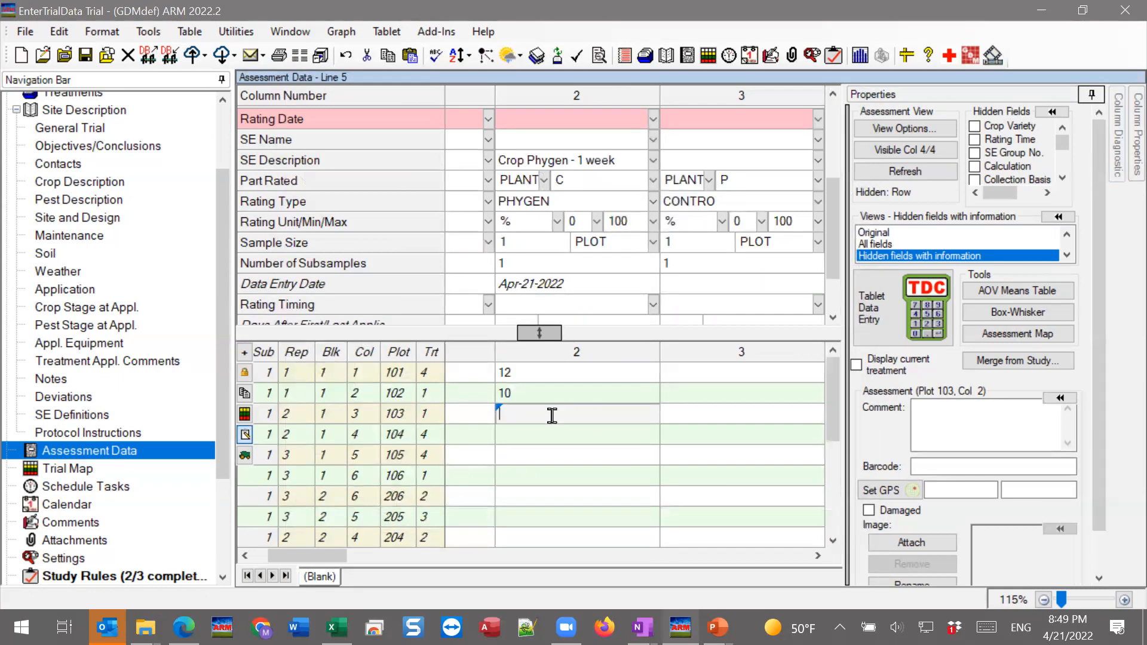
Enter the column 2 values 13, 15, 19, 20, 22 and 12 for plots 103, 104, 105, 106, 206 and 205
{"action": "type", "text": "13"}
{"action": "key", "text": "Return"}
{"action": "type", "text": "15"}
{"action": "key", "text": "Return"}
{"action": "type", "text": "19"}
{"action": "key", "text": "Return"}
{"action": "type", "text": "20"}
{"action": "key", "text": "Return"}
{"action": "type", "text": "22"}
{"action": "key", "text": "Return"}
{"action": "type", "text": "12"}
{"action": "key", "text": "Return"}
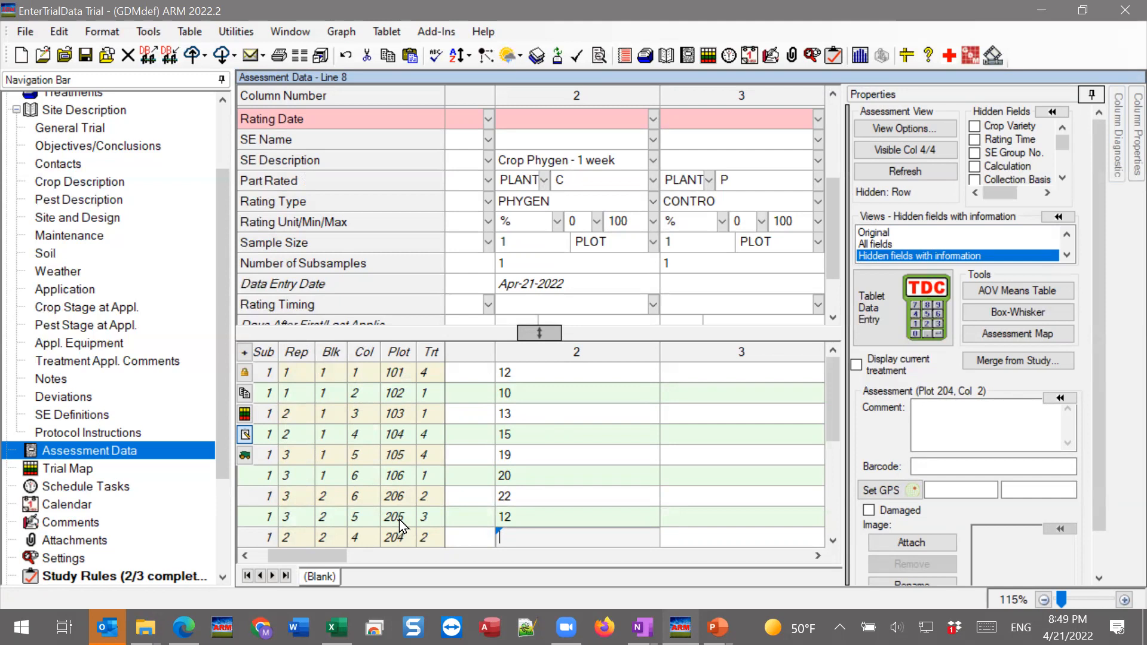
Add the comment "free-text comment" to the column 2 value of plot 205
{"action": "left_click", "coordinate": [516, 518]}
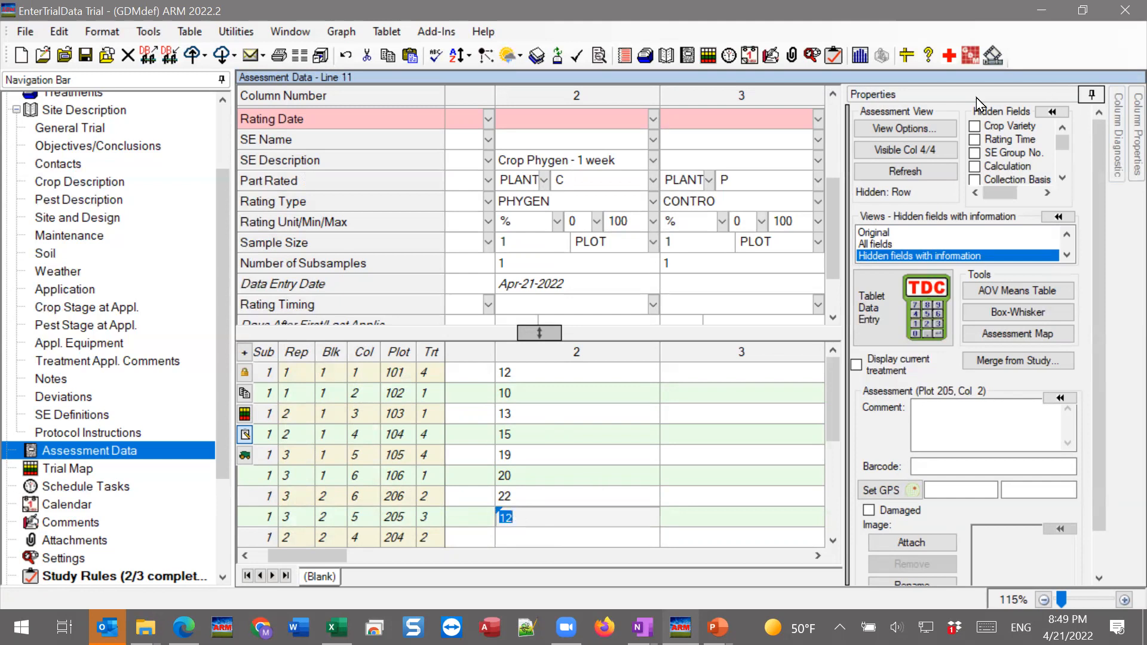
{"action": "left_click", "coordinate": [934, 98]}
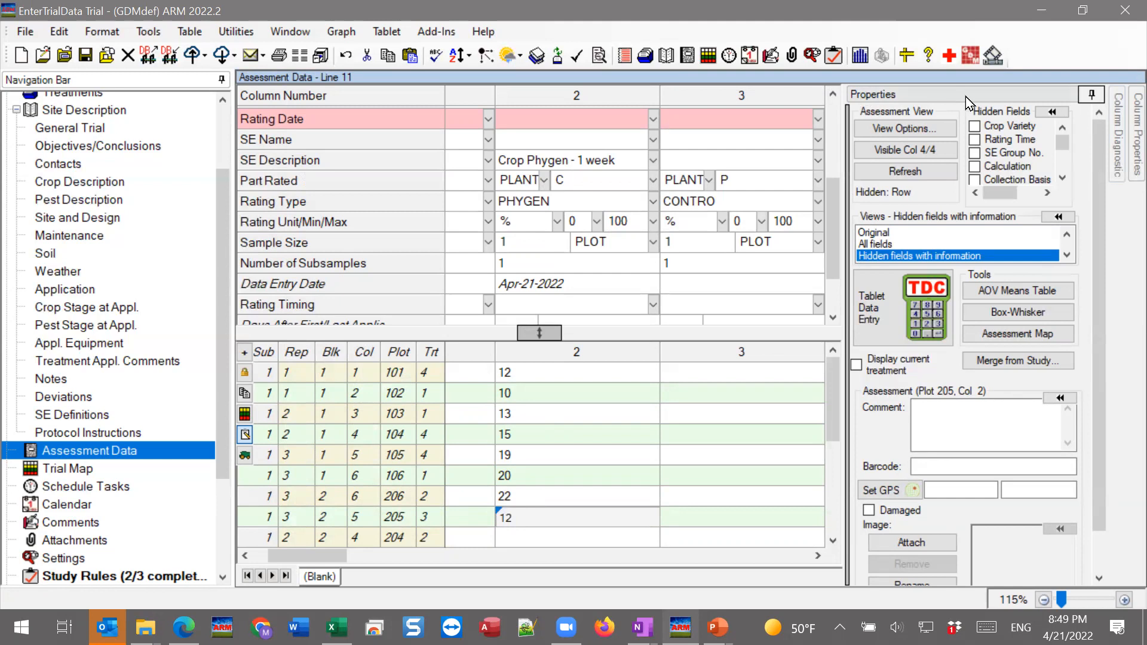
{"action": "left_click_drag", "start_coordinate": [1093, 205], "coordinate": [1095, 265]}
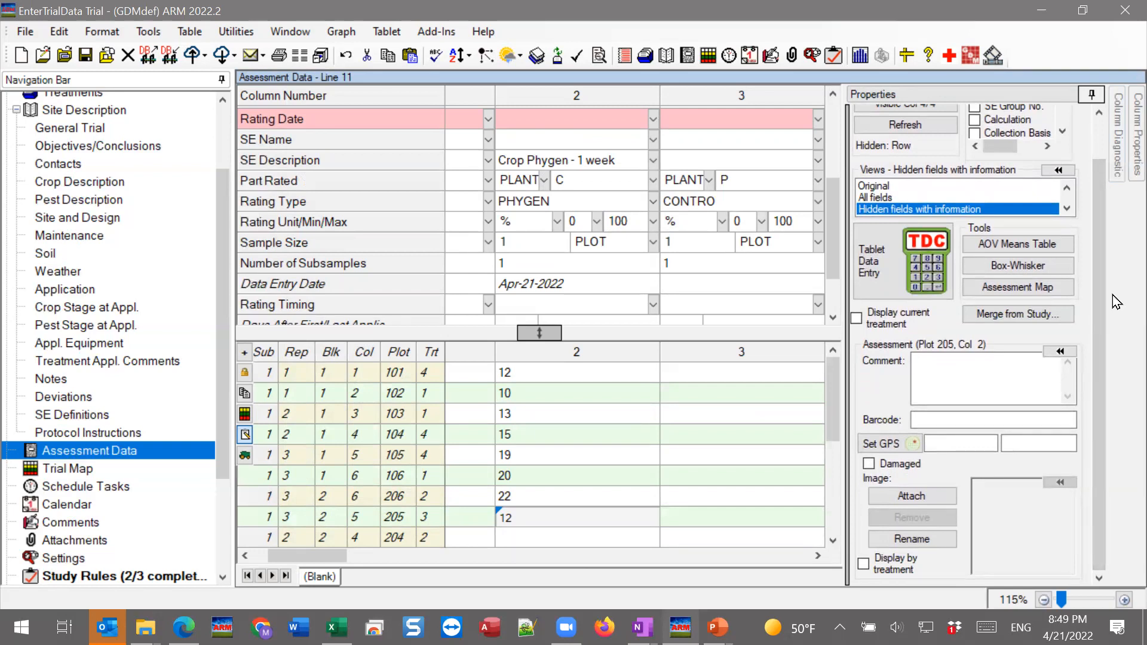
{"action": "left_click", "coordinate": [988, 368]}
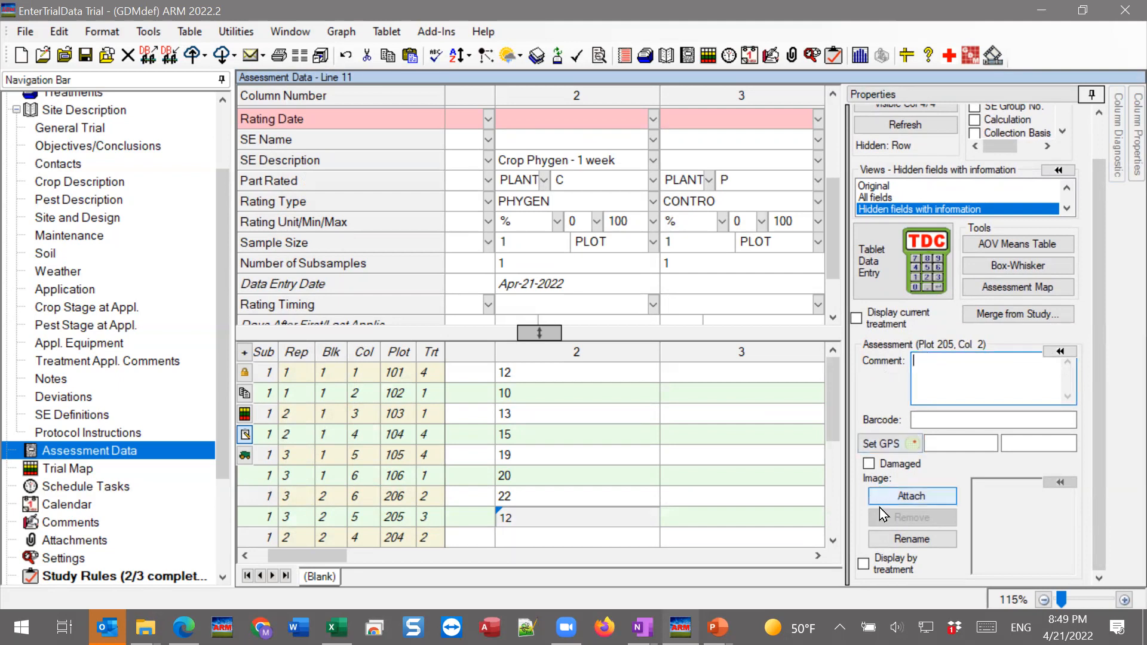
{"action": "type", "text": "free-t"}
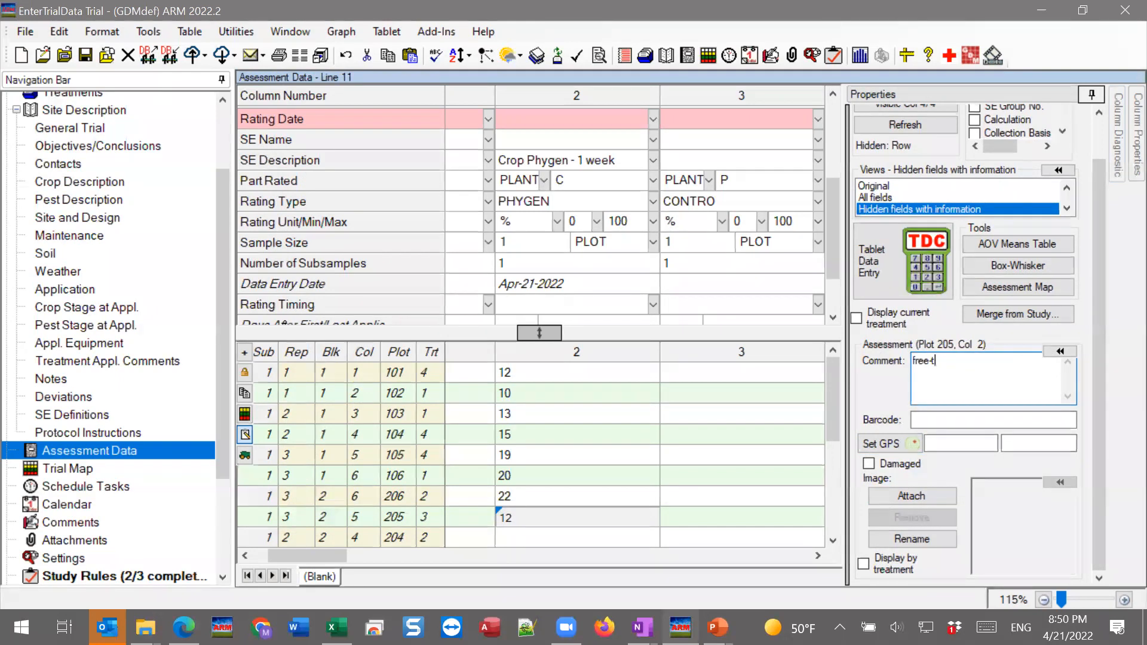
{"action": "type", "text": "ext comment"}
Mark the column 2 assessment point of plot 205 as damaged, leaving its barcode and GPS fields empty
{"action": "left_click", "coordinate": [950, 420]}
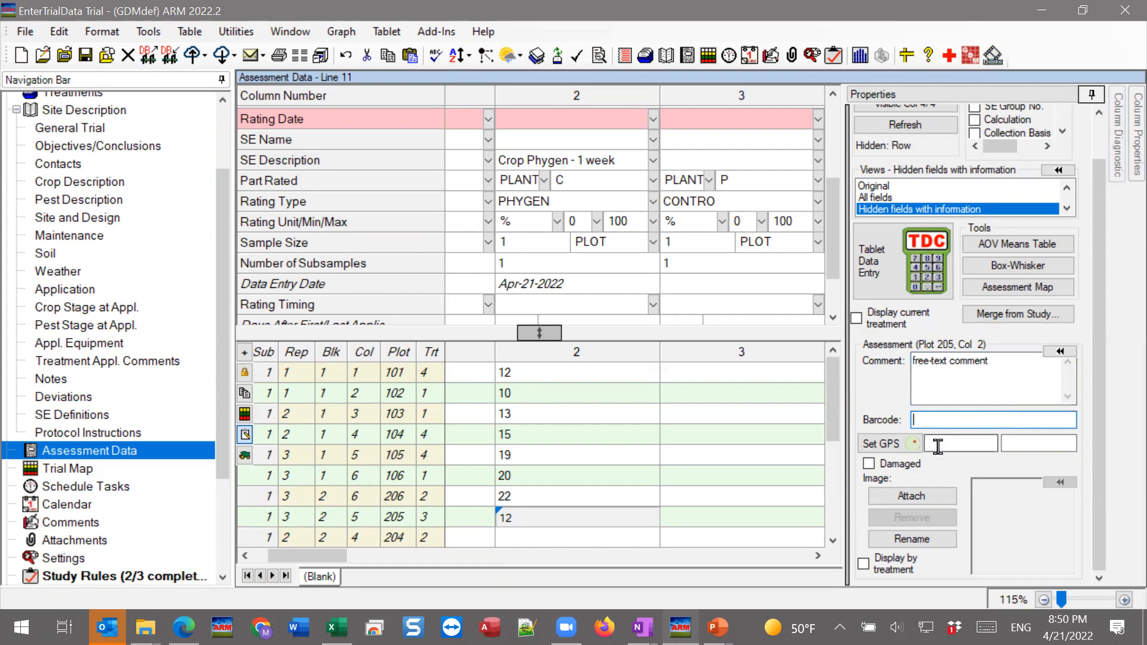
{"action": "left_click", "coordinate": [1010, 443]}
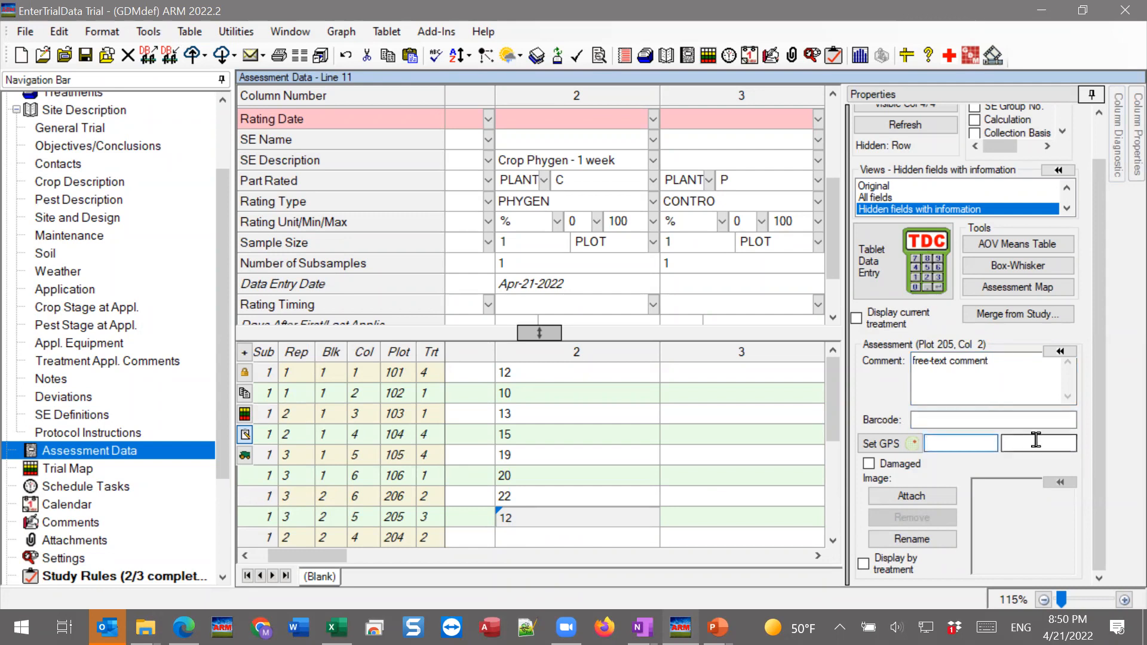
{"action": "left_click", "coordinate": [959, 443]}
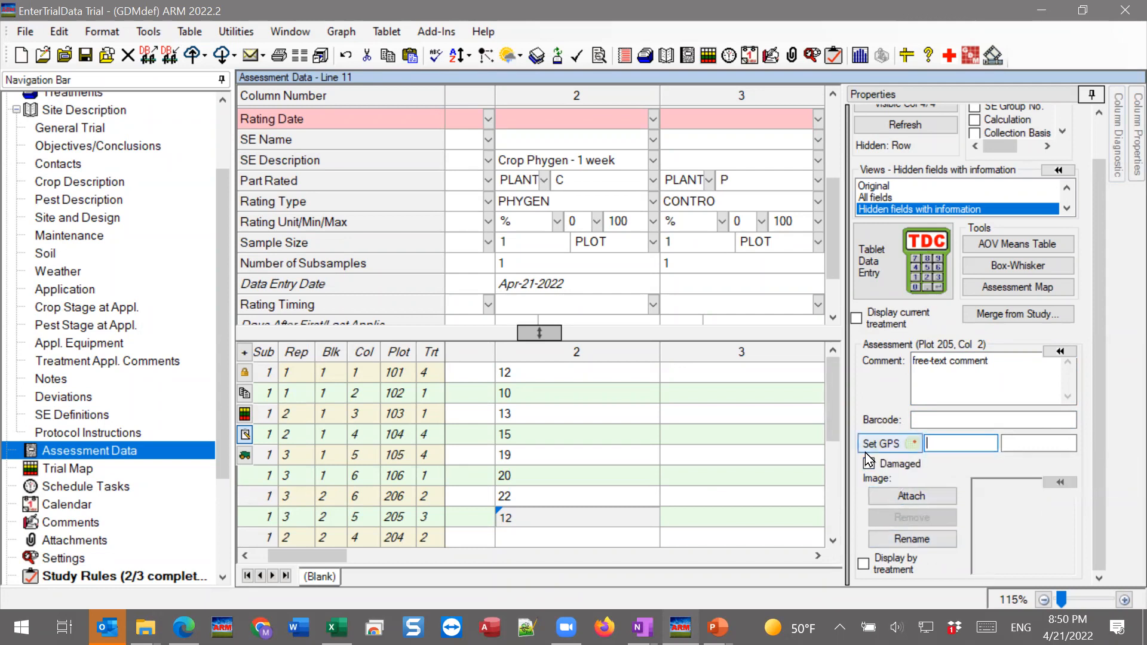
{"action": "left_click", "coordinate": [899, 465]}
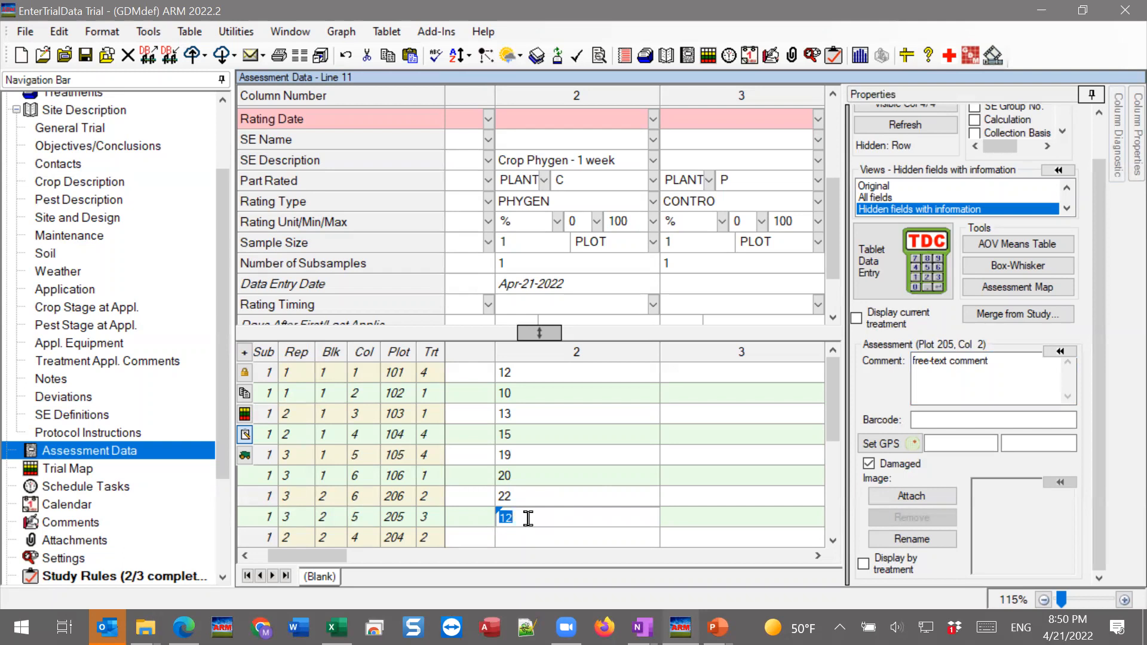
{"action": "left_click", "coordinate": [551, 497]}
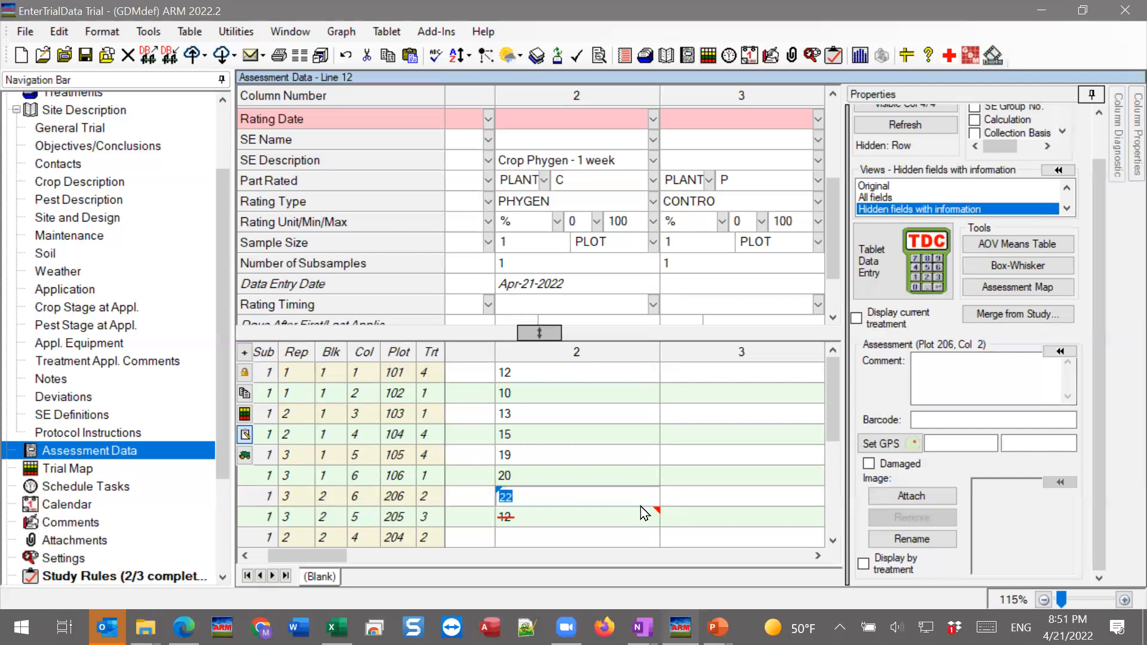
Add the comment "more text" to the column 2 value of plot 206, and review the notes on plots 206 and 205
{"action": "left_click", "coordinate": [611, 518]}
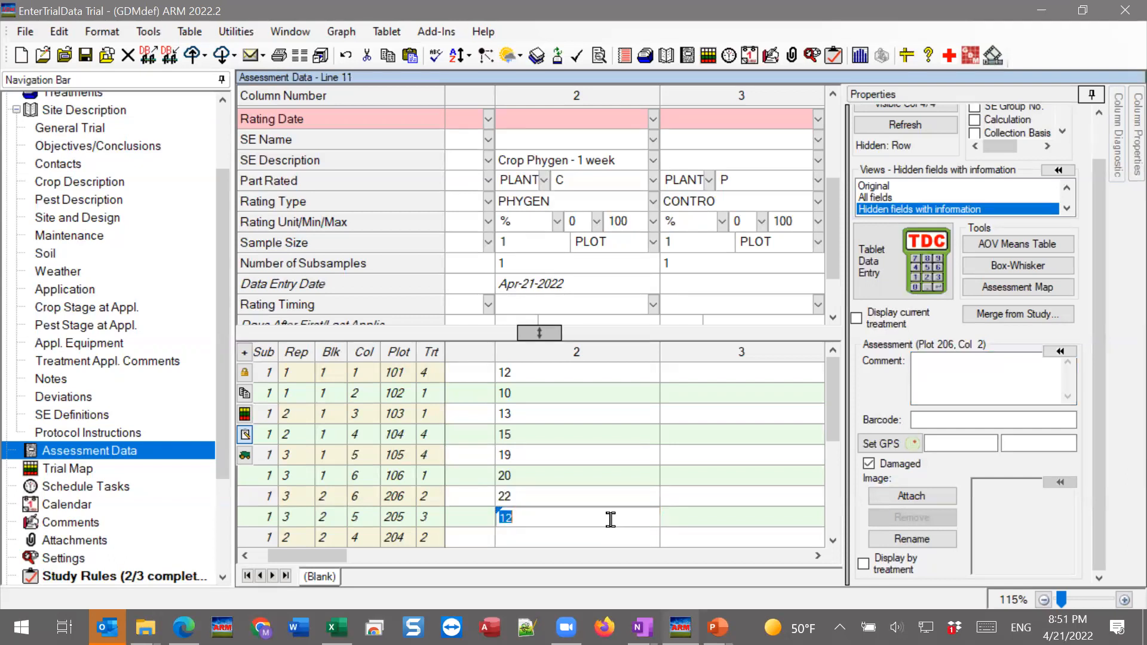
{"action": "left_click", "coordinate": [966, 360]}
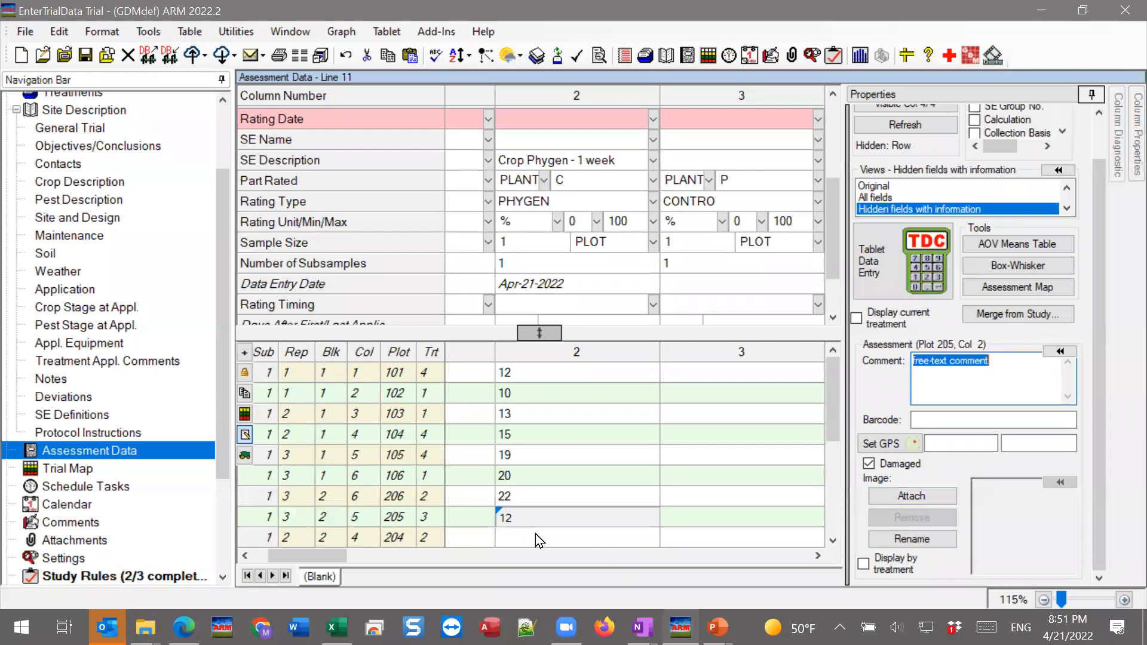
{"action": "left_click", "coordinate": [540, 500]}
{"action": "left_click", "coordinate": [965, 371]}
{"action": "type", "text": "more textt"}
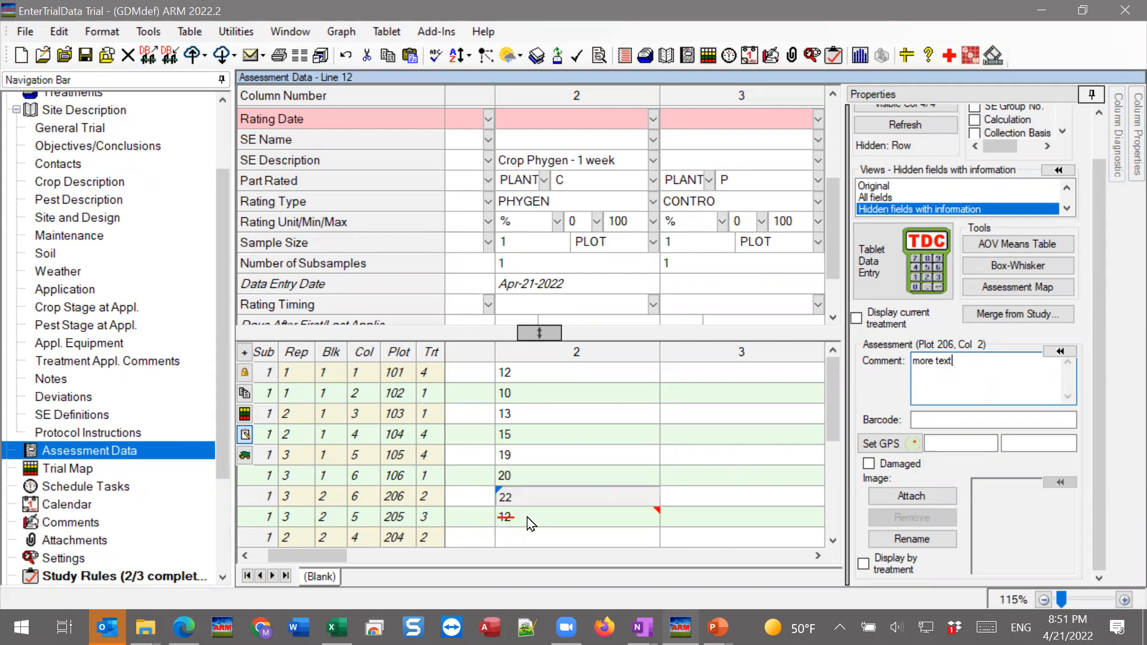
{"action": "left_click", "coordinate": [528, 537]}
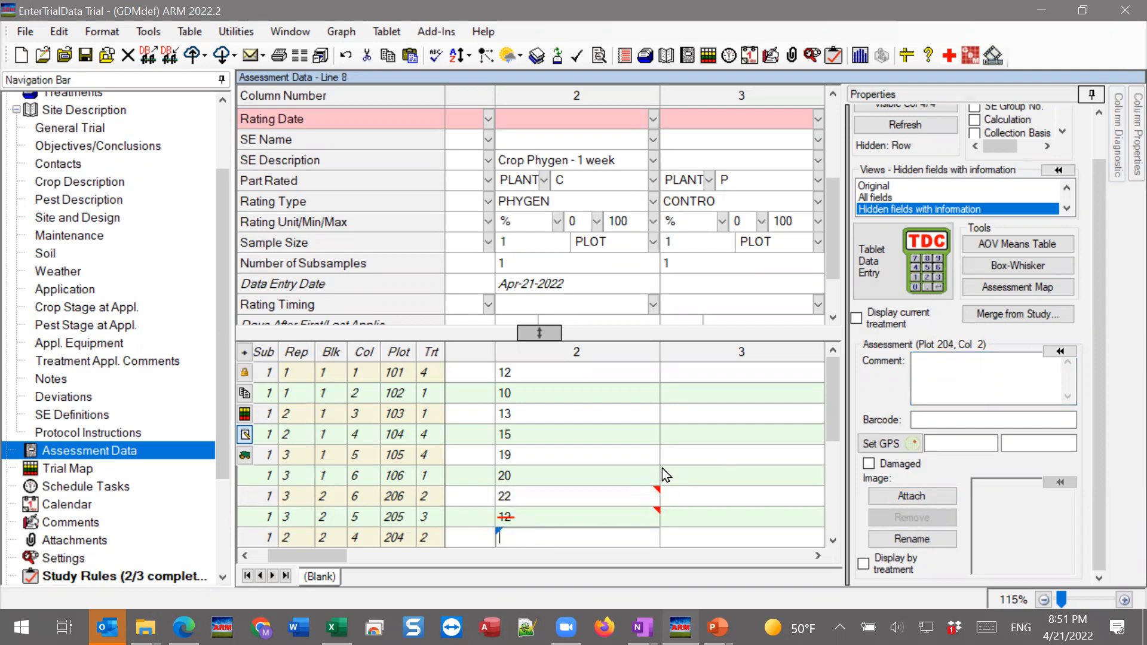
{"action": "left_click", "coordinate": [508, 496]}
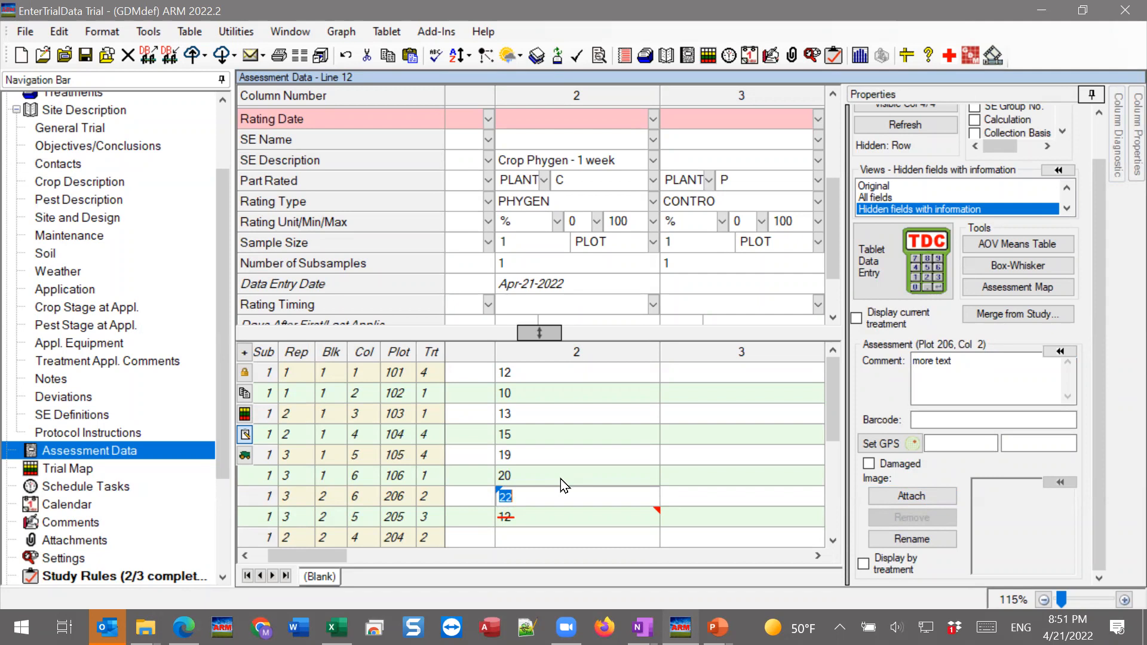
{"action": "left_click", "coordinate": [556, 517]}
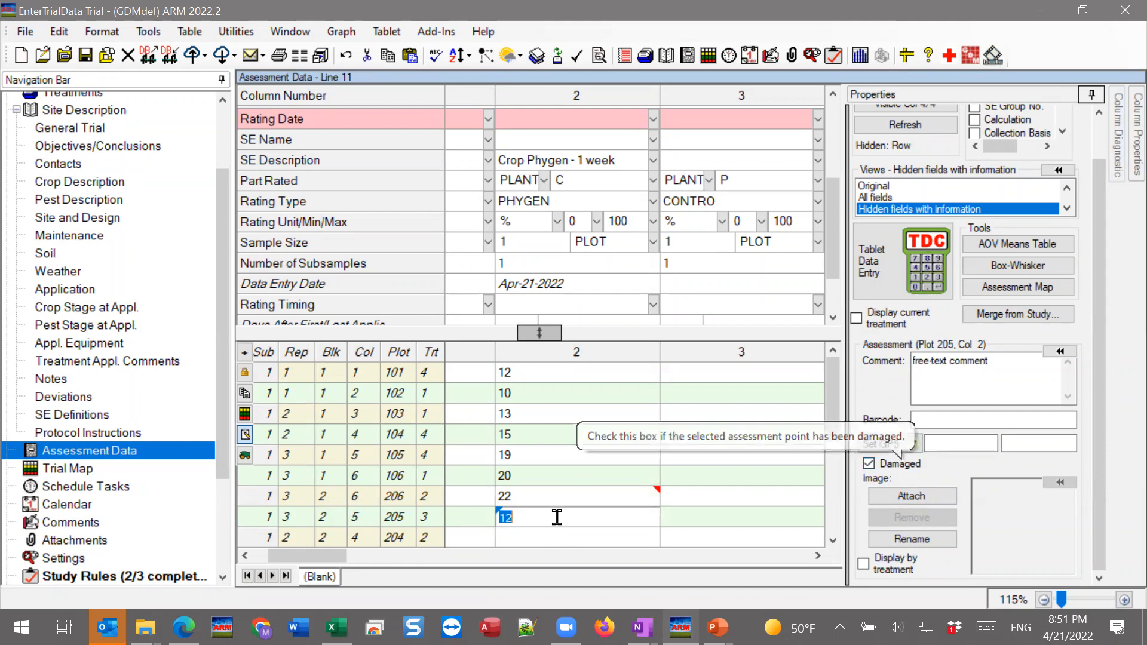
Enter a missing-value dot in column 2 for plot 204
{"action": "left_click", "coordinate": [538, 538]}
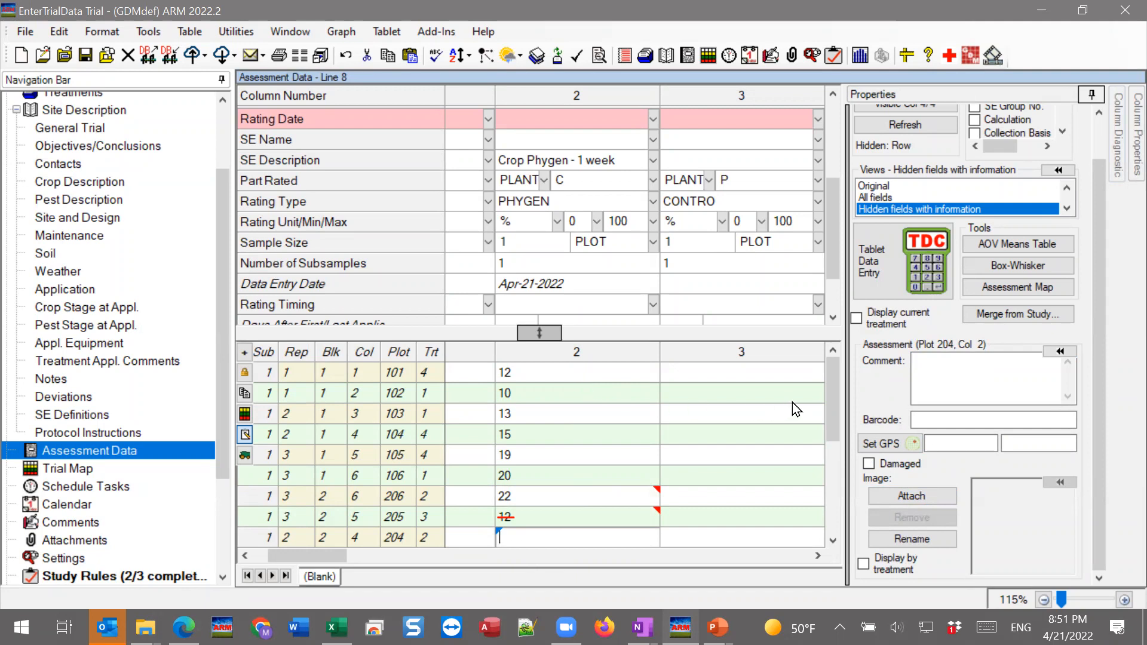
{"action": "left_click_drag", "start_coordinate": [832, 394], "coordinate": [829, 425]}
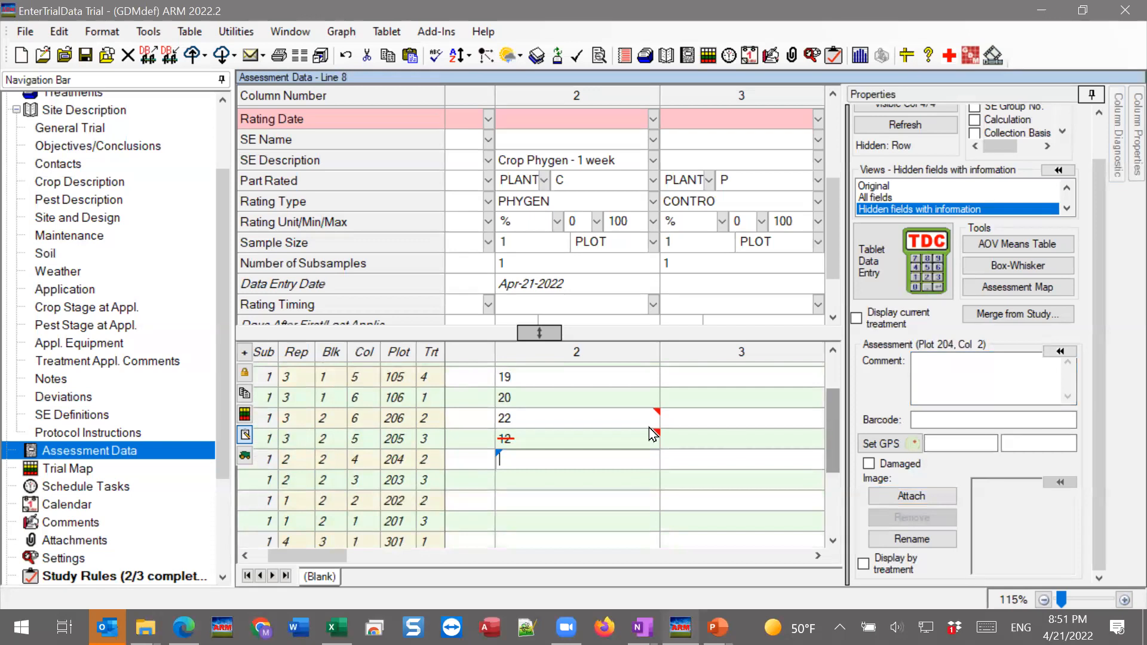
{"action": "type", "text": "."}
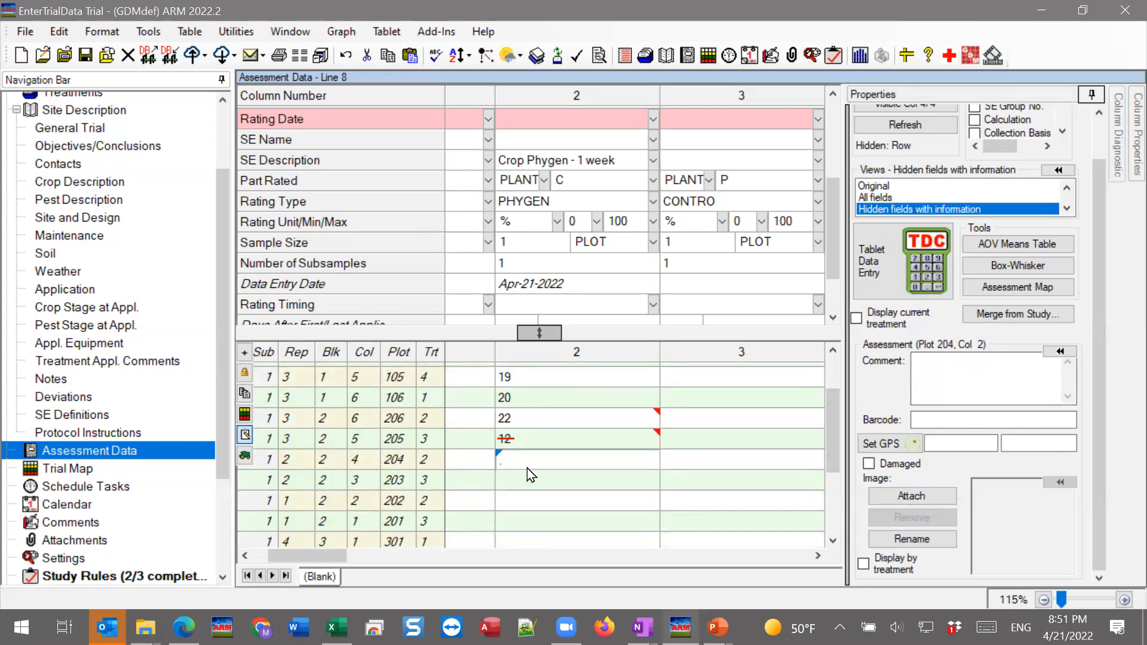
{"action": "left_click", "coordinate": [515, 479]}
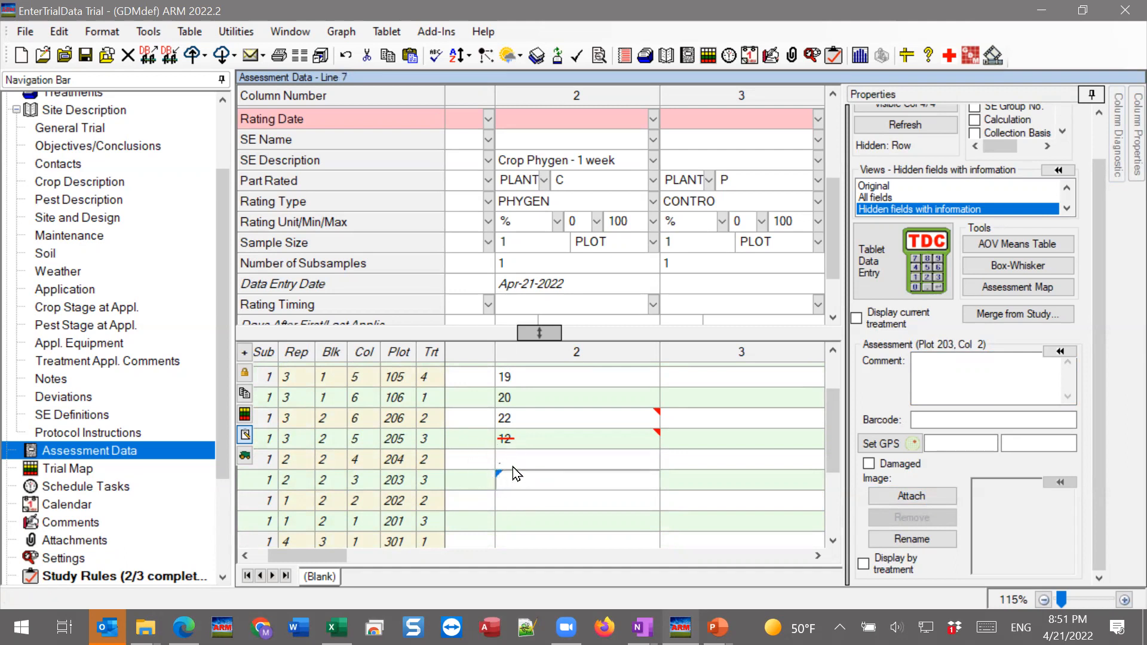
{"action": "left_click", "coordinate": [556, 468]}
{"action": "type", "text": "1"}
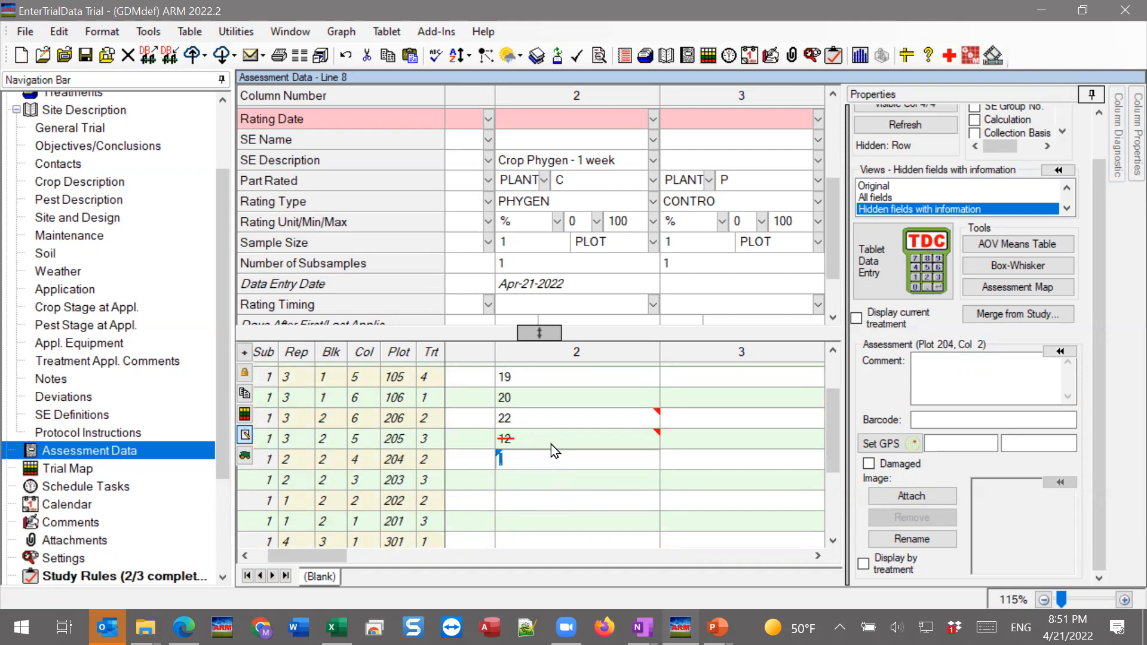
{"action": "left_click", "coordinate": [551, 444]}
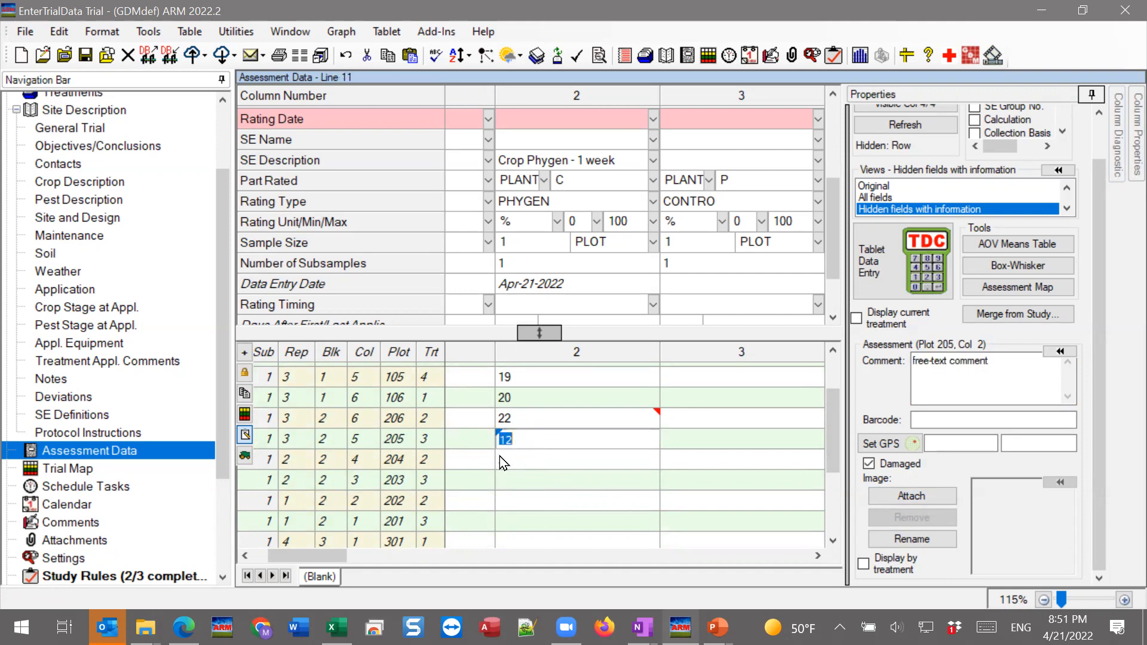
{"action": "key", "text": "Delete"}
{"action": "left_click", "coordinate": [516, 483]}
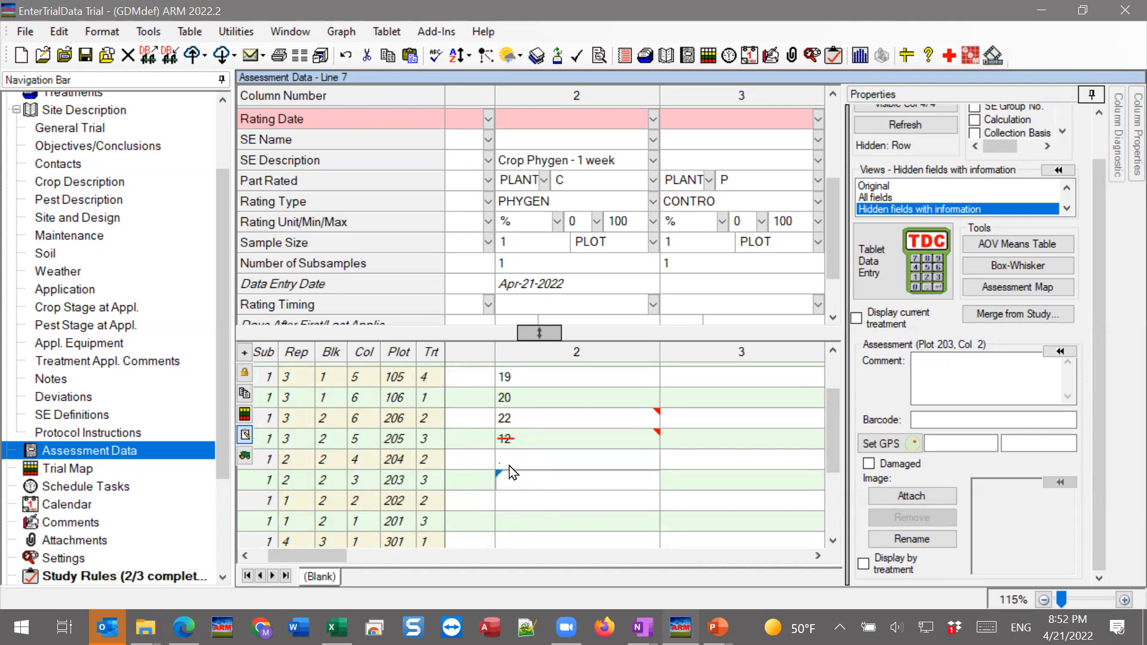
Skip plot 203 and enter the column 2 values 12 for plot 202 and 23 for plot 201
{"action": "left_click", "coordinate": [531, 503]}
{"action": "type", "text": "12"}
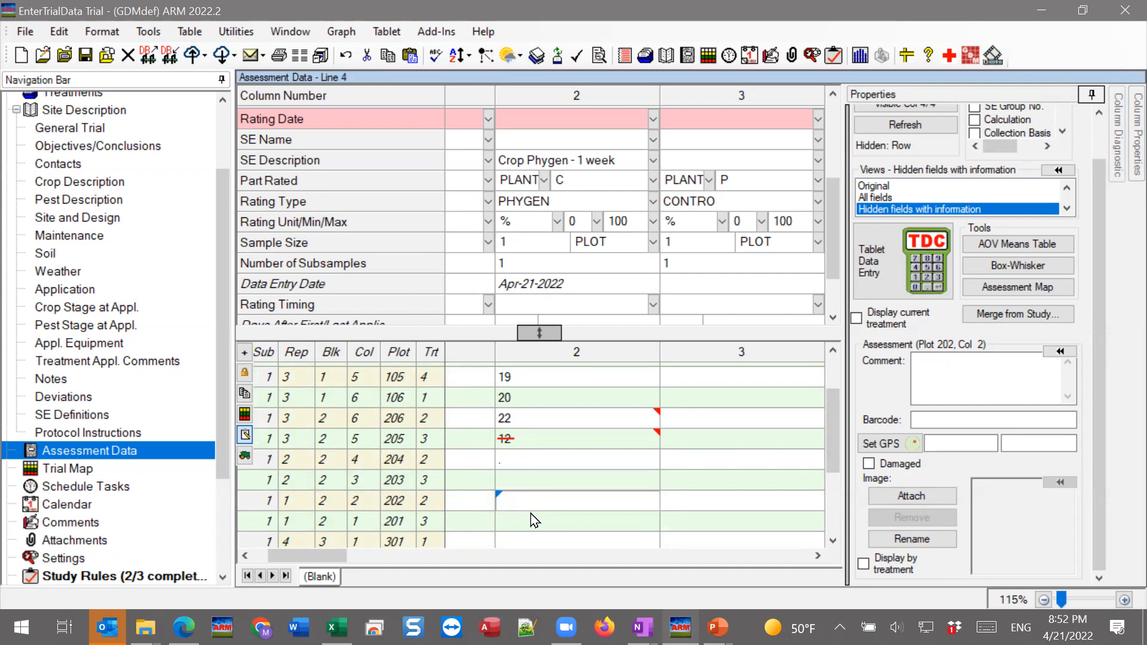
{"action": "key", "text": "Return"}
{"action": "type", "text": "23"}
{"action": "key", "text": "Return"}
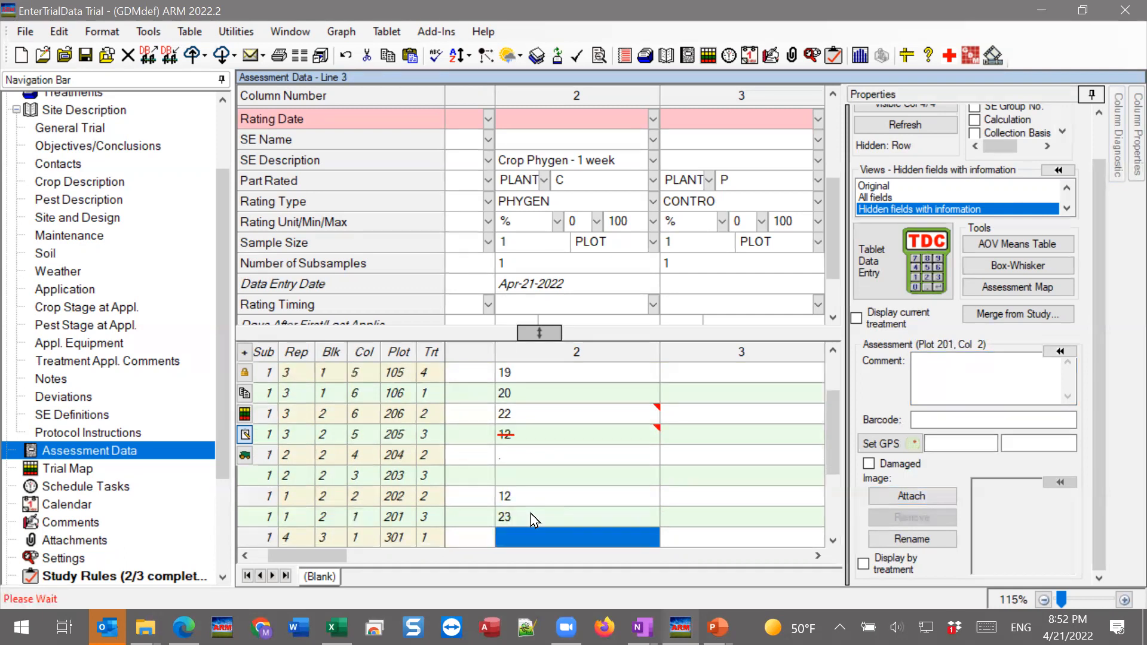
Fill the skipped column 2 cell of plot 203 with a missing-value dot
{"action": "left_click", "coordinate": [529, 475]}
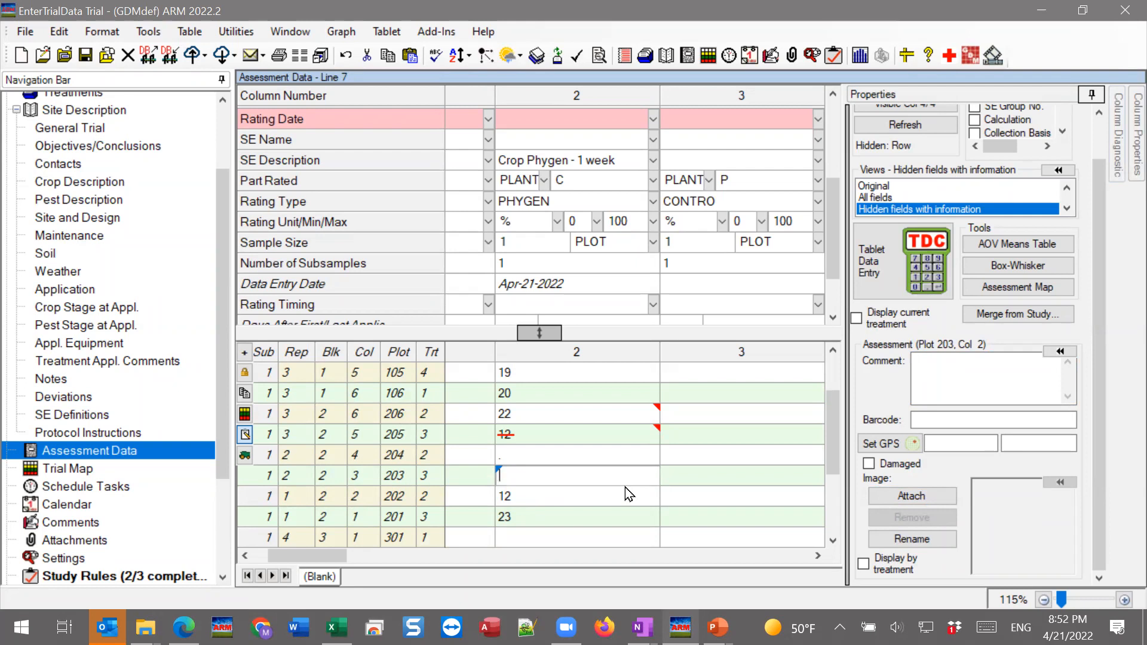
{"action": "type", "text": "."}
{"action": "left_click", "coordinate": [535, 533]}
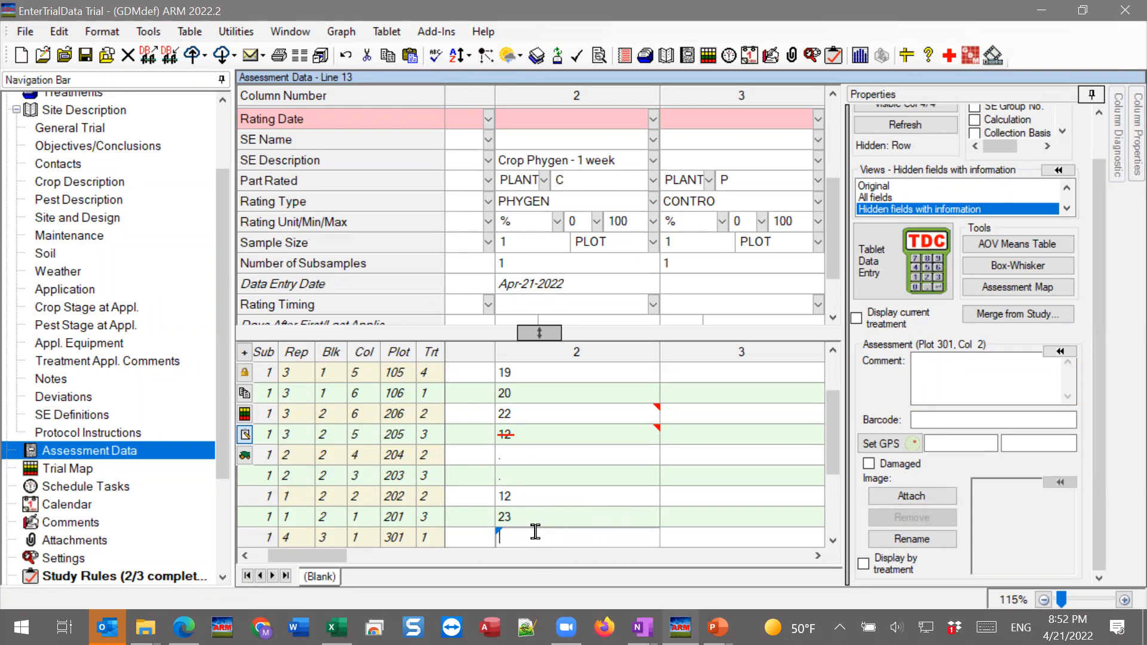
Enter the column 2 value 23 for plot 301
{"action": "scroll", "coordinate": [837, 421], "scroll_direction": "down", "scroll_amount": 2}
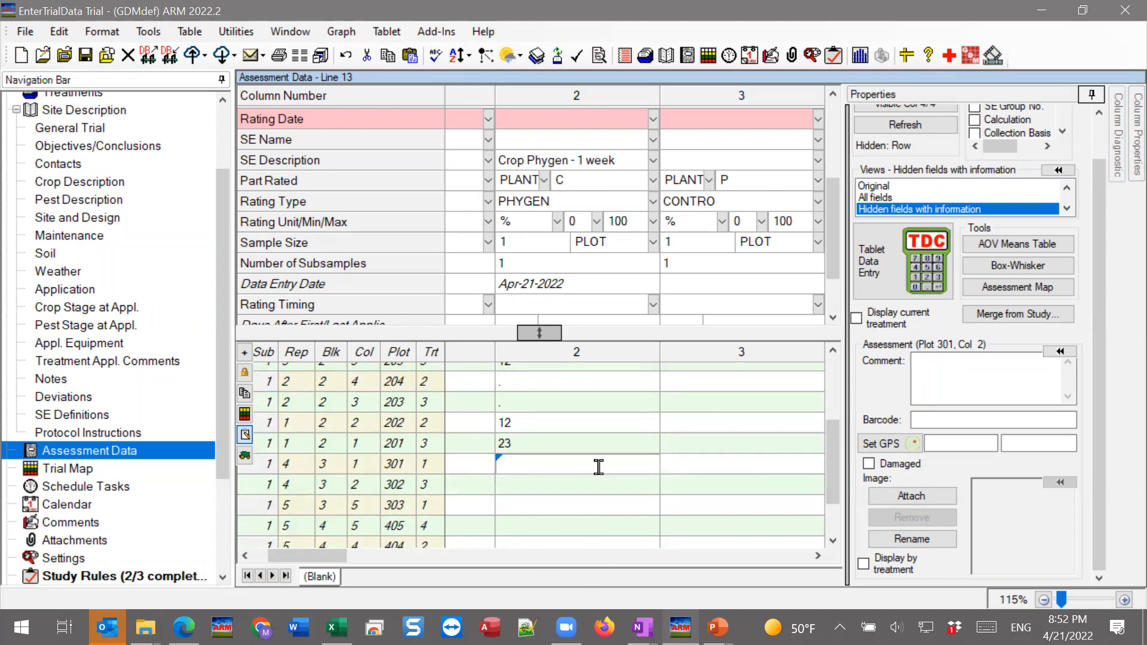
{"action": "type", "text": "23"}
{"action": "key", "text": "Return"}
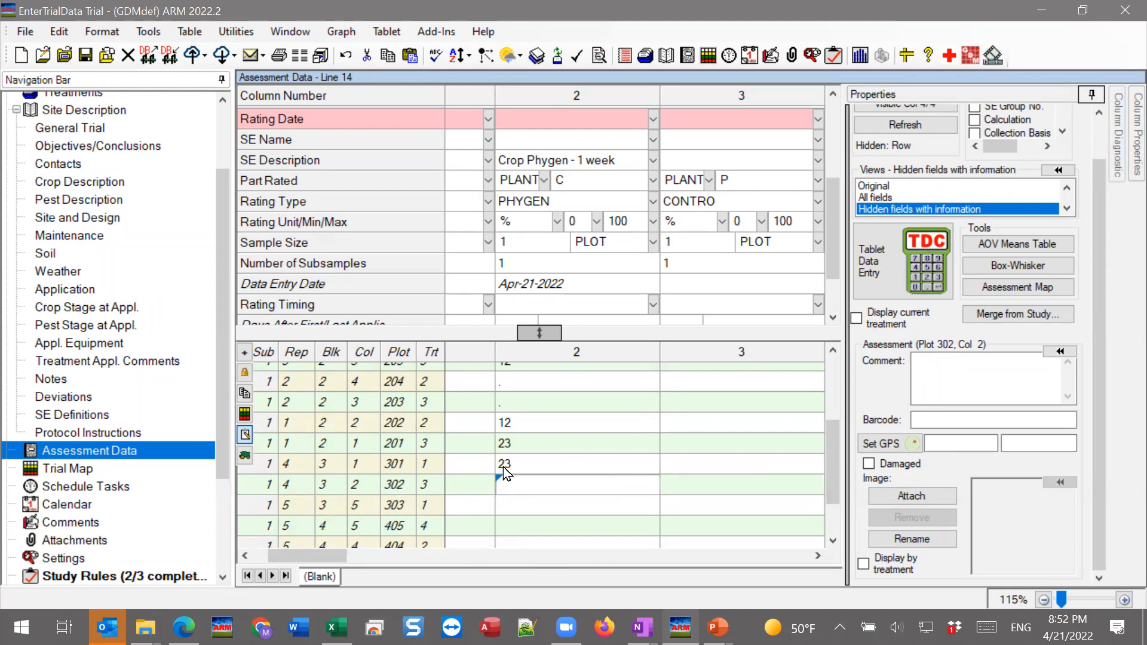
Add a single-apostrophe comment to the column 2 assessment of plot 302 and enter its value 23
{"action": "left_click", "coordinate": [939, 384]}
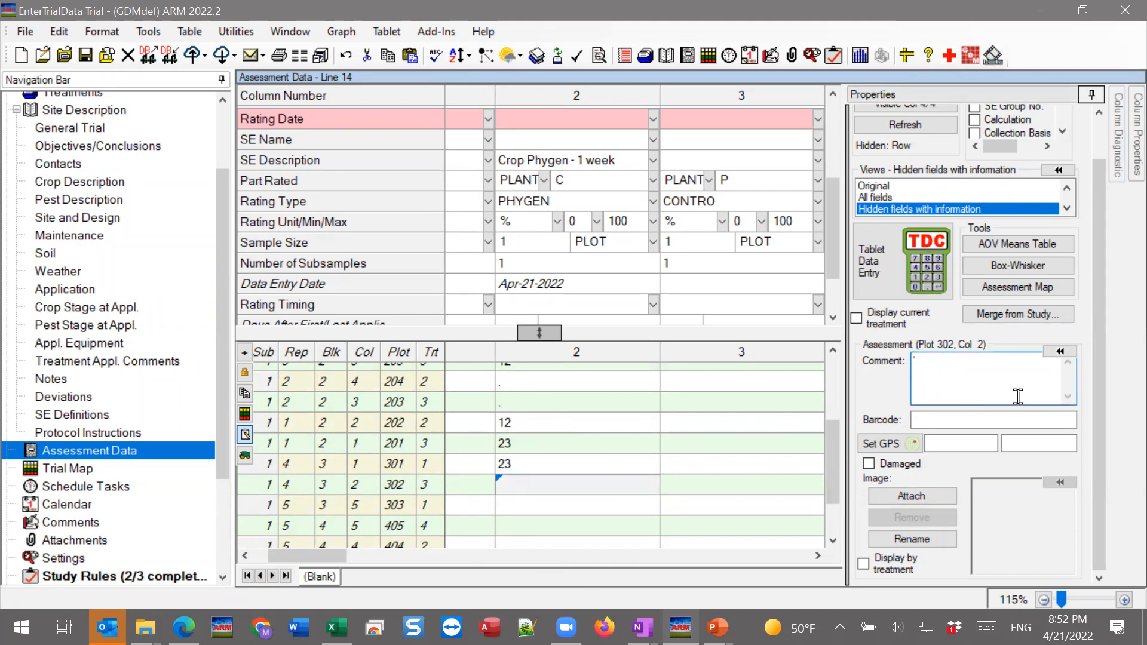
{"action": "left_click", "coordinate": [997, 418]}
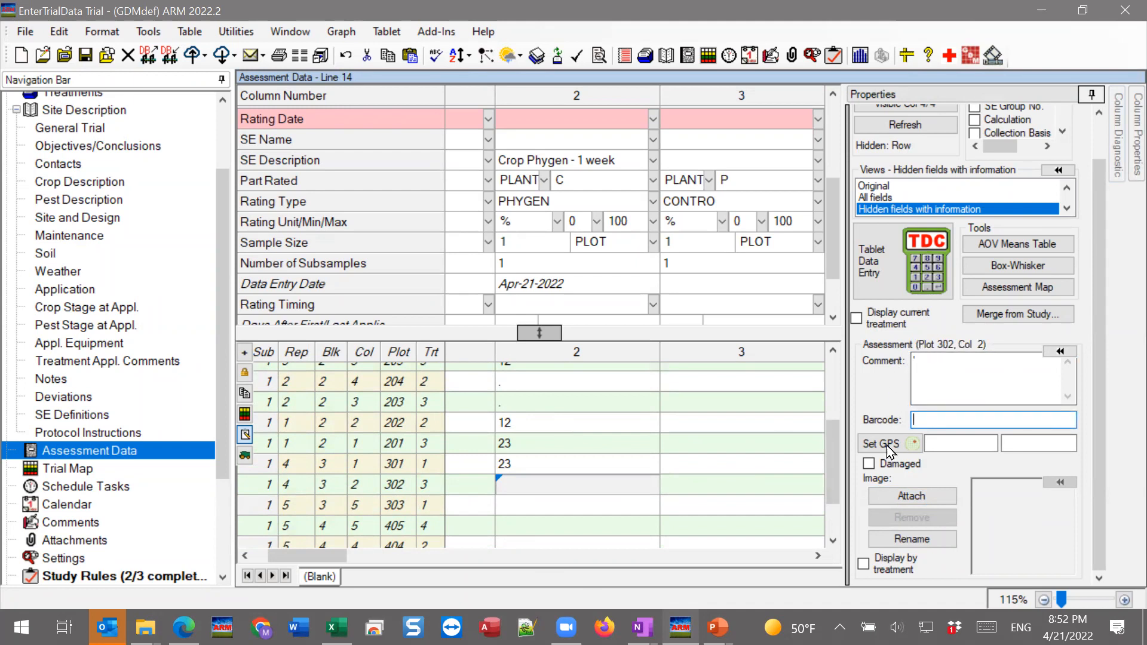
{"action": "left_click", "coordinate": [524, 482]}
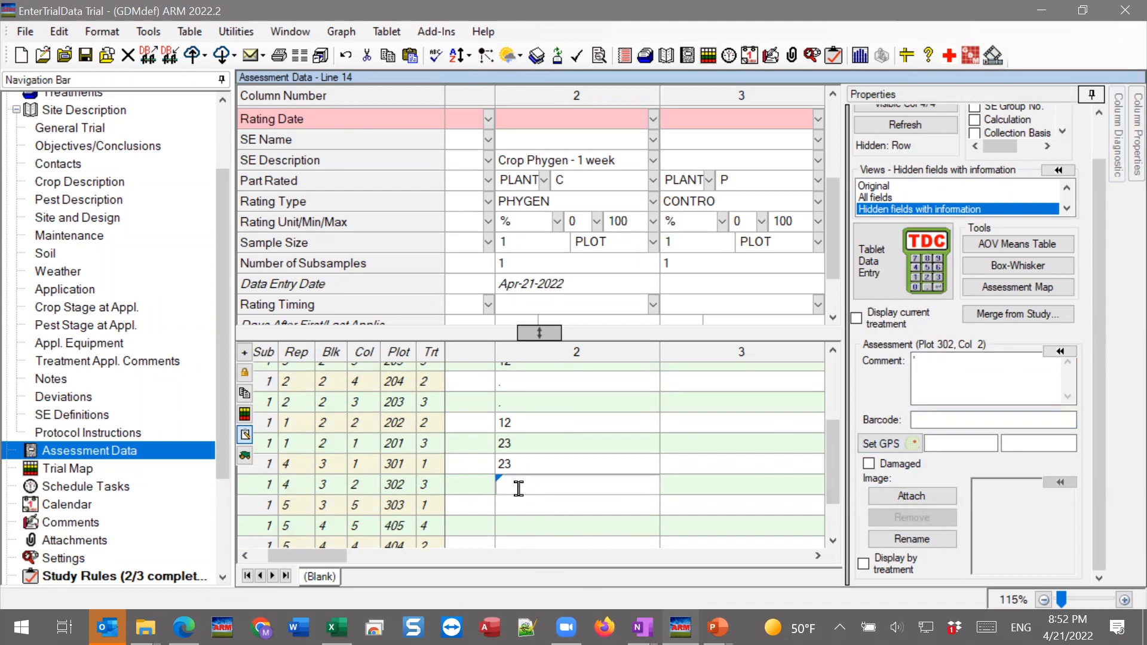
{"action": "type", "text": "23"}
{"action": "key", "text": "Return"}
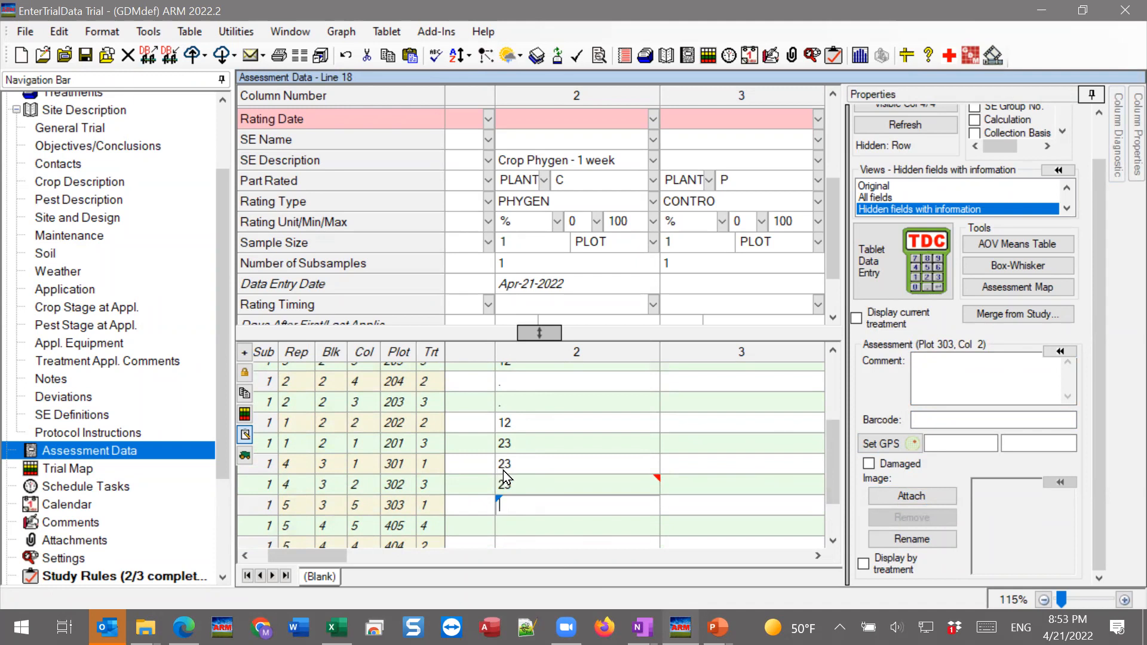
{"action": "left_click", "coordinate": [528, 489]}
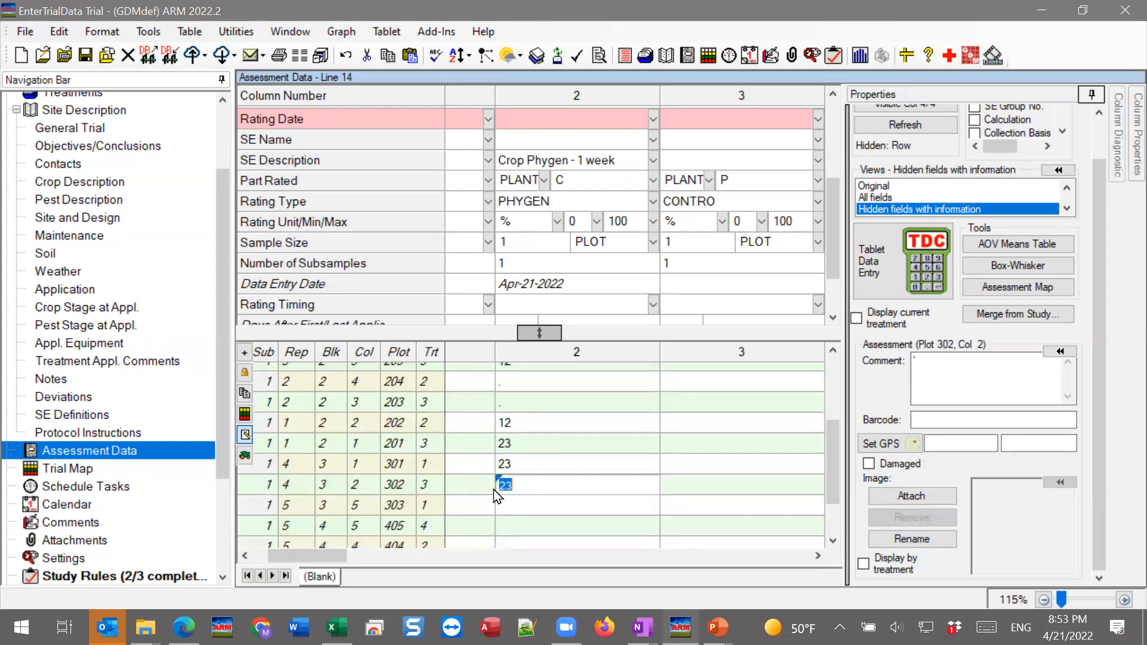
Enter the column 2 value 10 for plot 303
{"action": "left_click", "coordinate": [529, 509]}
{"action": "type", "text": "10"}
{"action": "key", "text": "Return"}
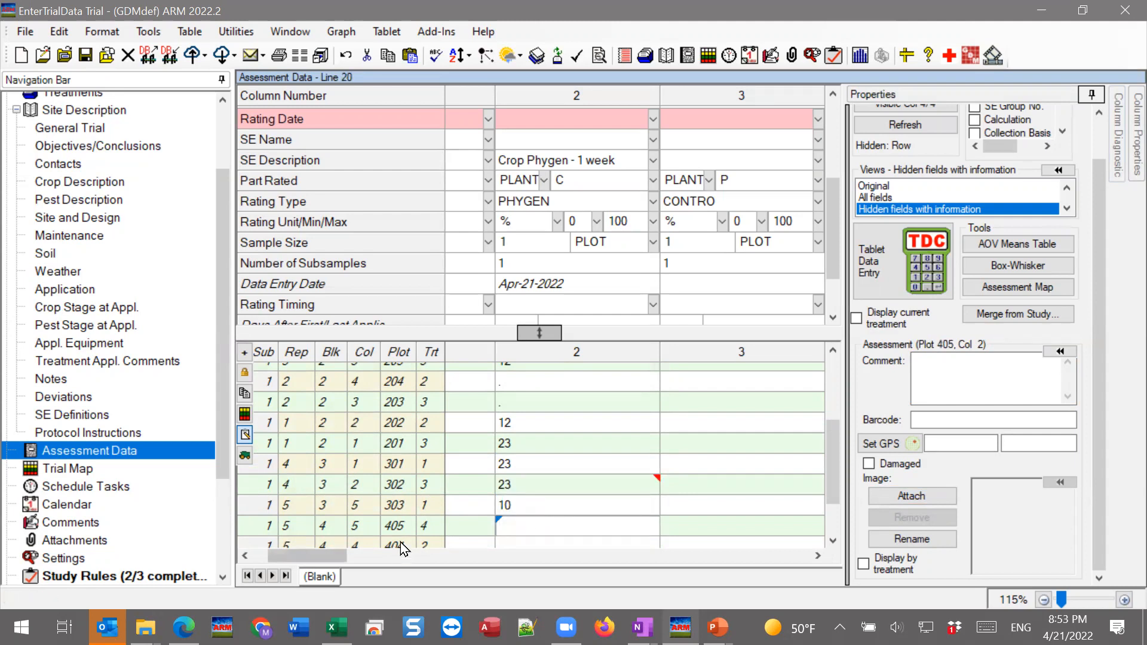
Enter the column 2 values 10, 0, 100 and 100 for plots 405, 404, 403 and 402 respectively
{"action": "type", "text": "10"}
{"action": "key", "text": "Return"}
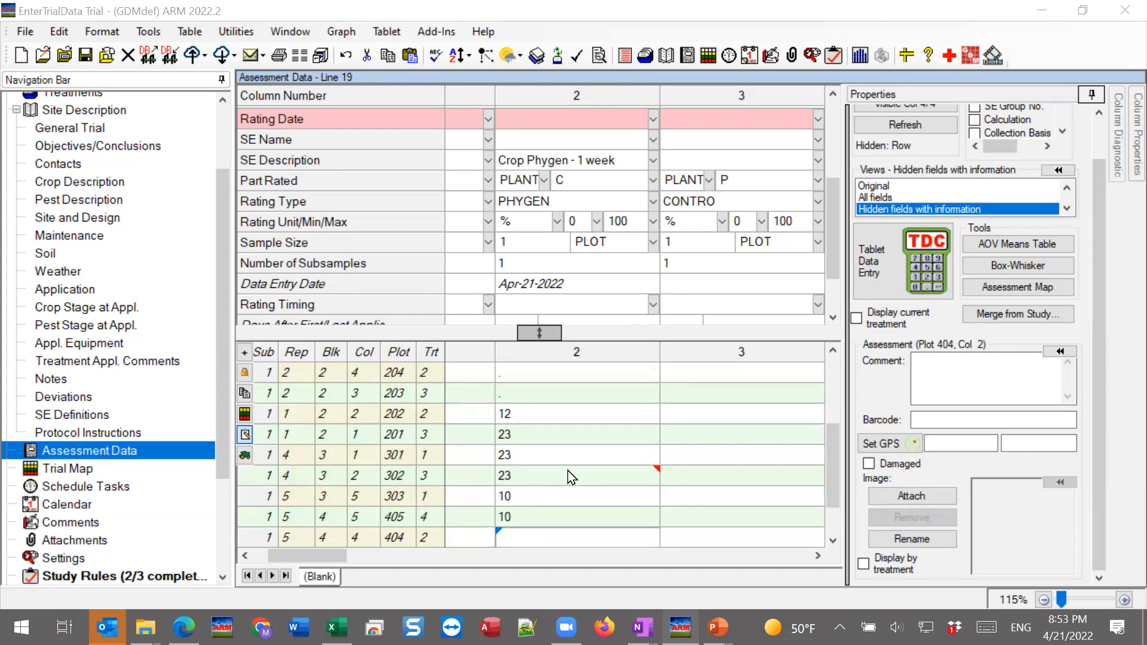
{"action": "left_click", "coordinate": [511, 536]}
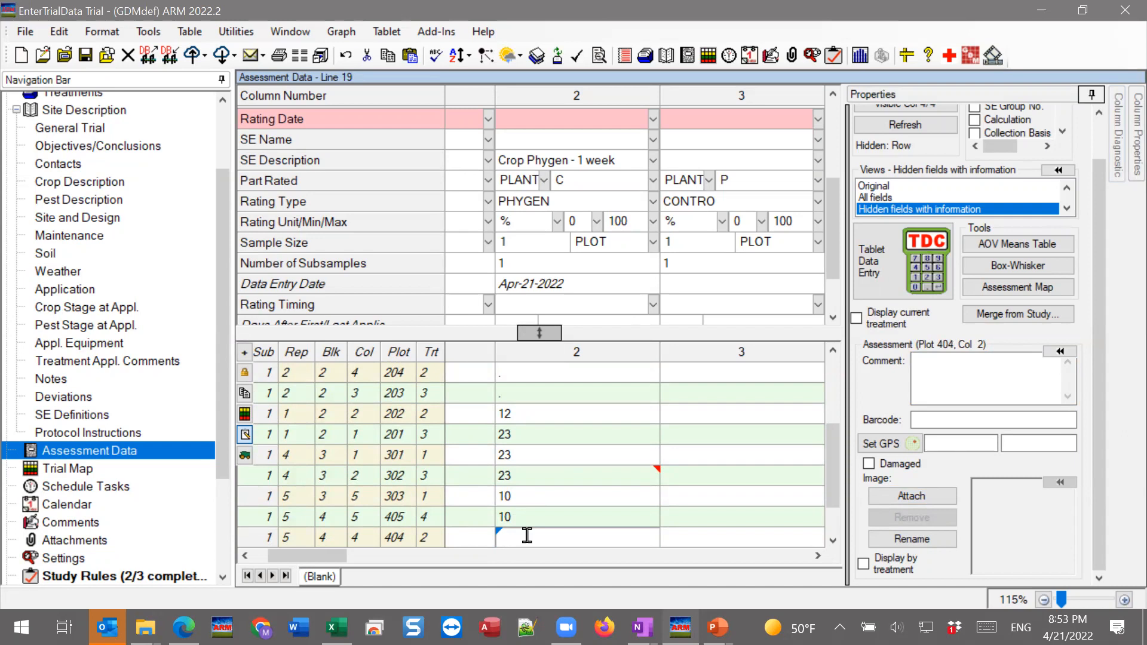
{"action": "type", "text": "0"}
{"action": "key", "text": "Return"}
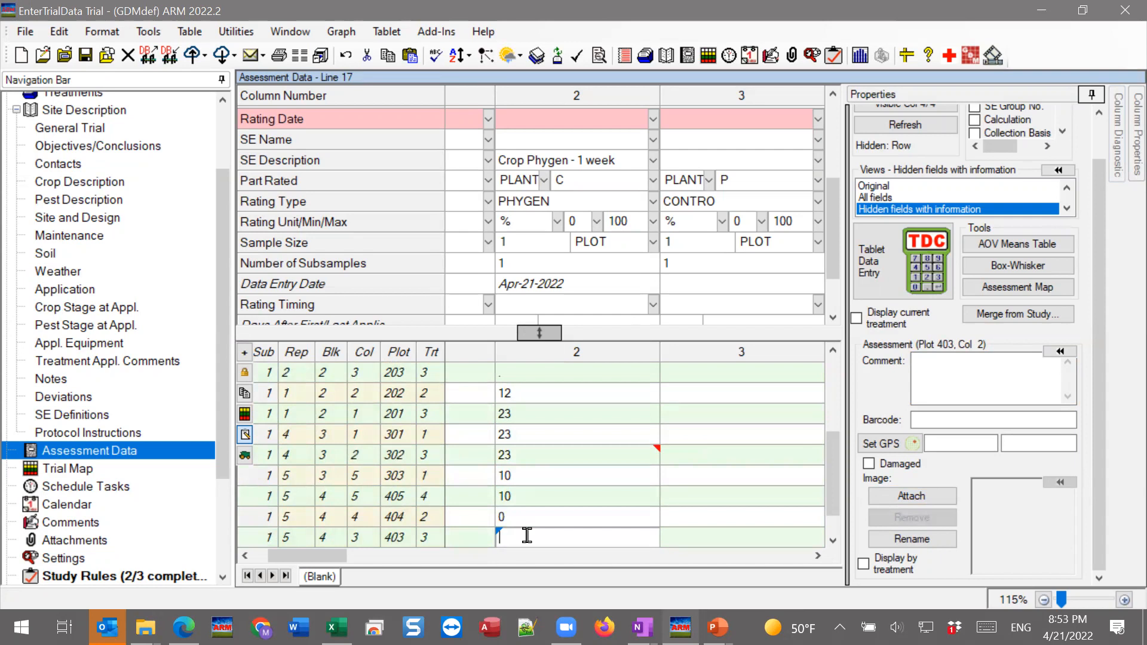
{"action": "type", "text": "100"}
{"action": "key", "text": "Return"}
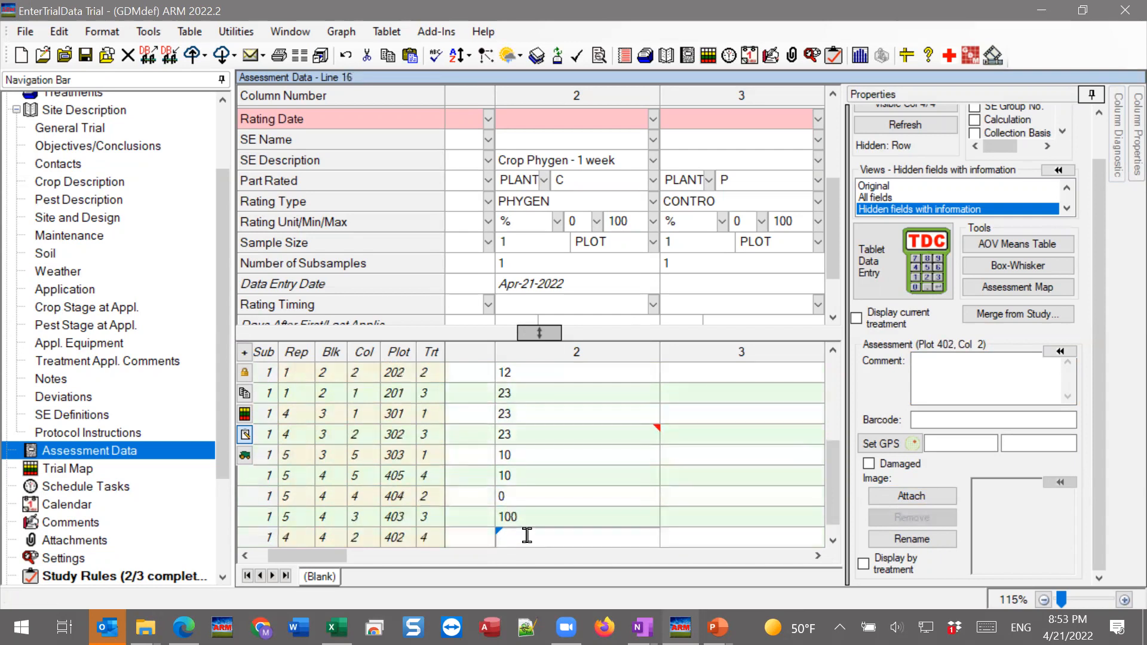
{"action": "type", "text": "100"}
{"action": "key", "text": "Return"}
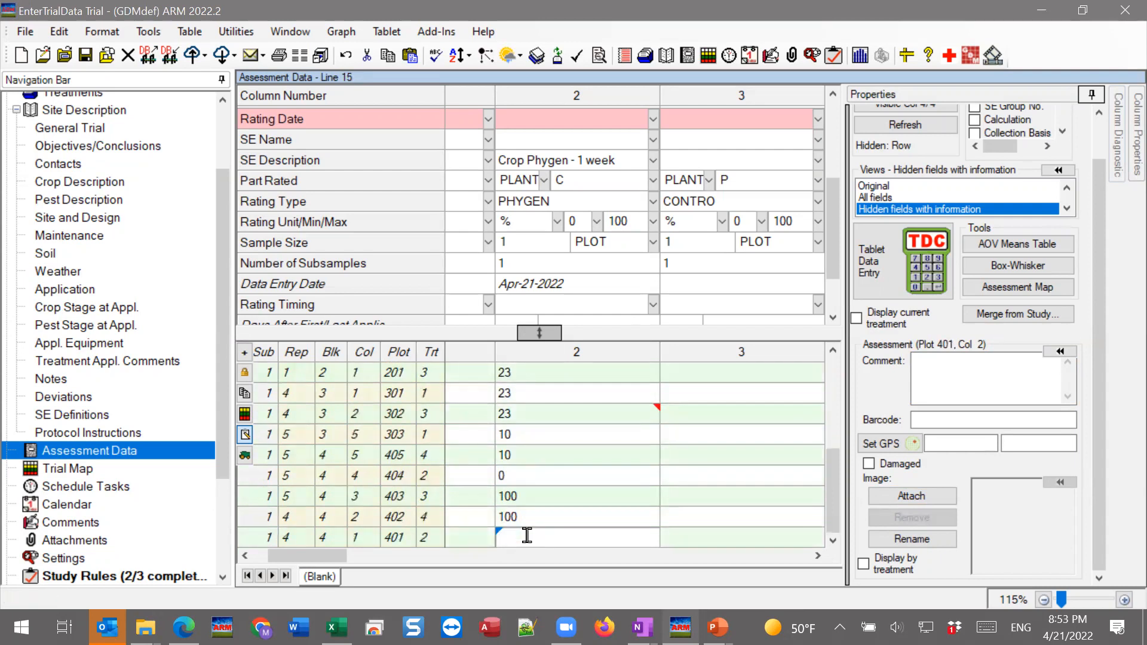
Add the comment "zero = z; c,h= 100" to the column 2 assessment of plot 401
{"action": "left_click", "coordinate": [969, 371]}
{"action": "type", "text": "ze"}
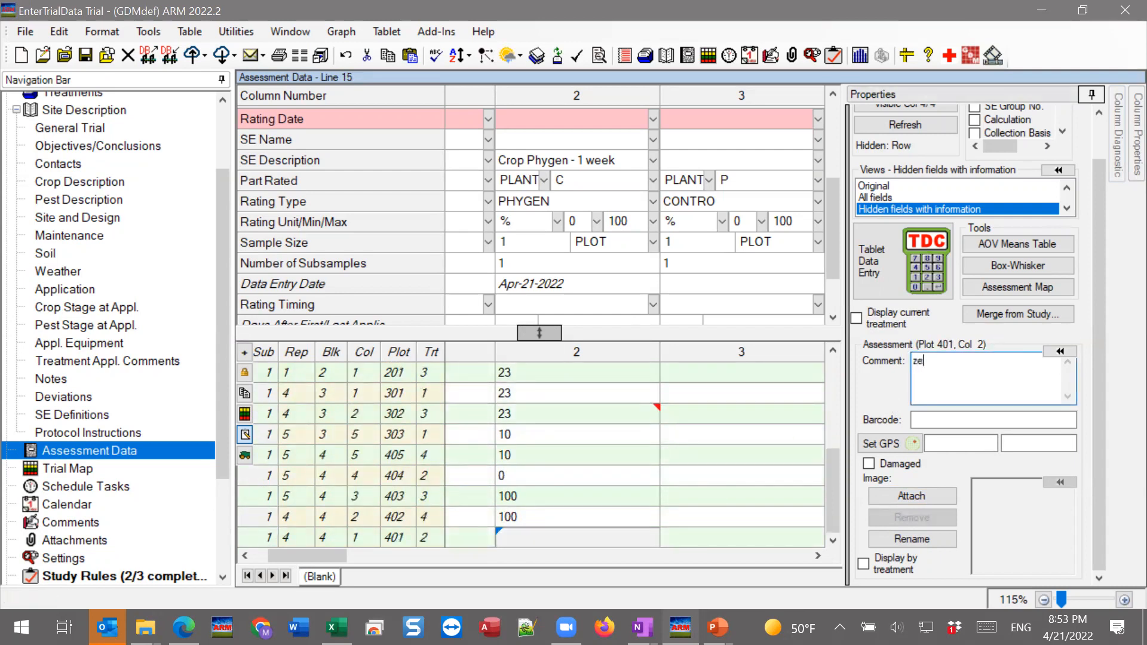
{"action": "type", "text": "ro = z"}
{"action": "key", "text": "Tab"}
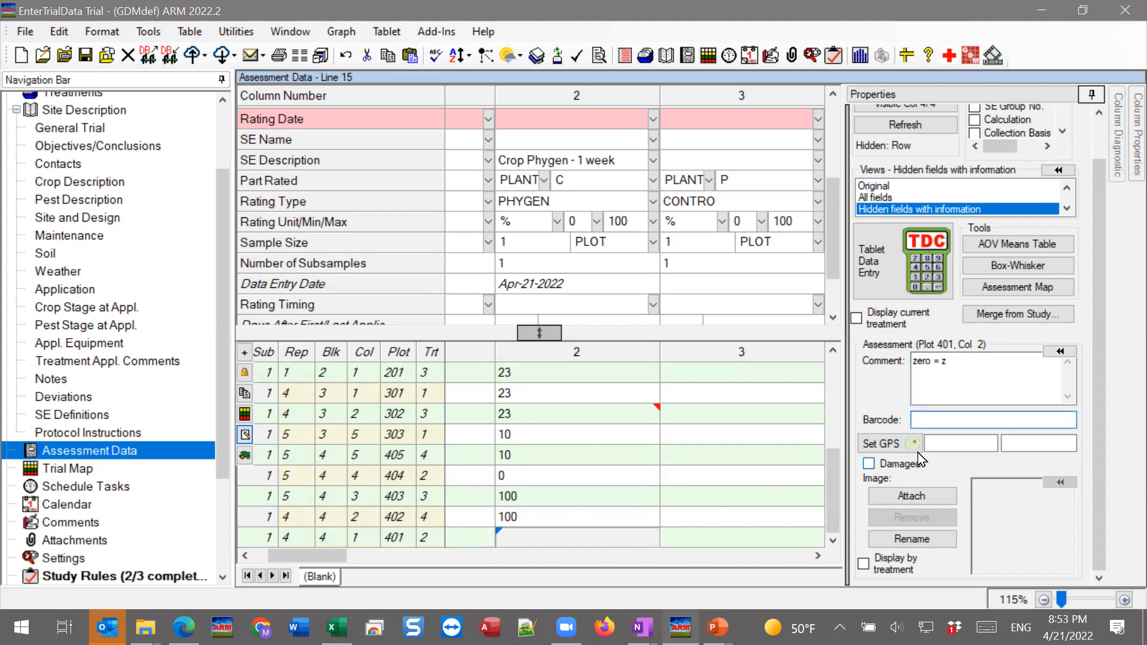
{"action": "left_click", "coordinate": [959, 371]}
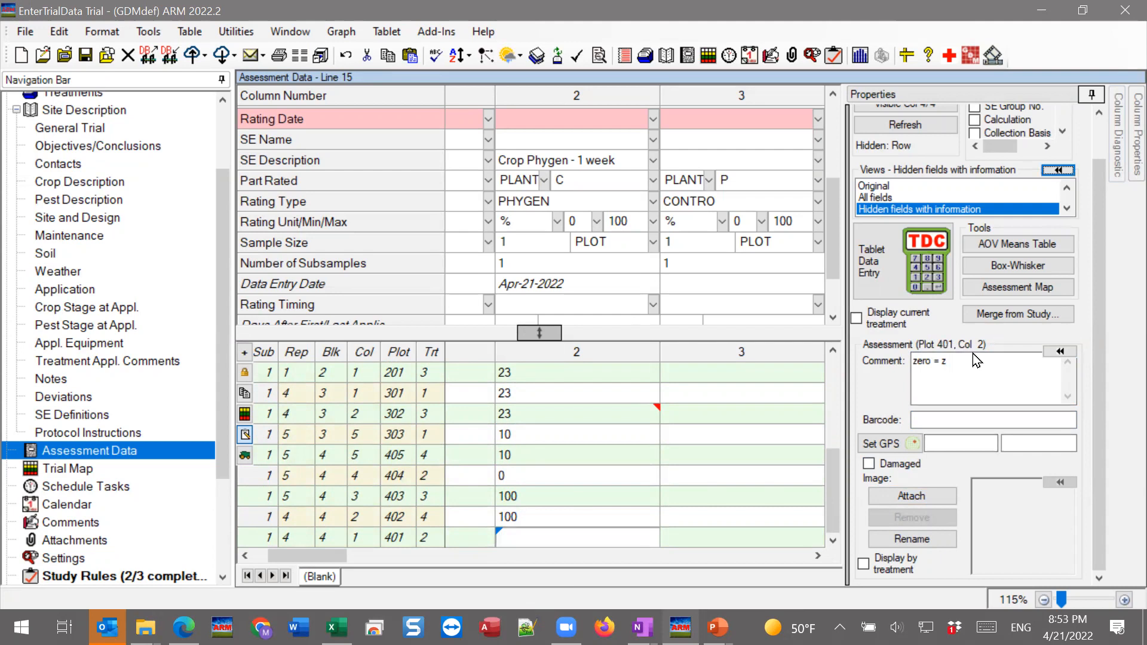
{"action": "type", "text": "; c"}
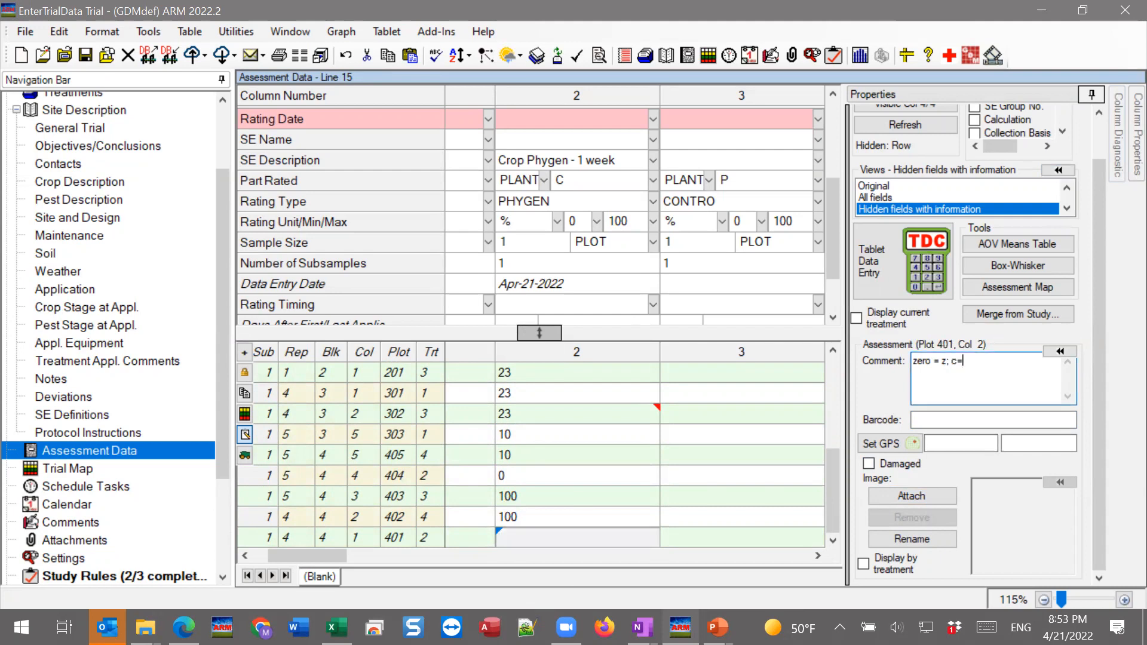
{"action": "type", "text": ",h= 100"}
Select plot 205's column 2 assessment, clear the print report set and bring up the AOV Means Table report options
{"action": "scroll", "coordinate": [834, 349], "scroll_direction": "up", "scroll_amount": 5}
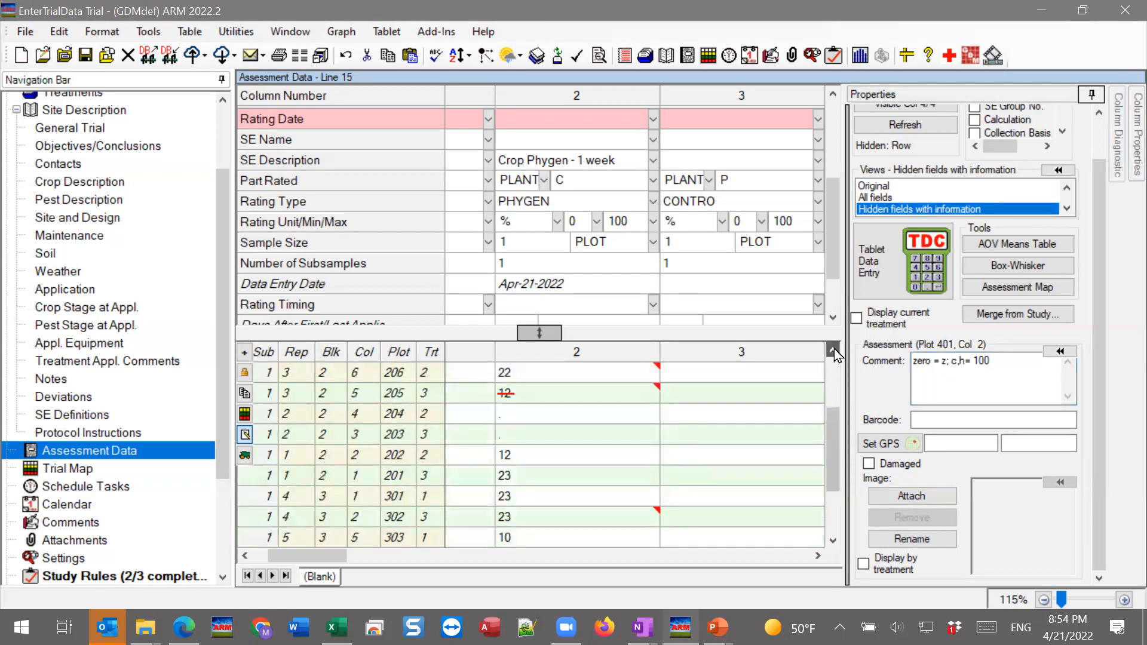
{"action": "left_click", "coordinate": [576, 400]}
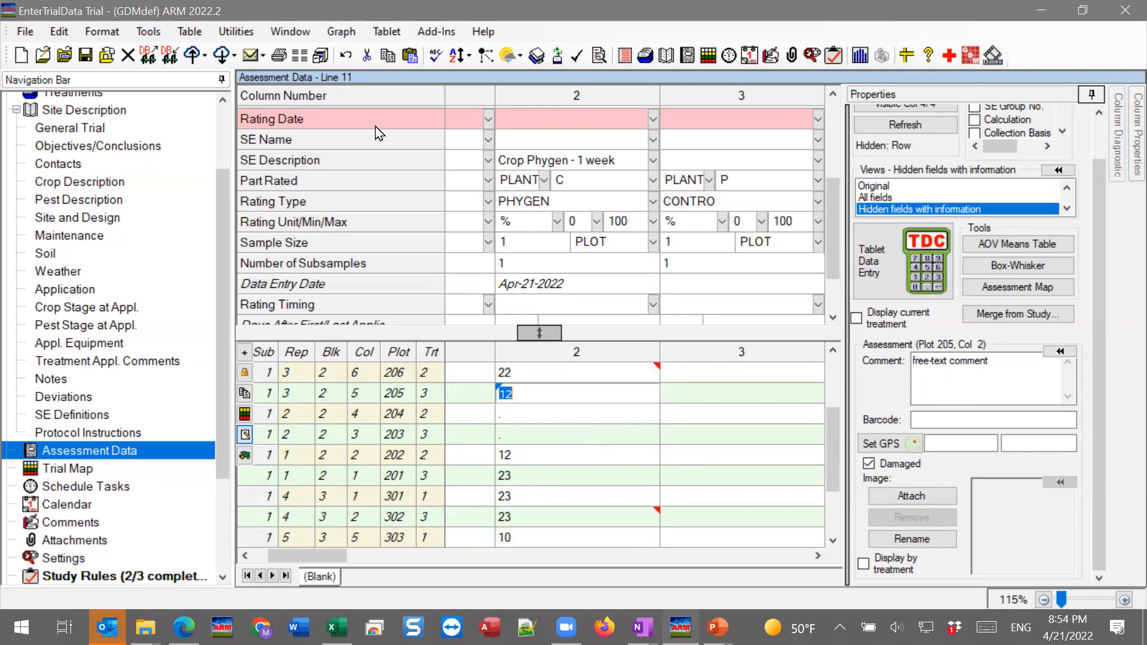
{"action": "left_click", "coordinate": [281, 57]}
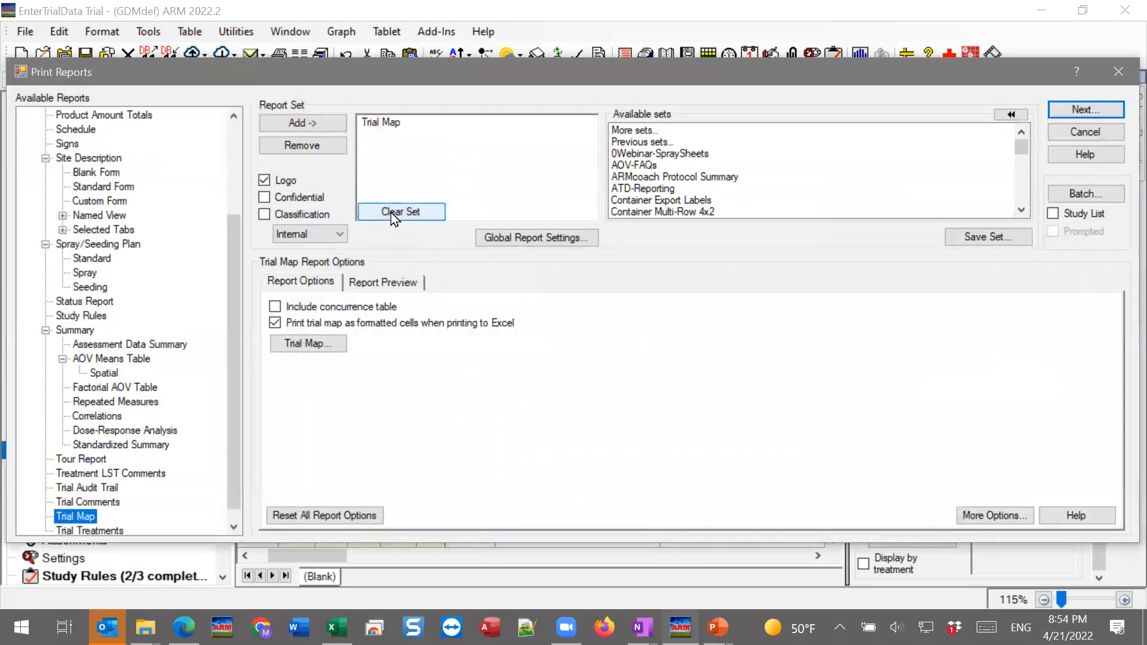
{"action": "left_click", "coordinate": [398, 213]}
{"action": "left_click", "coordinate": [147, 360]}
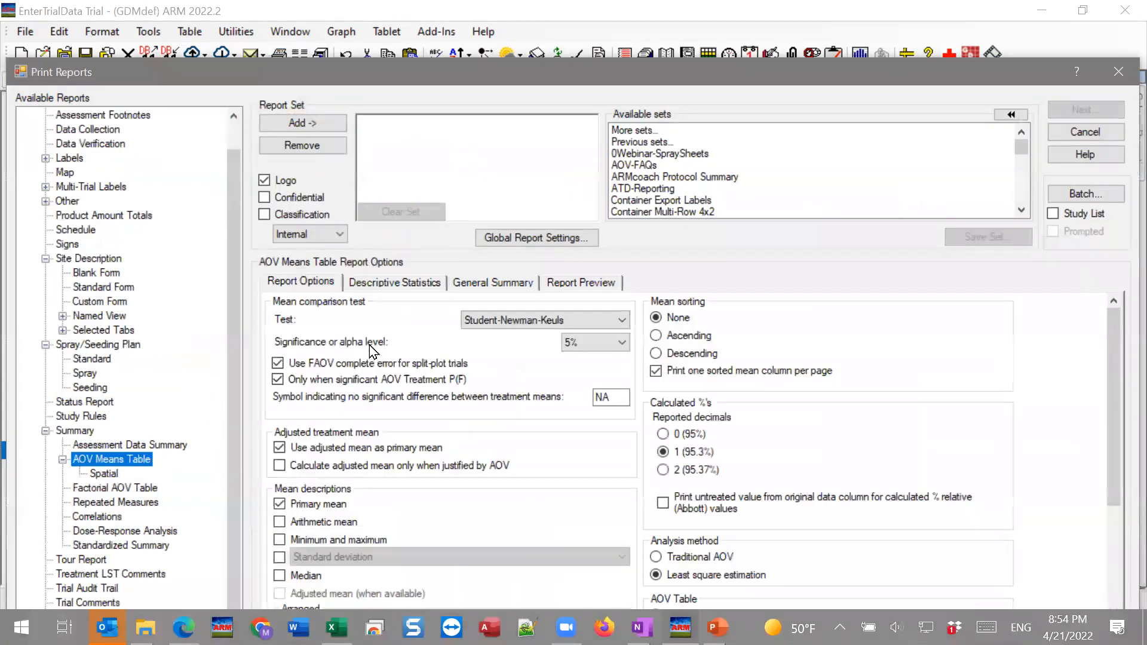
Examine the analysis method and the Yates and Average missing data estimates offered for the AOV Means Table report
{"action": "left_click", "coordinate": [478, 285]}
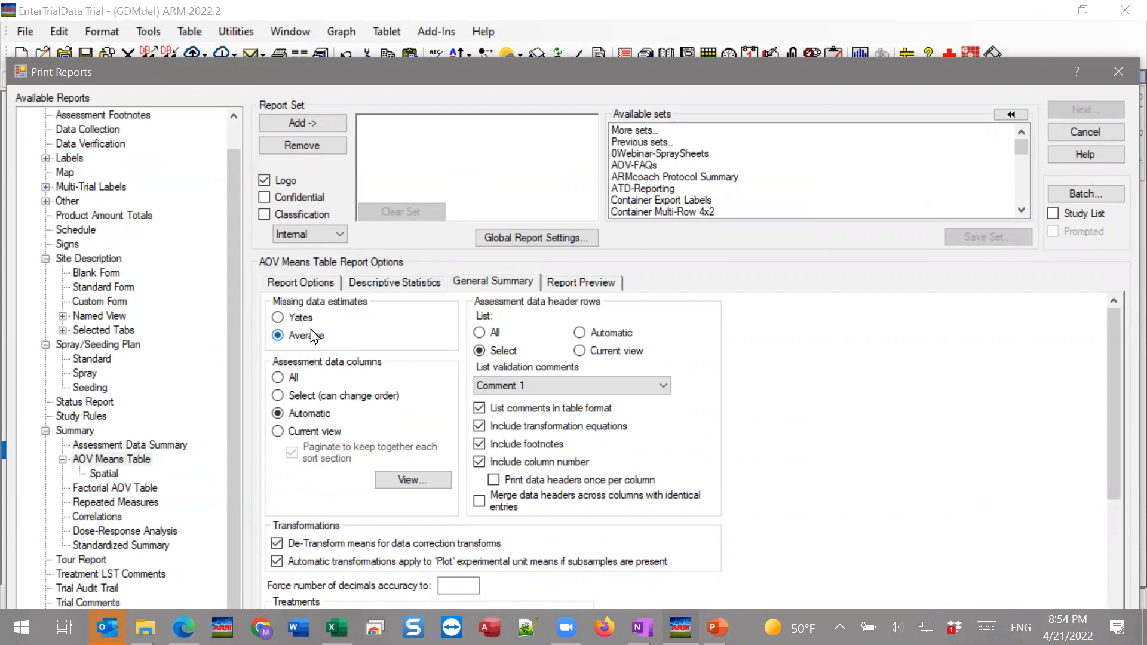
{"action": "left_click", "coordinate": [319, 286]}
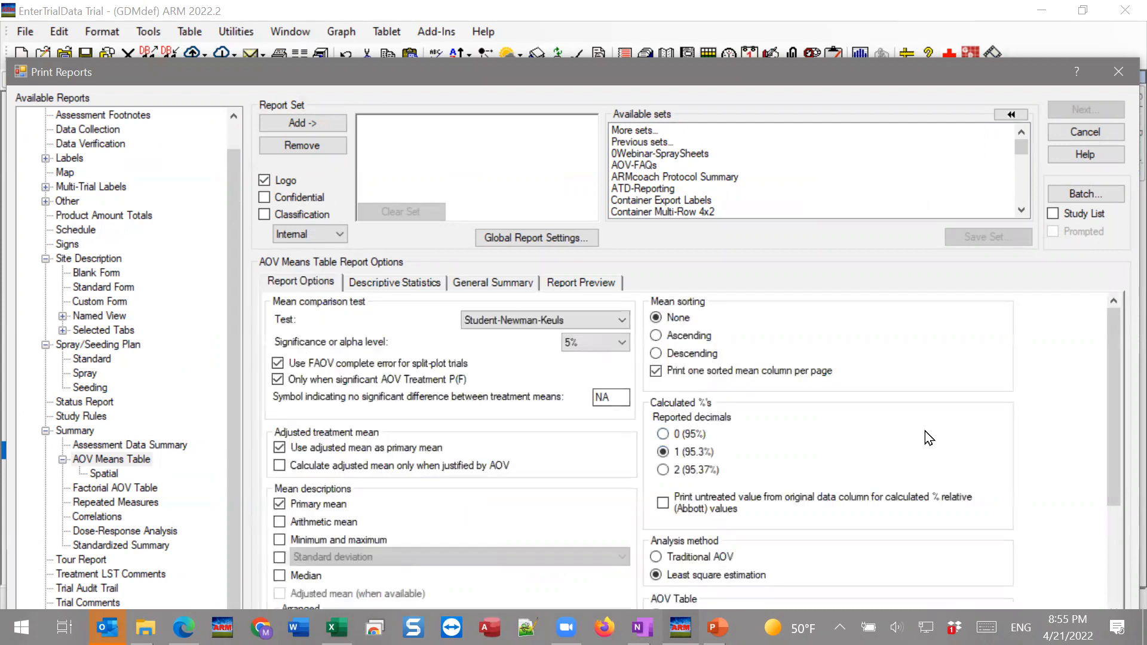
{"action": "left_click_drag", "start_coordinate": [1110, 367], "coordinate": [1123, 430]}
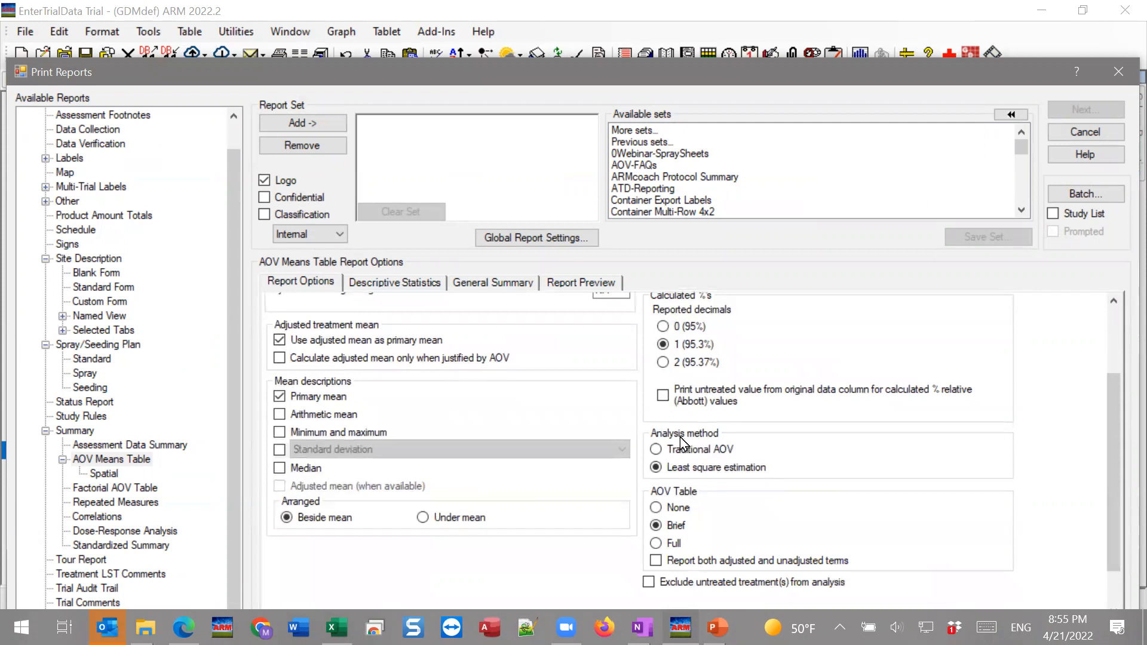
{"action": "left_click", "coordinate": [679, 452]}
{"action": "left_click", "coordinate": [491, 284]}
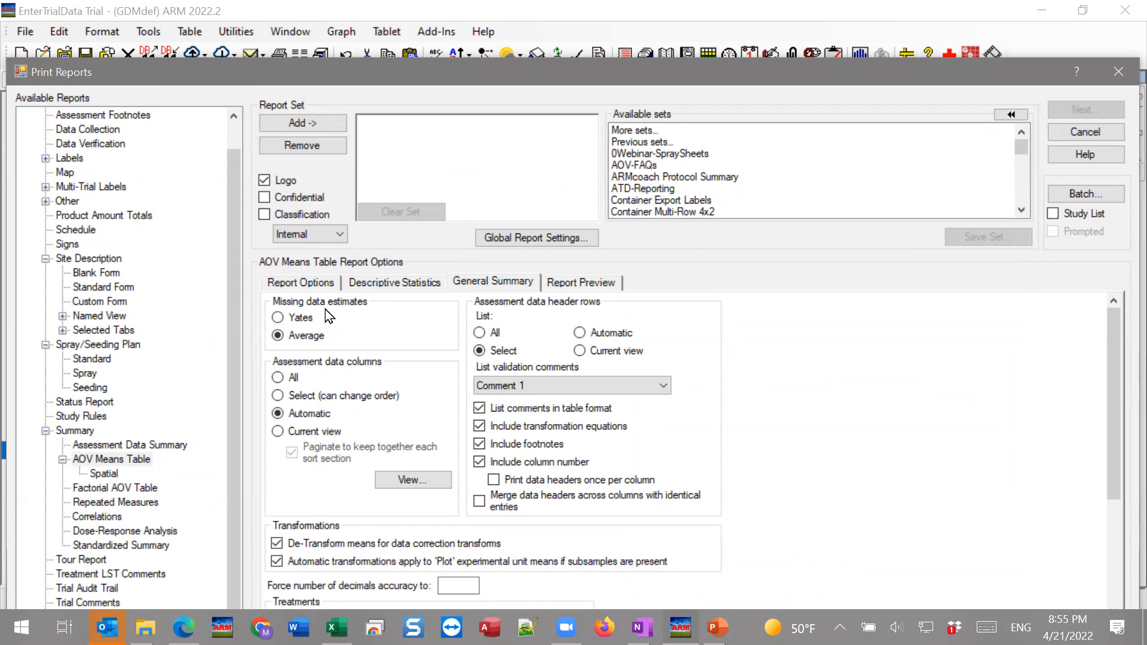
{"action": "mouse_move", "coordinate": [294, 326]}
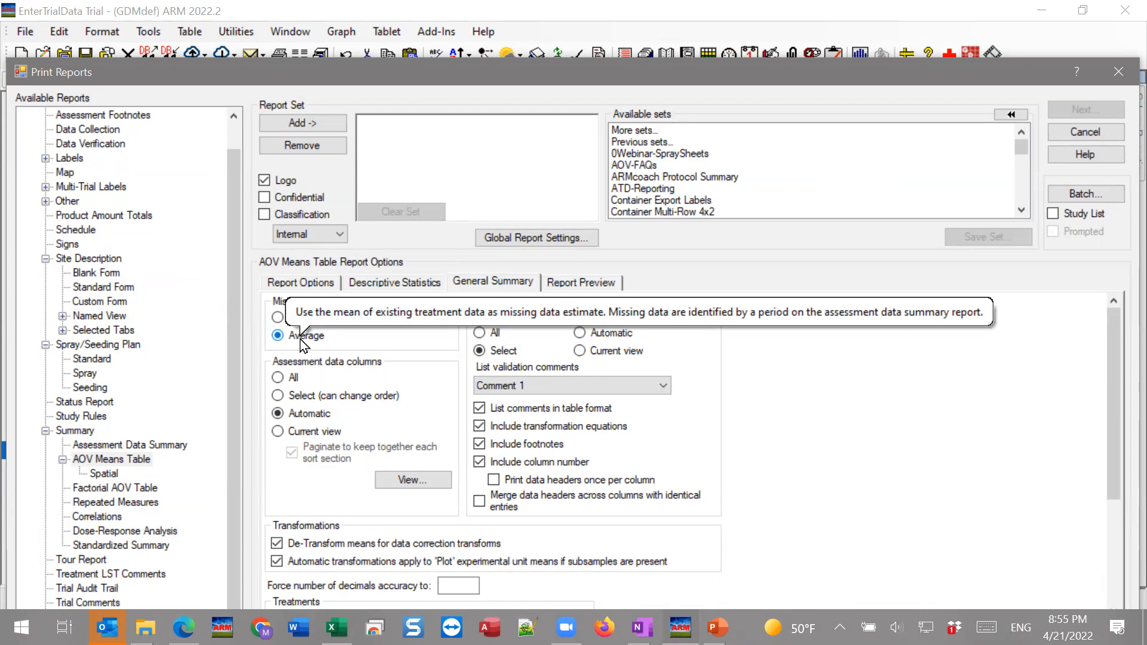
Examine how least square estimation and the adjusted treatment mean options apply to the AOV Means Table report, and close the report dialog
{"action": "left_click", "coordinate": [318, 286]}
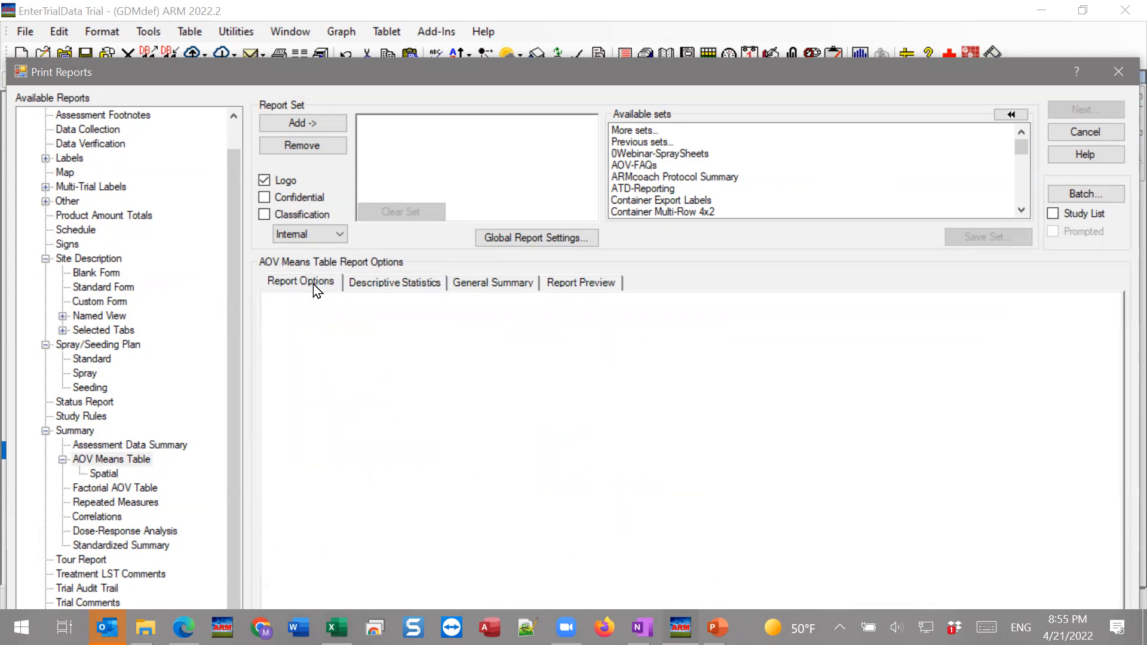
{"action": "left_click", "coordinate": [681, 576]}
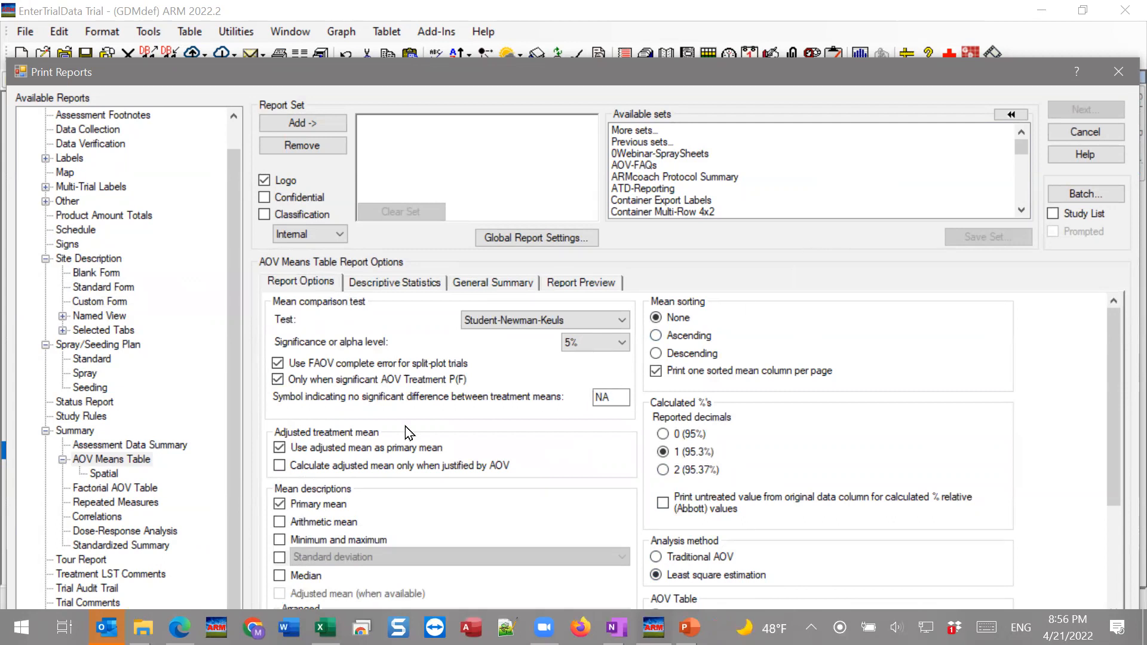
{"action": "mouse_move", "coordinate": [336, 452]}
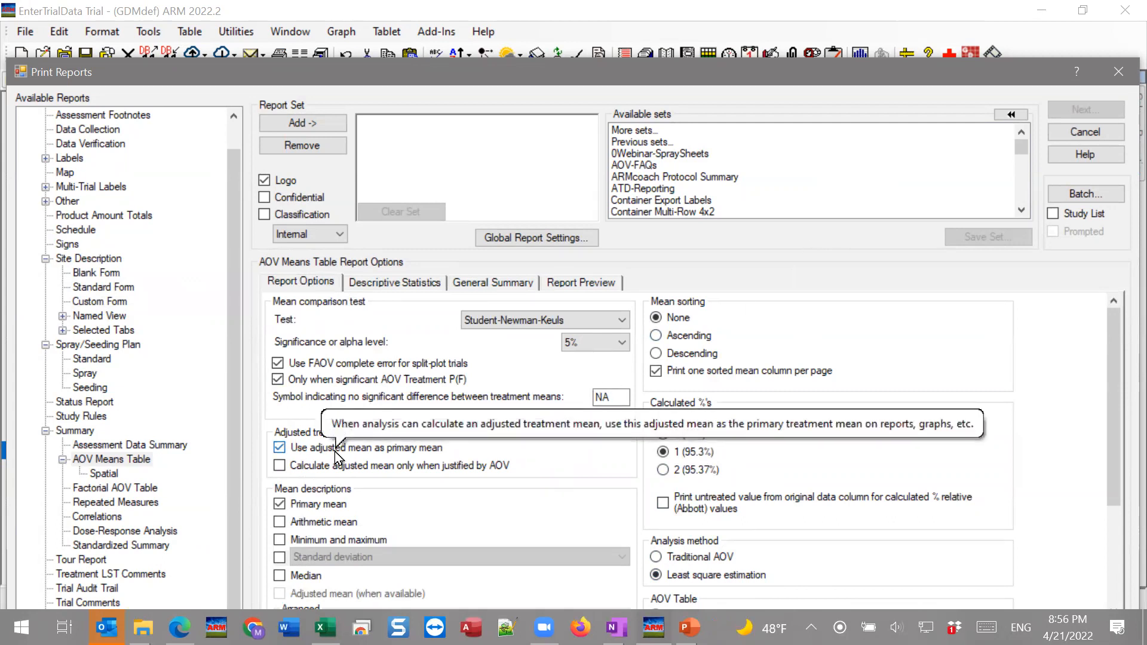
{"action": "left_click", "coordinate": [496, 282]}
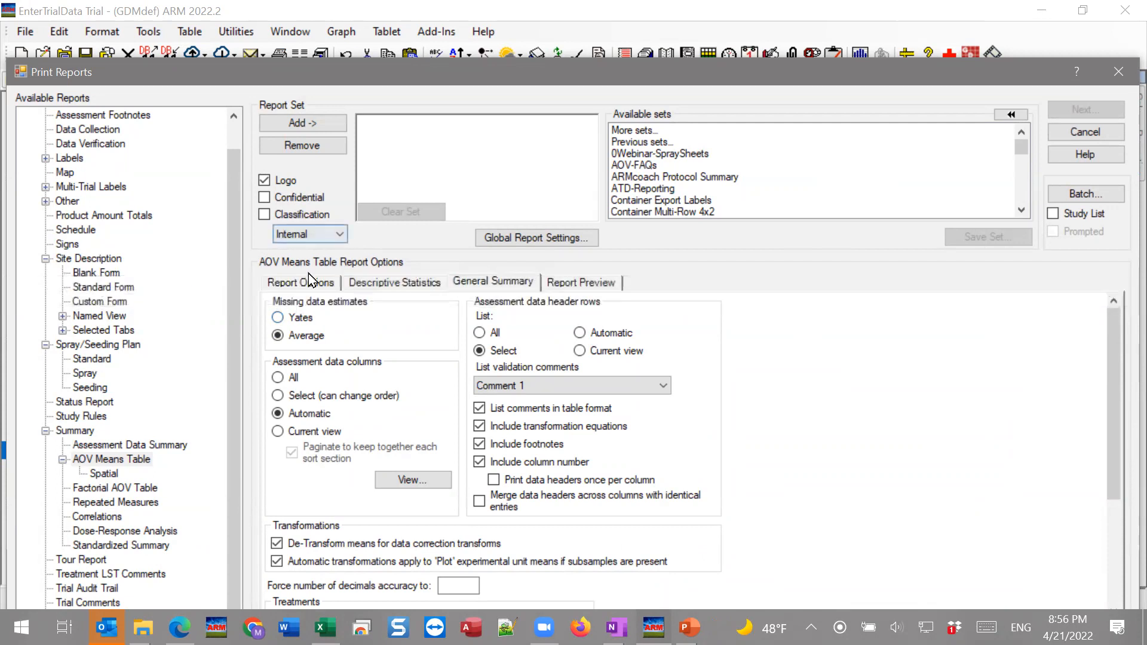
{"action": "left_click", "coordinate": [307, 281]}
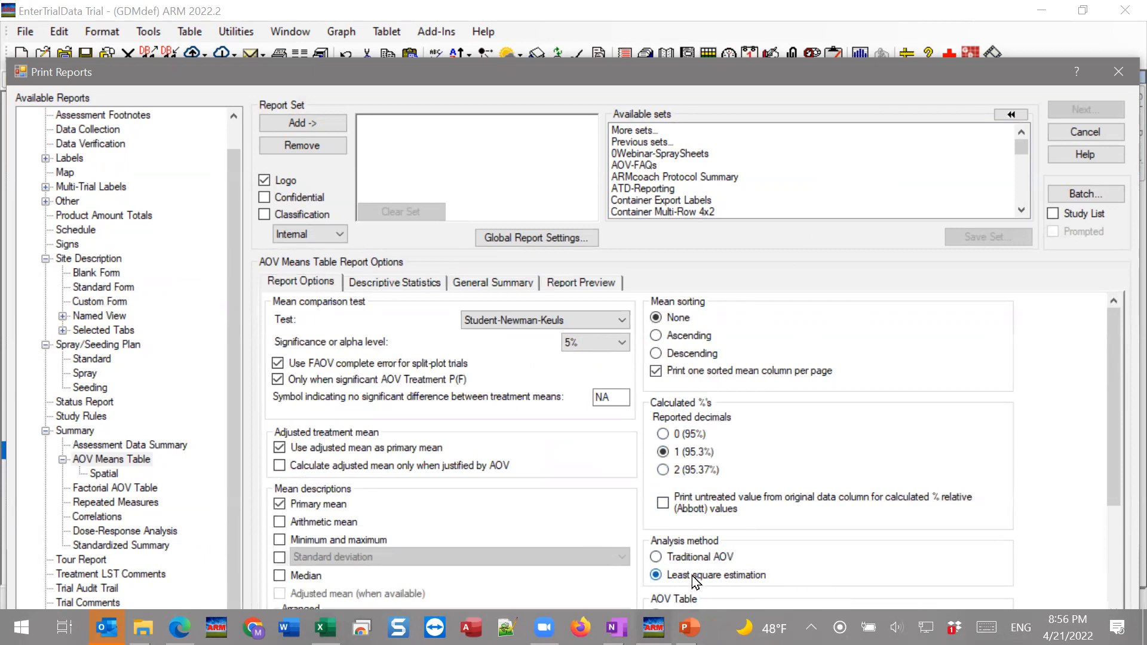
{"action": "mouse_move", "coordinate": [742, 578]}
{"action": "left_click_drag", "start_coordinate": [786, 74], "coordinate": [786, 44]}
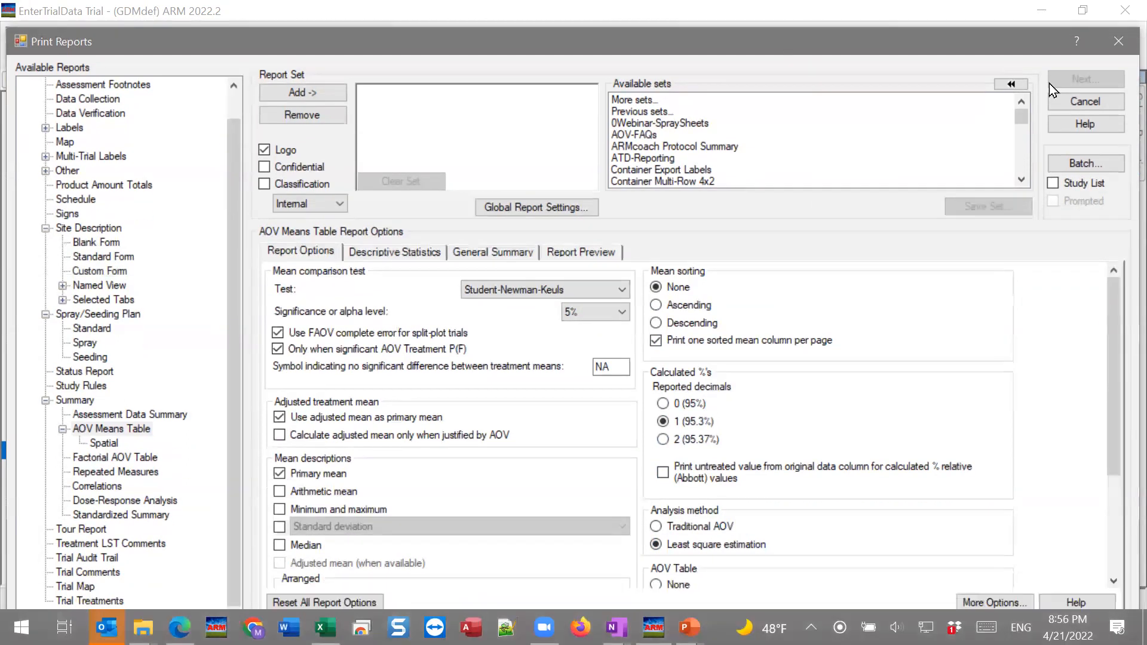
{"action": "left_click", "coordinate": [1119, 42]}
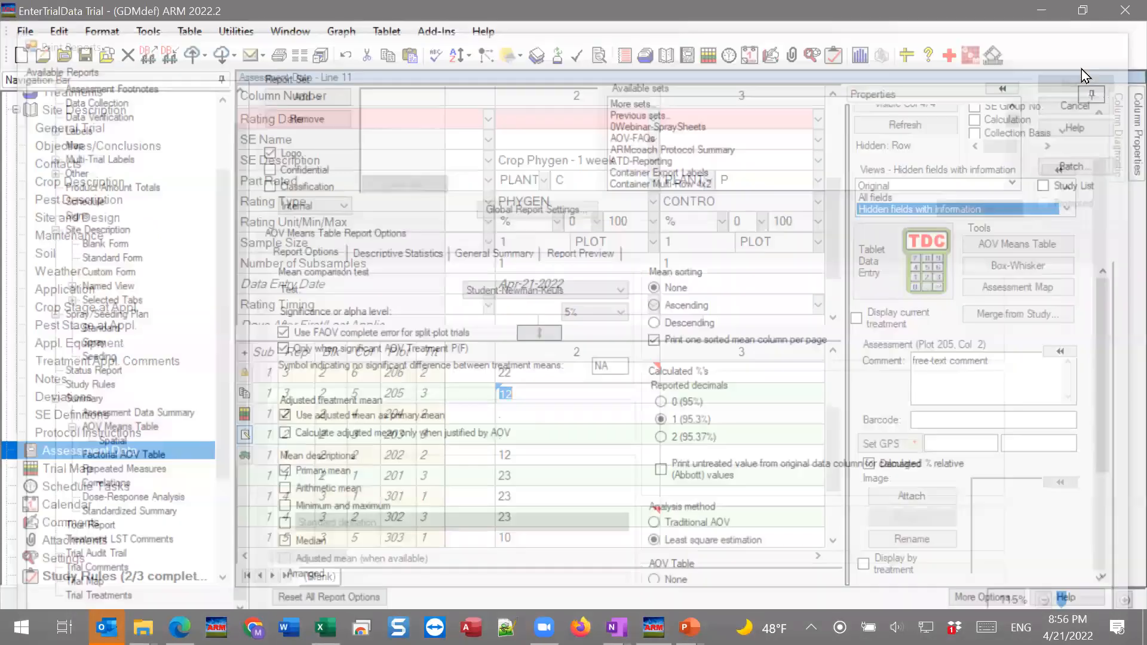
Compare the missing-value dot of plot 204 with the damaged column 2 assessment of plot 205
{"action": "left_click", "coordinate": [524, 417]}
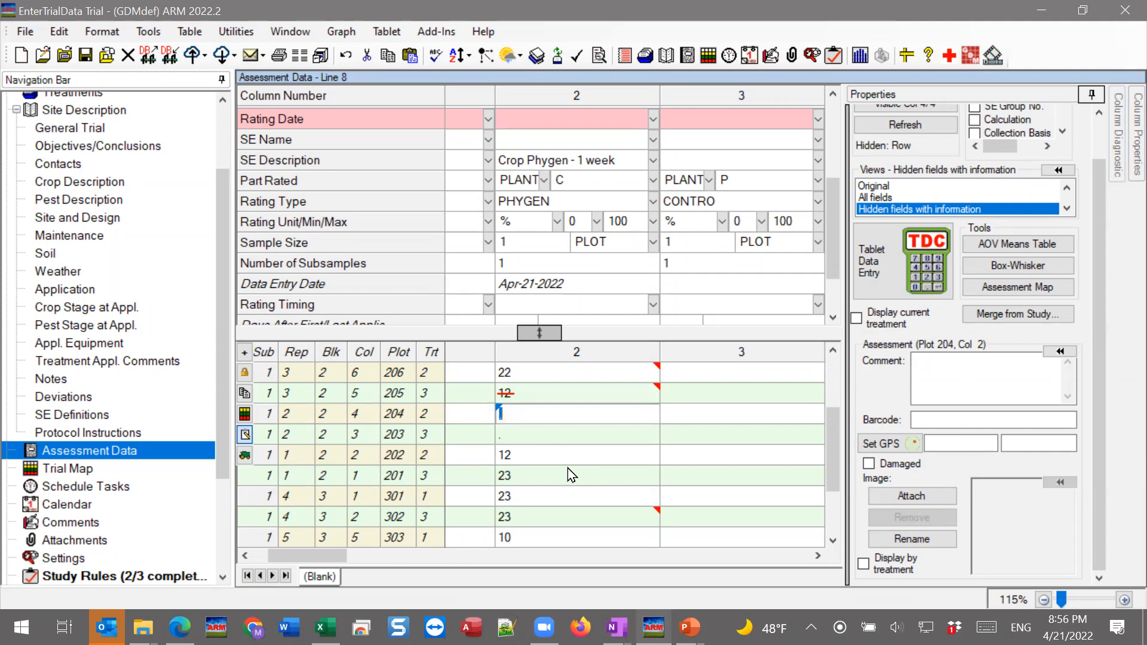
{"action": "left_click", "coordinate": [557, 393]}
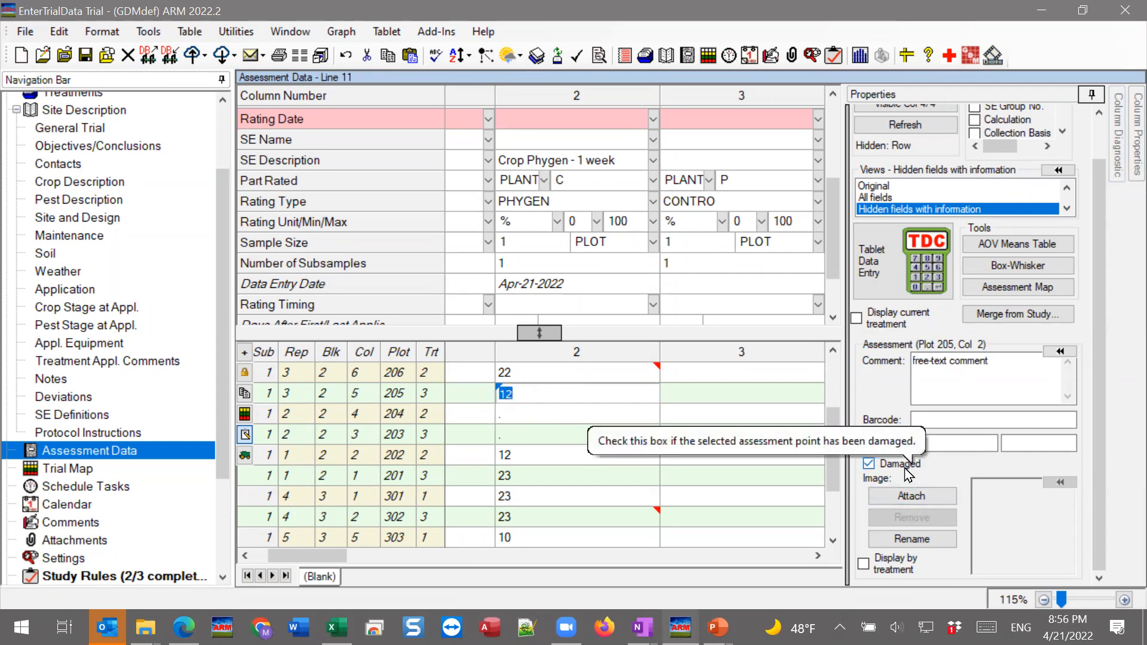
{"action": "left_click", "coordinate": [517, 415]}
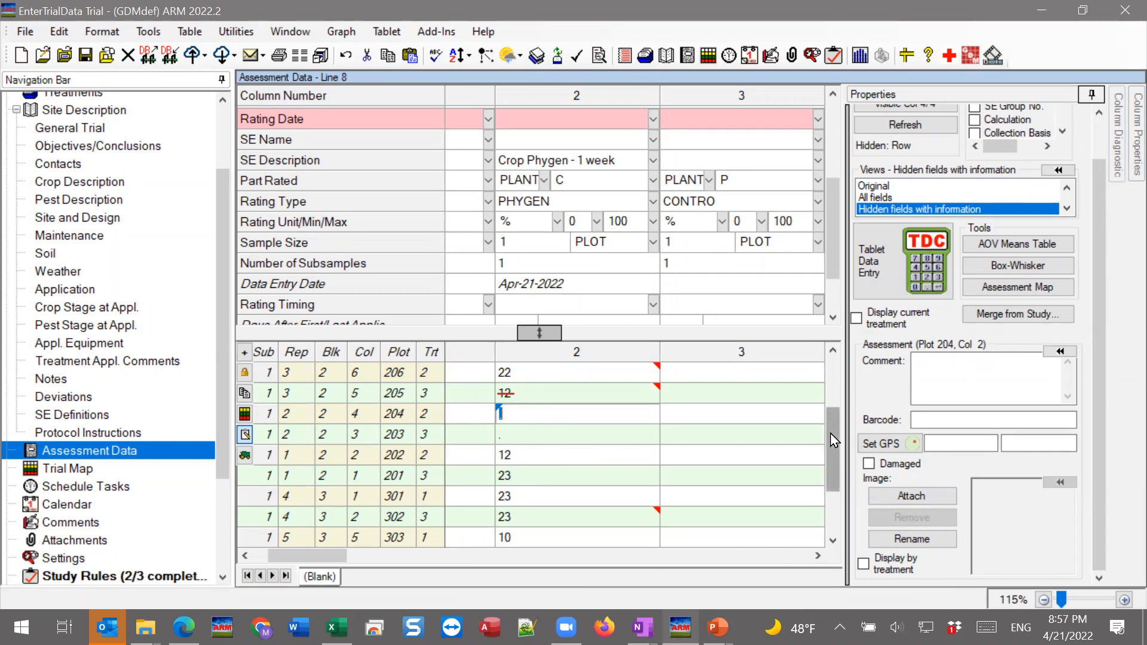
Select the column 3 assessment cell of plot 101 and switch to the Copy-Paste.xlsx workbook in Excel
{"action": "left_click_drag", "start_coordinate": [831, 432], "coordinate": [837, 339]}
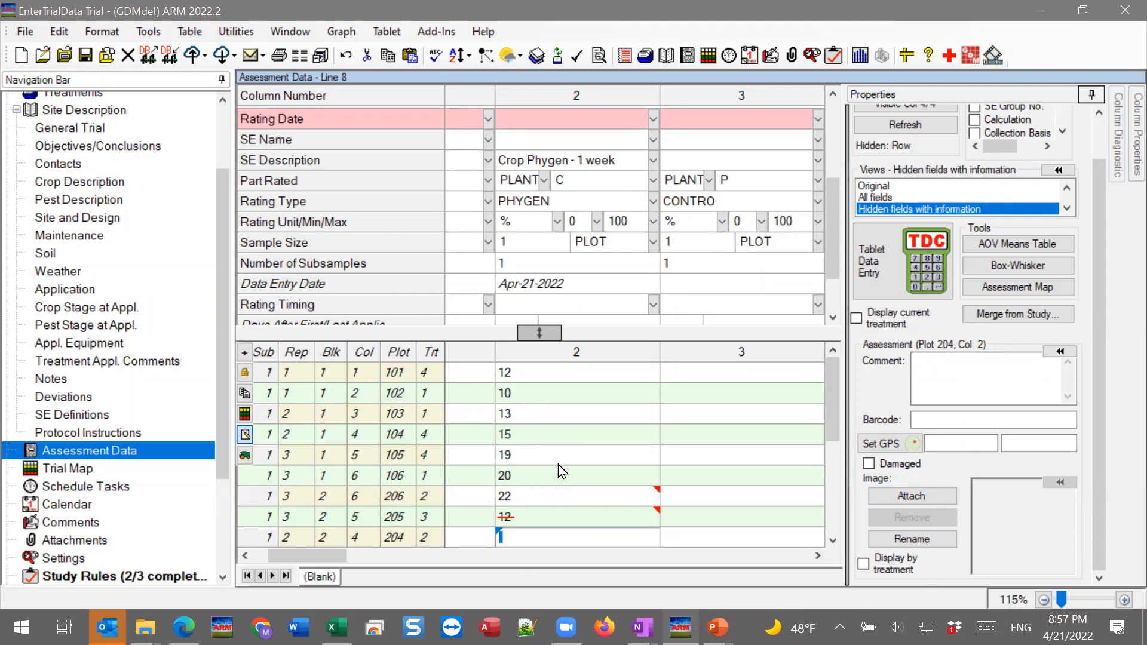
{"action": "left_click", "coordinate": [706, 378]}
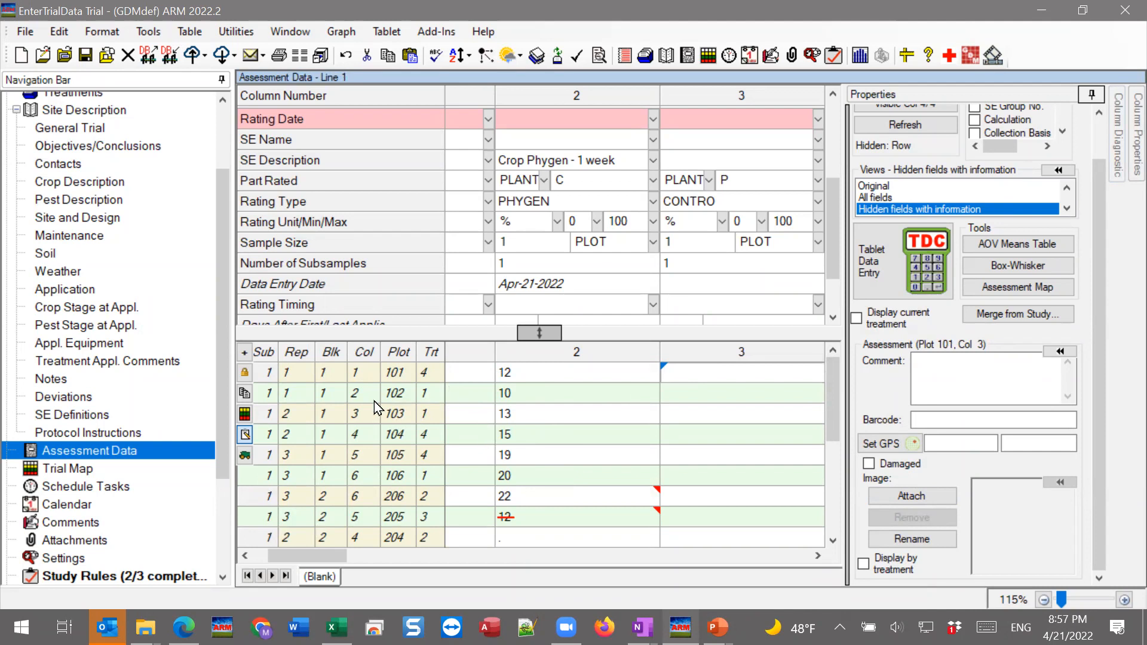
{"action": "mouse_move", "coordinate": [336, 627]}
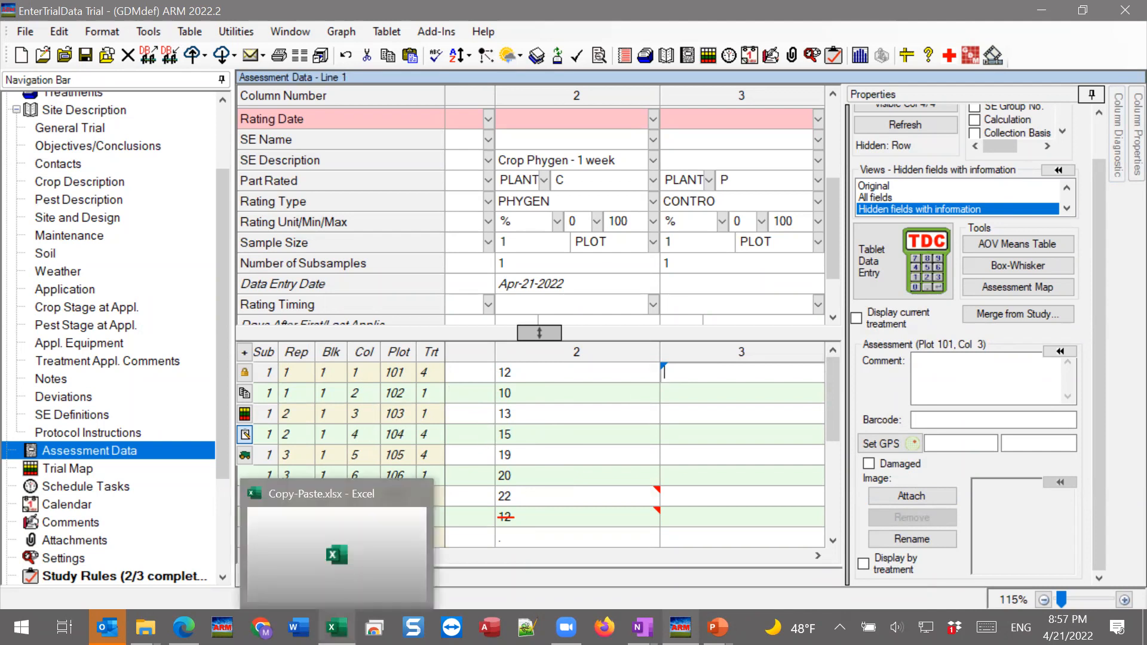
{"action": "left_click", "coordinate": [337, 544]}
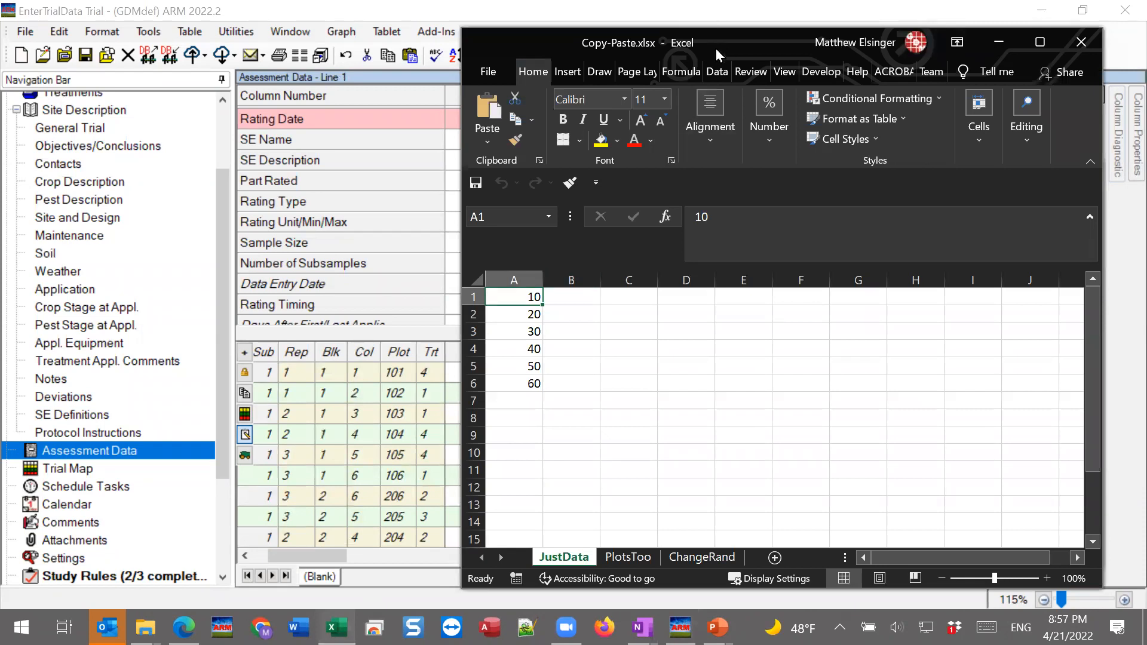
Copy the values 10 to 60 in cells A1:A6 of the JustData sheet
{"action": "left_click_drag", "start_coordinate": [716, 48], "coordinate": [752, 47]}
{"action": "mouse_move", "coordinate": [717, 627]}
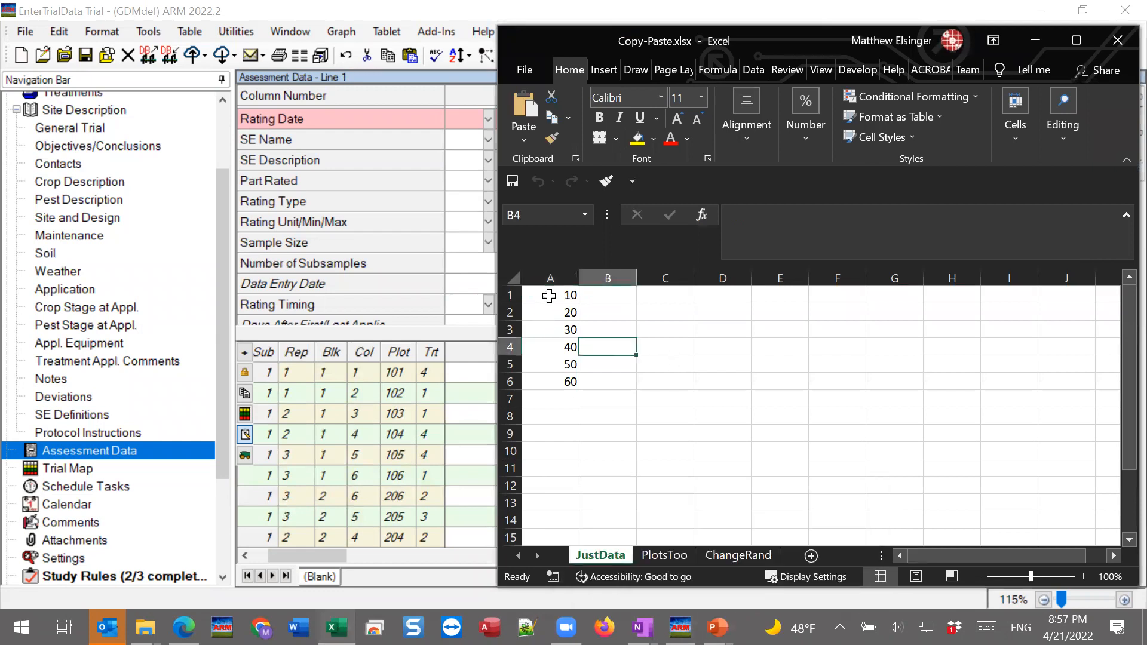
{"action": "left_click_drag", "start_coordinate": [543, 309], "coordinate": [543, 381]}
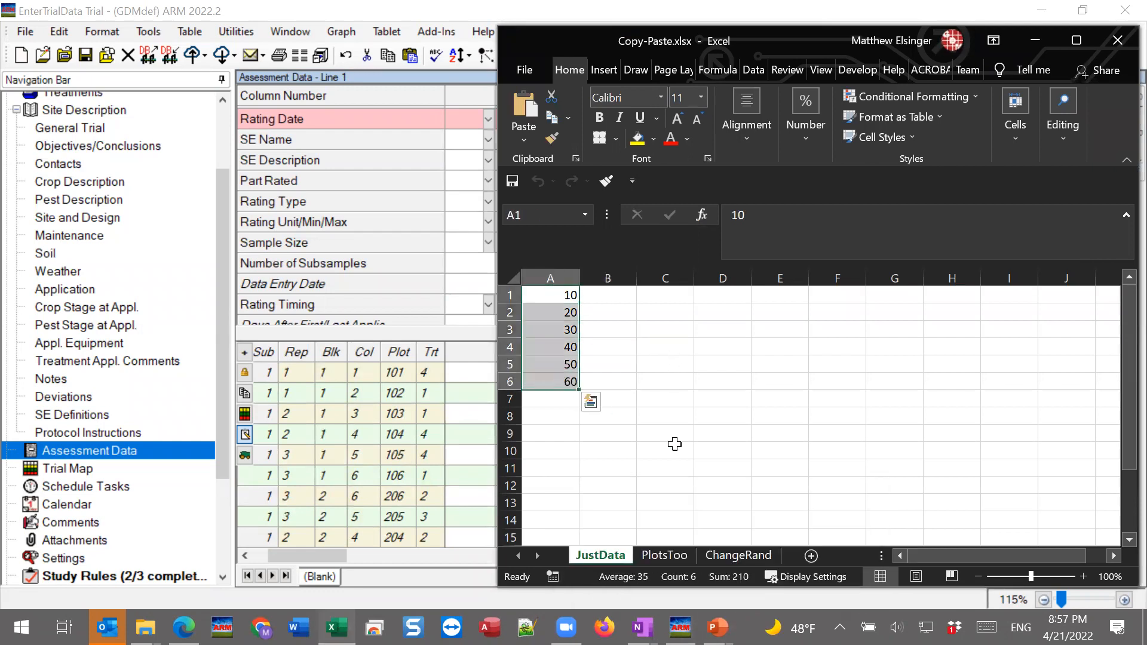
{"action": "right_click", "coordinate": [564, 328]}
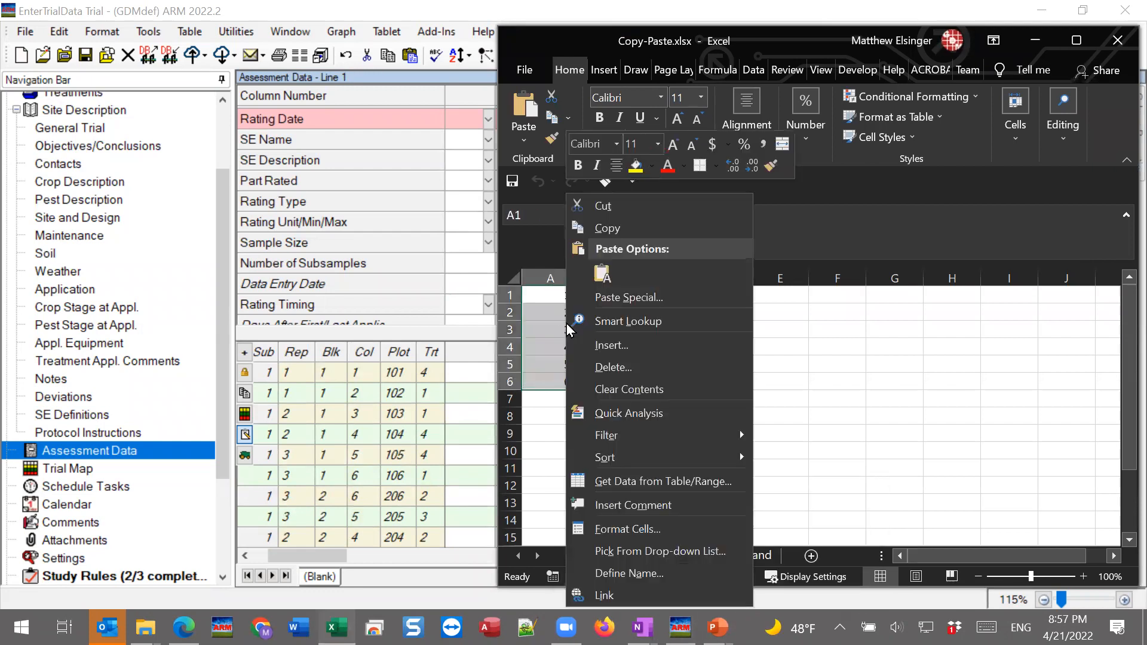
{"action": "left_click", "coordinate": [624, 228]}
Try pasting the copied values into assessment column 3 from plot 101 in the current plot order, and undo the paste
{"action": "left_click", "coordinate": [489, 389]}
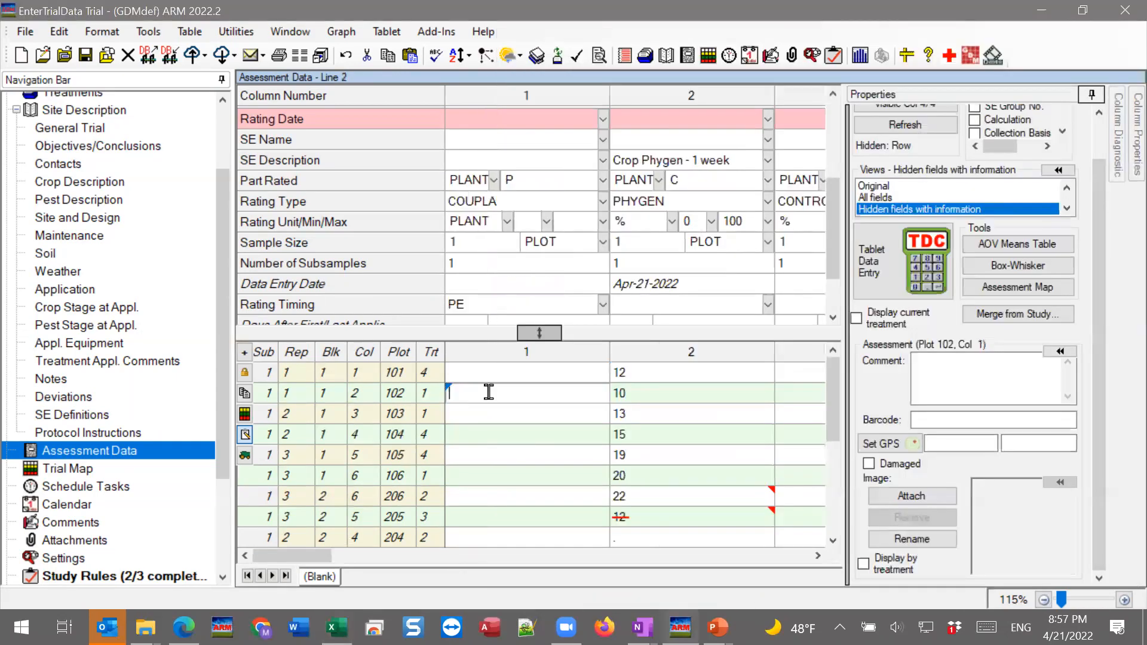
{"action": "left_click", "coordinate": [805, 375]}
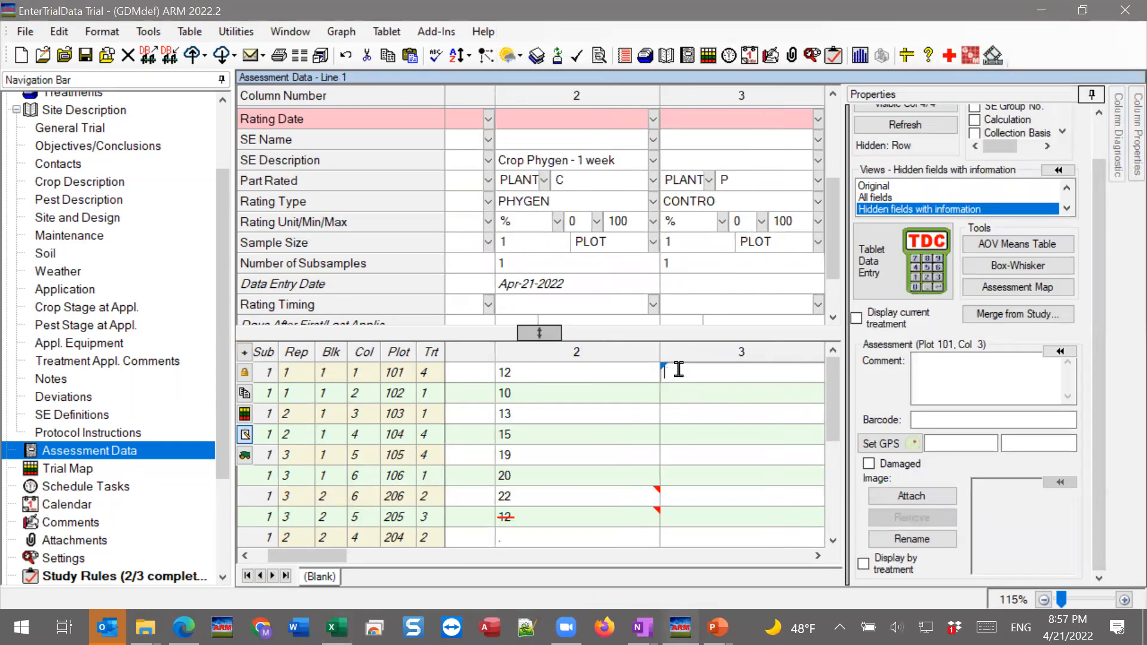
{"action": "right_click", "coordinate": [672, 370]}
{"action": "left_click", "coordinate": [739, 133]}
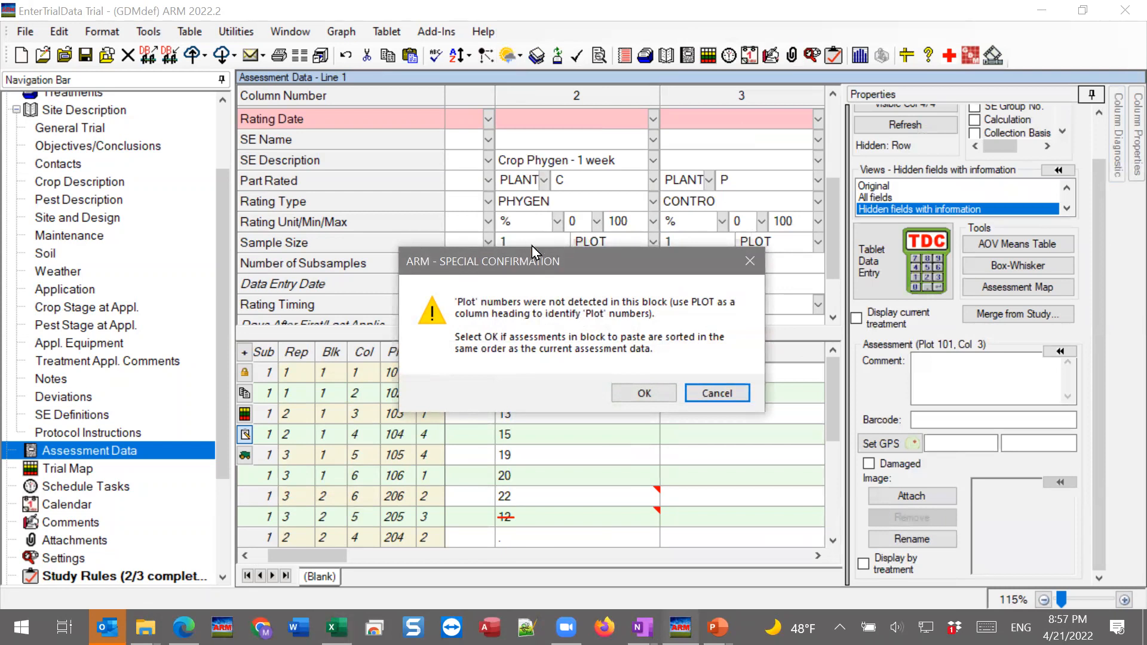
{"action": "left_click_drag", "start_coordinate": [532, 250], "coordinate": [410, 190]}
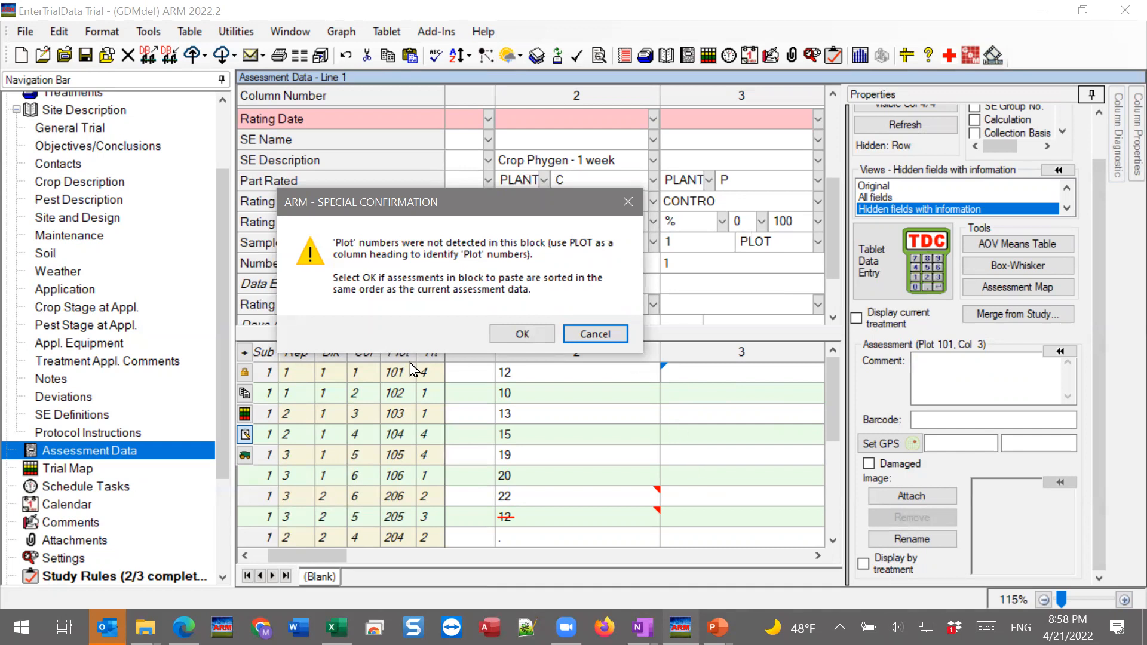
{"action": "left_click", "coordinate": [502, 333]}
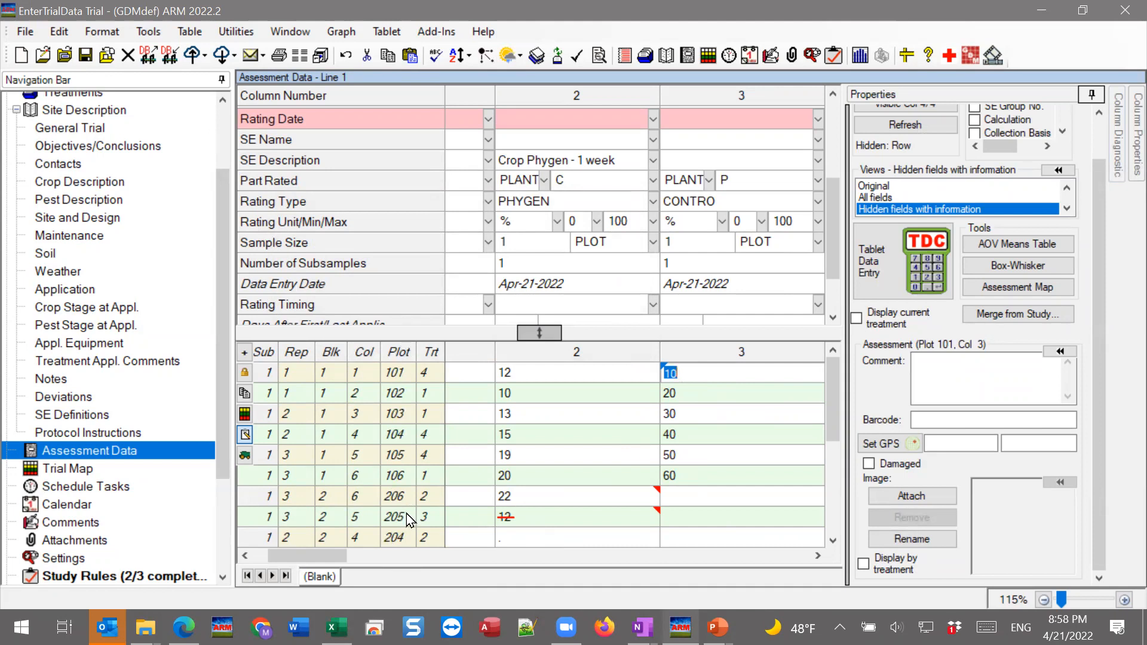
{"action": "left_click", "coordinate": [47, 35]}
{"action": "left_click", "coordinate": [55, 48]}
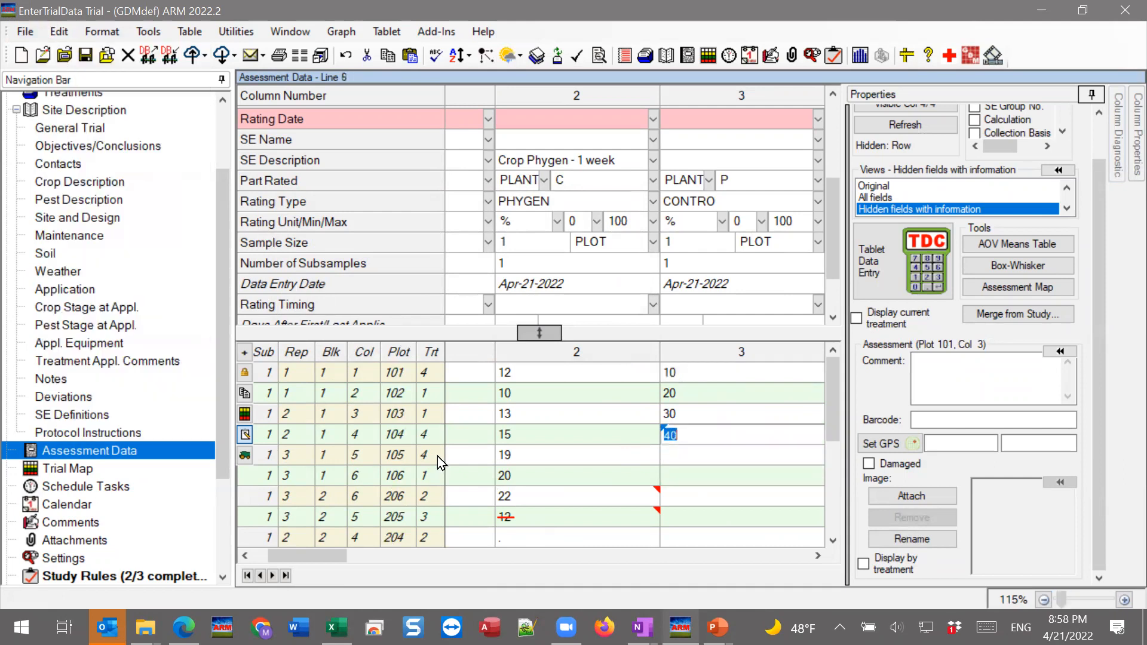
Switch to the Excel workbook and copy the Plot column with its adjacent values, A1:B7, from the PlotsToo sheet
{"action": "left_click", "coordinate": [337, 627]}
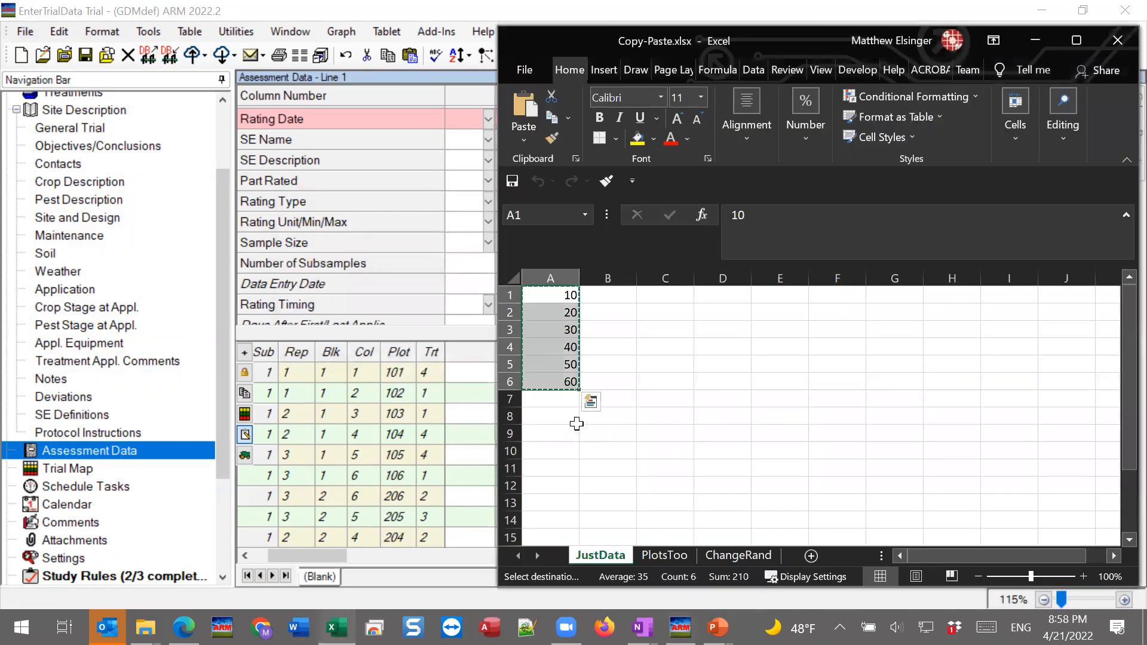
{"action": "left_click", "coordinate": [665, 555]}
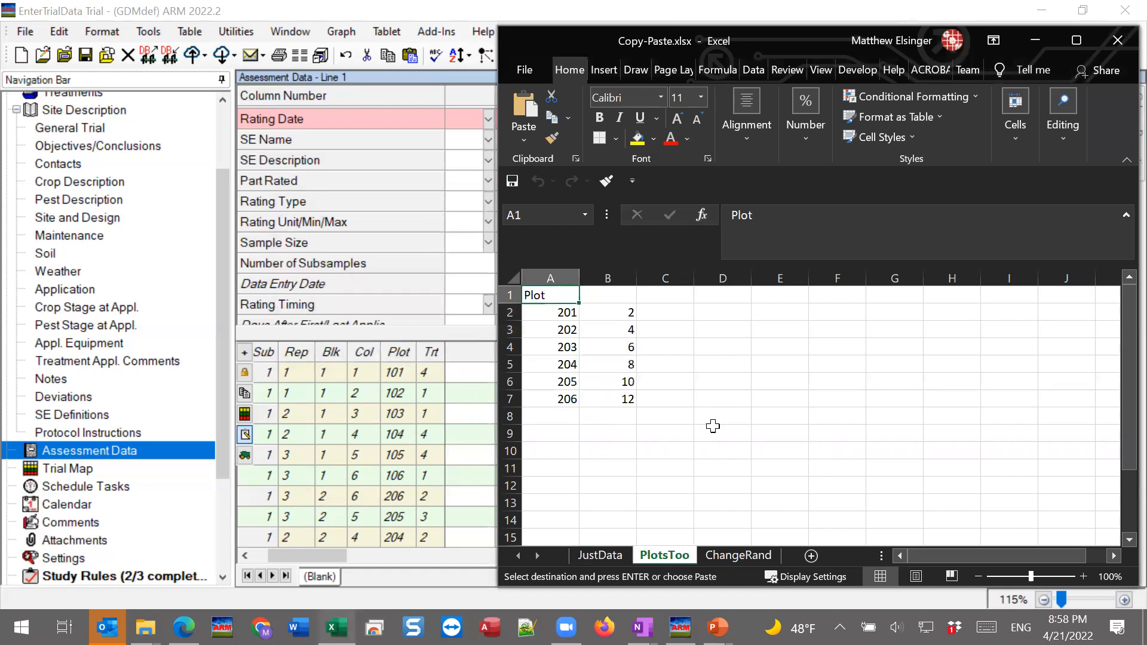
{"action": "left_click", "coordinate": [562, 400]}
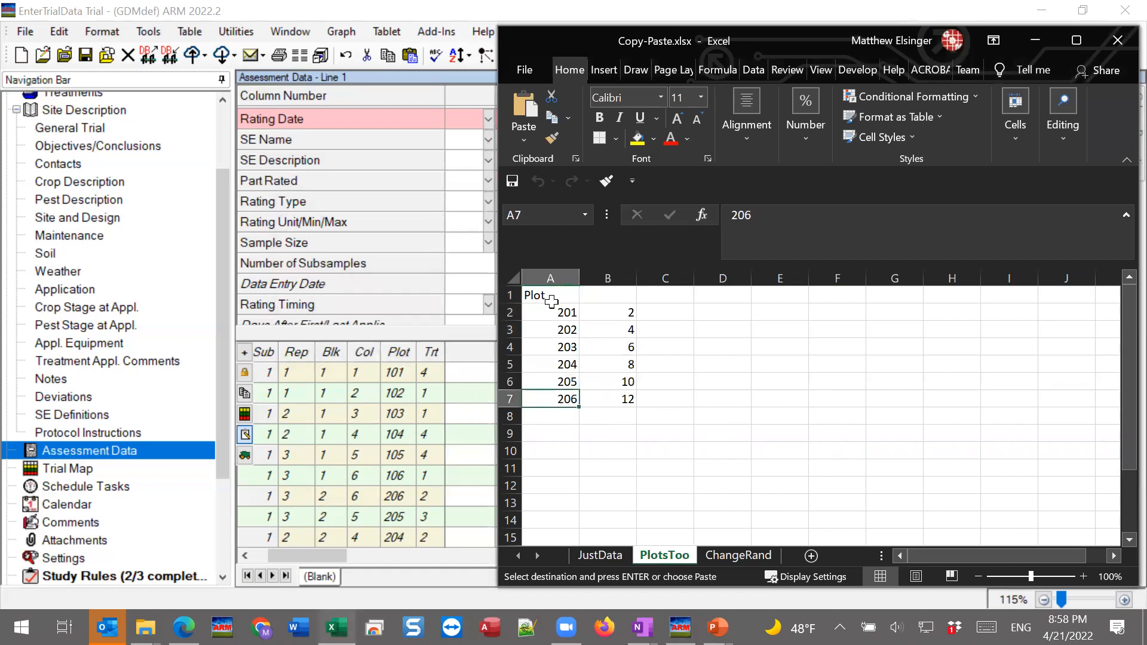
{"action": "left_click_drag", "start_coordinate": [551, 302], "coordinate": [551, 408]}
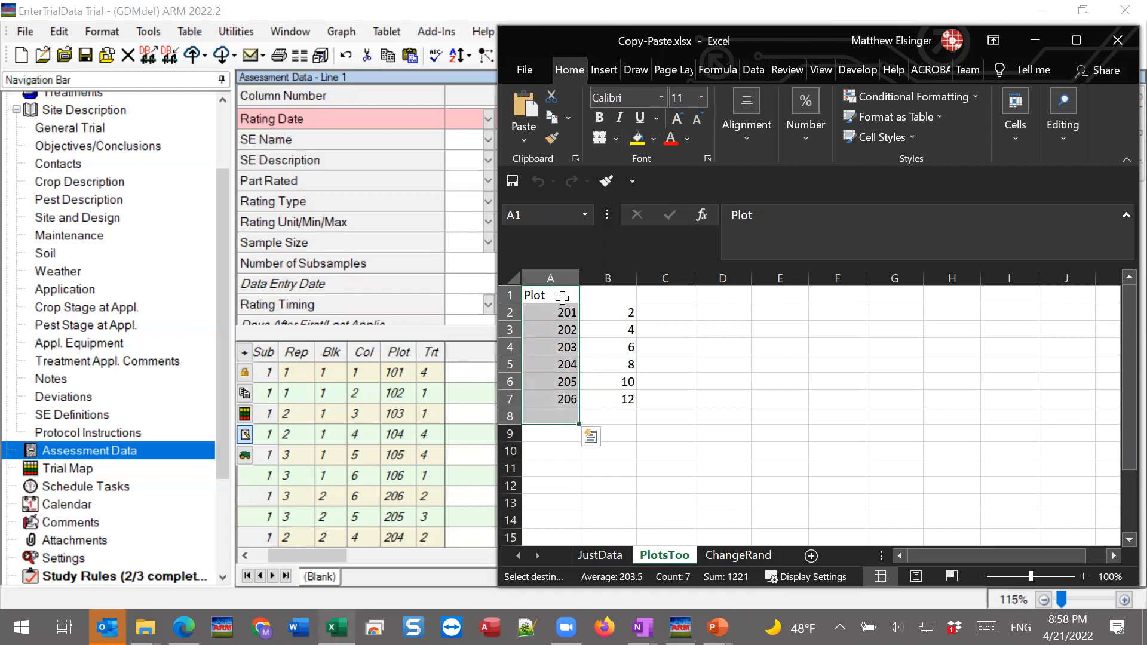
{"action": "left_click", "coordinate": [538, 297]}
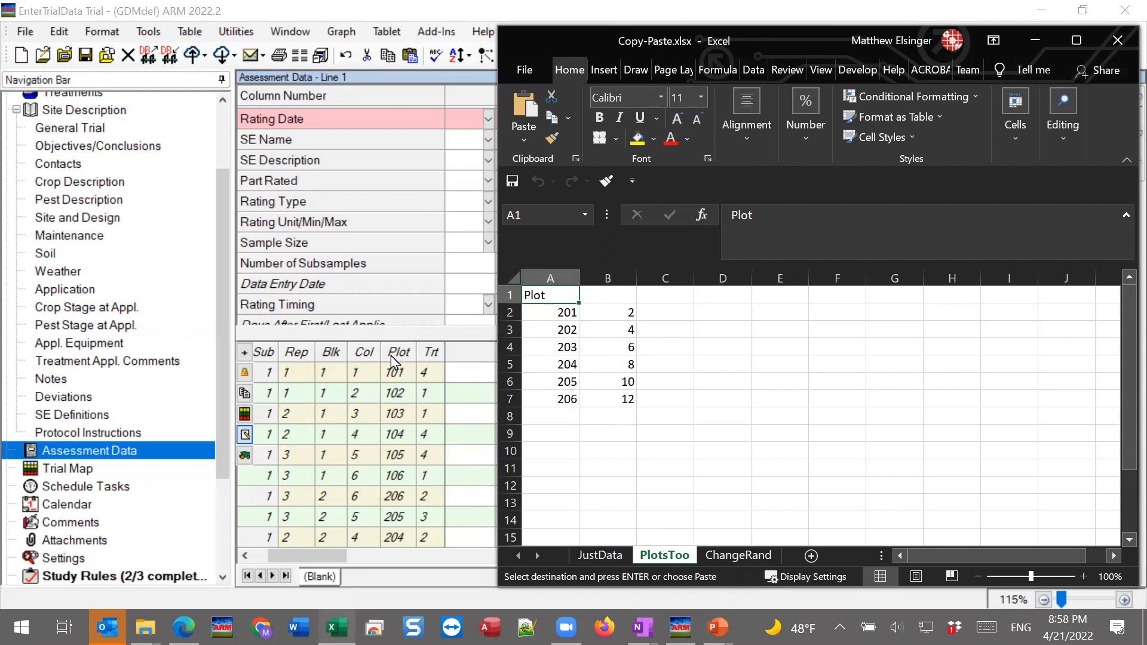
{"action": "left_click_drag", "start_coordinate": [547, 297], "coordinate": [630, 403]}
{"action": "right_click", "coordinate": [566, 362]}
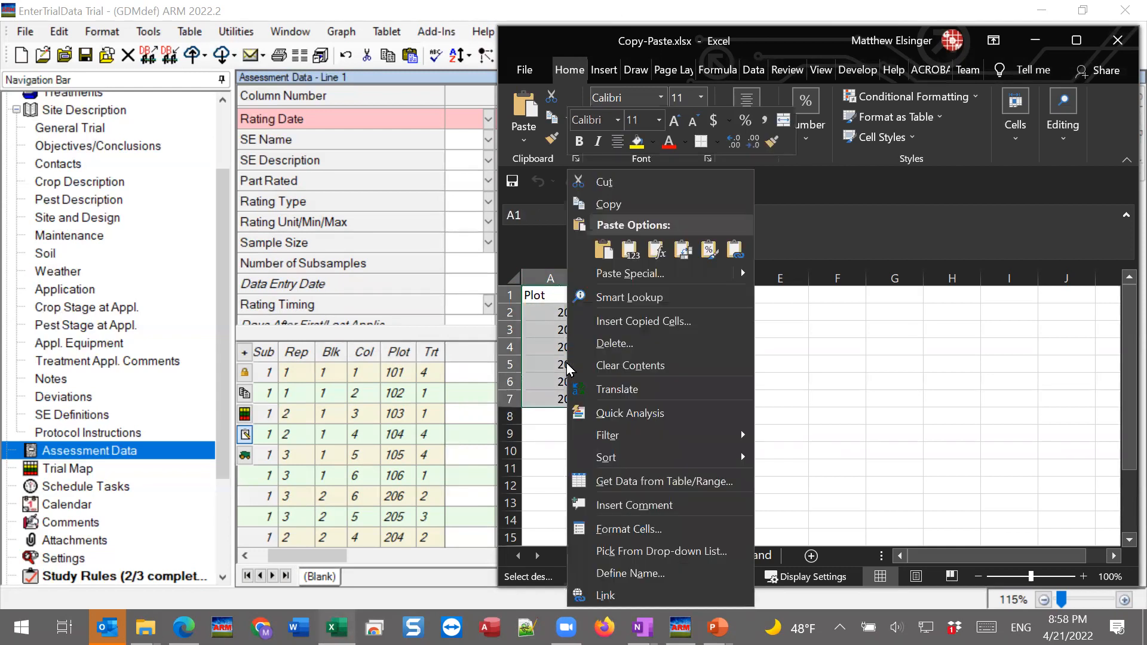
{"action": "left_click", "coordinate": [609, 204]}
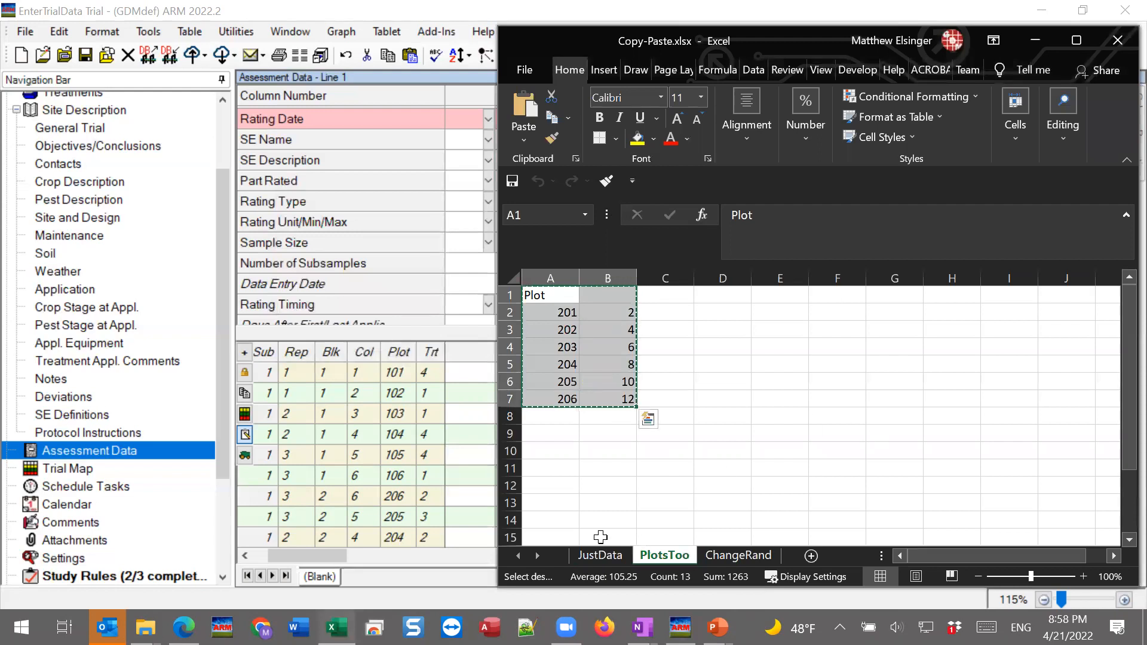
Return to ARM and paste the copied plot block into assessment column 3, starting at plot 101
{"action": "left_click", "coordinate": [475, 400]}
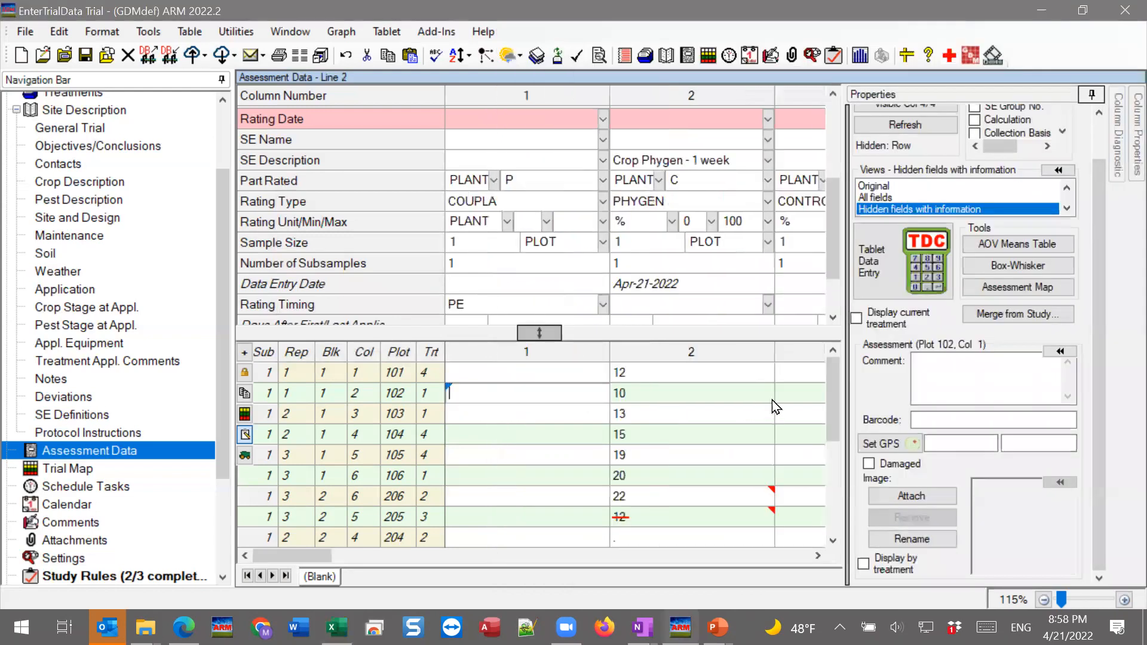
{"action": "left_click", "coordinate": [802, 374]}
{"action": "right_click", "coordinate": [688, 373]}
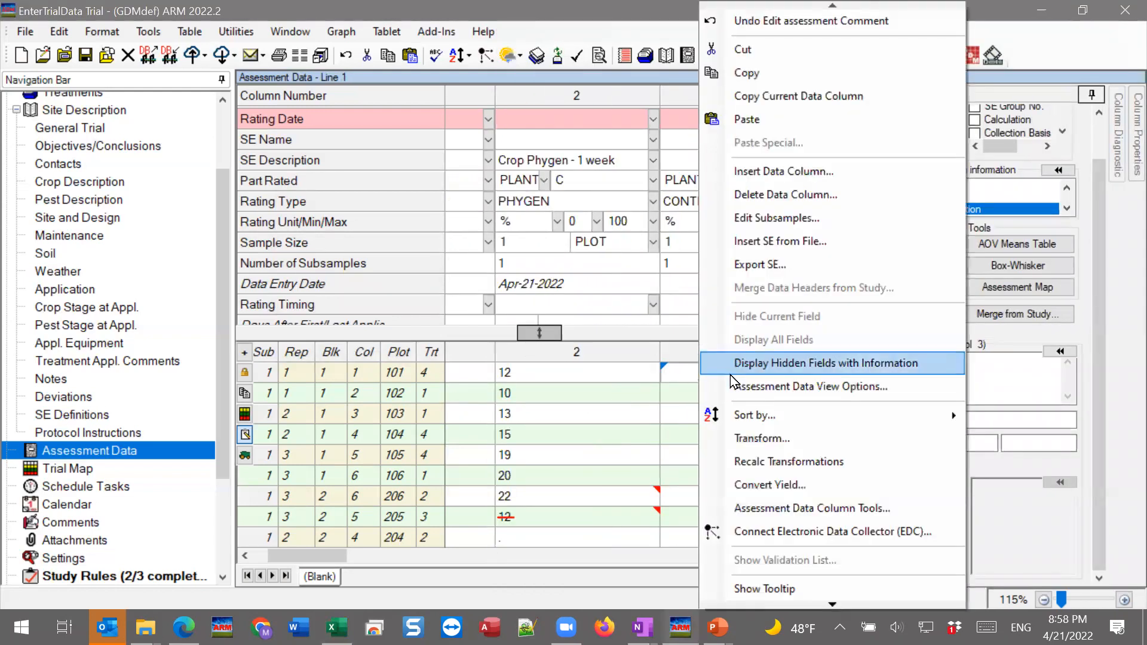
{"action": "left_click", "coordinate": [740, 116]}
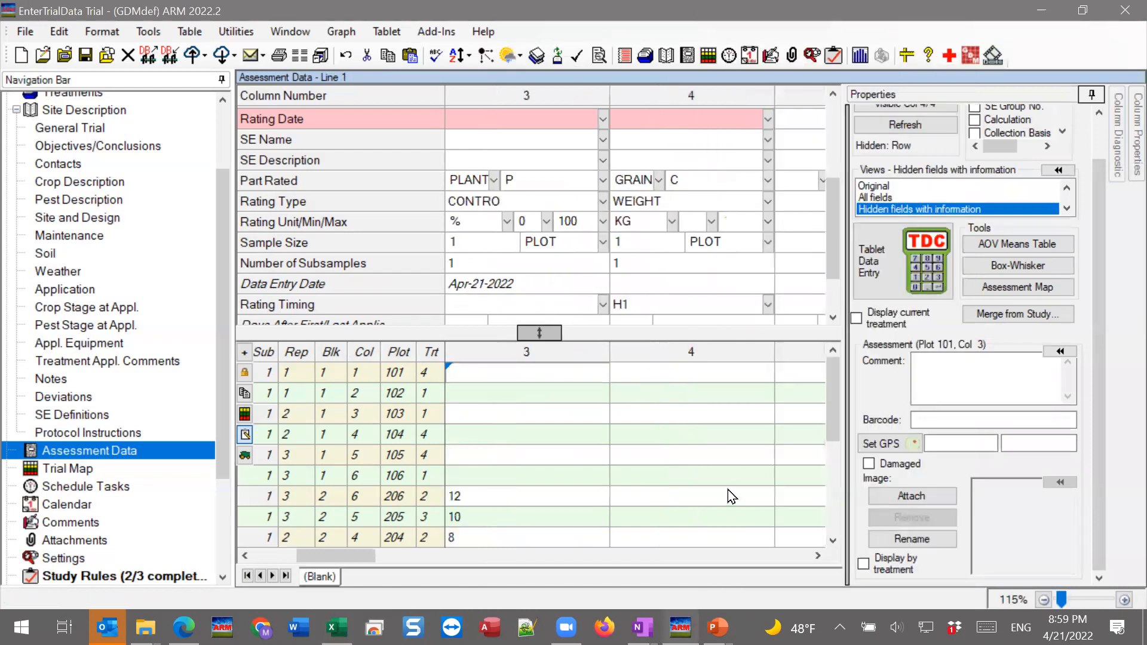
Compare the pasted column 3 assessments of plots 201 to 206 with the plot numbers and values on the PlotsToo sheet
{"action": "left_click_drag", "start_coordinate": [332, 561], "coordinate": [321, 561]}
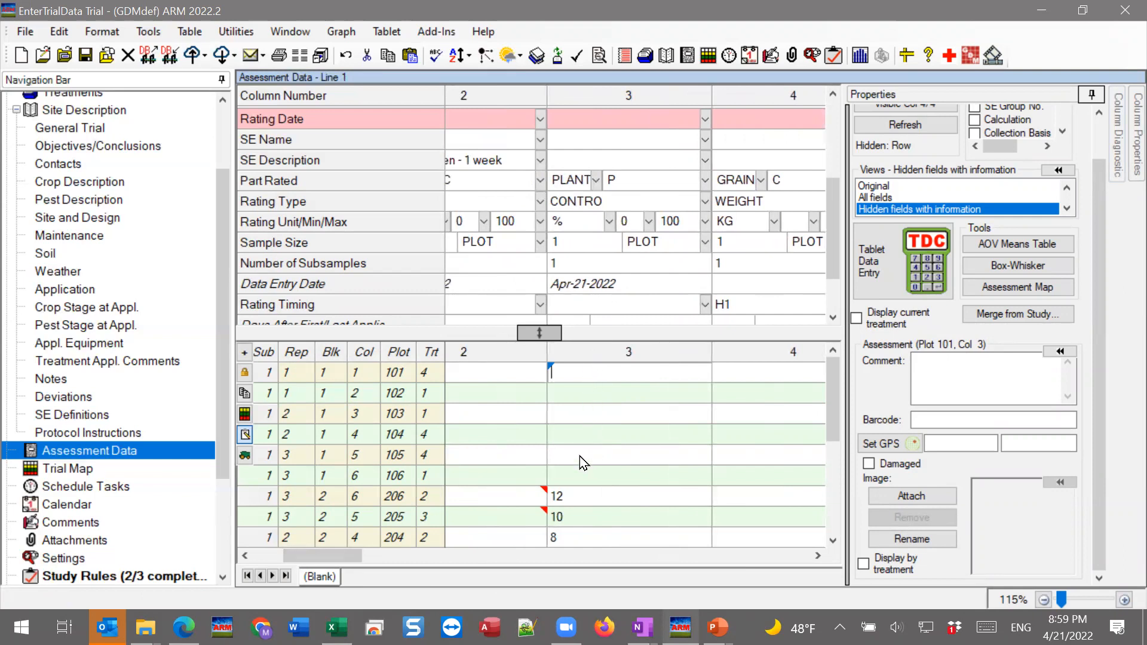
{"action": "left_click_drag", "start_coordinate": [829, 373], "coordinate": [828, 407]}
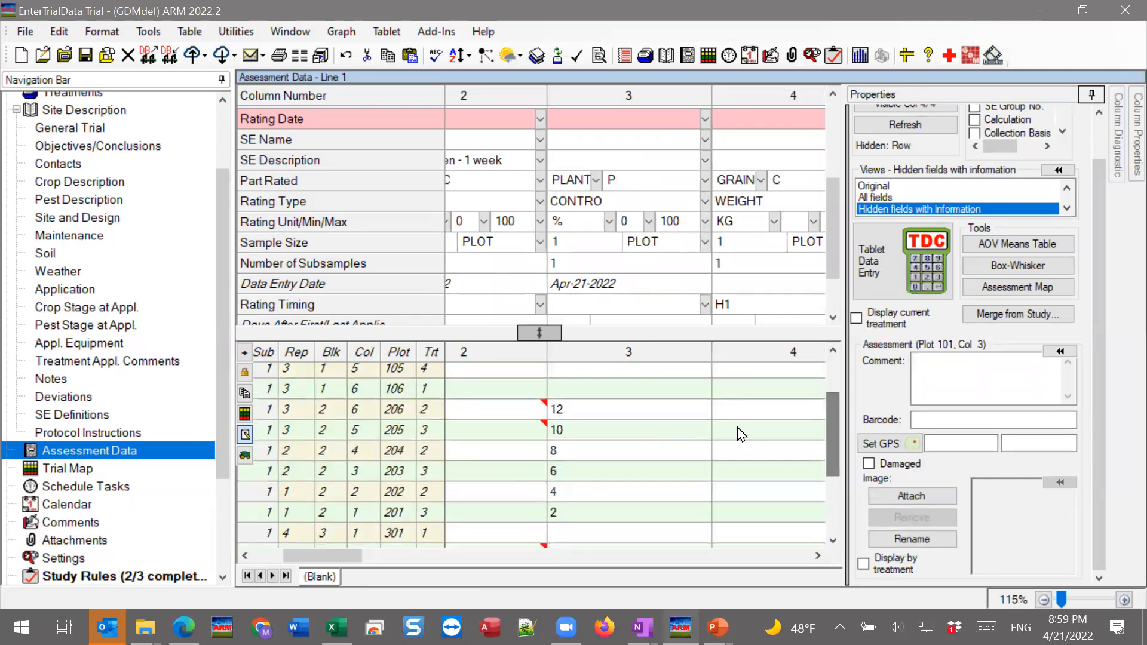
{"action": "left_click", "coordinate": [395, 513]}
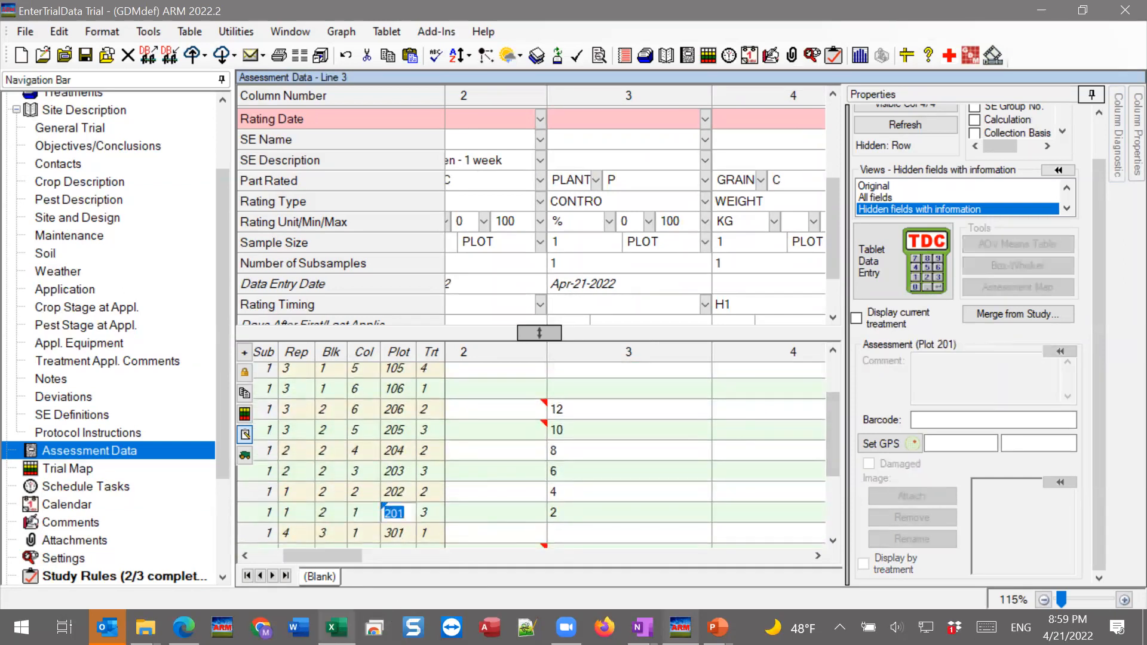
{"action": "key", "text": "alt+Tab"}
{"action": "left_click", "coordinate": [556, 312]}
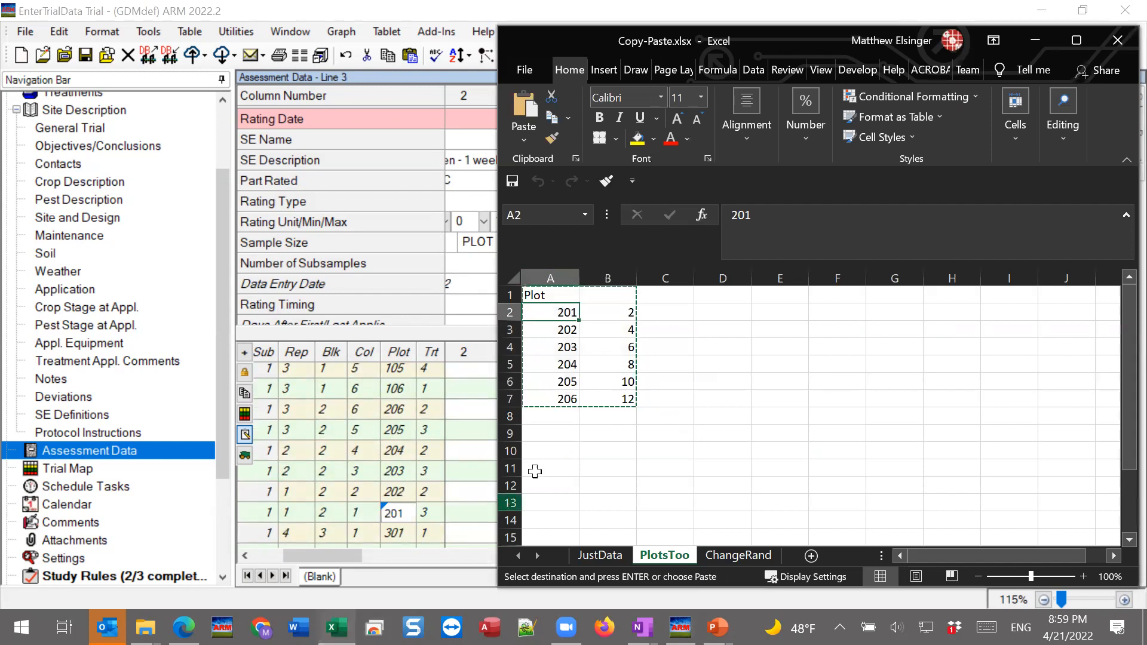
{"action": "left_click", "coordinate": [625, 313]}
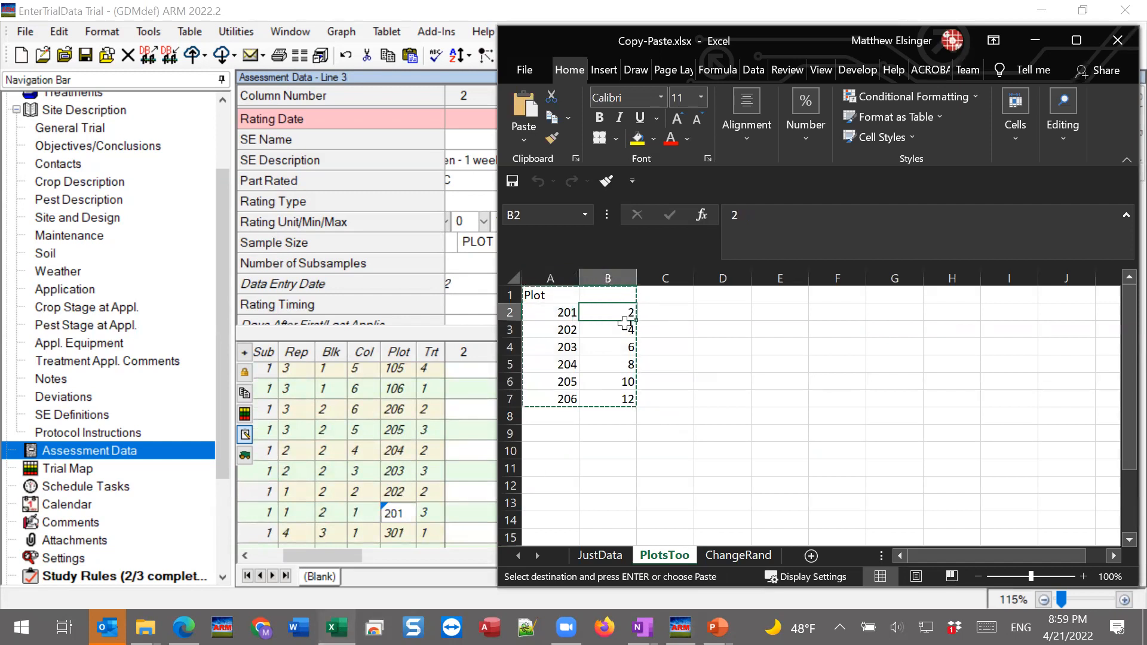
{"action": "left_click", "coordinate": [477, 518]}
{"action": "left_click", "coordinate": [655, 513]}
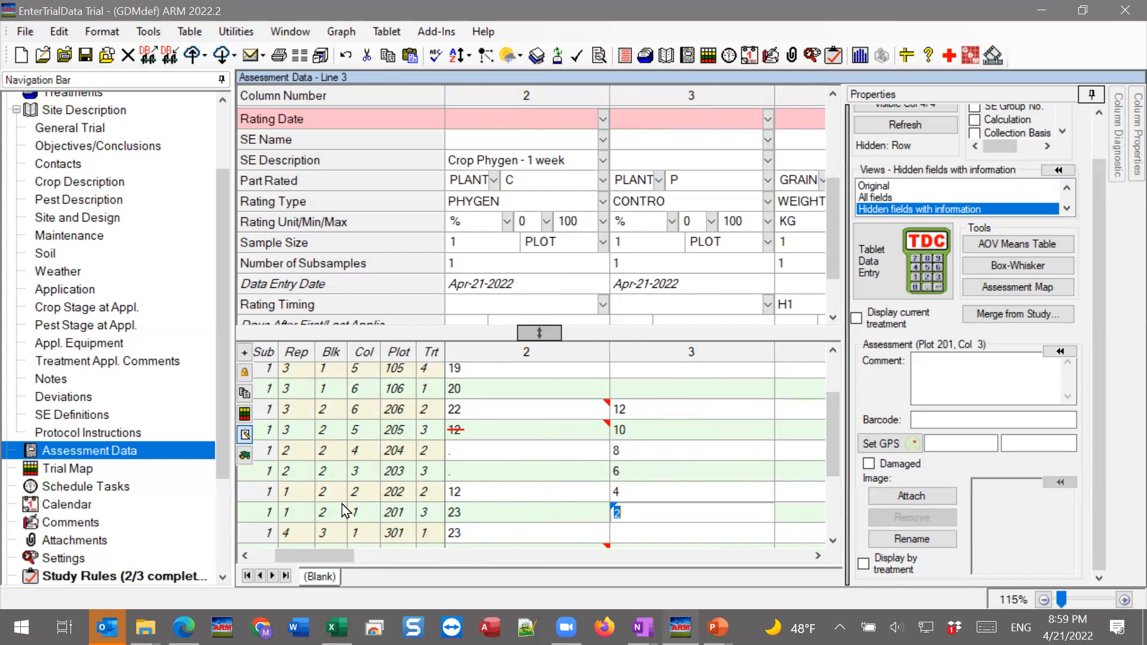
Compare the treatment numbers of plots 101 and 102 on the ChangeRand sheet with the treatments in ARM's assessment data
{"action": "left_click", "coordinate": [336, 627]}
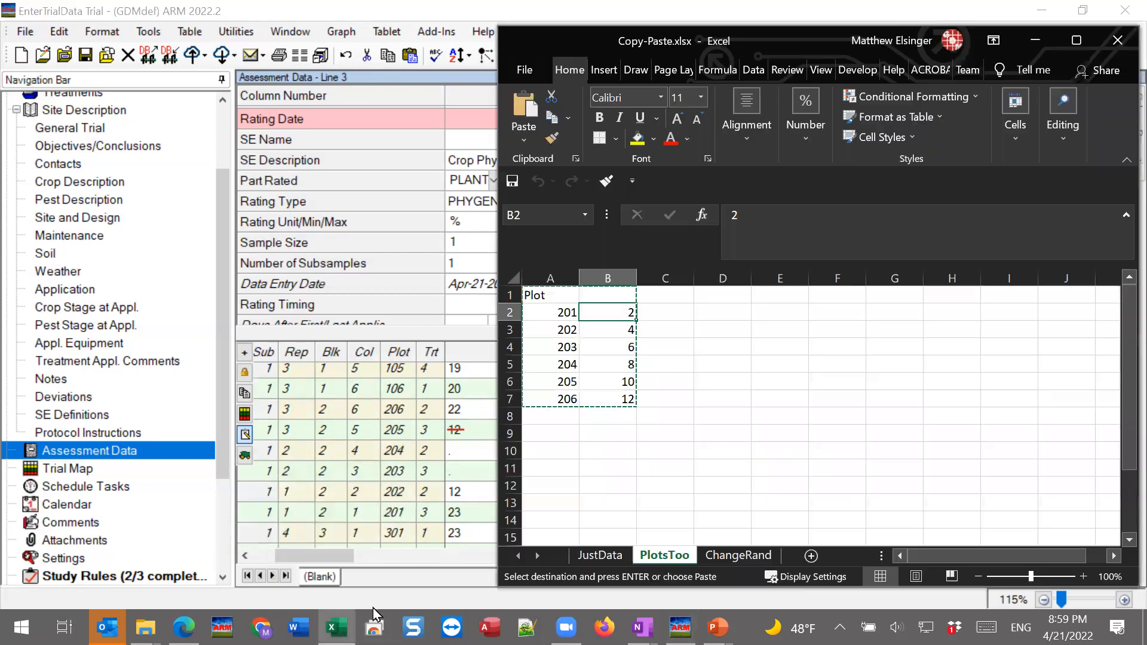
{"action": "left_click", "coordinate": [746, 559]}
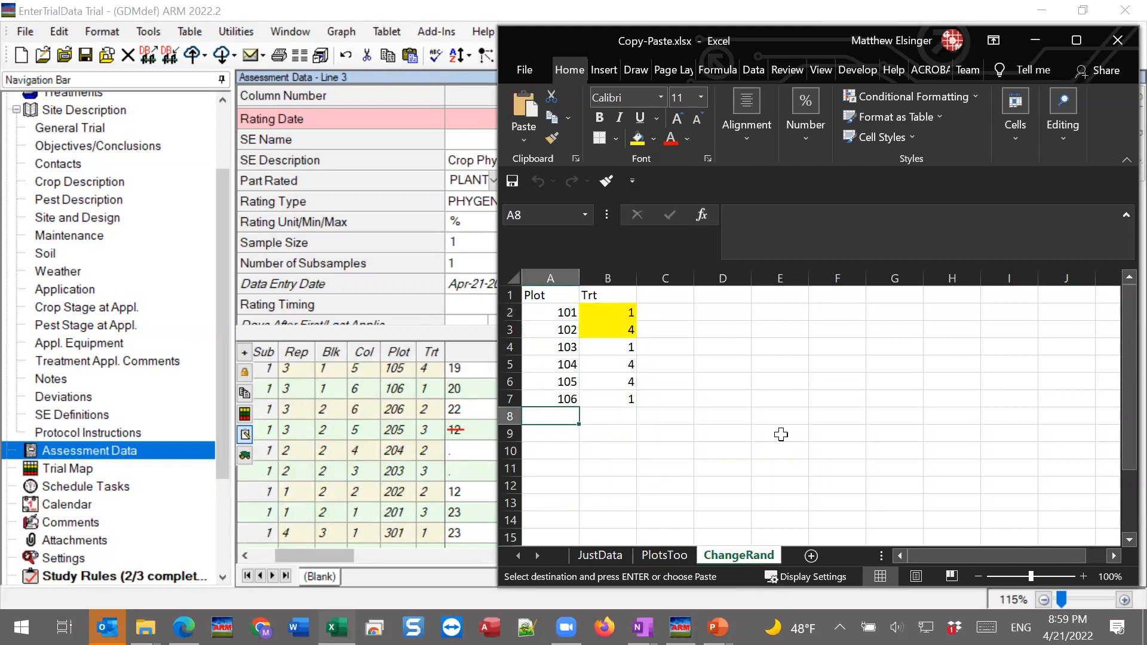
{"action": "left_click", "coordinate": [544, 297]}
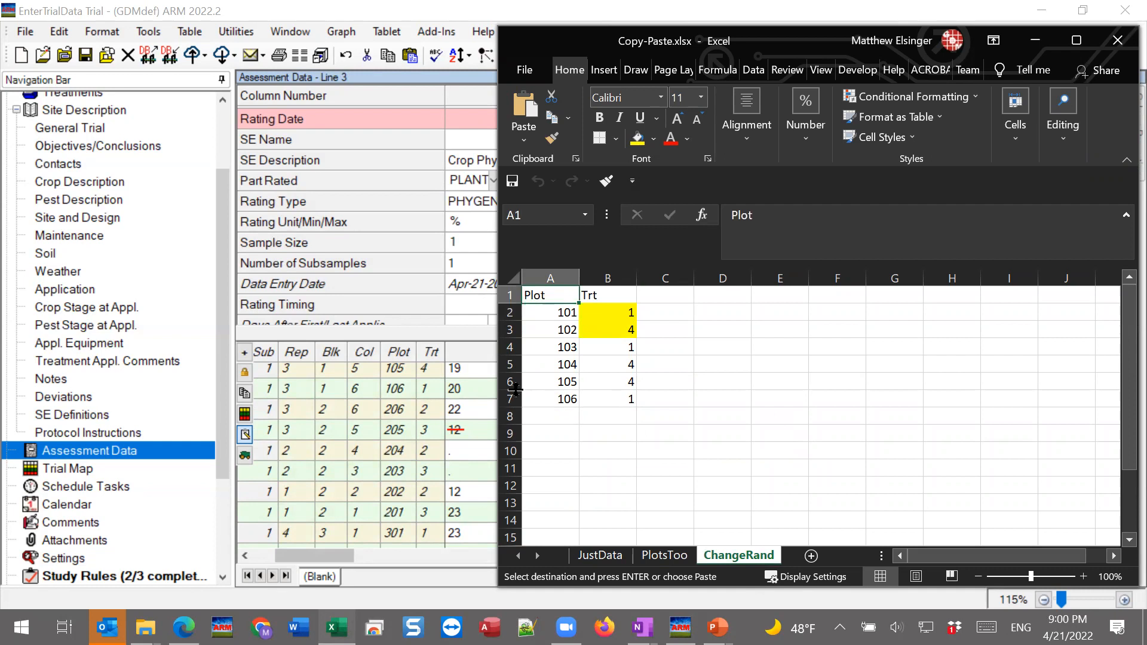
{"action": "left_click", "coordinate": [602, 296]}
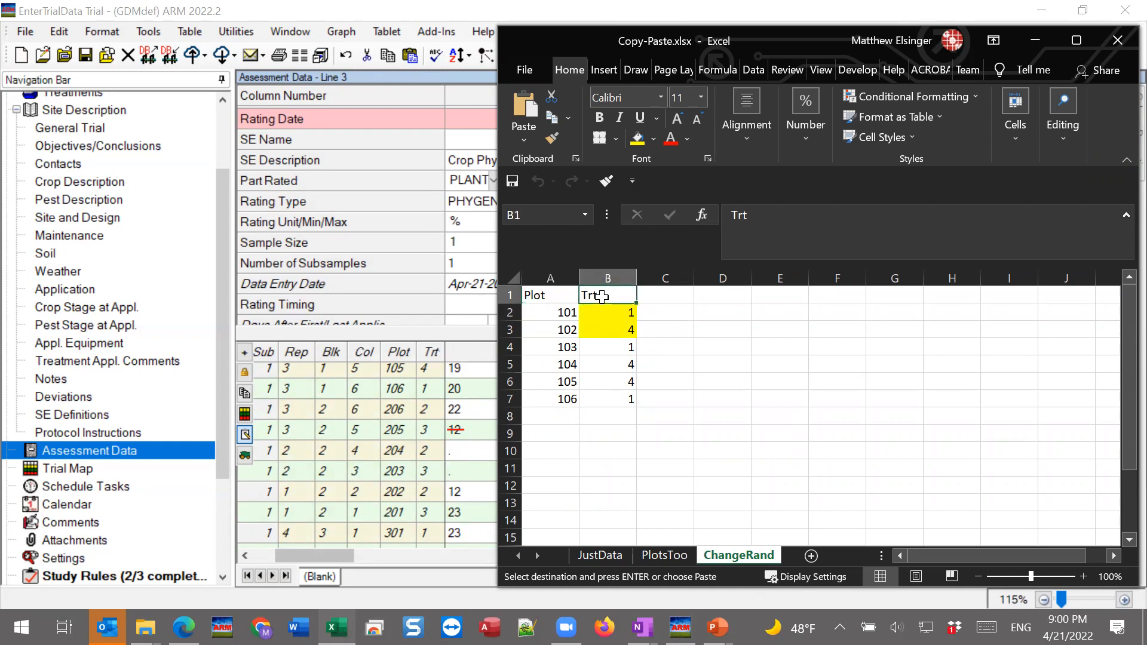
{"action": "scroll", "coordinate": [428, 457], "scroll_direction": "up", "scroll_amount": 2}
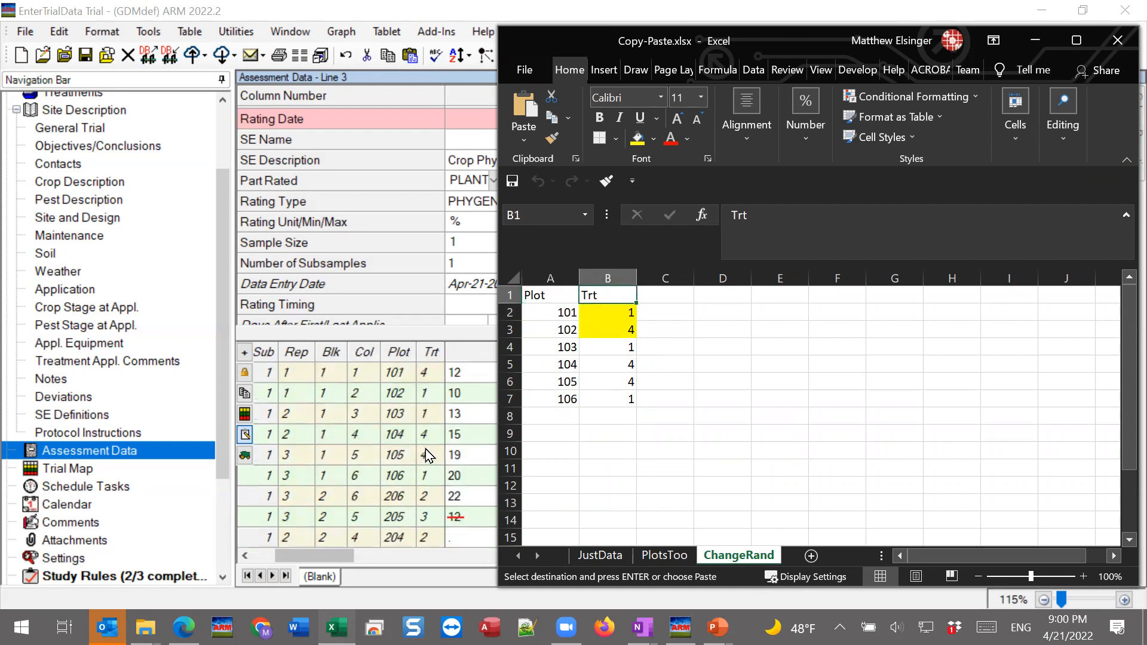
{"action": "left_click", "coordinate": [623, 313]}
{"action": "left_click", "coordinate": [623, 332]}
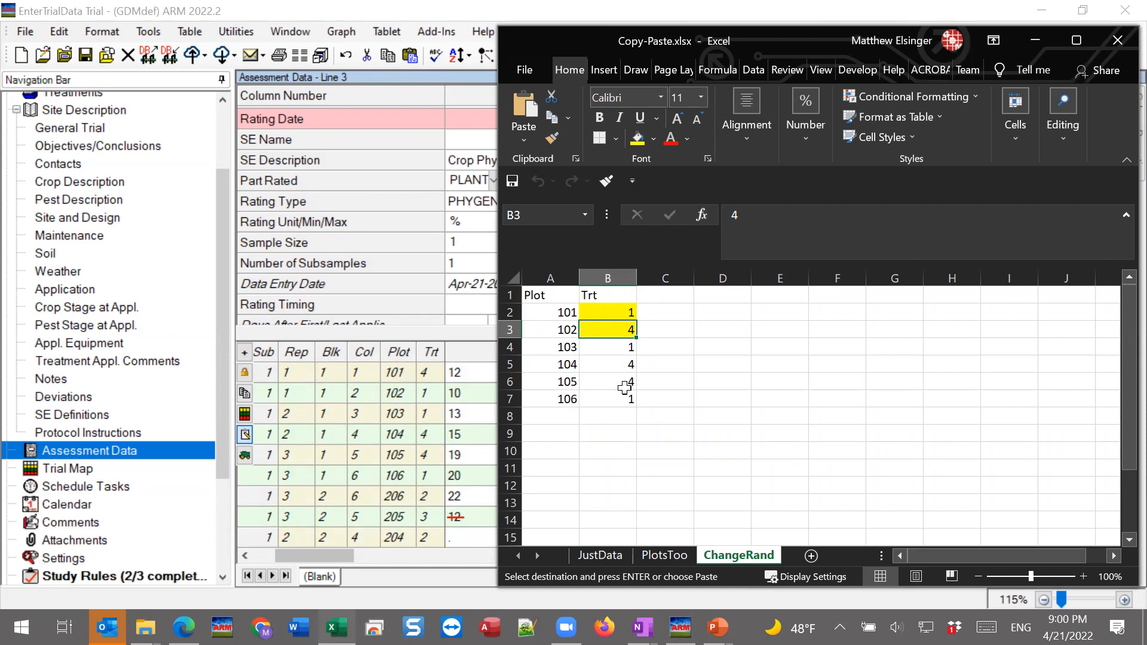
{"action": "left_click", "coordinate": [604, 312]}
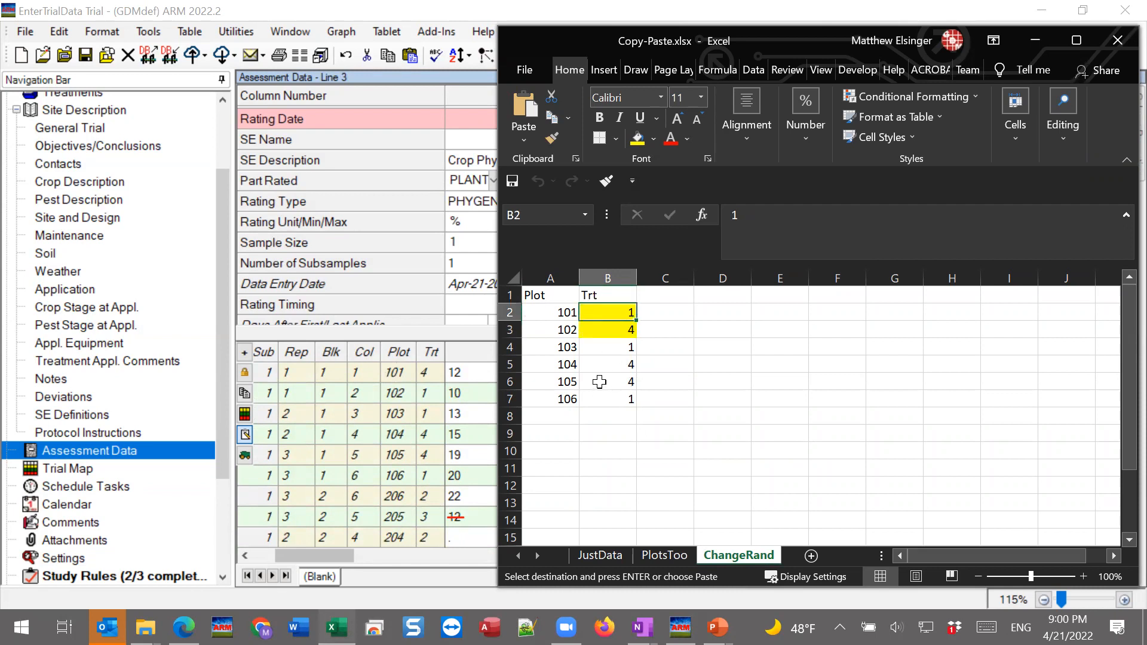
{"action": "left_click", "coordinate": [547, 313]}
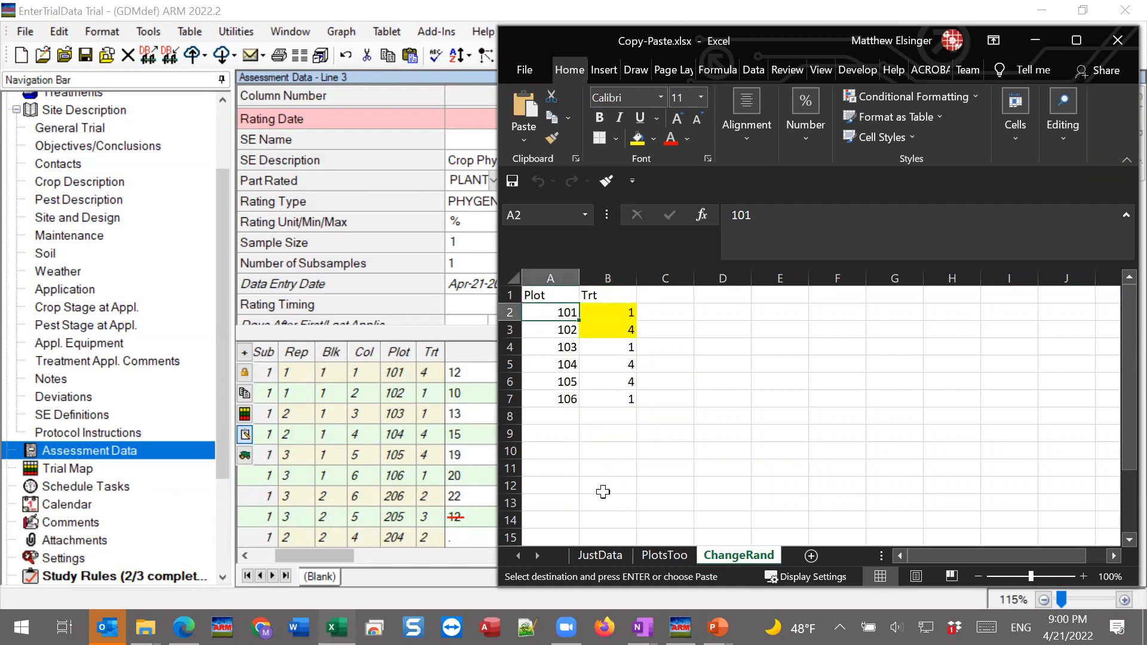
{"action": "left_click", "coordinate": [573, 329]}
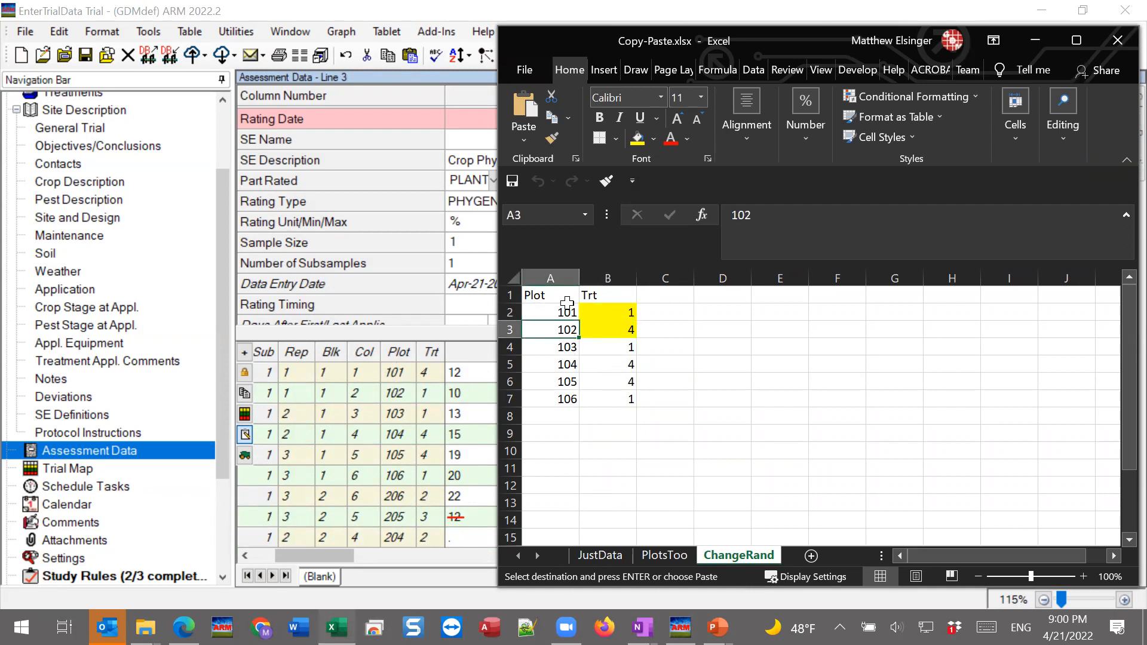
Copy the Plot and Trt columns, A1:B7, from the ChangeRand sheet
{"action": "left_click_drag", "start_coordinate": [557, 291], "coordinate": [589, 400]}
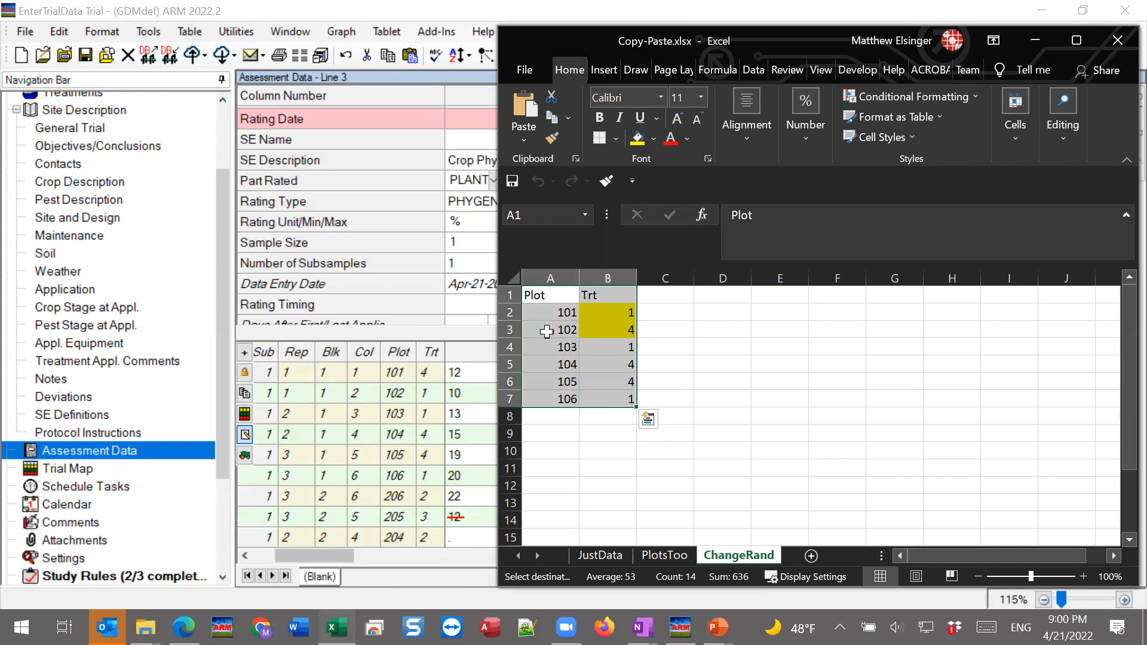
{"action": "right_click", "coordinate": [565, 339]}
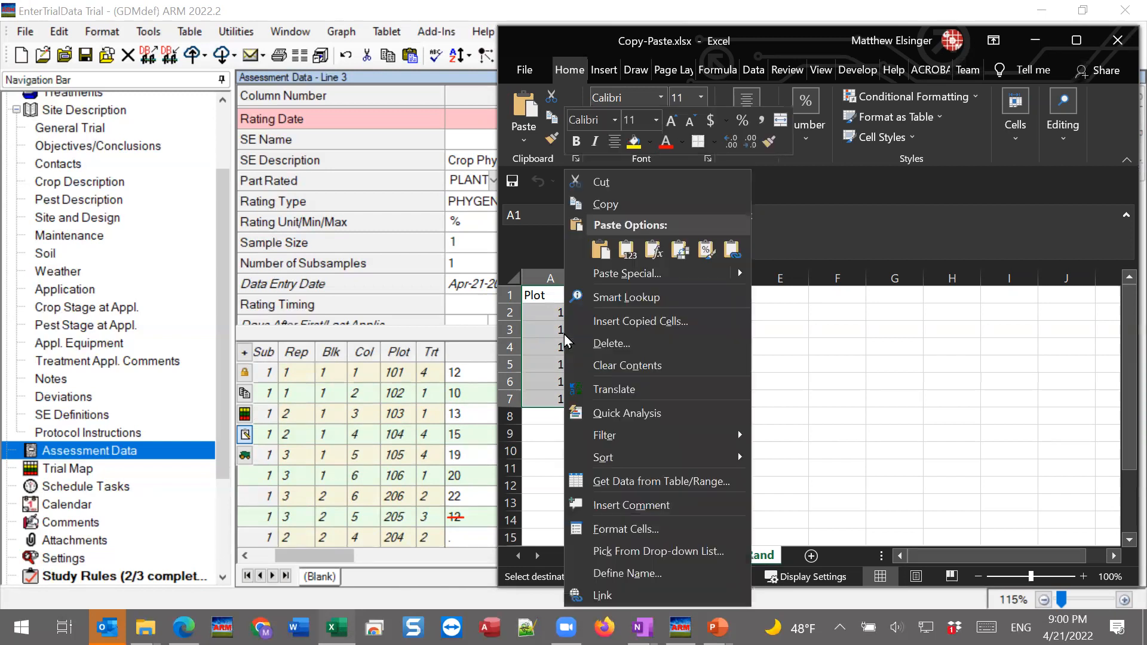
{"action": "left_click", "coordinate": [604, 205]}
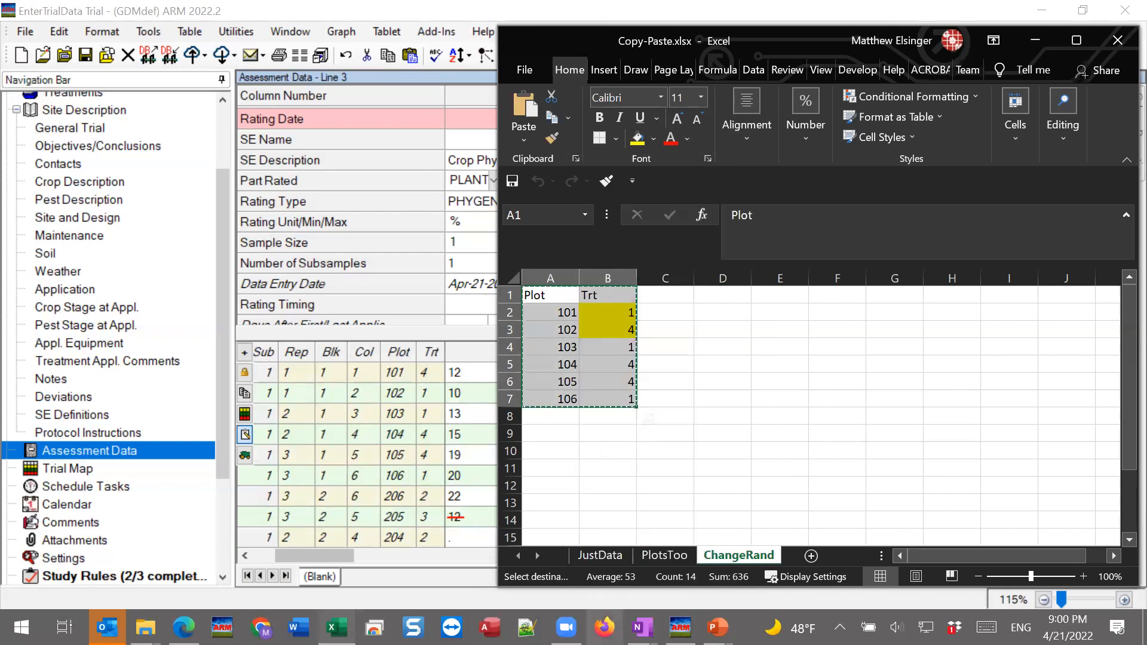
Switch to ARM, paste the copied block into assessment column 4 starting at plot 101, and accept changing the trial's randomization
{"action": "left_click", "coordinate": [325, 564]}
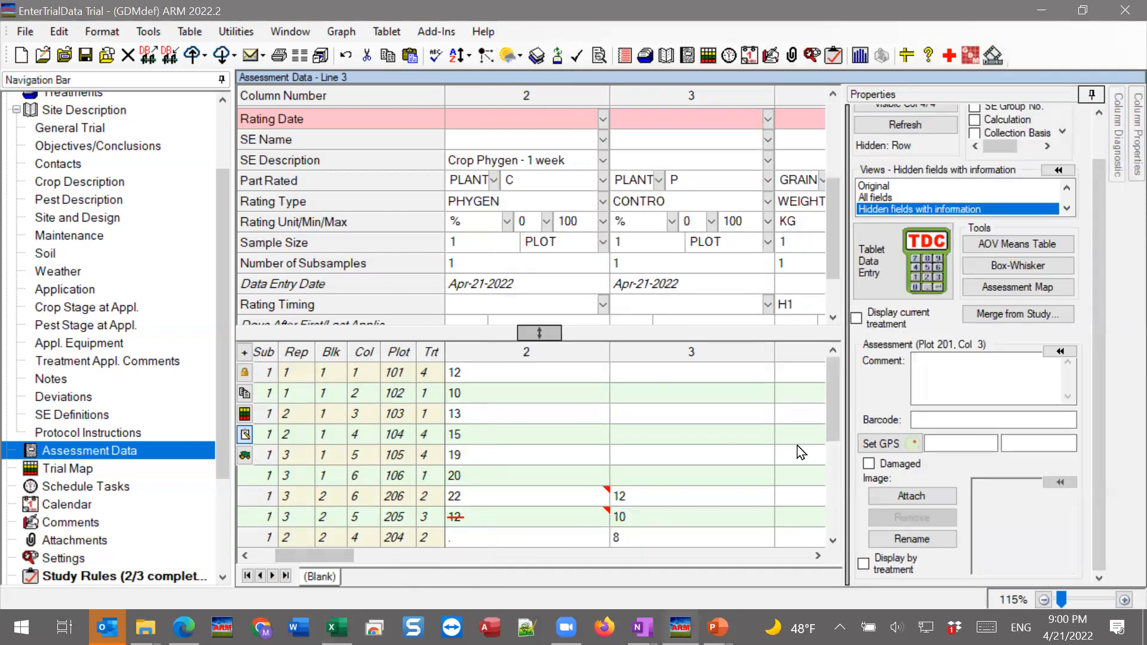
{"action": "left_click", "coordinate": [810, 376]}
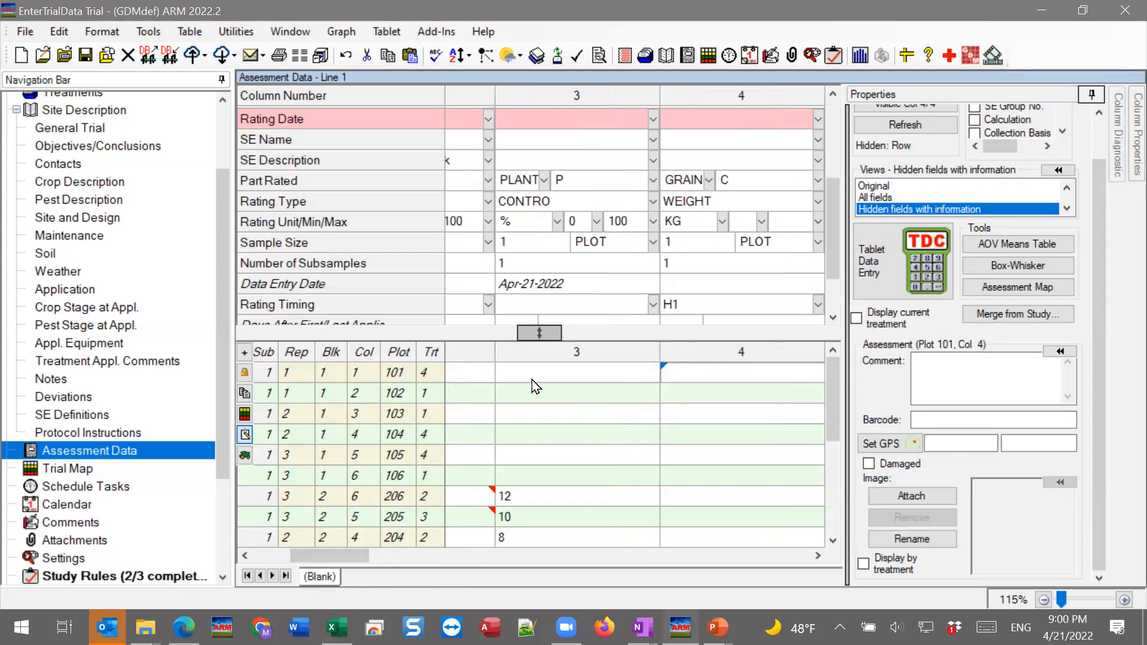
{"action": "right_click", "coordinate": [714, 367]}
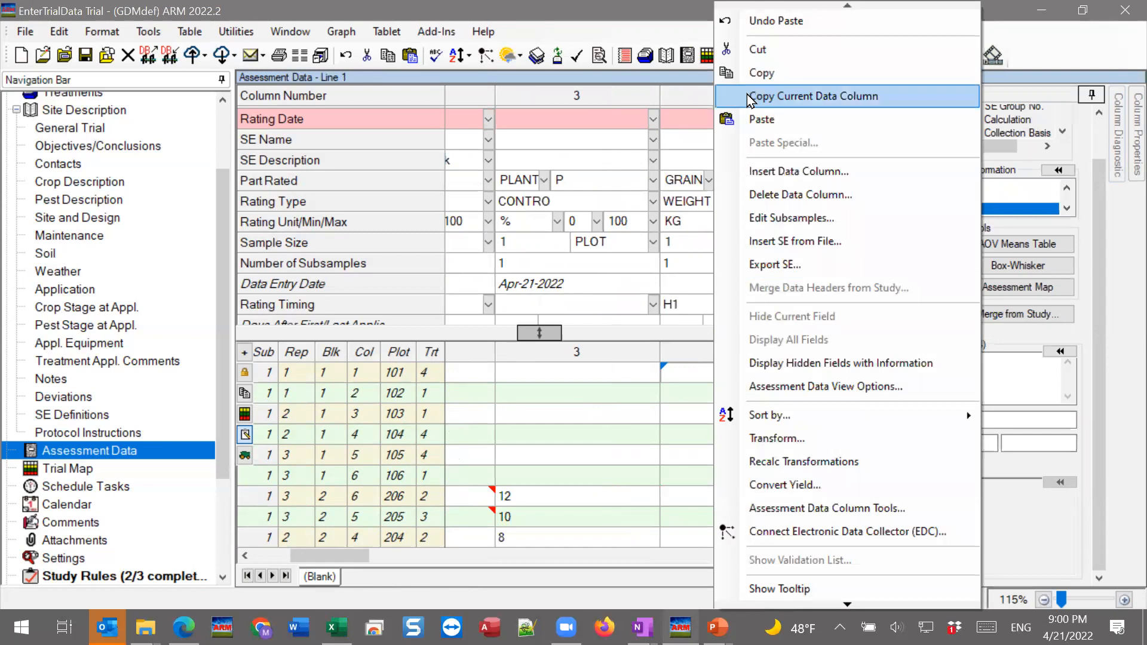
{"action": "left_click", "coordinate": [752, 119]}
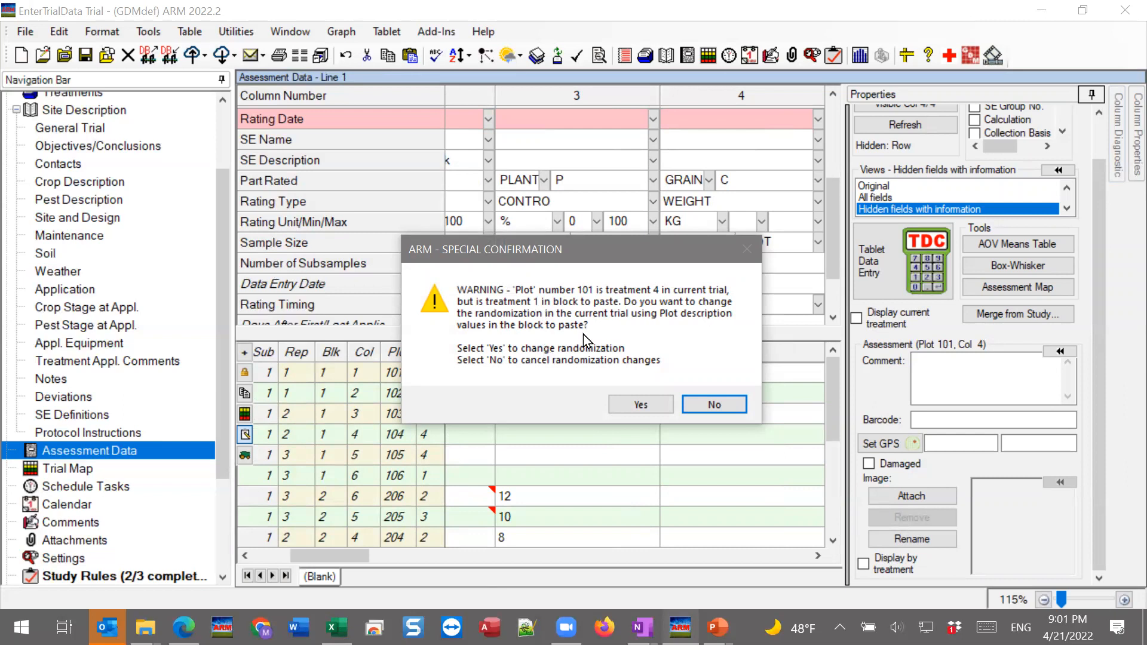
{"action": "left_click", "coordinate": [629, 409]}
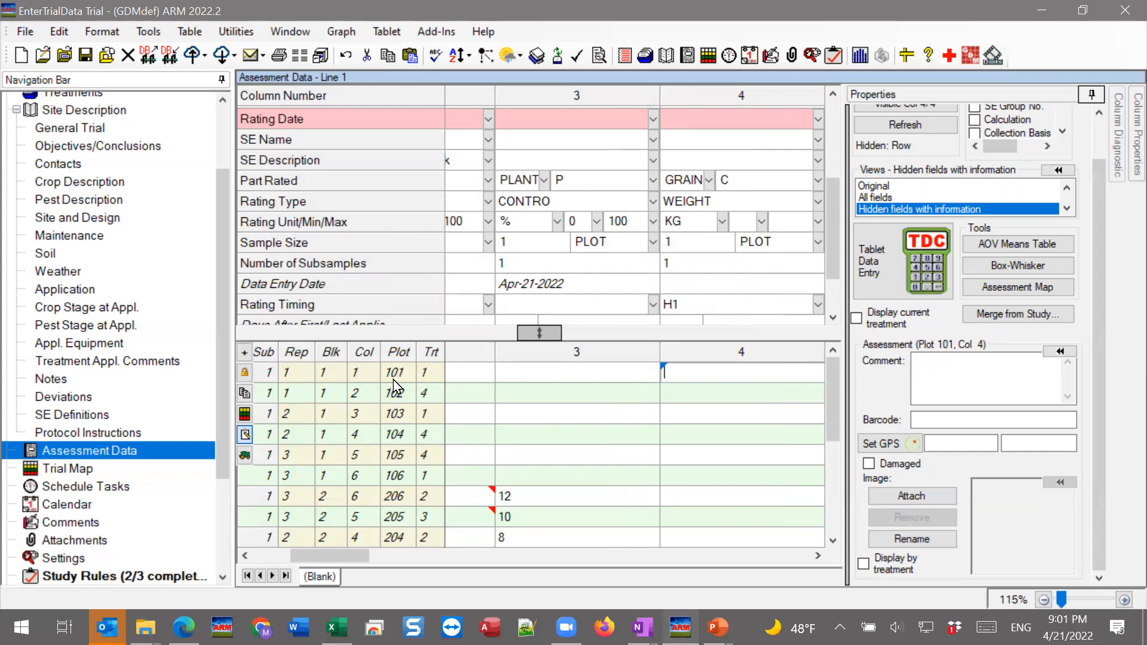
Examine the treatments assigned to plots 101 to 106 on the trial map, and leave the map without changing it
{"action": "left_click", "coordinate": [45, 469]}
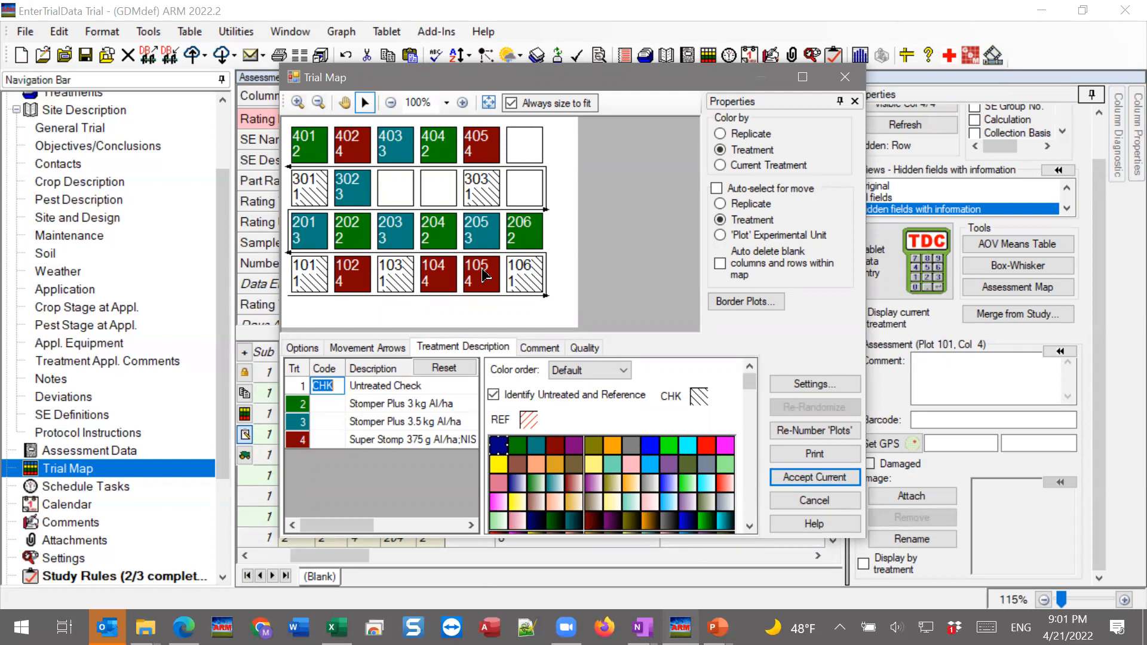
{"action": "left_click", "coordinate": [845, 76]}
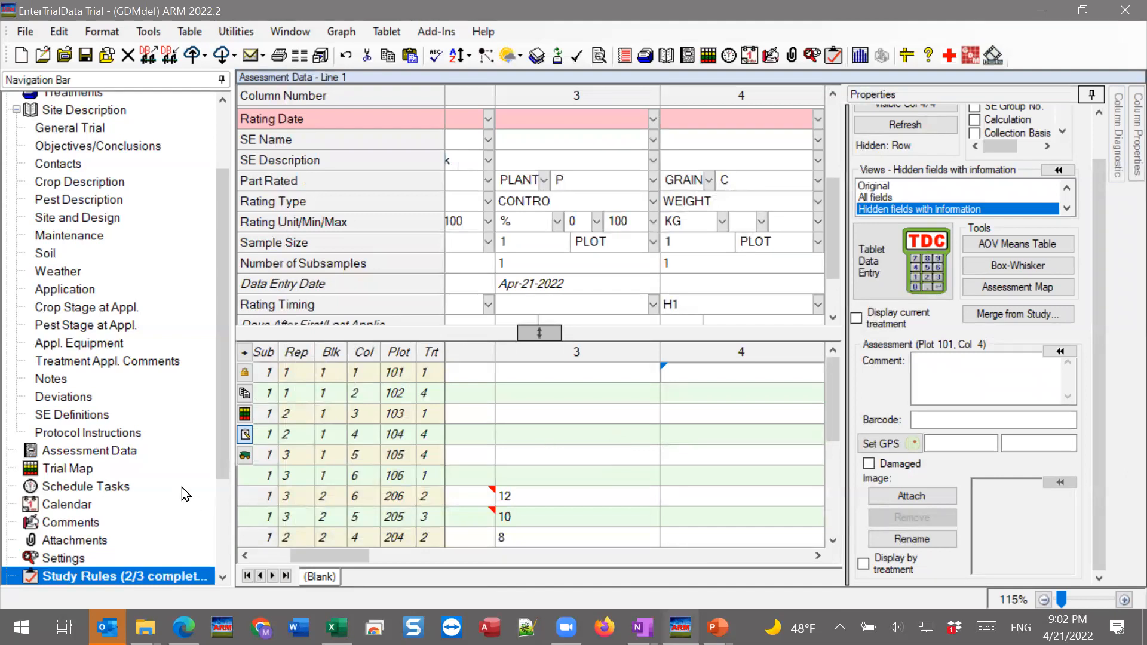
{"action": "left_click", "coordinate": [62, 474]}
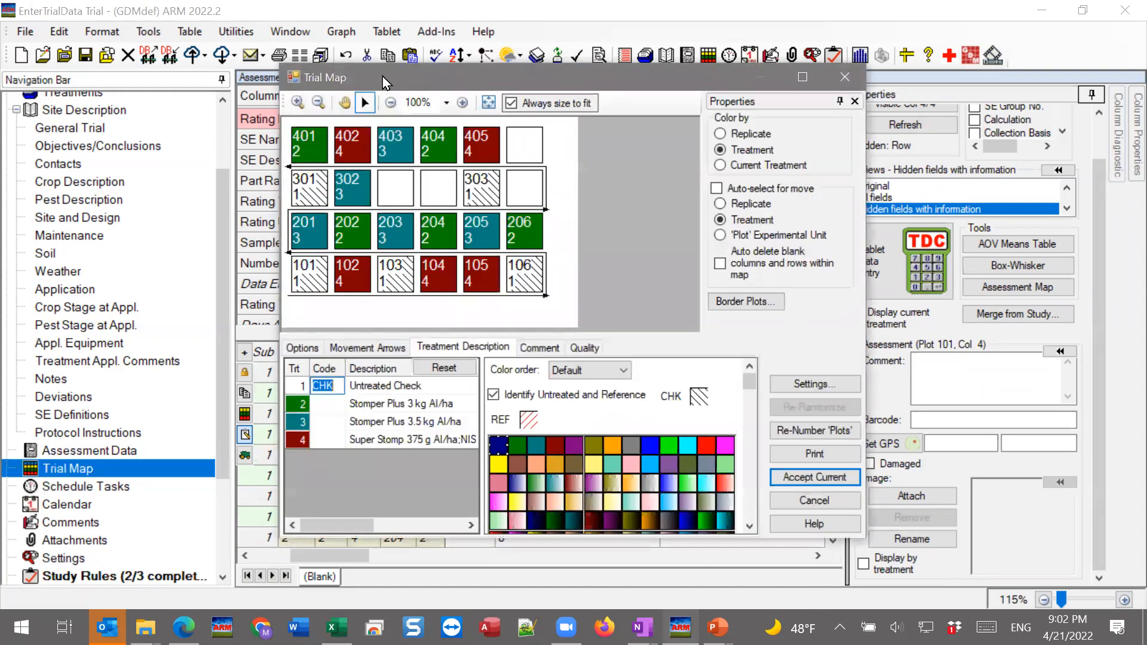
{"action": "left_click_drag", "start_coordinate": [382, 77], "coordinate": [570, 70]}
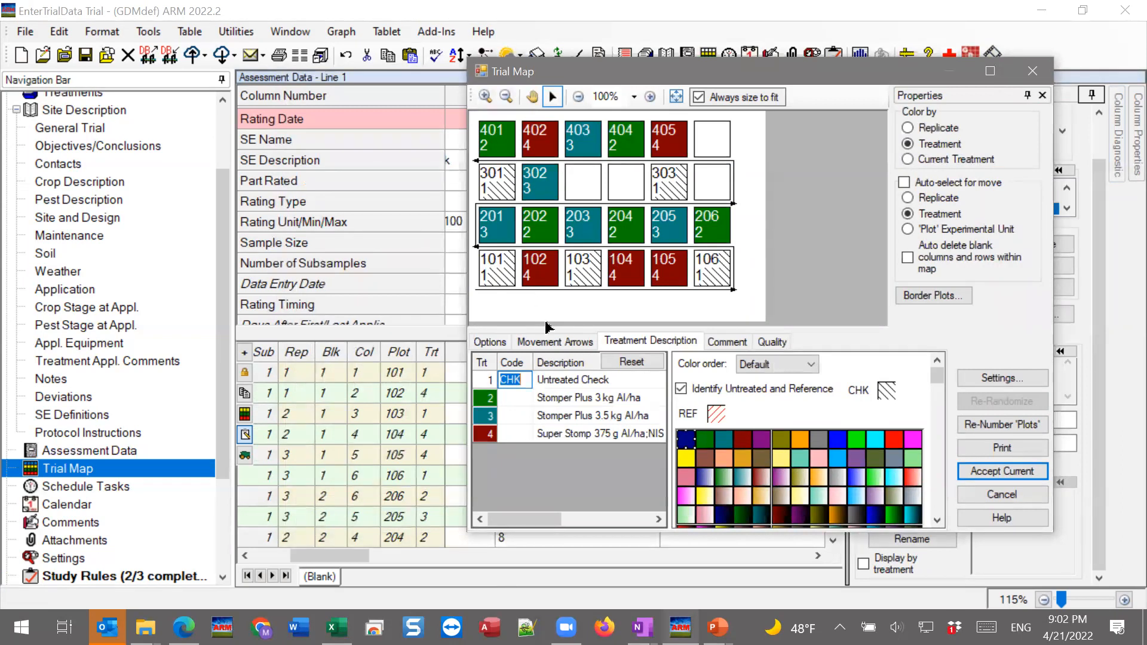
{"action": "left_click", "coordinate": [548, 249]}
{"action": "left_click", "coordinate": [1023, 499]}
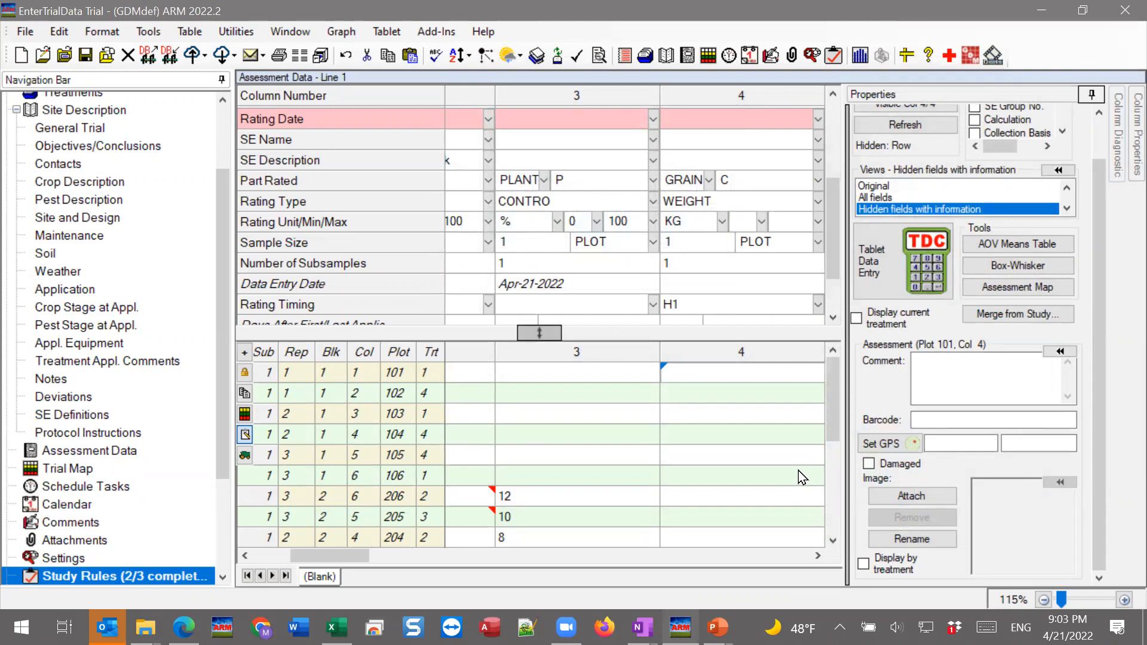
Set the number of subsamples for assessment column 4 to 3
{"action": "left_click", "coordinate": [586, 374]}
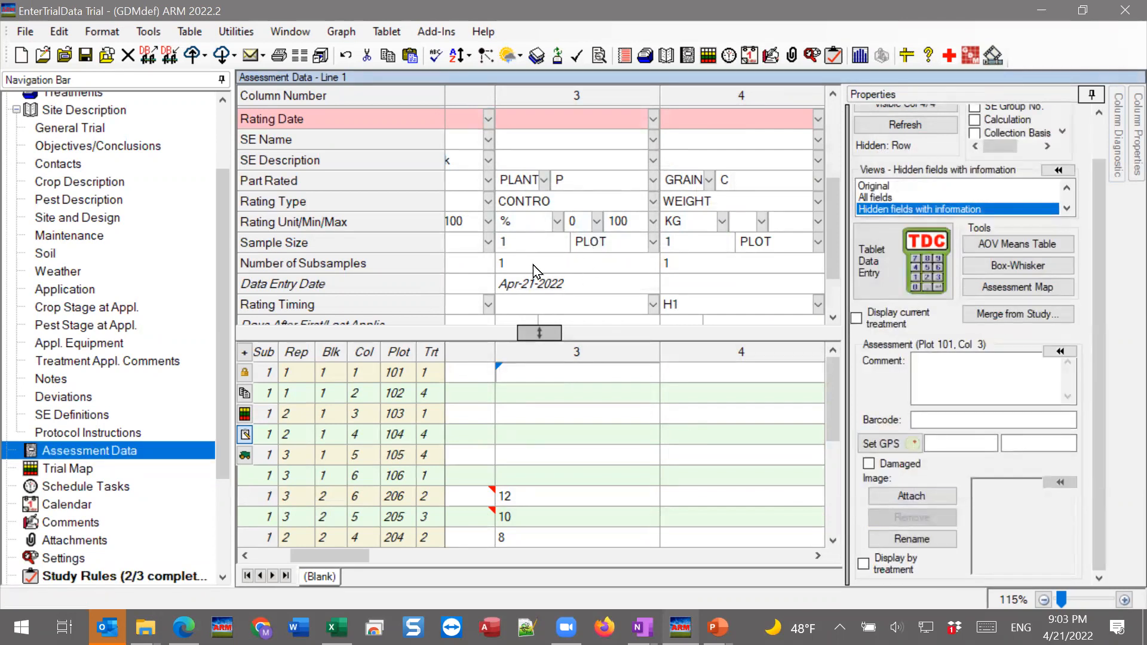
{"action": "left_click", "coordinate": [712, 266]}
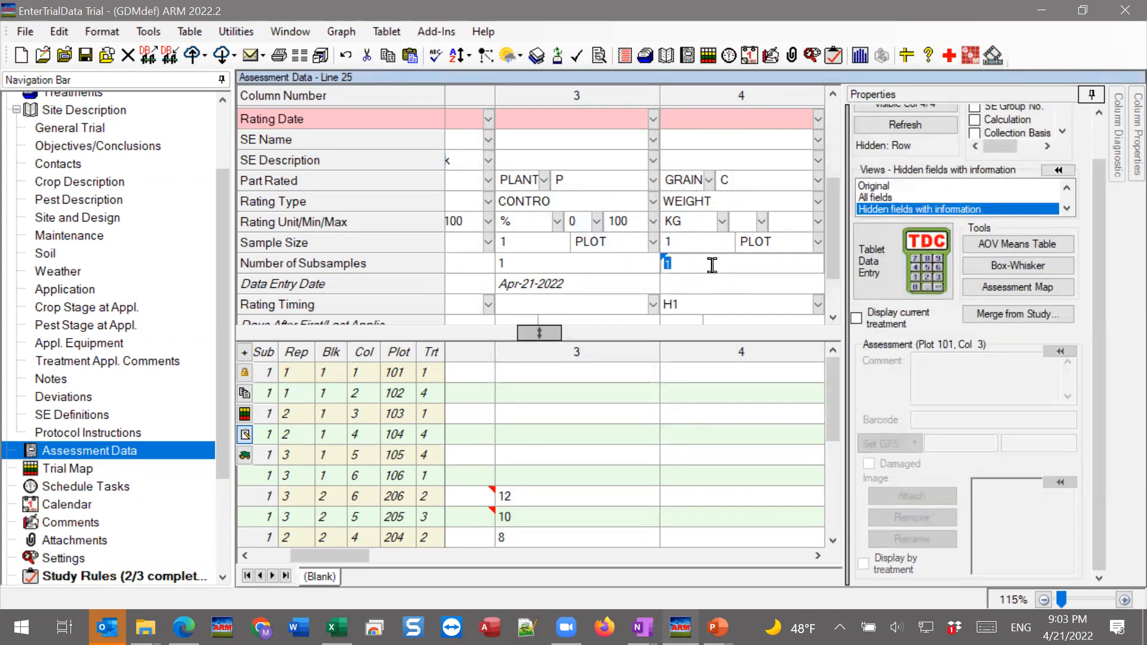
{"action": "type", "text": "3"}
{"action": "key", "text": "Return"}
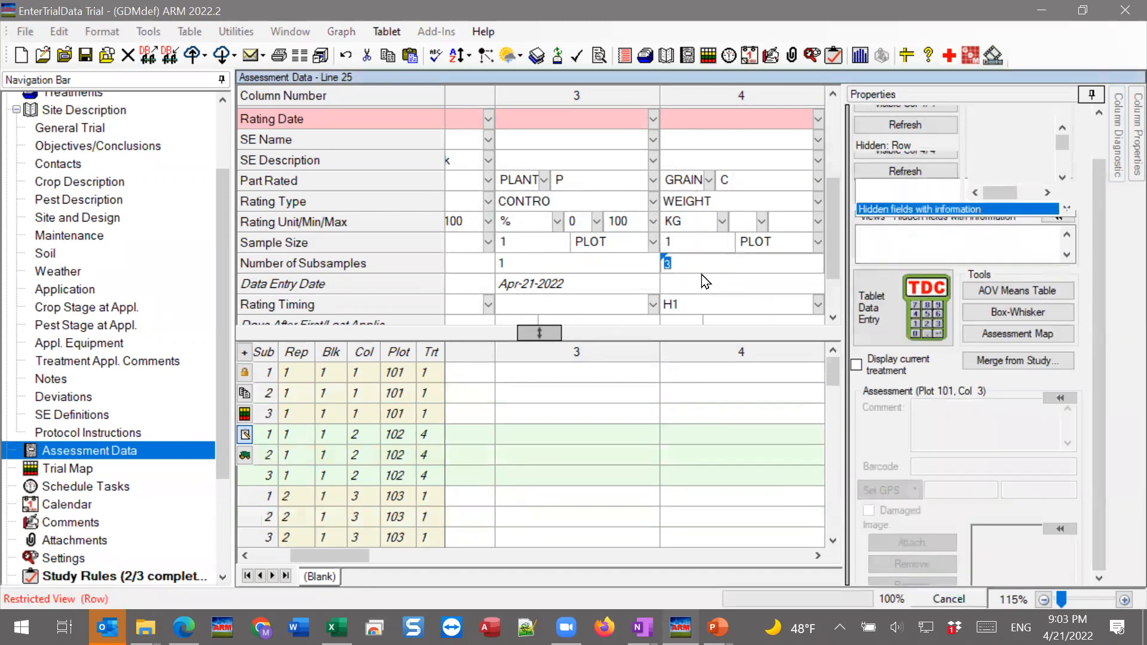
Enter column 4 subsample values 12, 14 and a missing-data dot for plot 101, and 14, 20 and 22 for plot 102
{"action": "left_click", "coordinate": [690, 372]}
{"action": "type", "text": "1"}
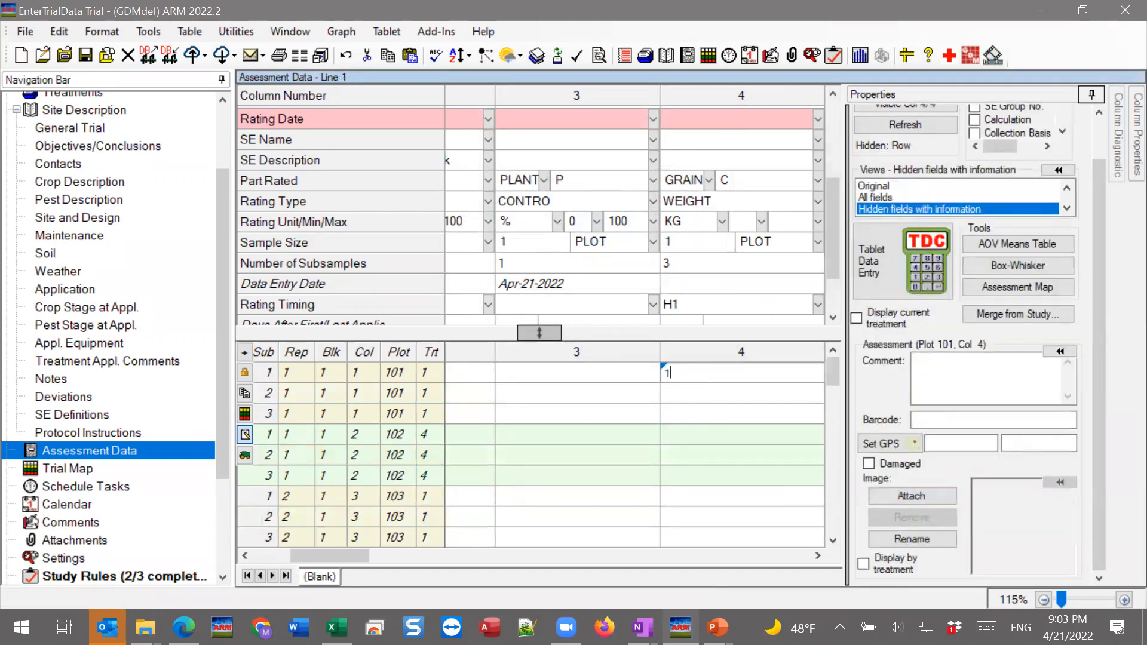
{"action": "type", "text": "2"}
{"action": "key", "text": "Return"}
{"action": "type", "text": "14"}
{"action": "key", "text": "Return"}
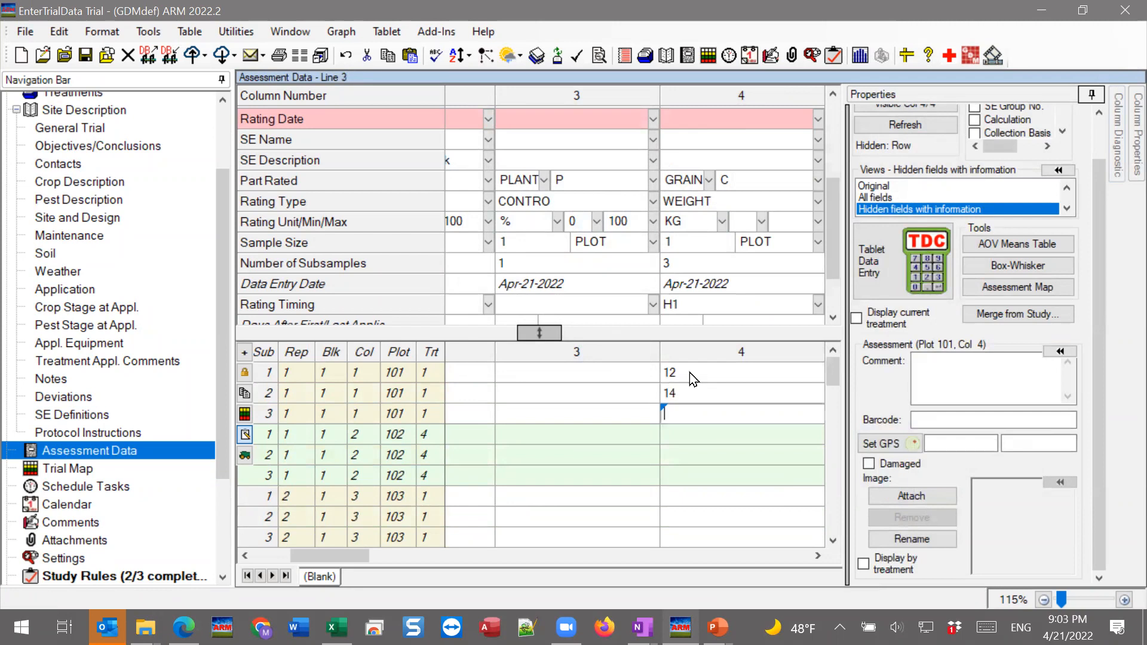
{"action": "type", "text": "."}
{"action": "key", "text": "Return"}
{"action": "type", "text": "14"}
{"action": "key", "text": "Return"}
{"action": "type", "text": "20"}
{"action": "key", "text": "Return"}
{"action": "type", "text": "22"}
{"action": "key", "text": "Return"}
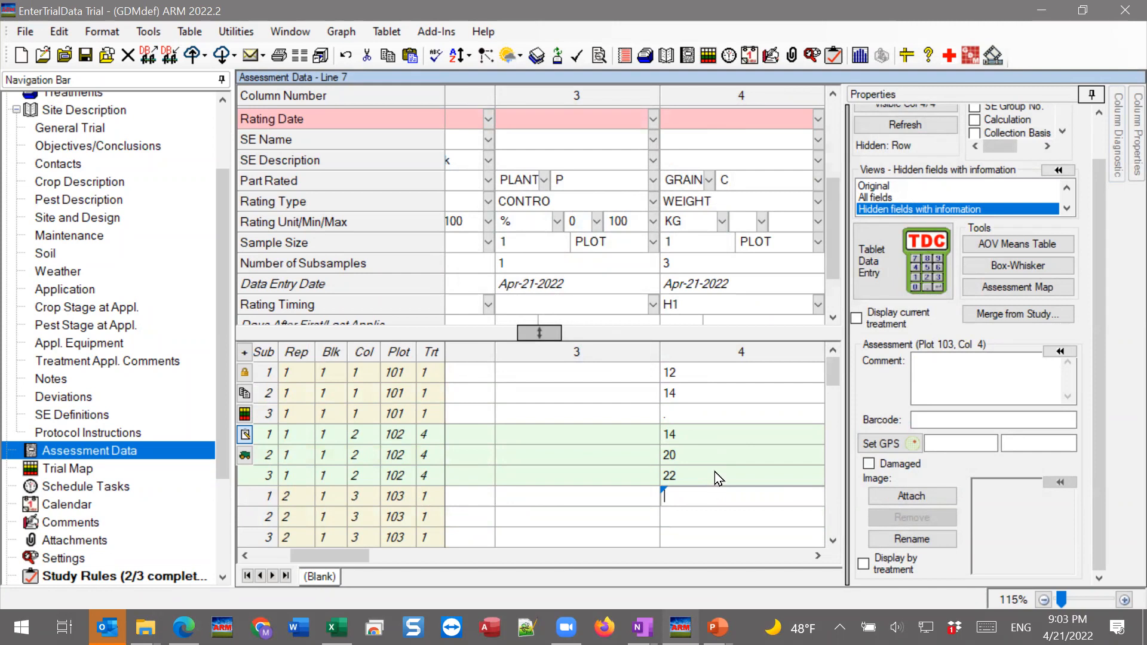
Compare the column 4 subsample values of plots 101 and 102, including the missing third subsample of plot 101
{"action": "left_click", "coordinate": [729, 392]}
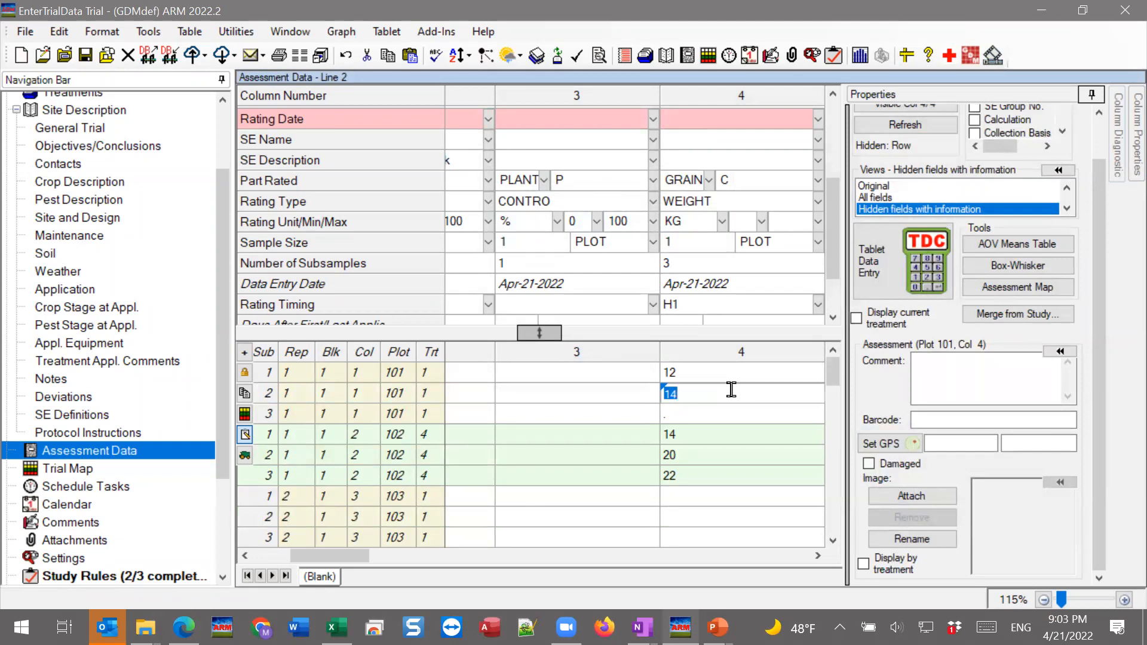
{"action": "left_click", "coordinate": [711, 435]}
{"action": "left_click_drag", "start_coordinate": [711, 435], "coordinate": [724, 478]}
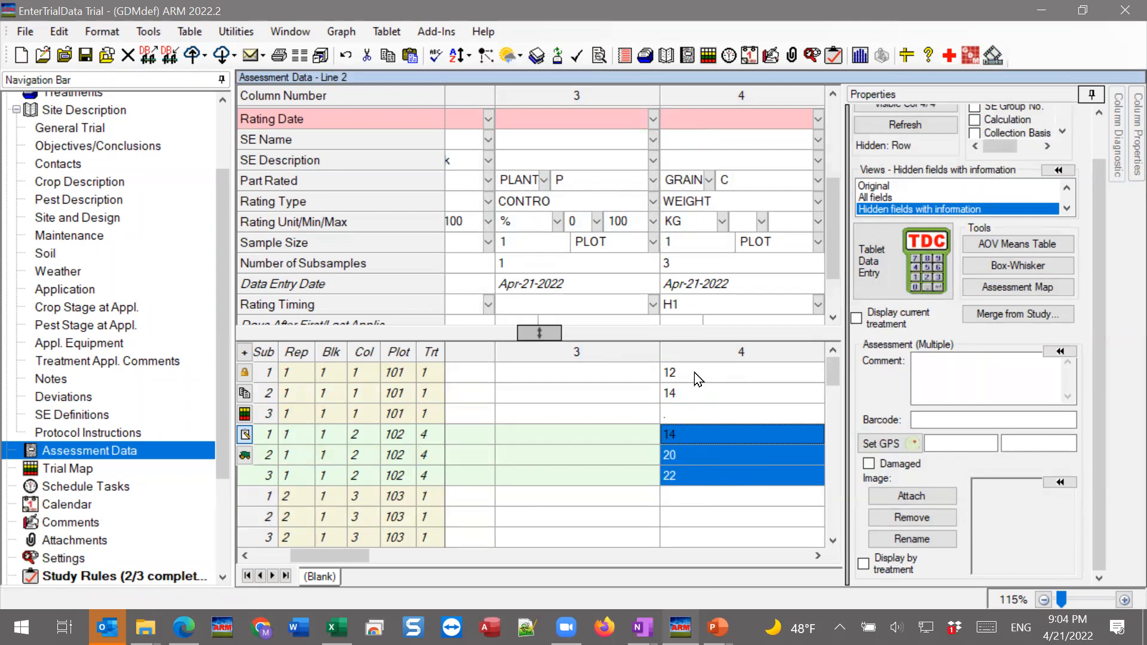
{"action": "left_click_drag", "start_coordinate": [695, 374], "coordinate": [695, 414]}
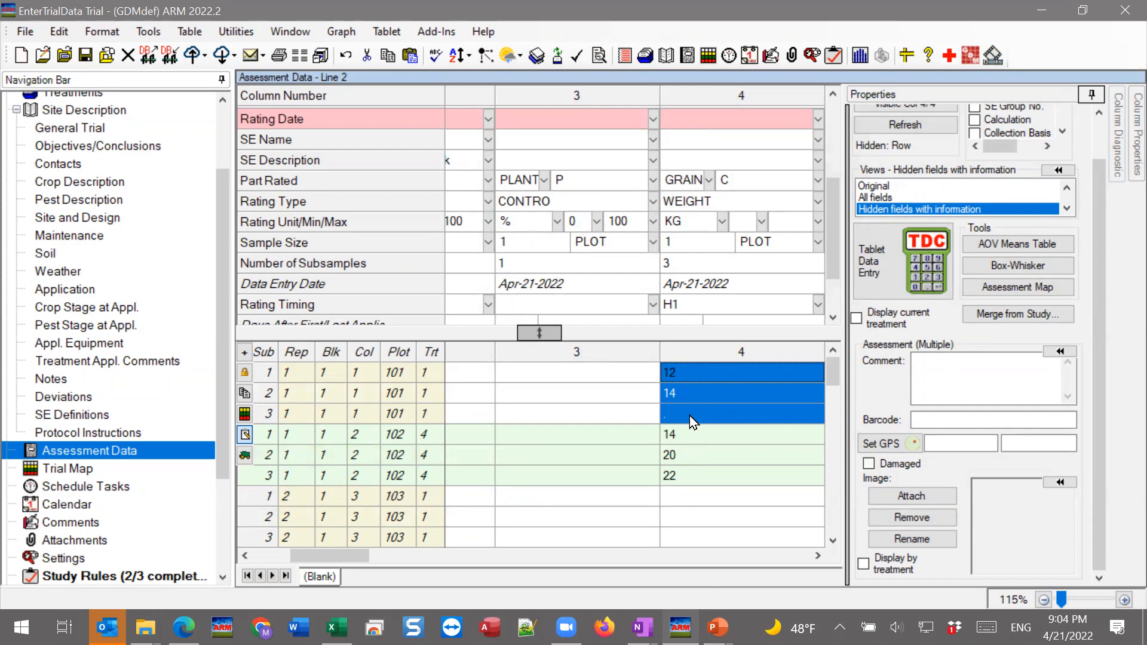
{"action": "left_click", "coordinate": [685, 378]}
{"action": "left_click", "coordinate": [682, 410]}
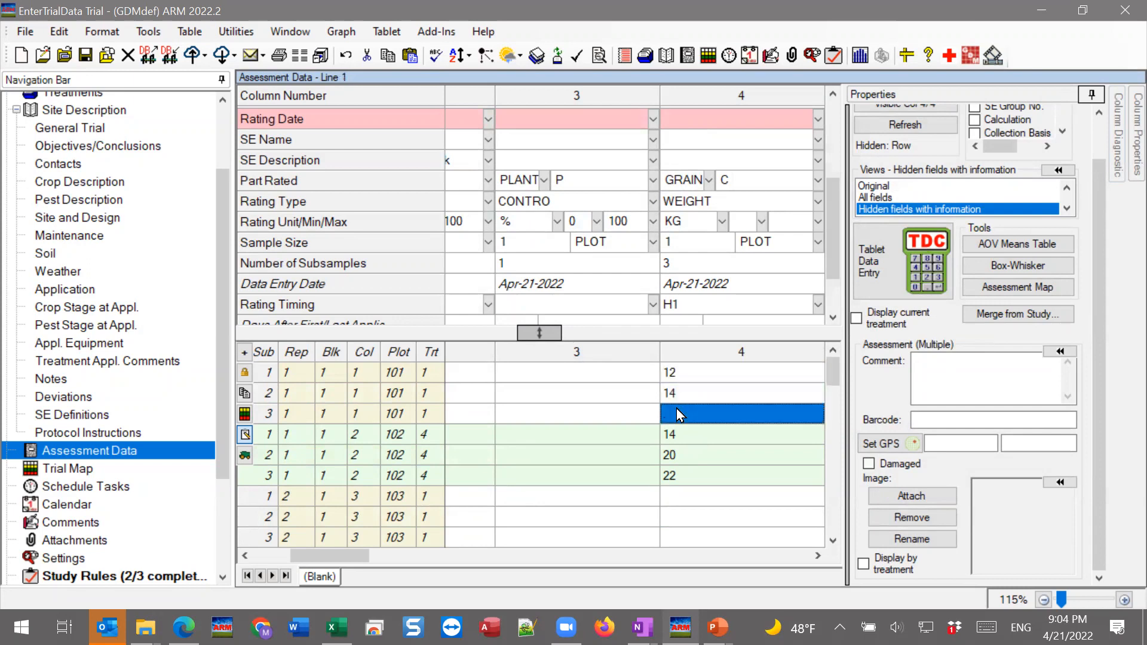
{"action": "left_click_drag", "start_coordinate": [675, 377], "coordinate": [674, 393]}
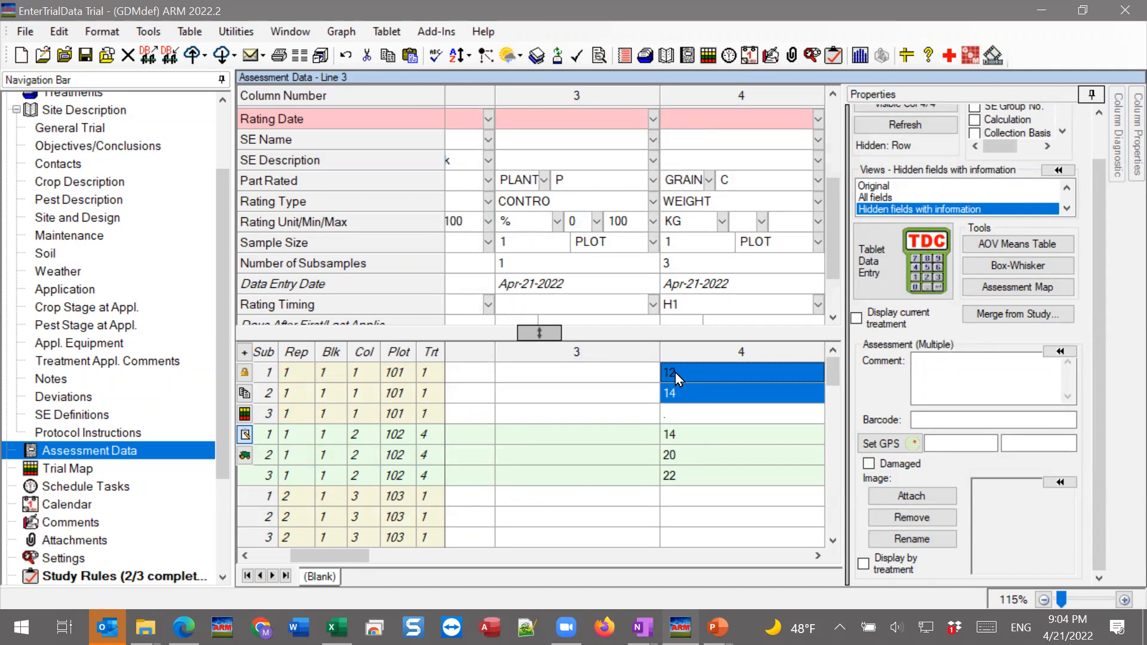
Try 13 as the third subsample value of plot 101 in column 4, and restore the missing-data dot
{"action": "left_click", "coordinate": [680, 413]}
{"action": "type", "text": "13"}
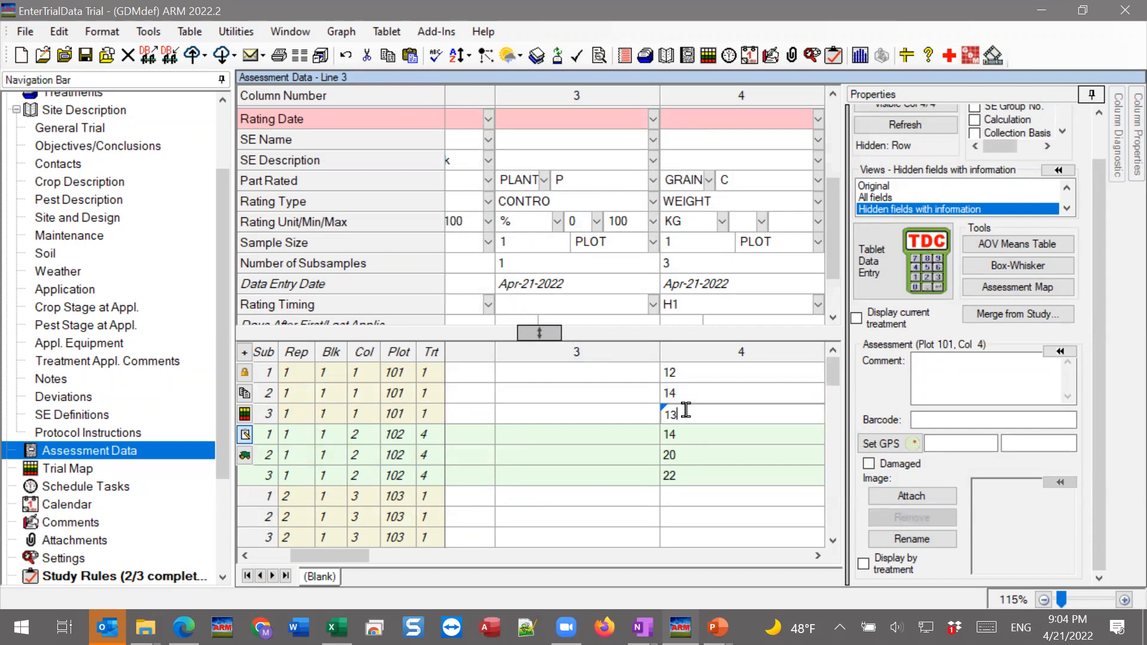
{"action": "key", "text": "BackSpace"}
{"action": "key", "text": "BackSpace"}
{"action": "type", "text": "."}
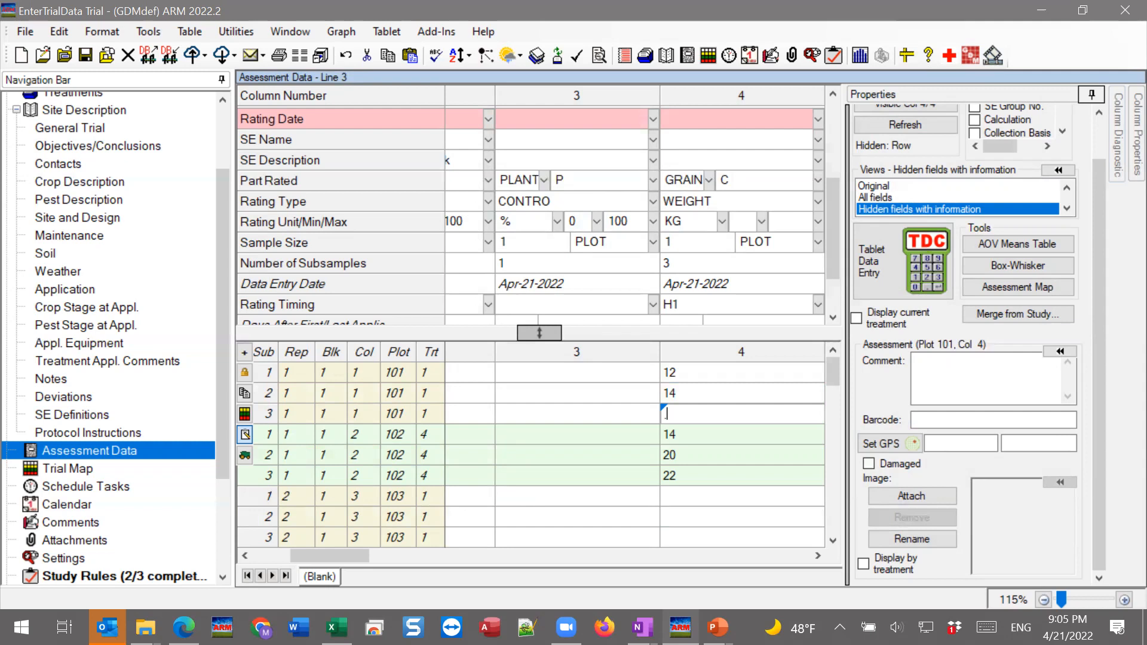
Review the three column 4 subsample values of plot 102
{"action": "left_click_drag", "start_coordinate": [700, 429], "coordinate": [692, 483]}
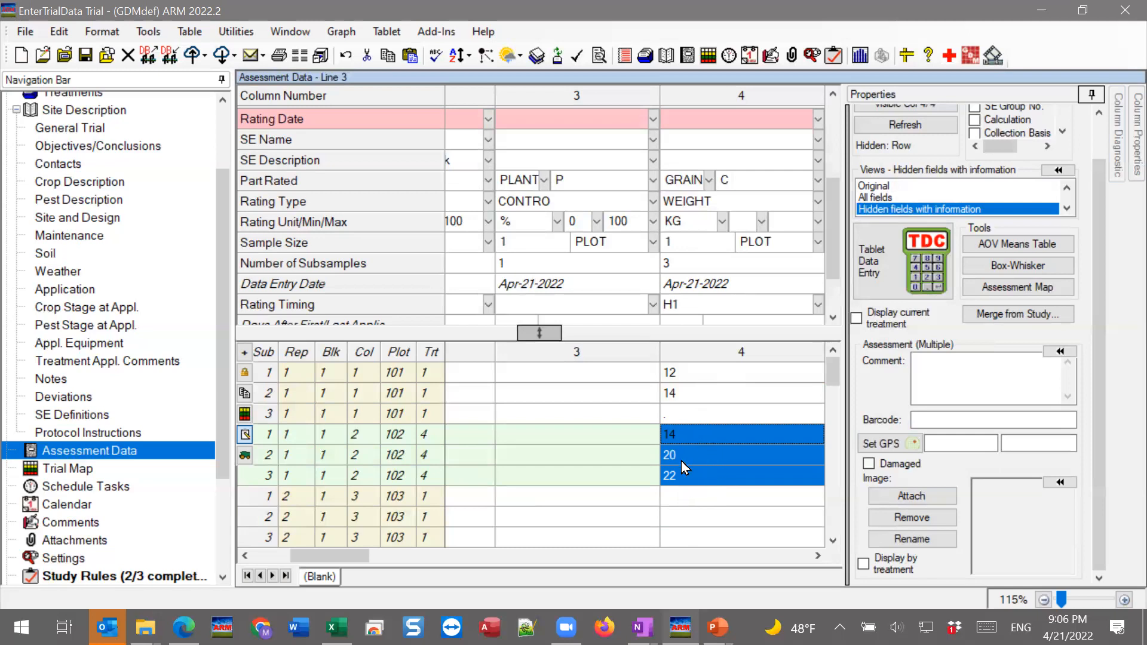
{"action": "left_click", "coordinate": [691, 497]}
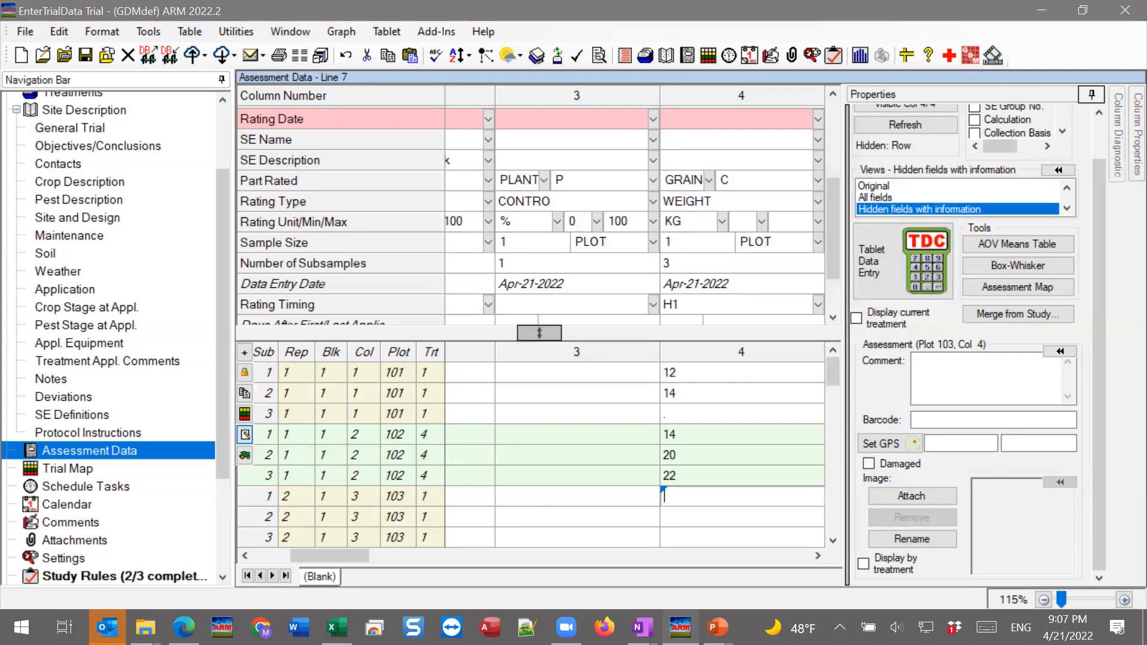
Switch to the PowerPoint presentation and show slide 2, Data Confirmation
{"action": "key", "text": "alt+Tab"}
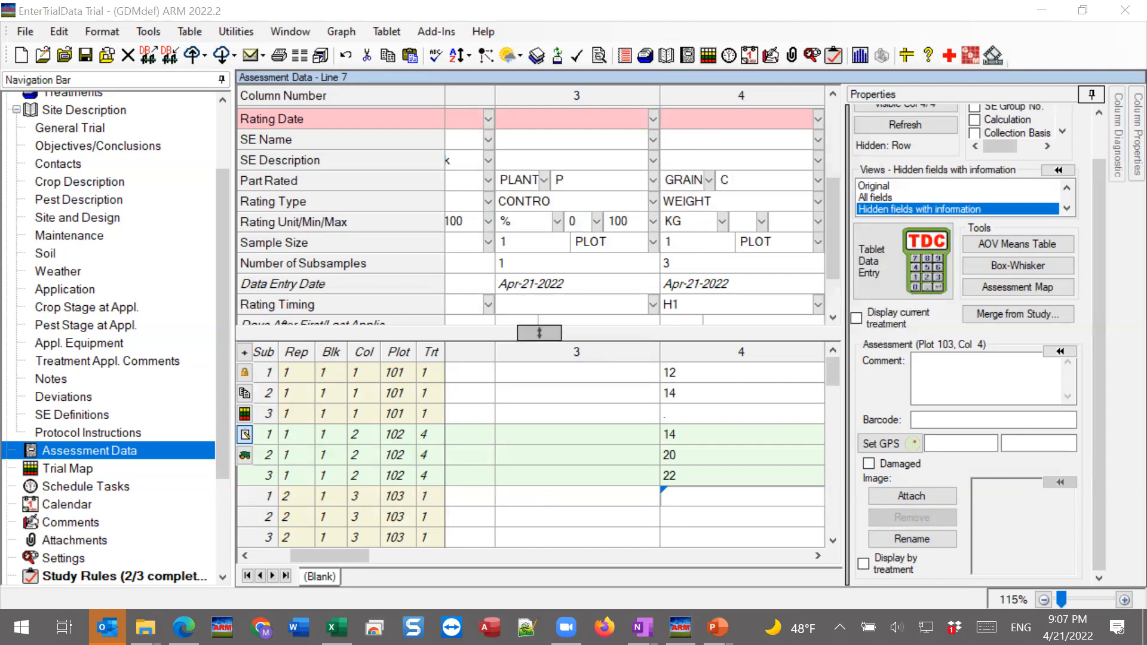
{"action": "left_click", "coordinate": [718, 628]}
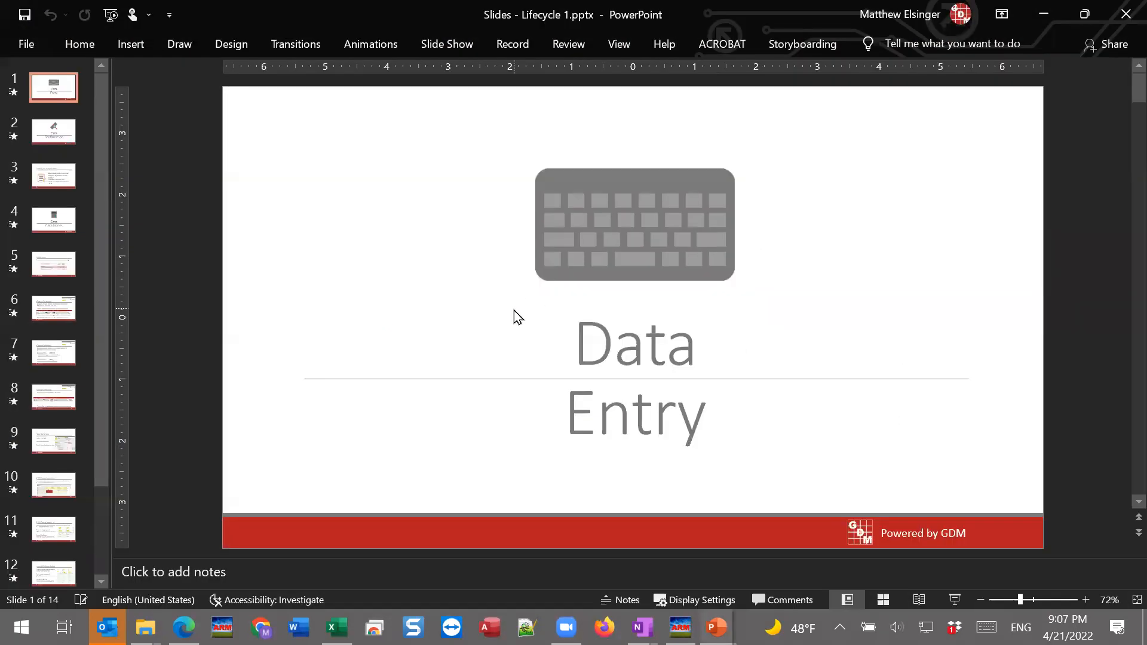
{"action": "left_click", "coordinate": [67, 137]}
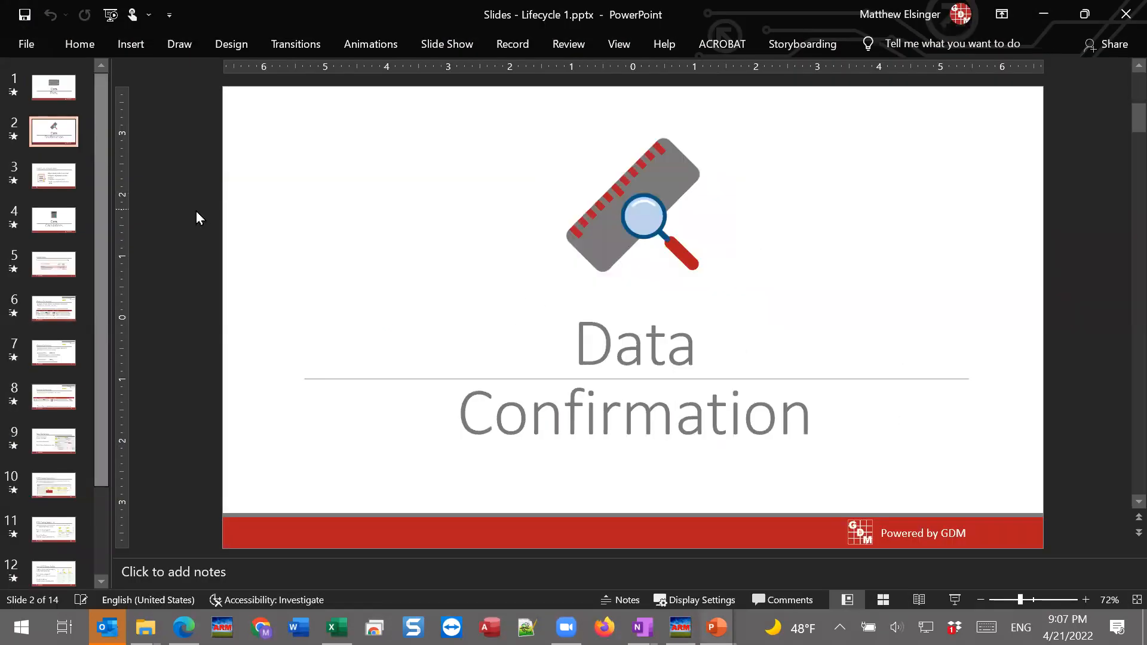
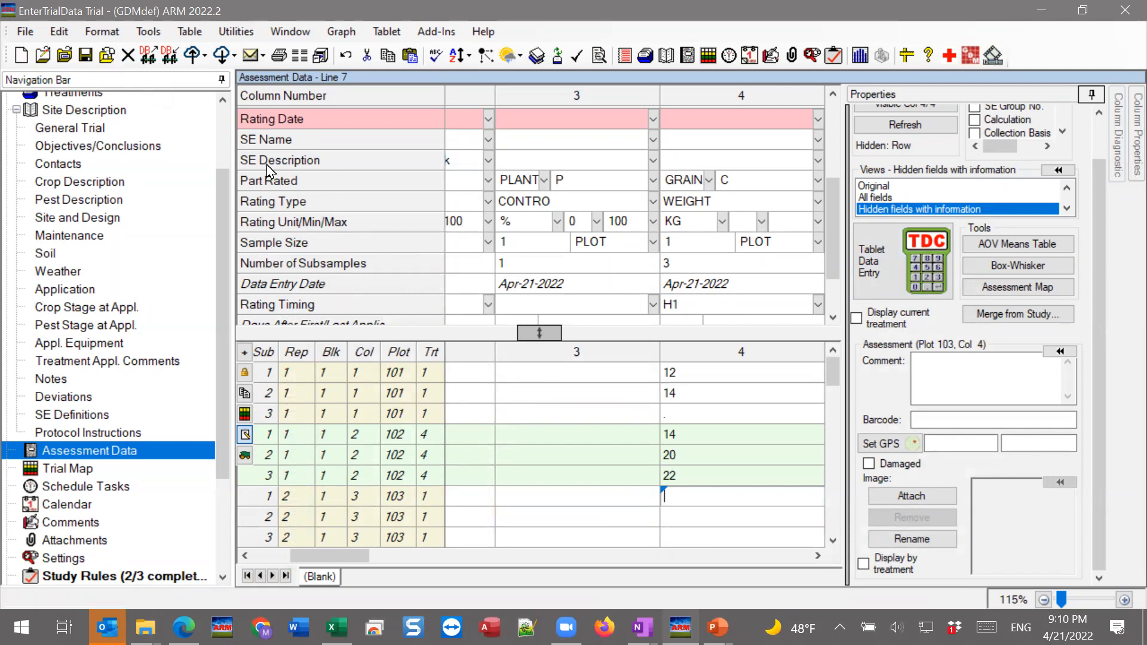
Close the current ARM trial without saving its changes, and exclude tutorial studies from the study list
{"action": "left_click", "coordinate": [127, 56]}
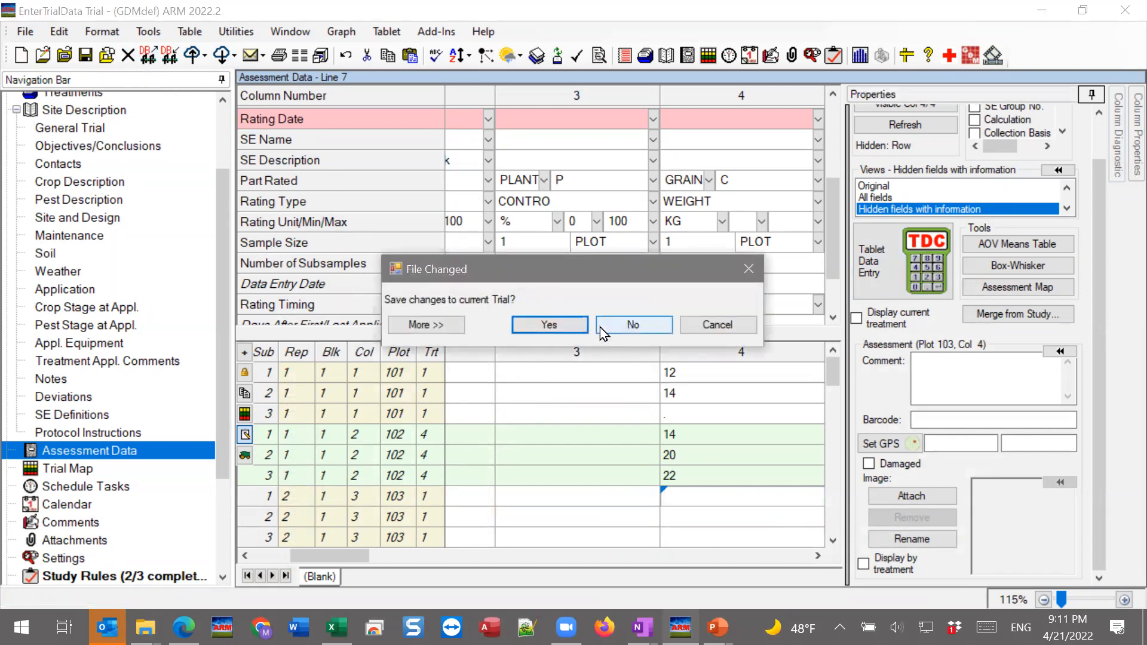
{"action": "left_click", "coordinate": [647, 331]}
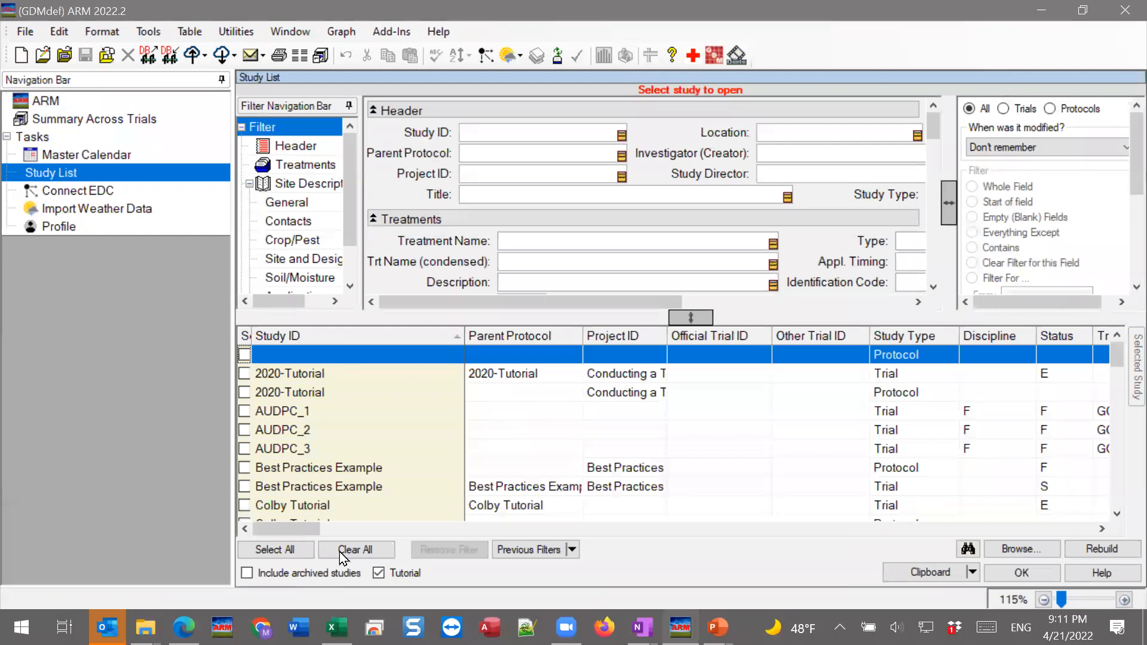
{"action": "left_click", "coordinate": [393, 571]}
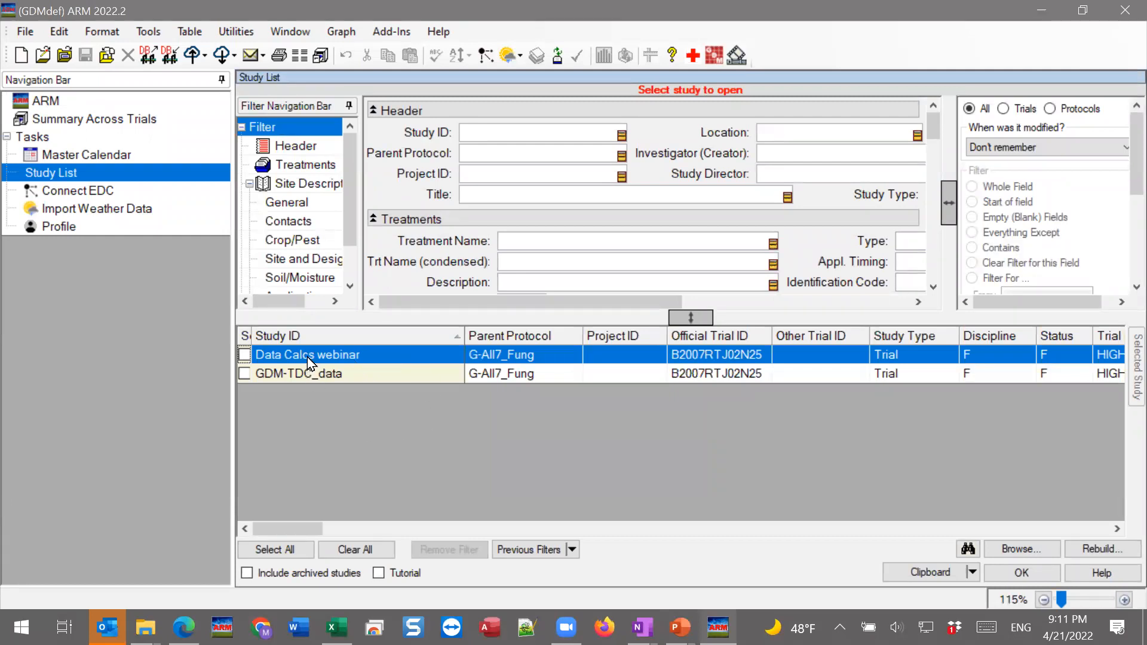
Open the Data-Confirmation trial from the study list and select the plot 101 value in column 1
{"action": "left_click", "coordinate": [305, 374]}
{"action": "left_click", "coordinate": [1024, 577]}
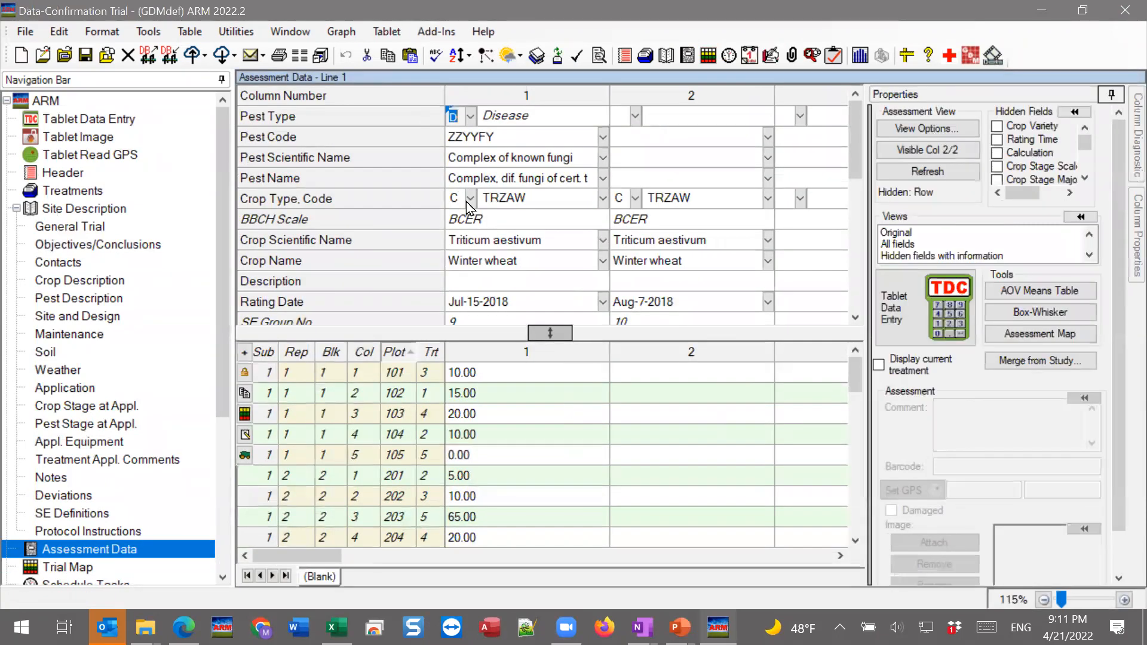
{"action": "scroll", "coordinate": [512, 250], "scroll_direction": "down", "scroll_amount": 1}
{"action": "scroll", "coordinate": [512, 249], "scroll_direction": "down", "scroll_amount": 5}
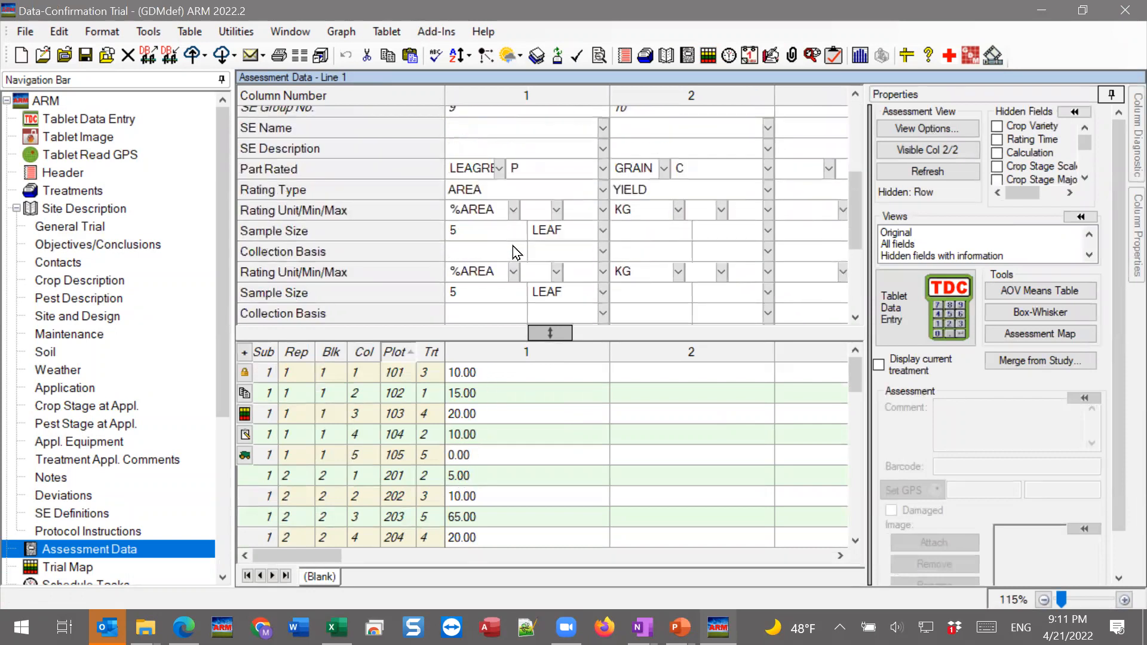
{"action": "scroll", "coordinate": [513, 250], "scroll_direction": "up", "scroll_amount": 2}
{"action": "left_click", "coordinate": [513, 373]}
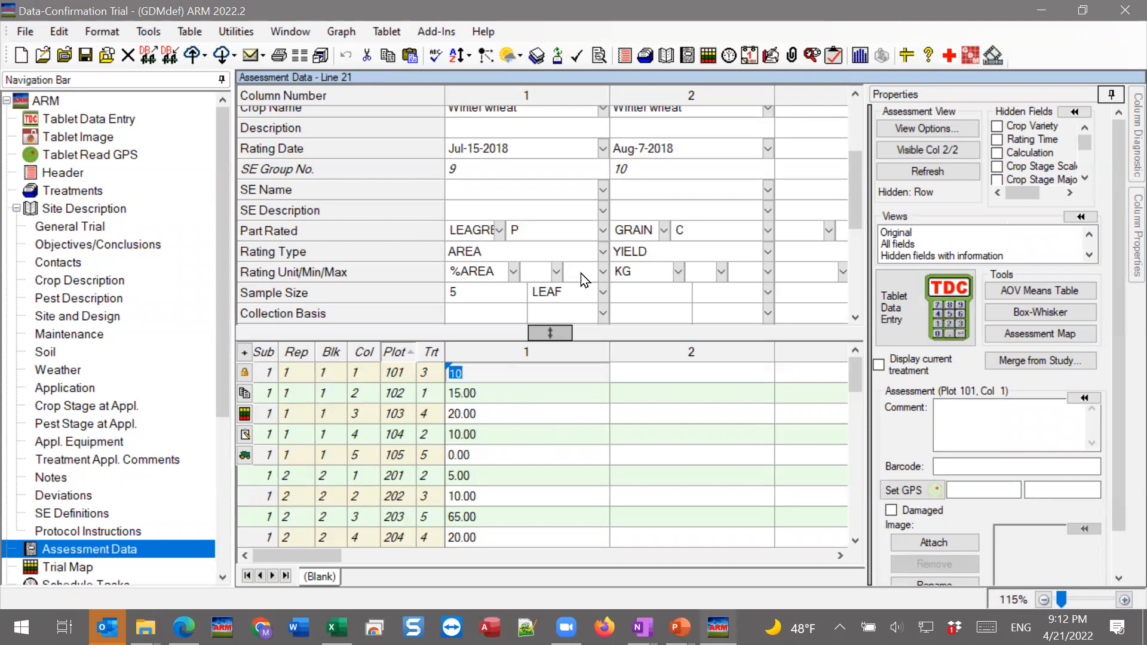
Set the rating minimum of column 1 to 0 and the maximum to 100, keeping the out-of-bounds data
{"action": "left_click", "coordinate": [541, 271]}
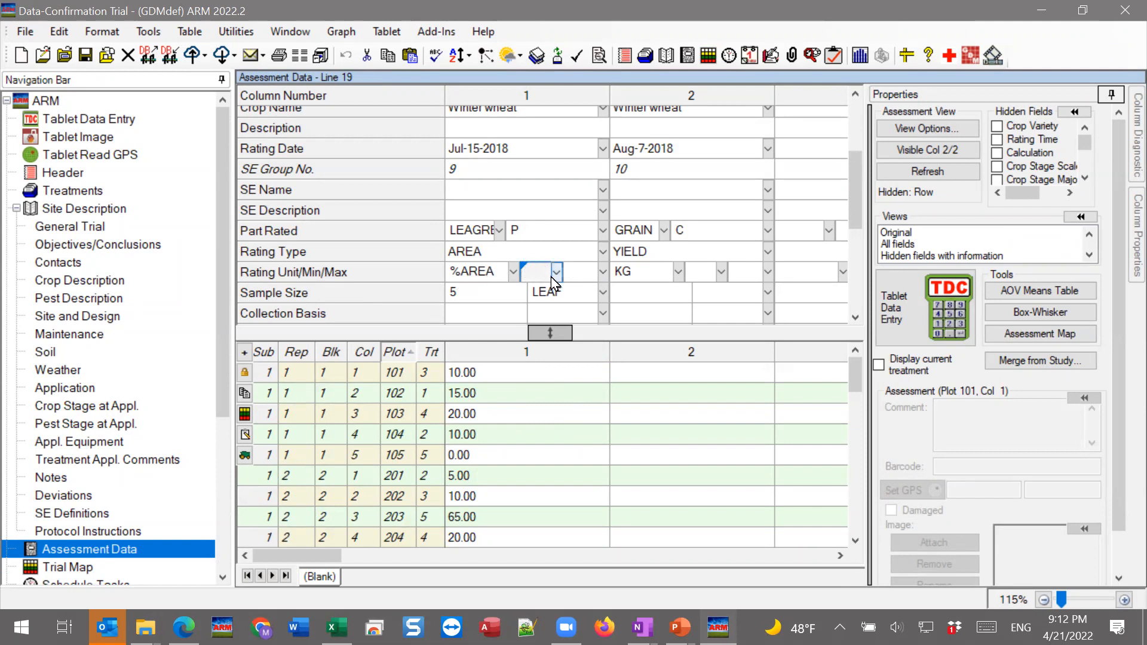
{"action": "type", "text": "0"}
{"action": "left_click", "coordinate": [584, 272]}
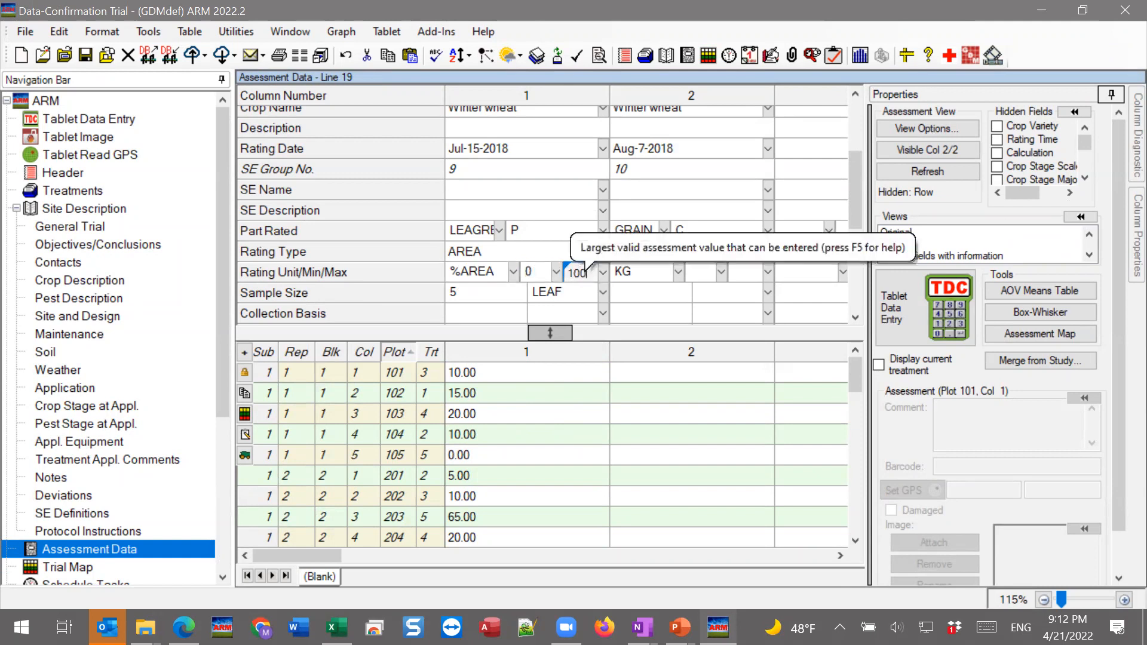
{"action": "type", "text": "100"}
{"action": "key", "text": "Return"}
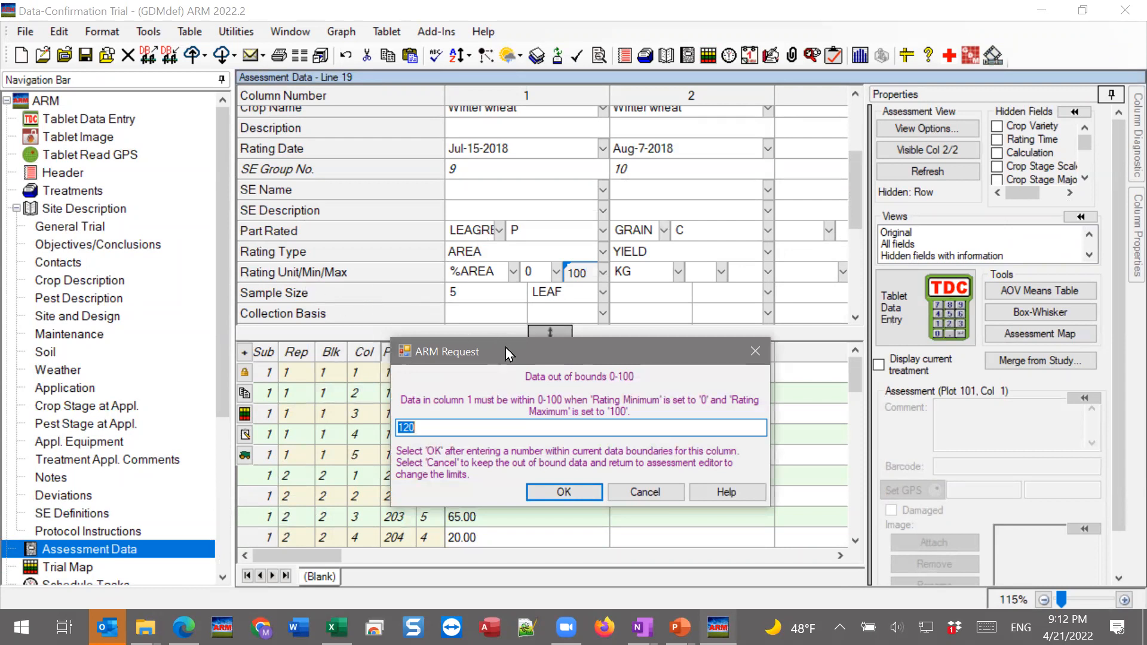
{"action": "left_click_drag", "start_coordinate": [519, 345], "coordinate": [740, 230]}
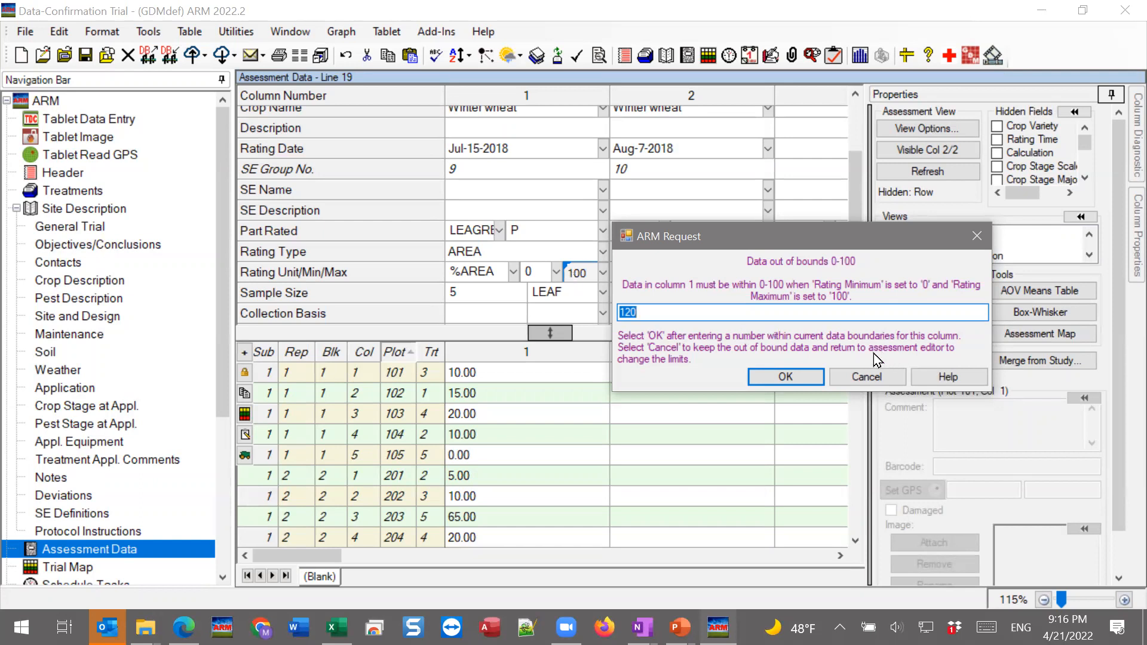
{"action": "left_click", "coordinate": [873, 379]}
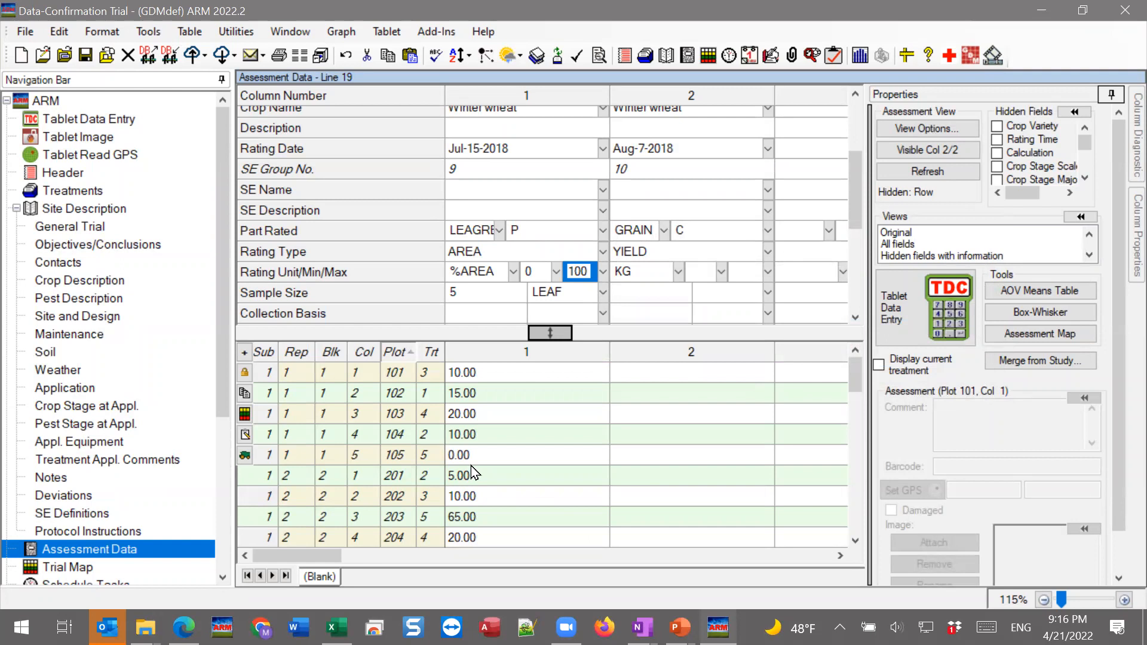
Check the column 1 plot values against the limits, and clear the column's rating minimum and maximum
{"action": "left_click", "coordinate": [538, 276]}
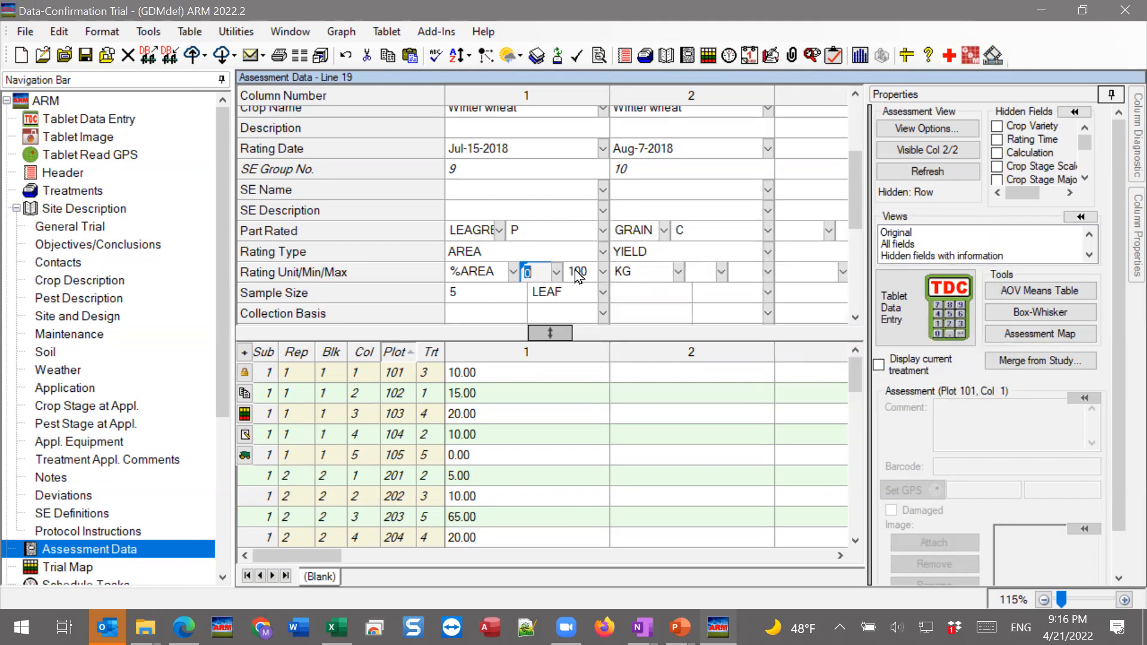
{"action": "scroll", "coordinate": [491, 496], "scroll_direction": "down", "scroll_amount": 3}
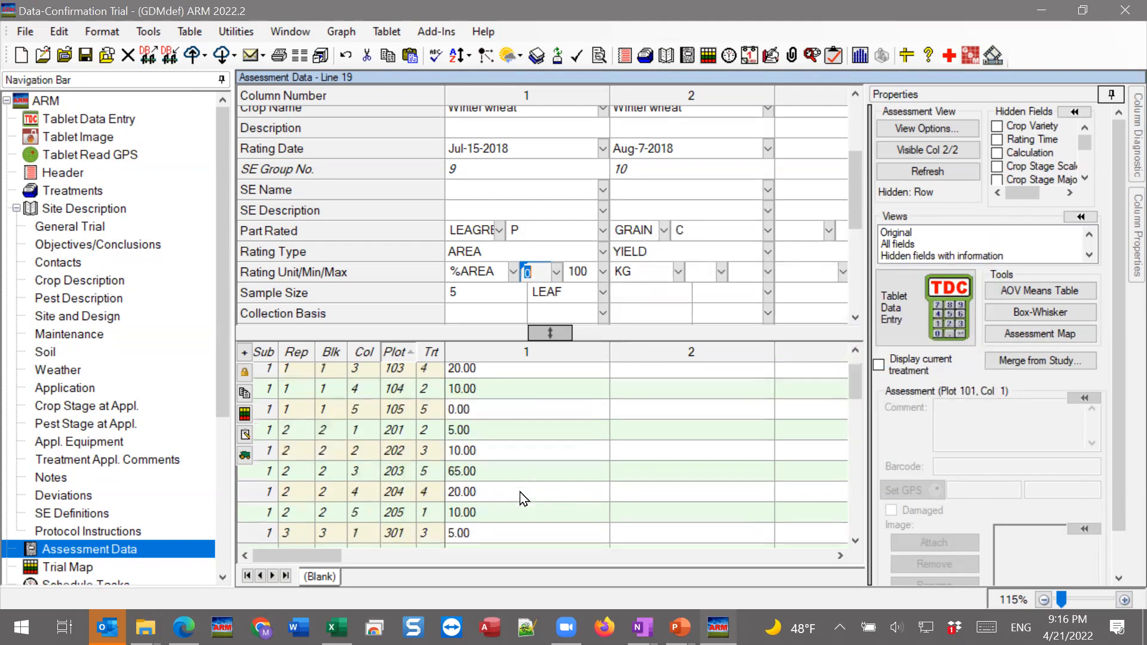
{"action": "scroll", "coordinate": [490, 505], "scroll_direction": "down", "scroll_amount": 6}
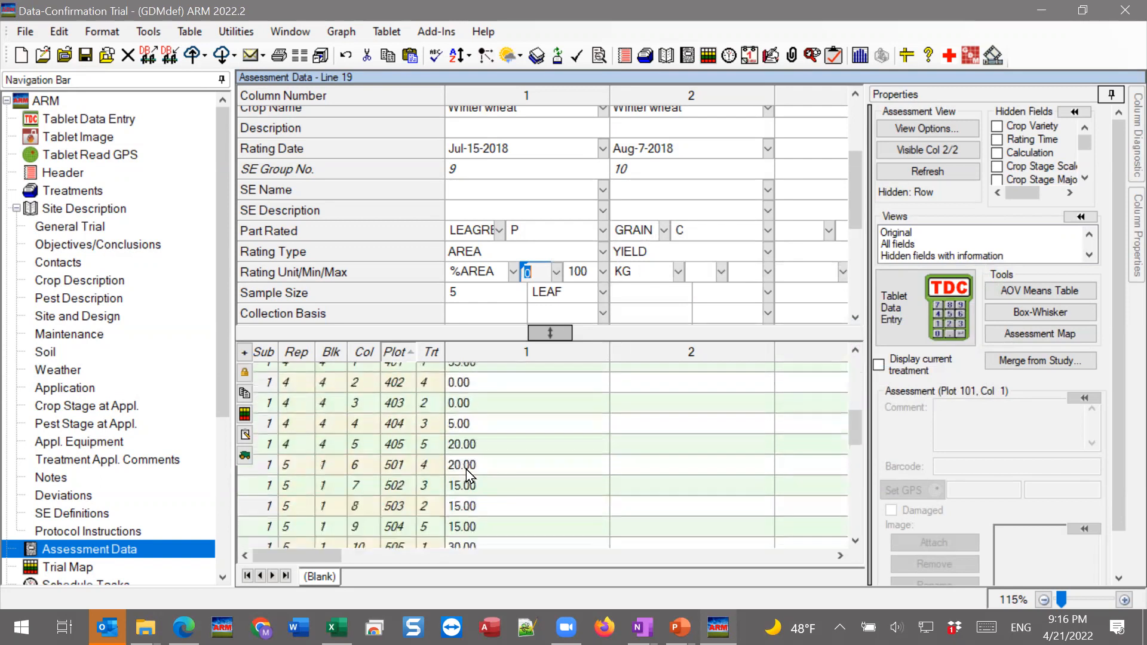
{"action": "scroll", "coordinate": [468, 502], "scroll_direction": "up", "scroll_amount": 8}
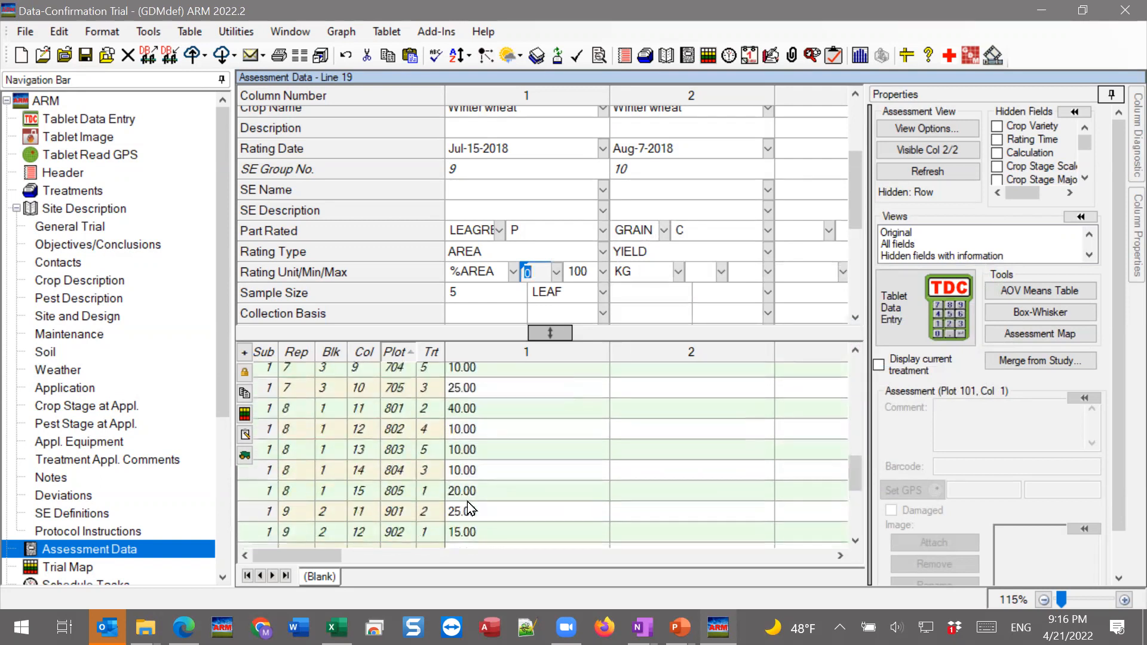
{"action": "scroll", "coordinate": [474, 496], "scroll_direction": "up", "scroll_amount": 2}
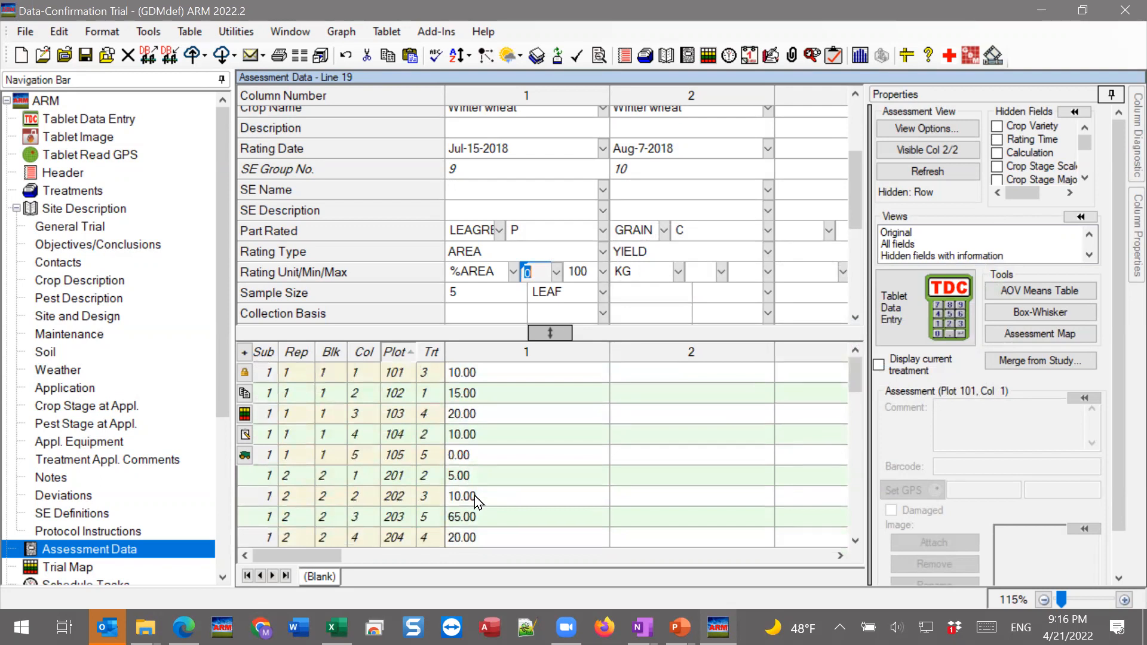
{"action": "left_click", "coordinate": [588, 274]}
{"action": "key", "text": "Delete"}
{"action": "key", "text": "shift+Tab"}
{"action": "key", "text": "Delete"}
{"action": "left_click", "coordinate": [505, 315]}
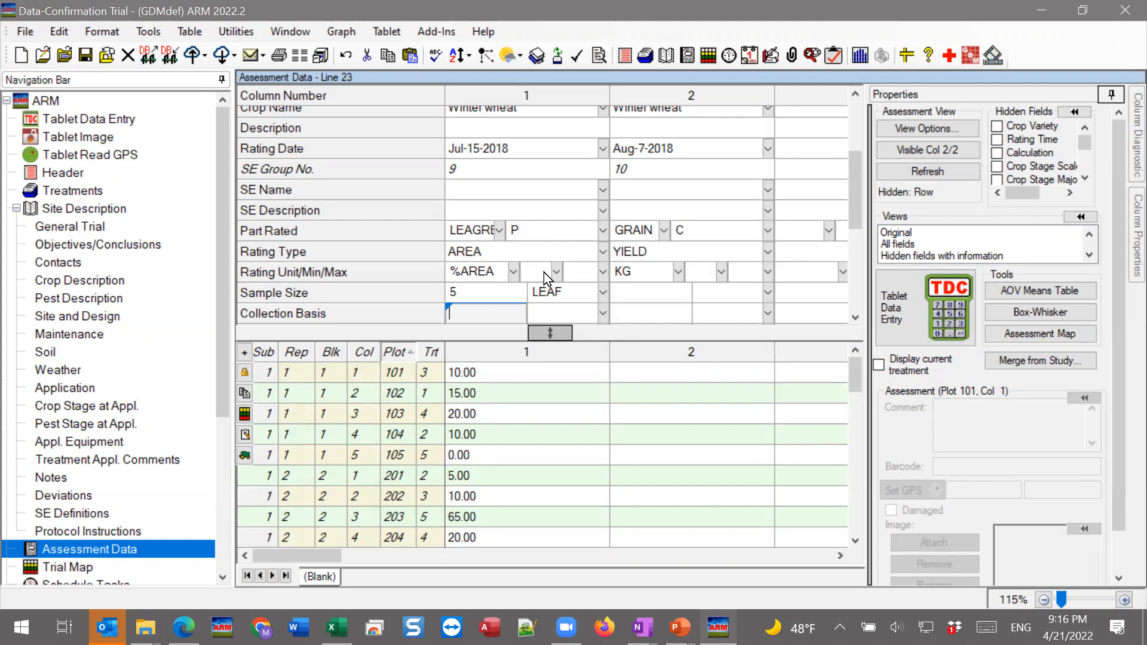
Set the rating minimum of column 2 to 0 and the rating maximum to 100
{"action": "key", "text": "Tab"}
{"action": "left_click", "coordinate": [711, 272]}
{"action": "type", "text": "0"}
{"action": "key", "text": "Tab"}
{"action": "type", "text": "100"}
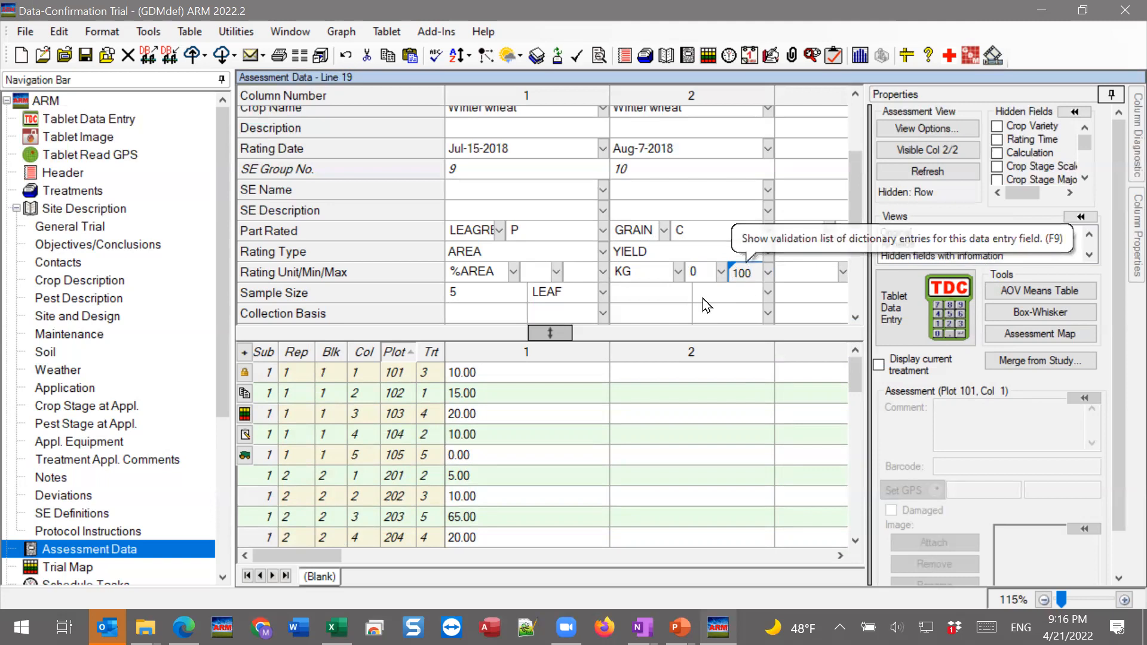
Enter 120 for plot 101 in column 2 and keep the value despite the rating limits
{"action": "left_click", "coordinate": [663, 372]}
{"action": "type", "text": "120"}
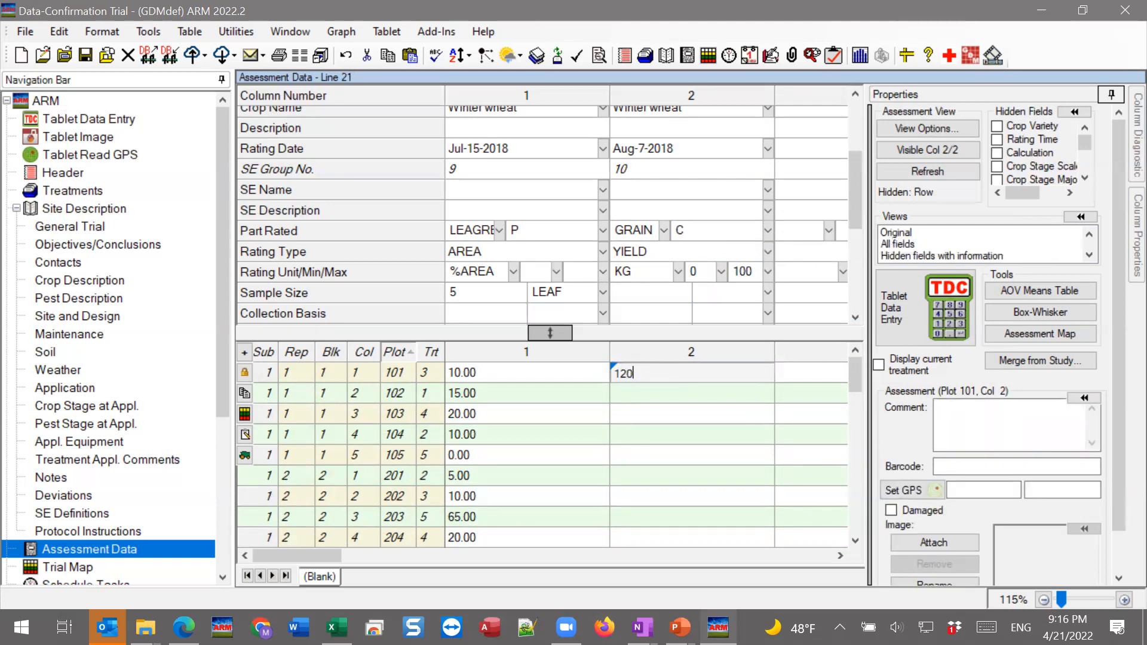
{"action": "key", "text": "Return"}
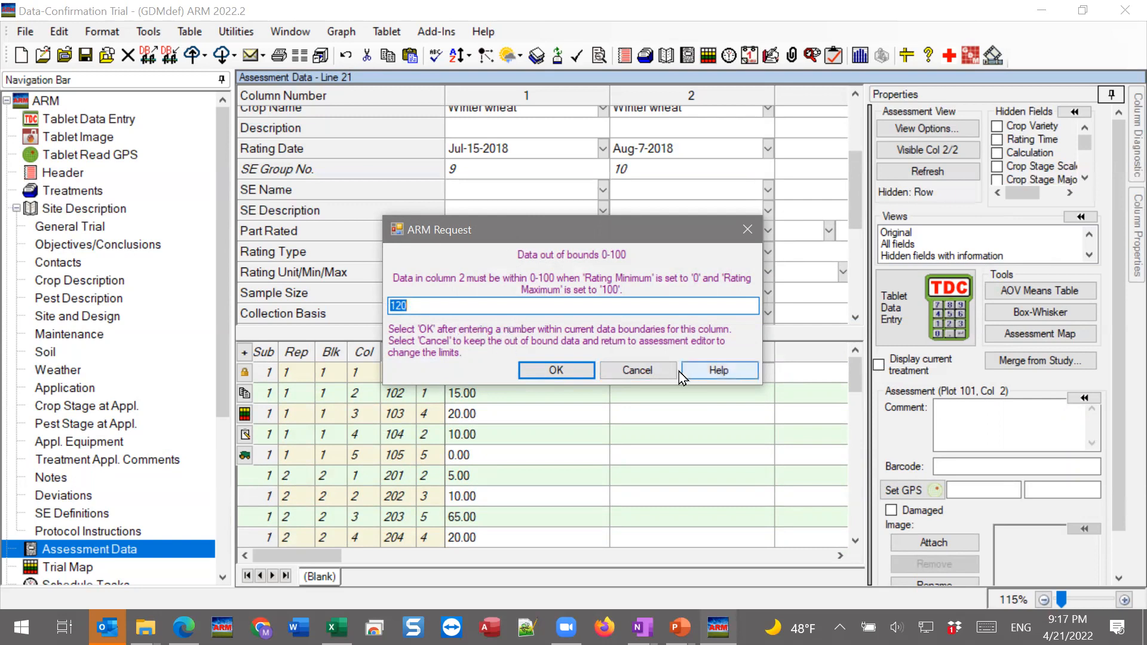
{"action": "left_click", "coordinate": [626, 371]}
{"action": "key", "text": "Return"}
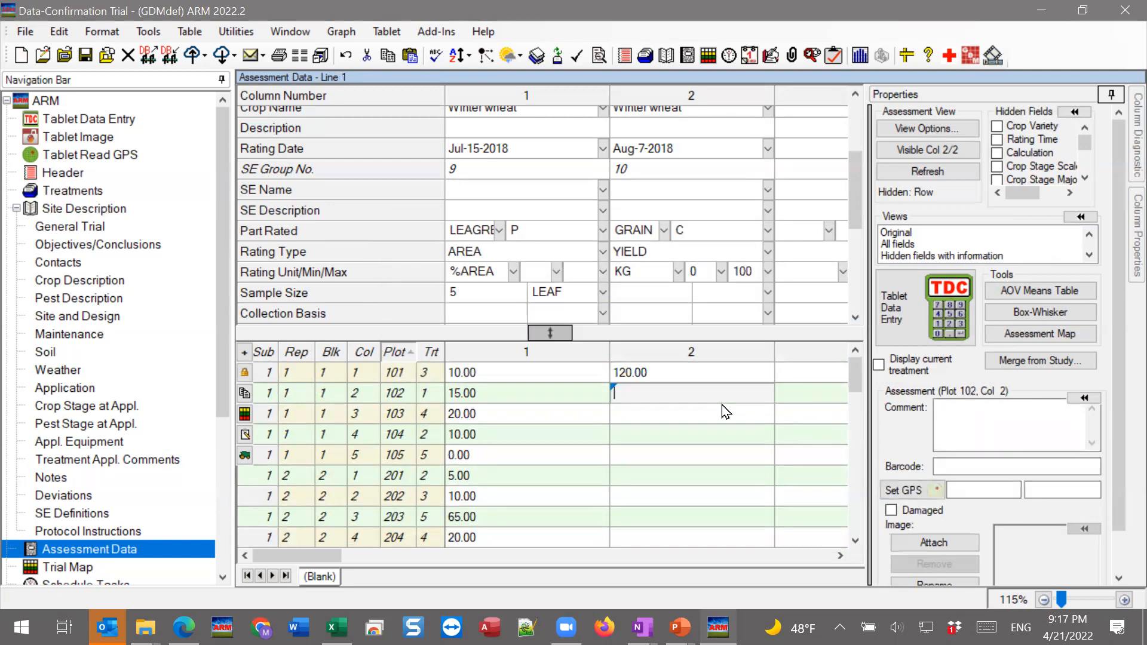
Clear the rating minimum and maximum of column 2 and blank the out-of-bounds plot 101 value
{"action": "left_click", "coordinate": [697, 272]}
{"action": "key", "text": "Delete"}
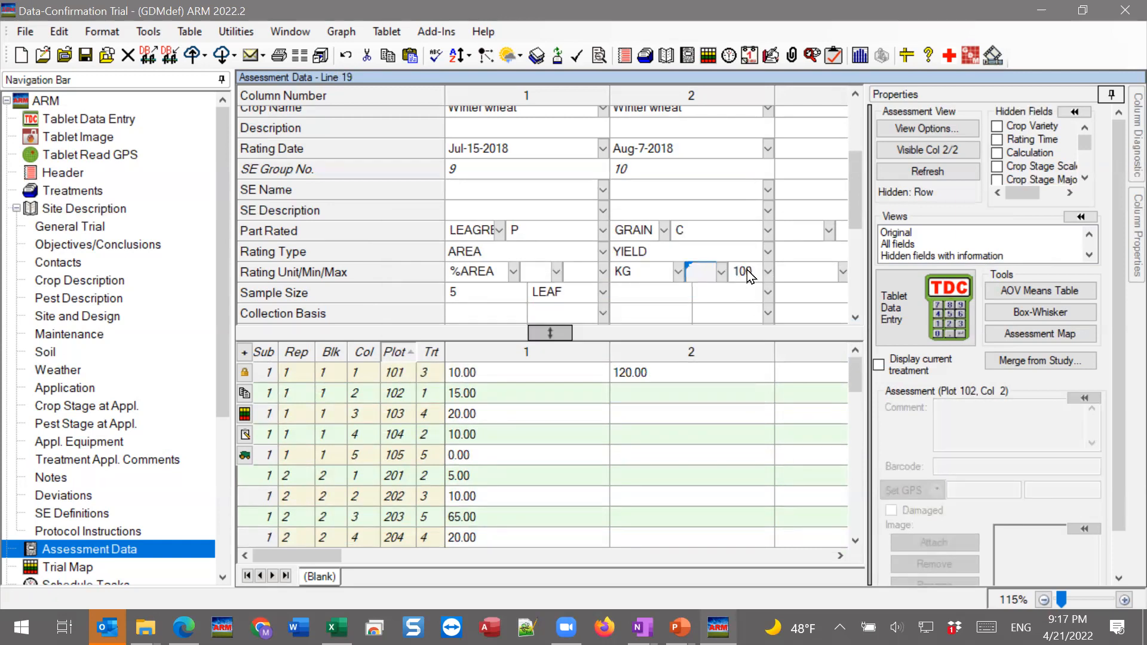
{"action": "left_click", "coordinate": [746, 271]}
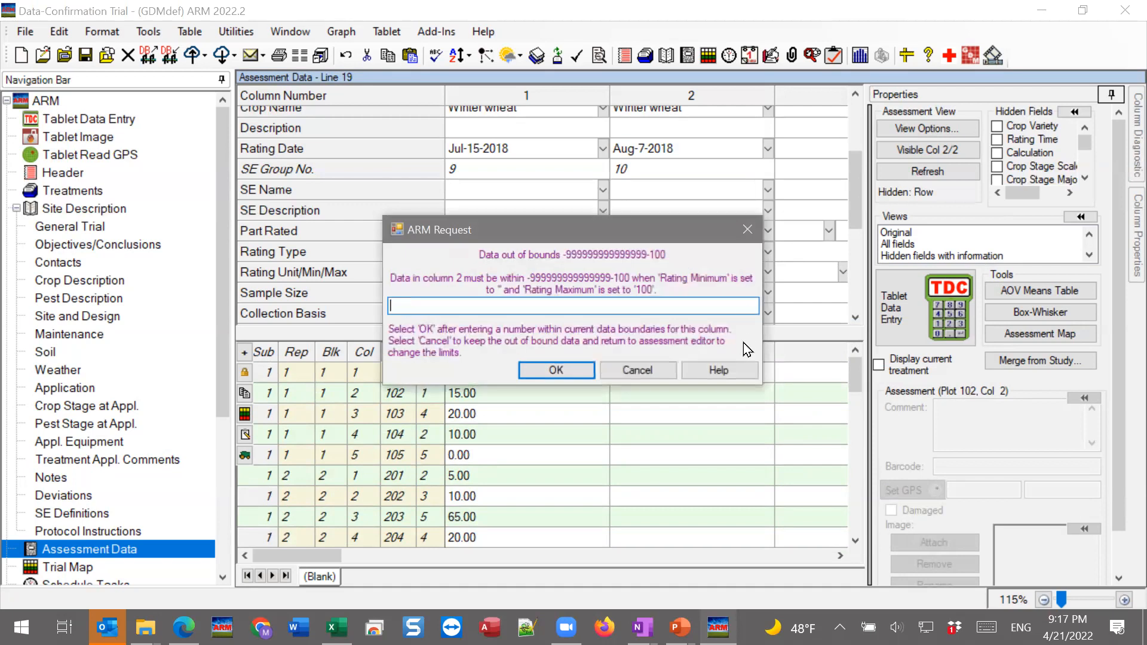
{"action": "left_click", "coordinate": [581, 372]}
{"action": "left_click", "coordinate": [748, 269]}
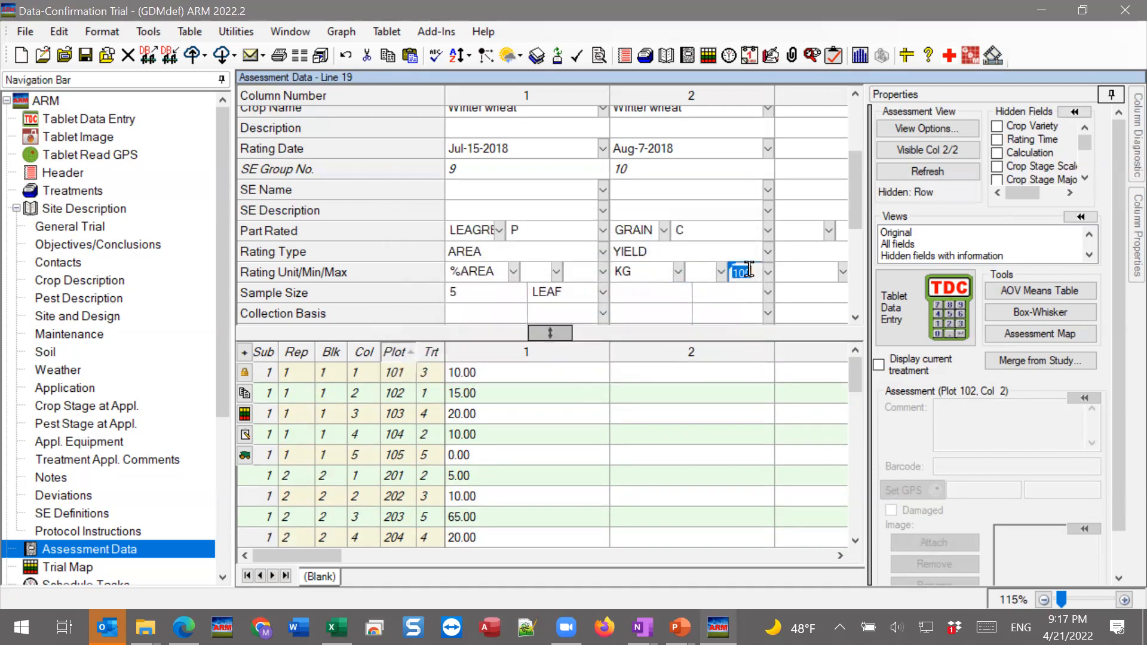
{"action": "left_click", "coordinate": [719, 393]}
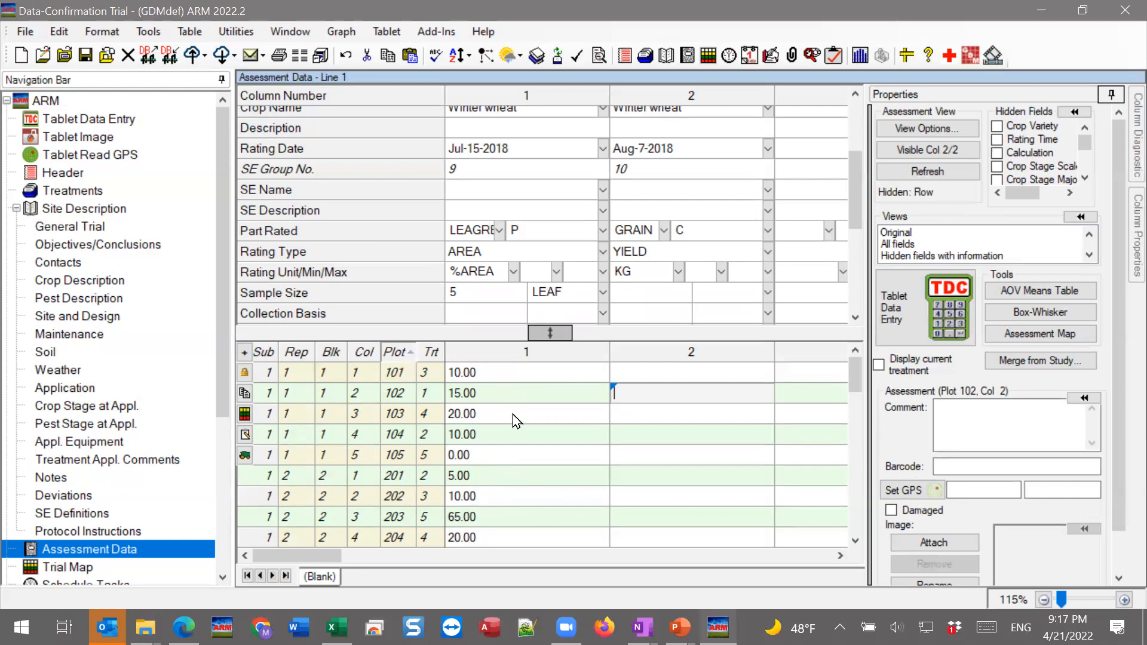
Open the Assessment Map for column 1 and reposition its window to show the whole map
{"action": "left_click", "coordinate": [504, 387]}
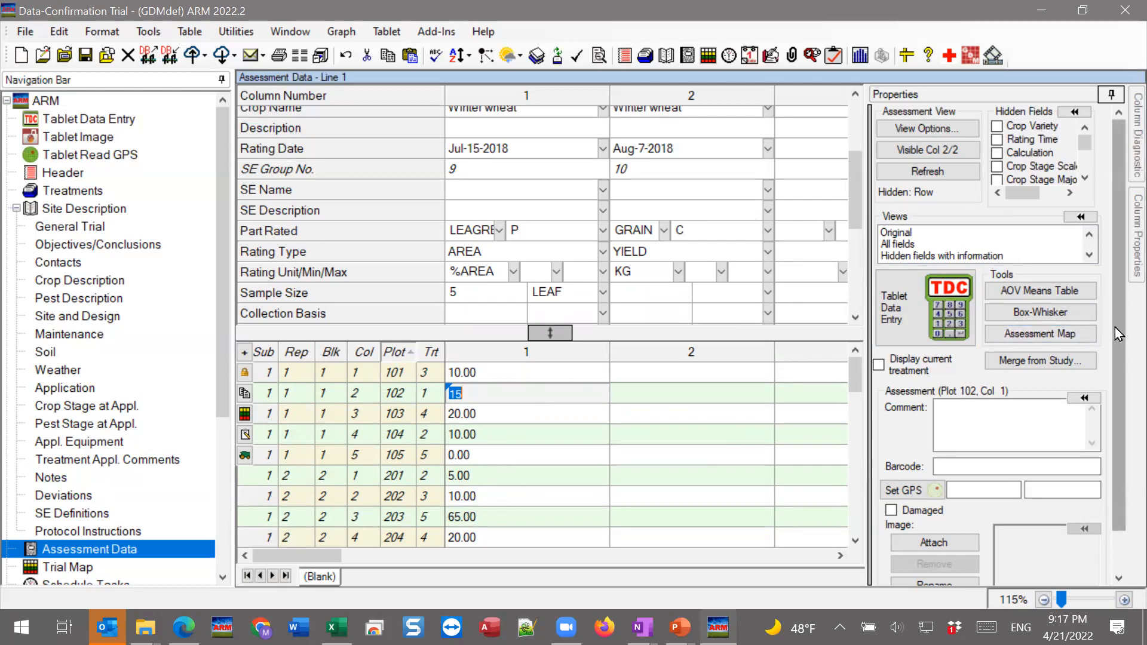
{"action": "left_click", "coordinate": [898, 98]}
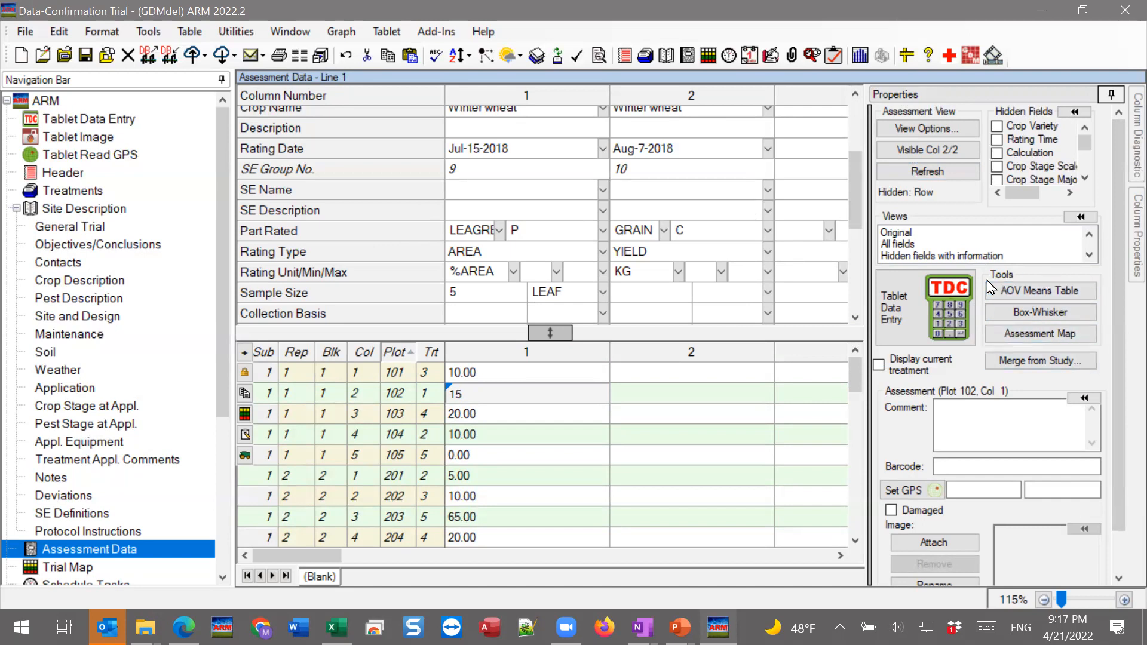
{"action": "left_click", "coordinate": [1051, 338]}
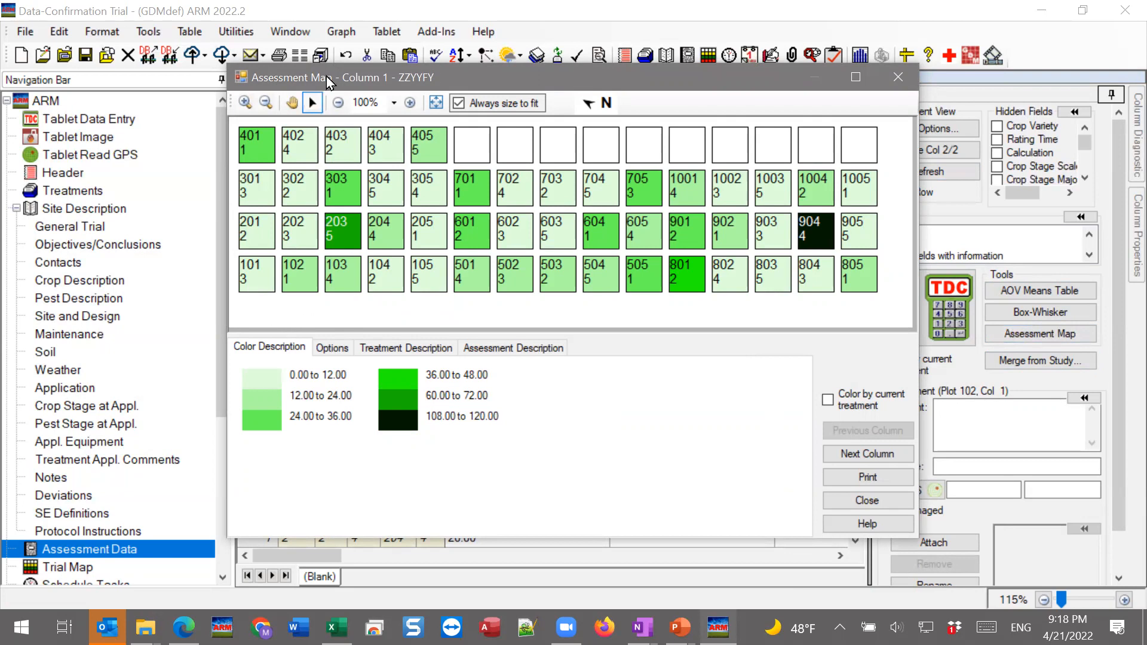
{"action": "left_click_drag", "start_coordinate": [328, 80], "coordinate": [668, 96]}
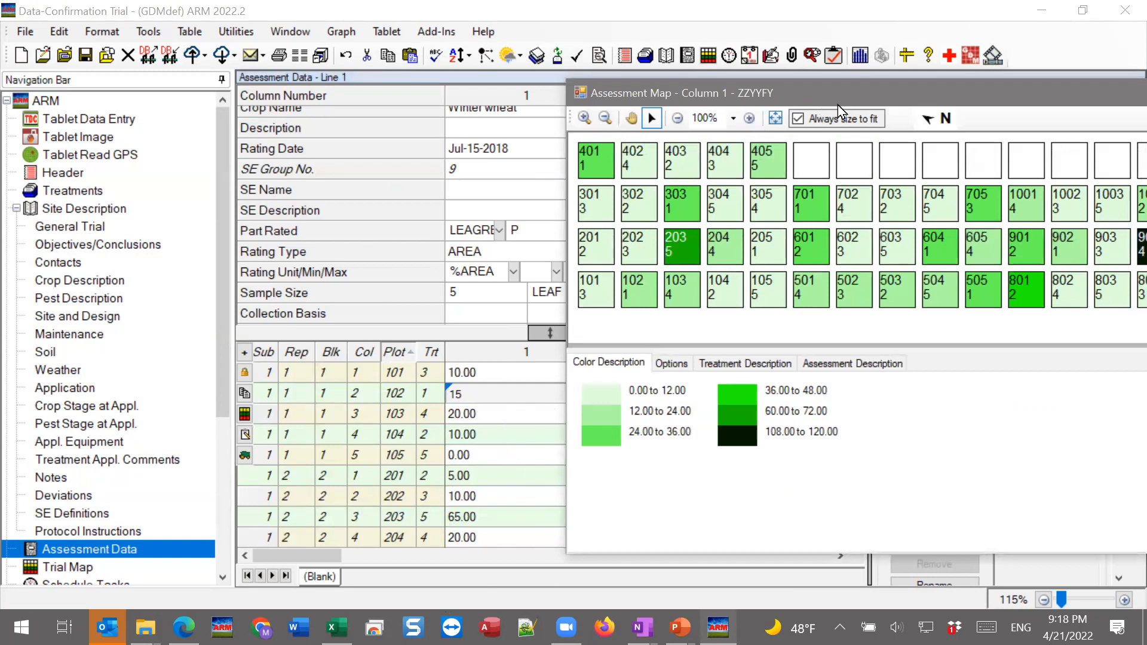
{"action": "left_click_drag", "start_coordinate": [938, 90], "coordinate": [655, 78]}
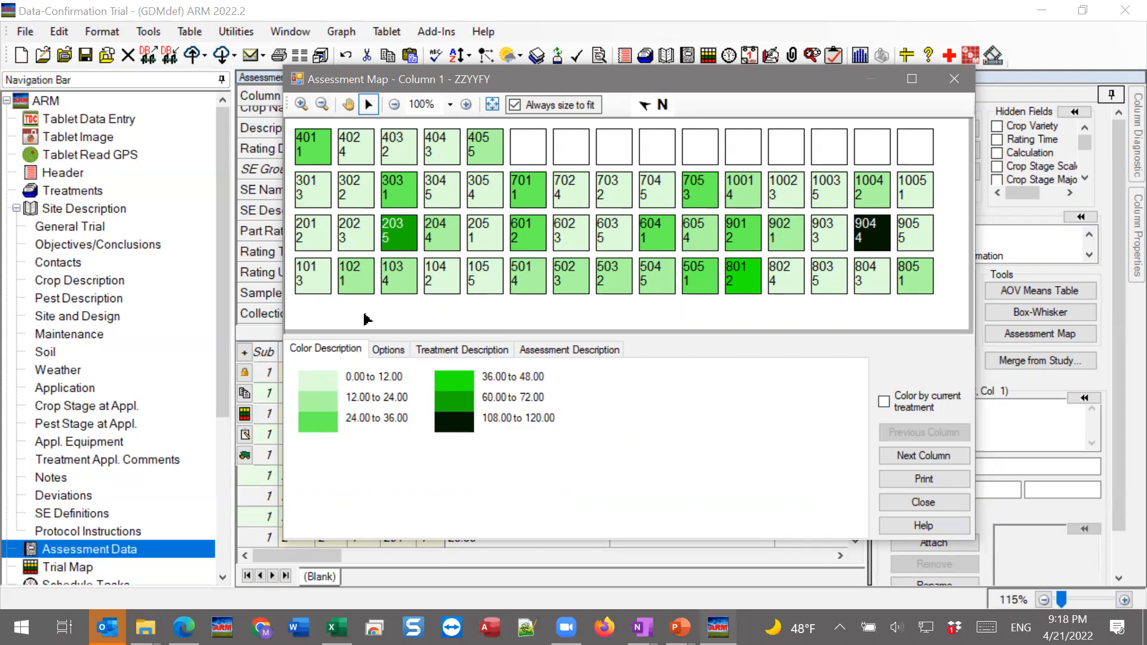
Show the Assessment Map at true scale and look over all the plots
{"action": "left_click", "coordinate": [382, 350]}
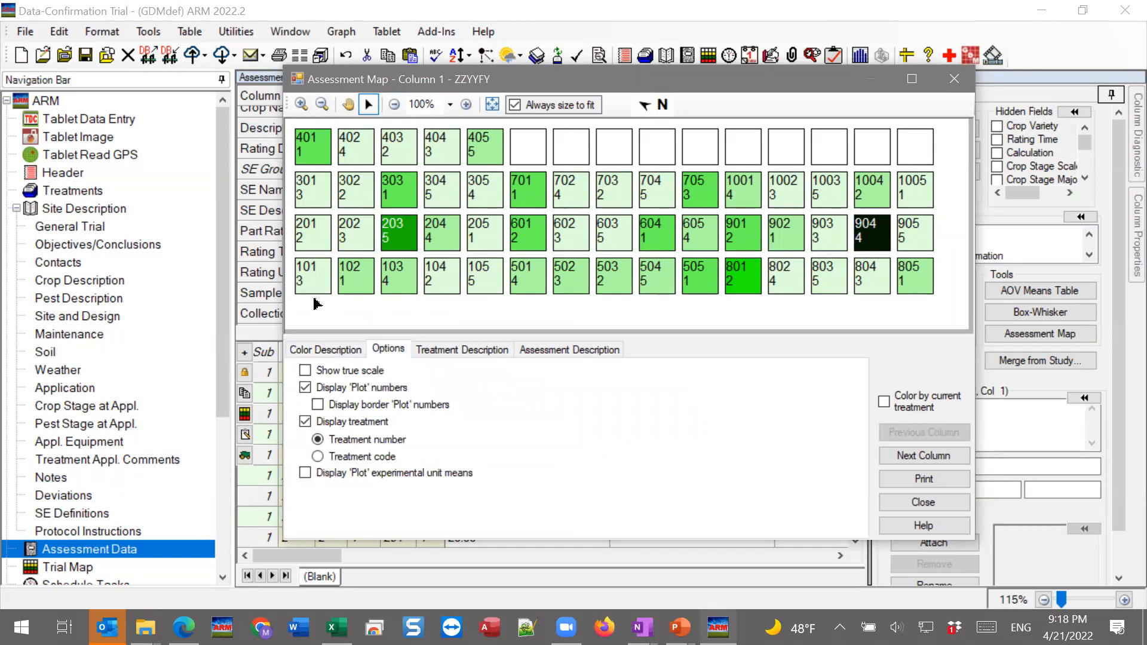
{"action": "left_click", "coordinate": [350, 371]}
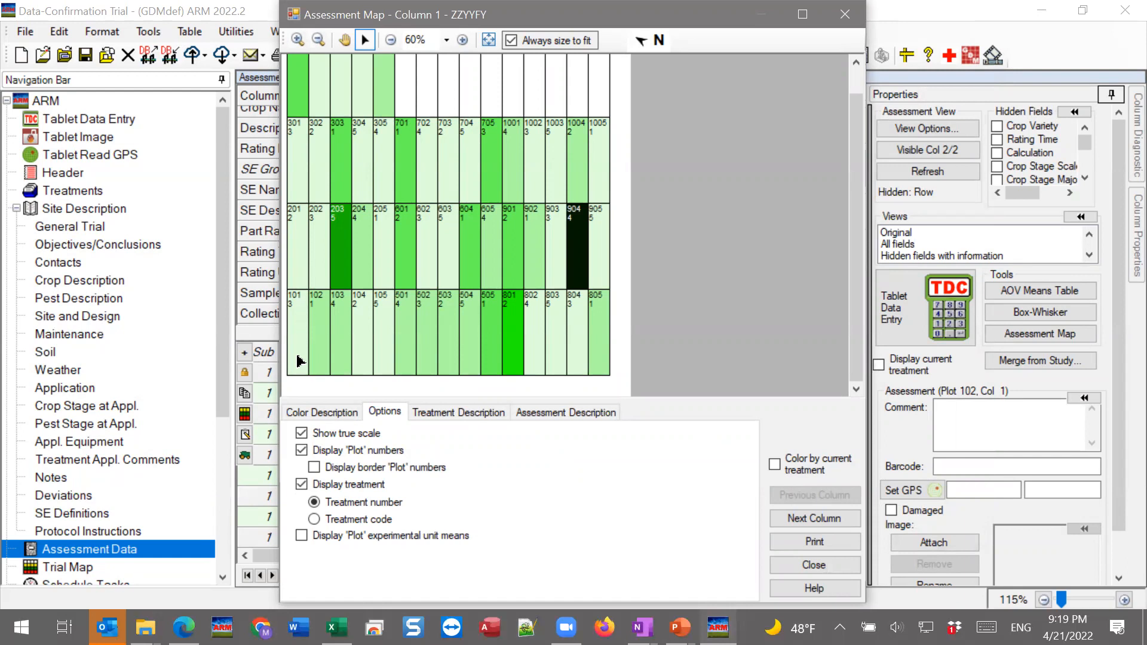
{"action": "left_click_drag", "start_coordinate": [858, 336], "coordinate": [859, 274]}
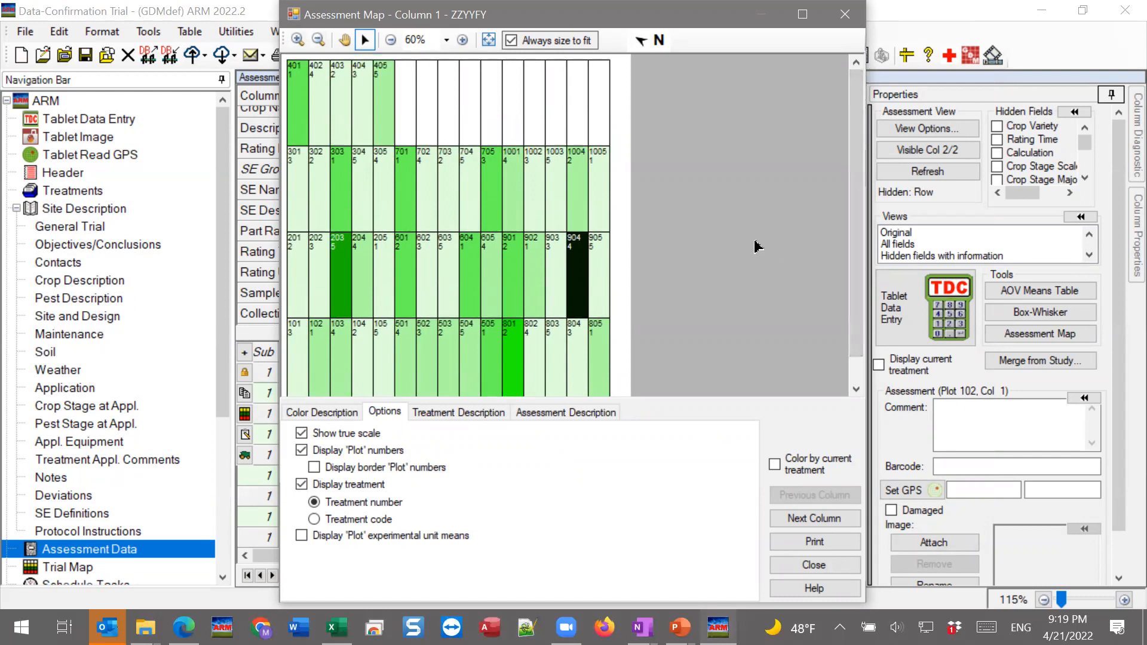
{"action": "left_click_drag", "start_coordinate": [852, 113], "coordinate": [852, 149]}
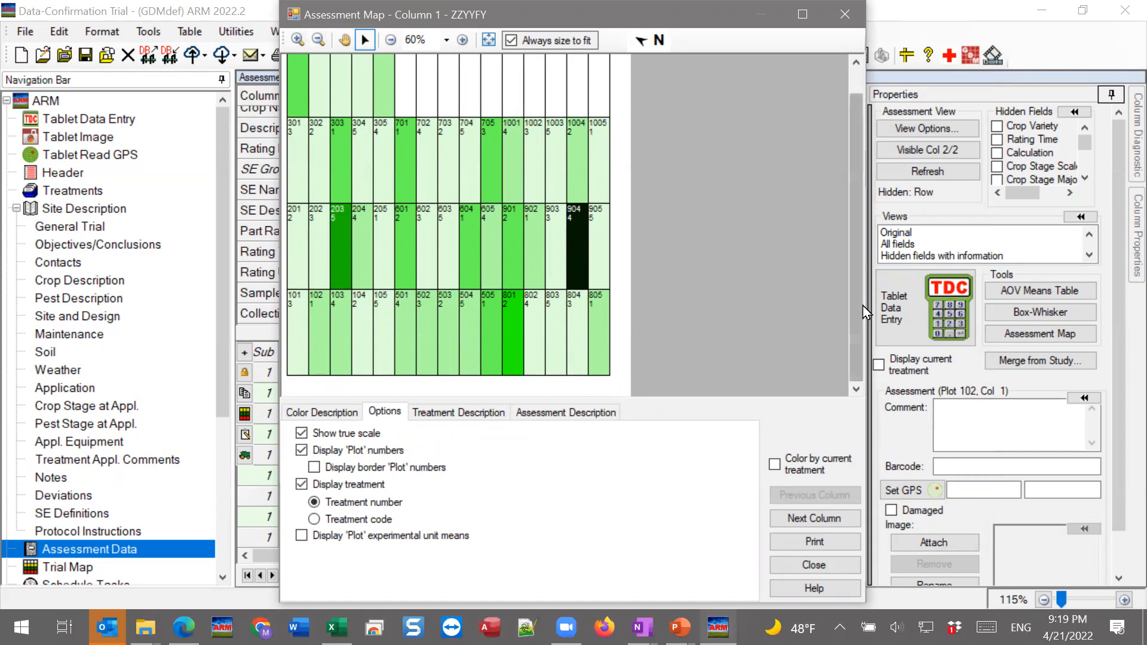
{"action": "left_click_drag", "start_coordinate": [851, 306], "coordinate": [855, 266]}
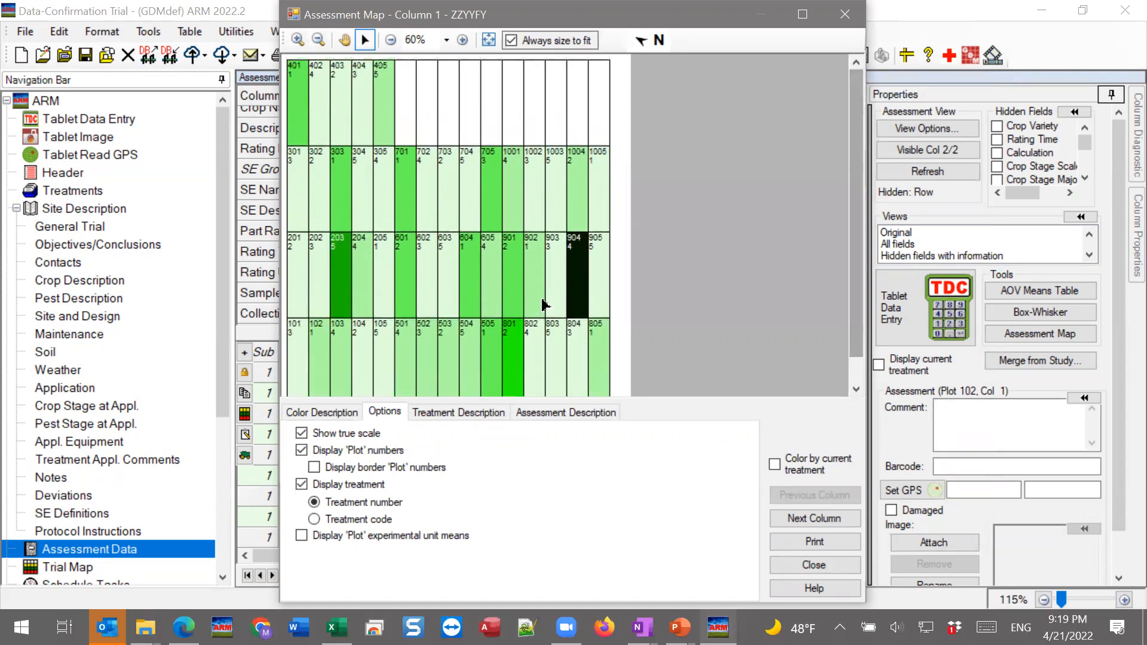
Go from the map to plot 904, correct its column 1 value to 20, and reopen the Assessment Map
{"action": "double_click", "coordinate": [582, 273]}
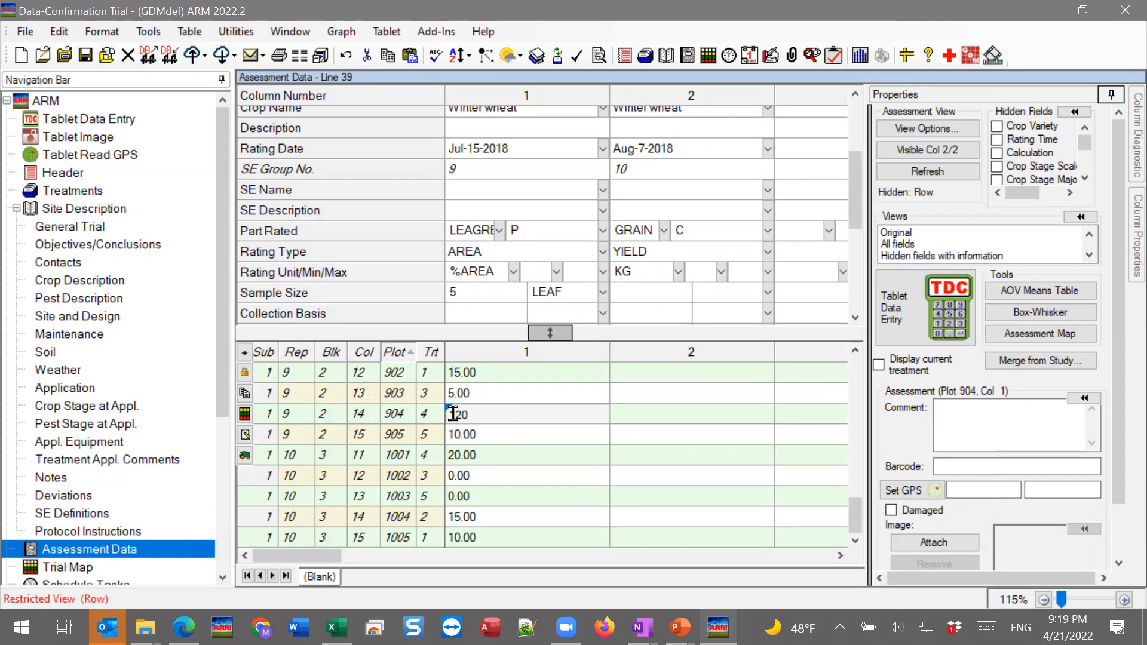
{"action": "key", "text": "BackSpace"}
{"action": "left_click", "coordinate": [505, 435]}
{"action": "left_click", "coordinate": [501, 414]}
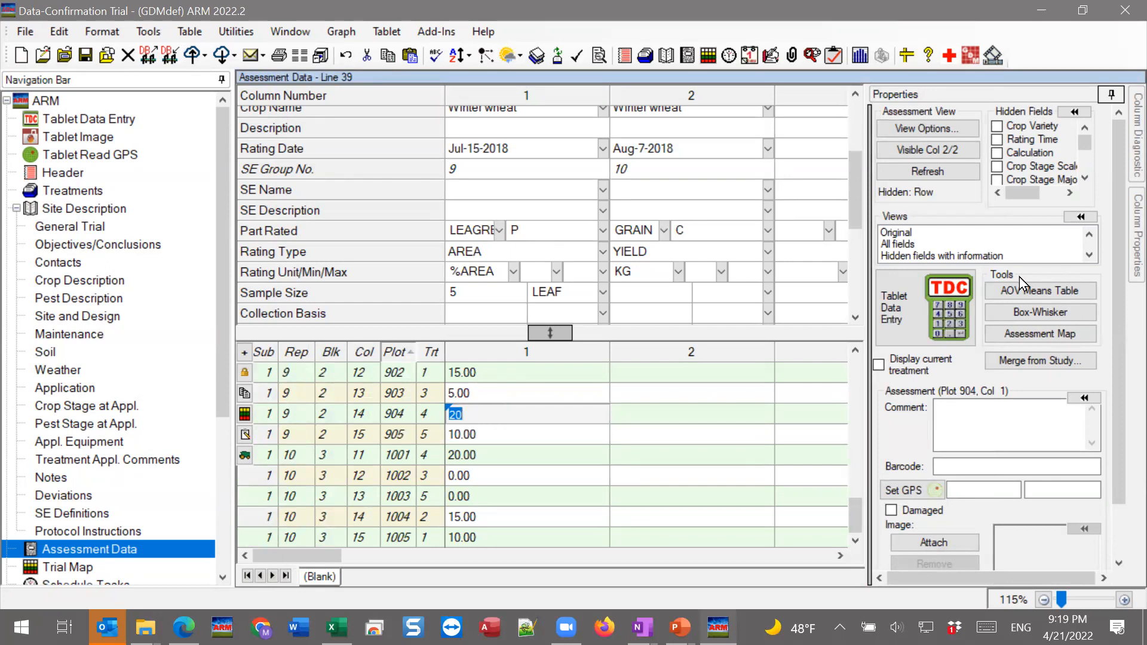
{"action": "left_click", "coordinate": [1059, 339]}
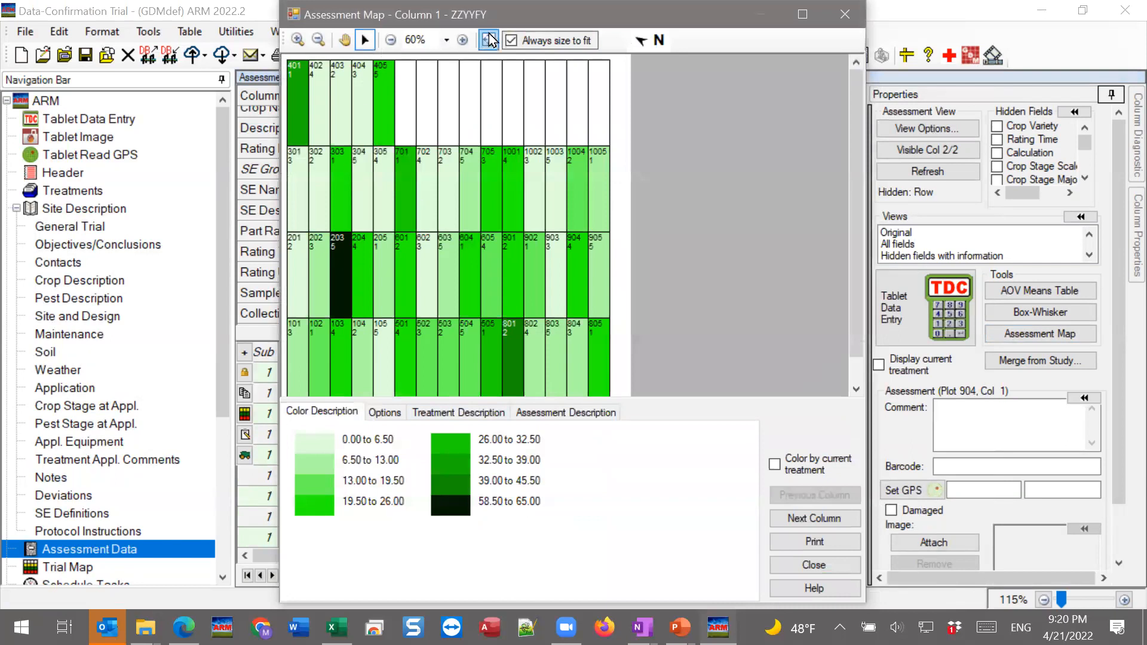
Color the Assessment Map by current treatment, look over the plots of each treatment in turn, and turn the treatment coloring back off
{"action": "left_click_drag", "start_coordinate": [572, 23], "coordinate": [883, 53]}
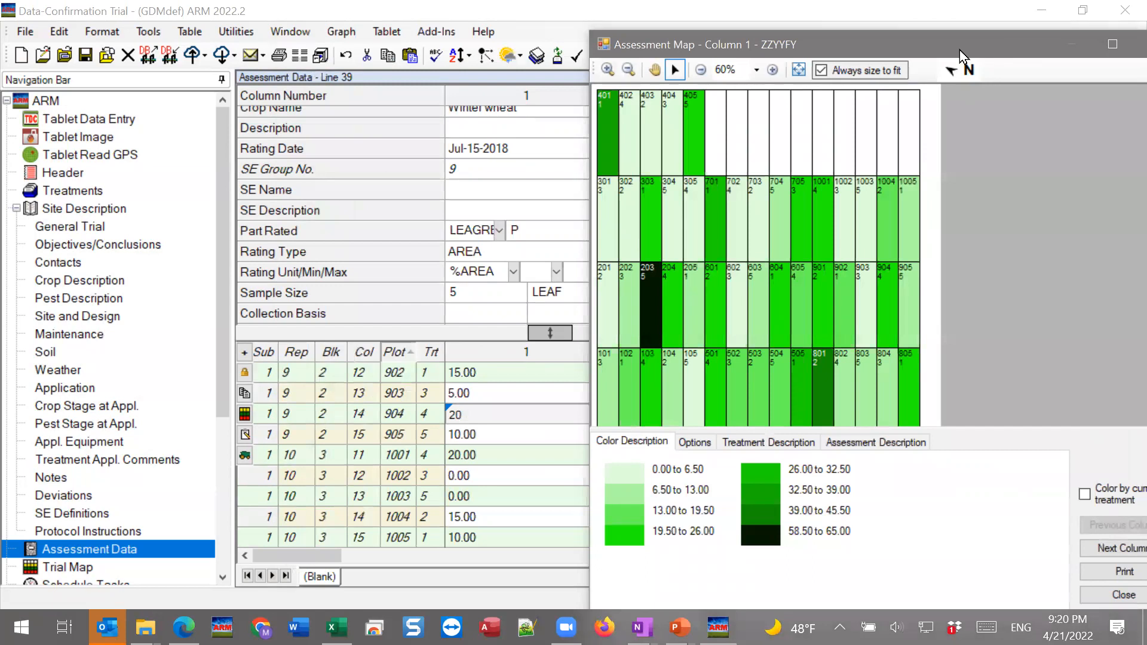
{"action": "left_click_drag", "start_coordinate": [960, 49], "coordinate": [699, 23]}
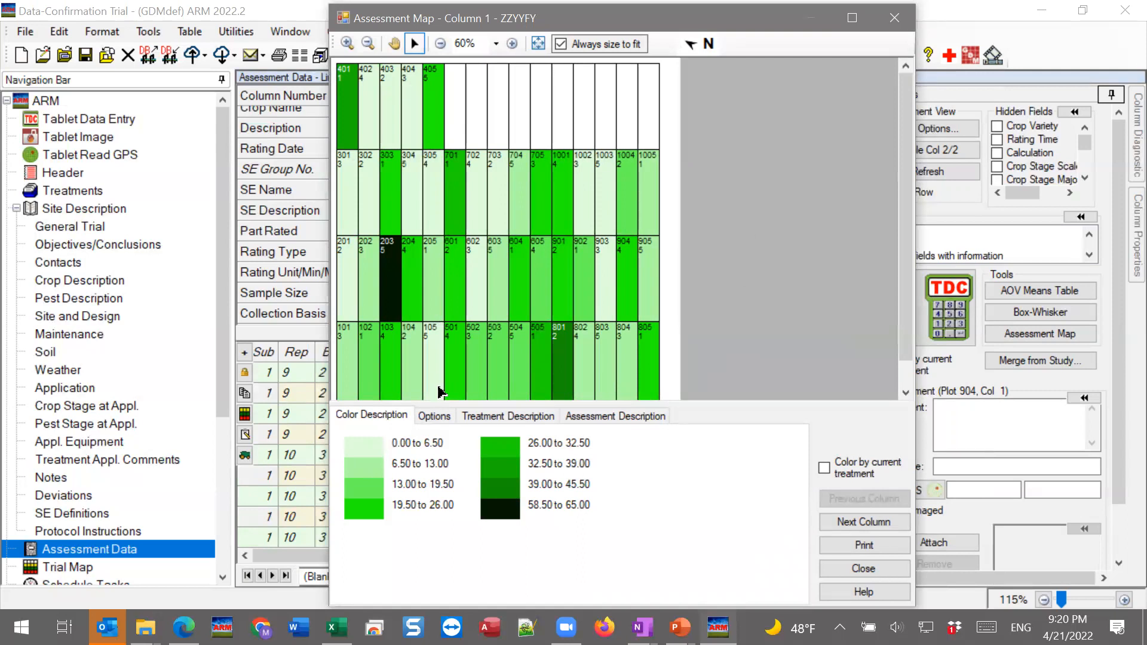
{"action": "double_click", "coordinate": [353, 363]}
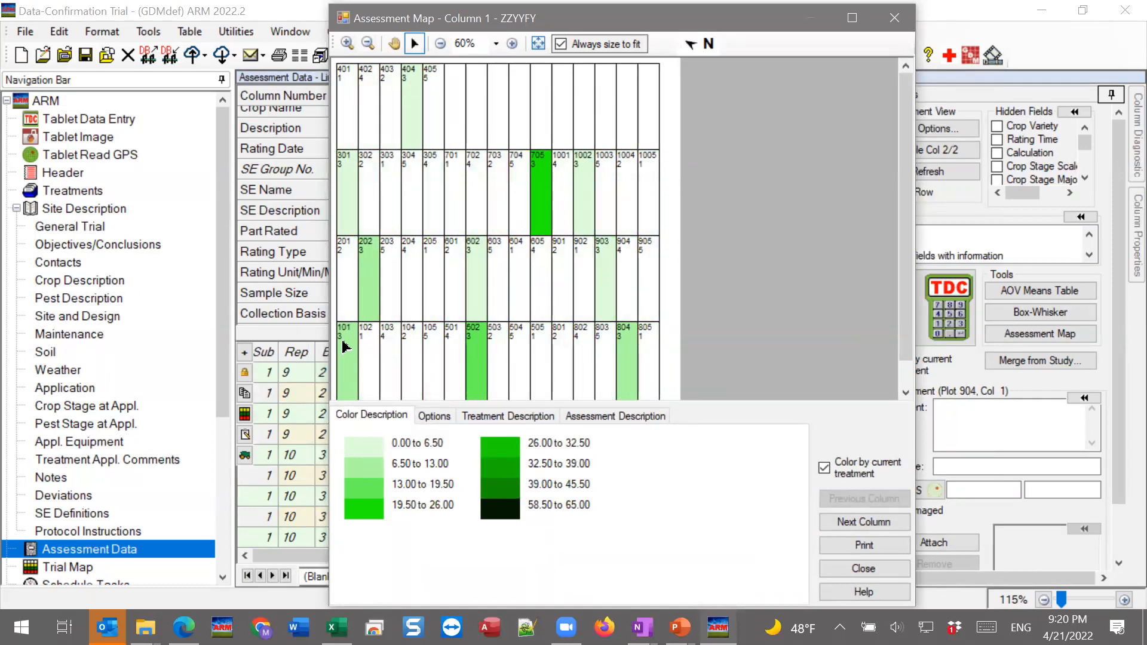
{"action": "left_click", "coordinate": [374, 360]}
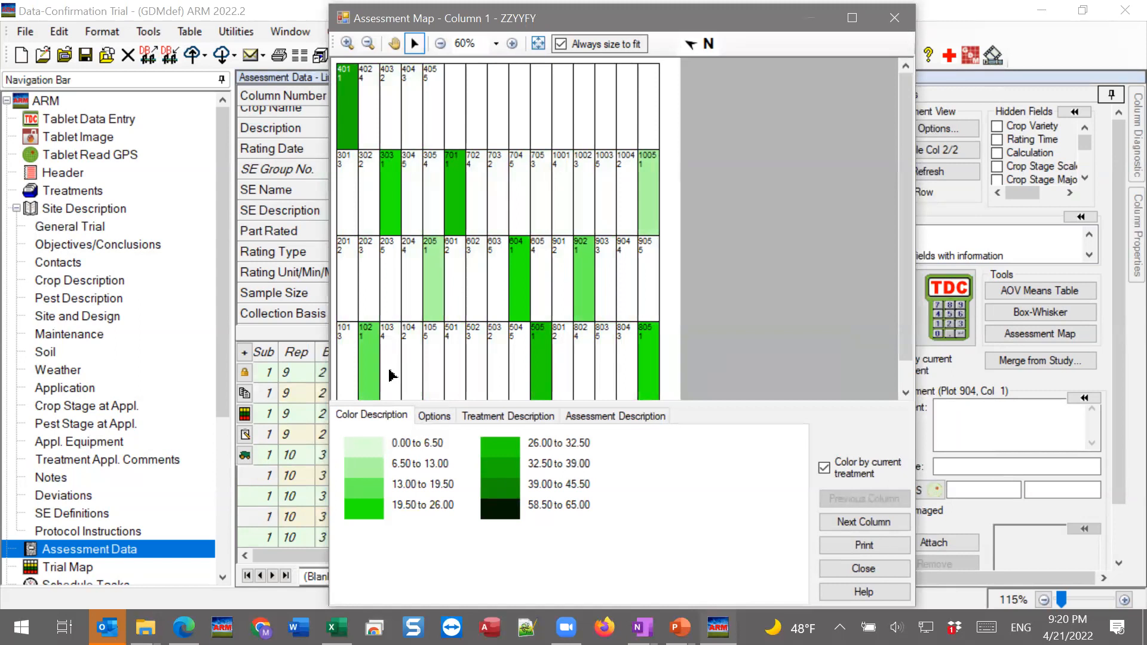
{"action": "left_click", "coordinate": [393, 375]}
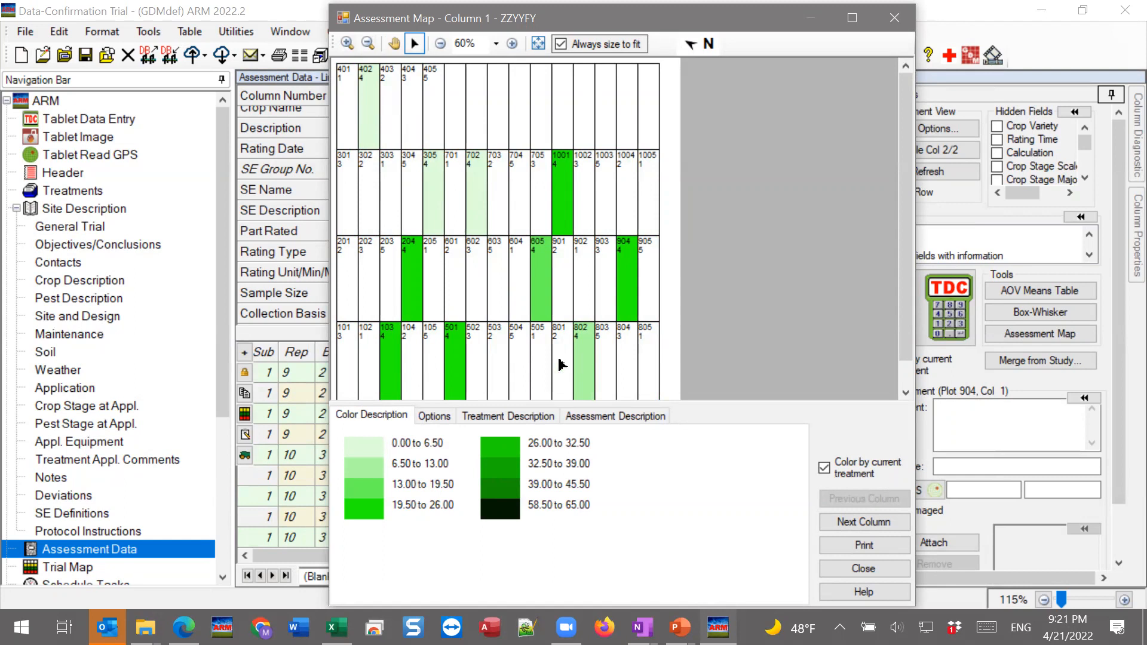
{"action": "left_click", "coordinate": [478, 358]}
{"action": "left_click", "coordinate": [412, 359]}
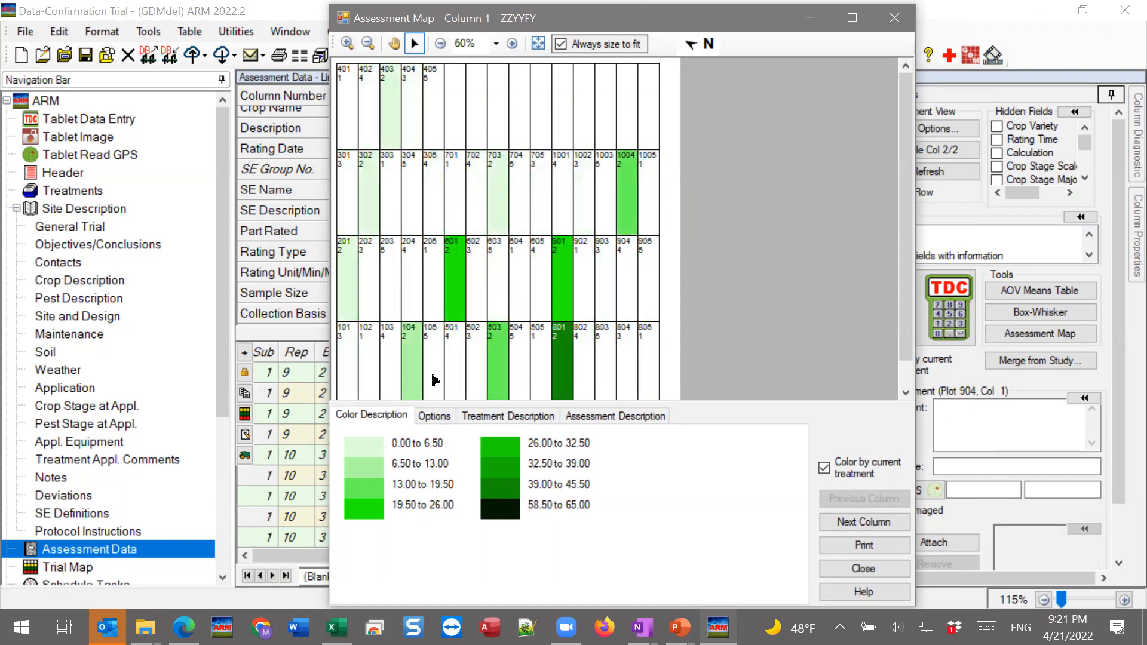
{"action": "left_click", "coordinate": [432, 374]}
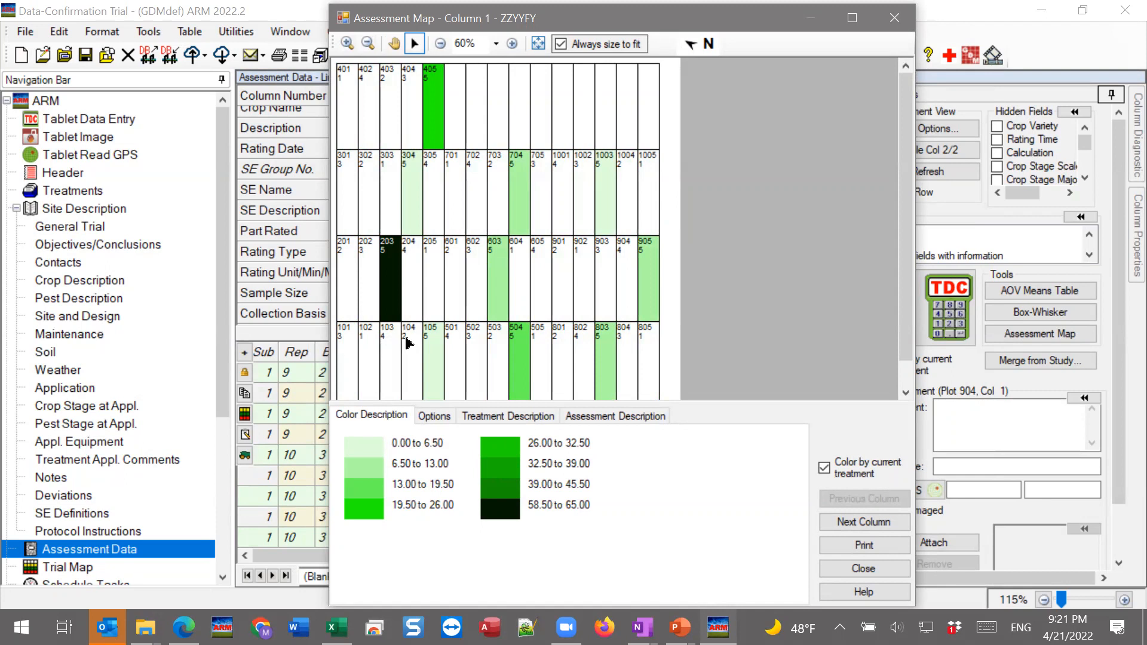
{"action": "left_click", "coordinate": [455, 354]}
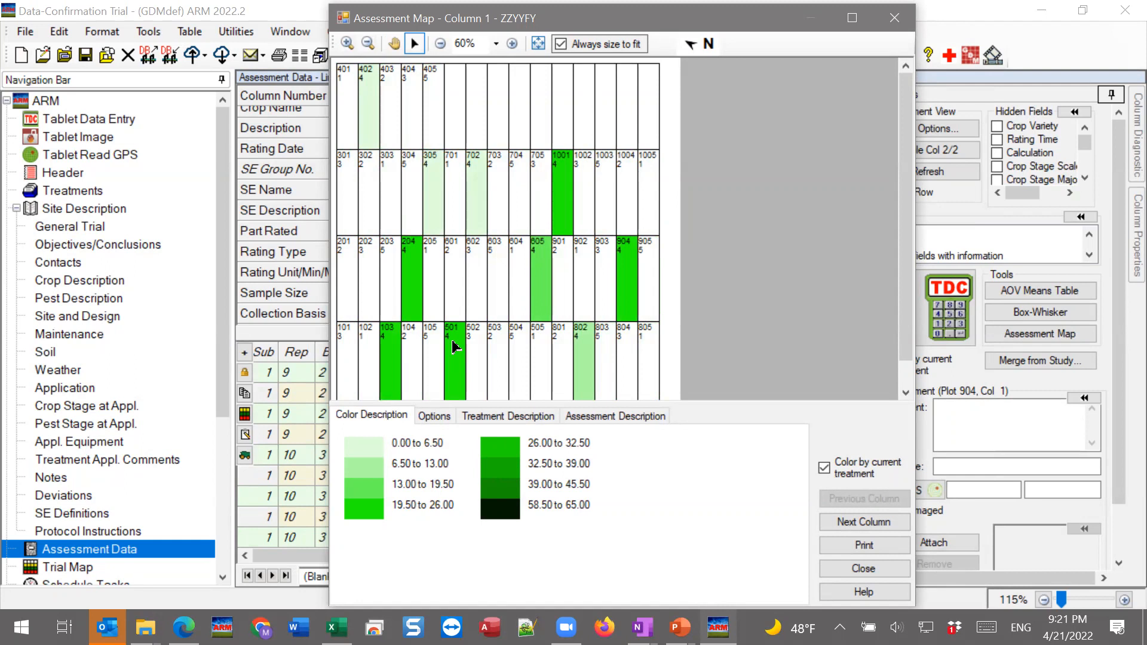
{"action": "left_click", "coordinate": [866, 474]}
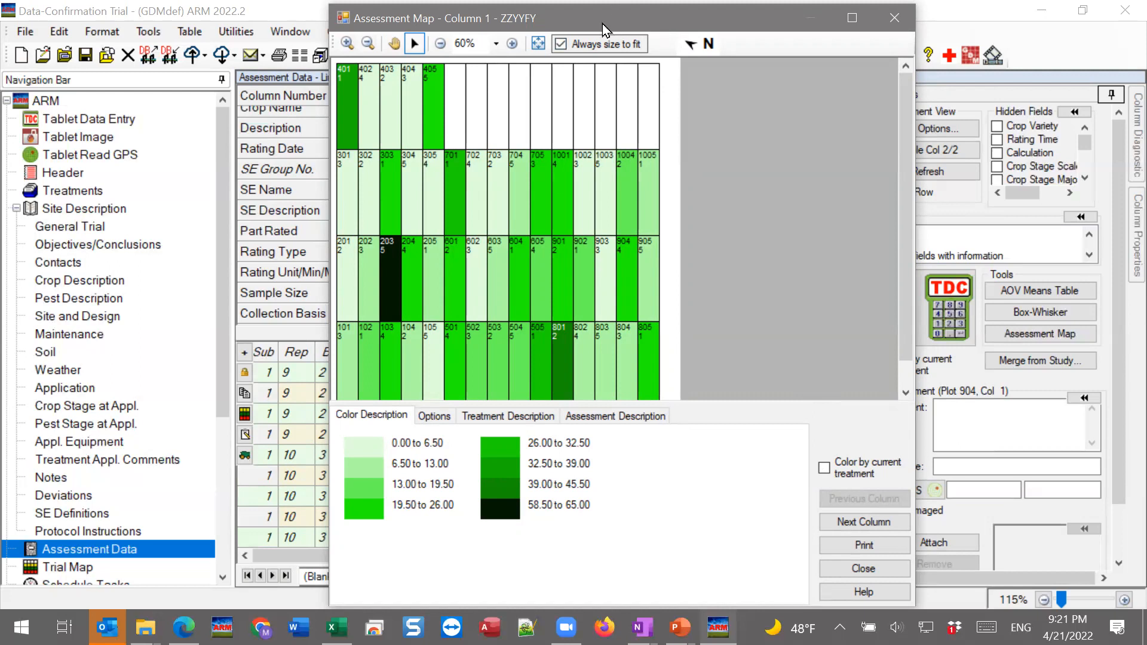
Look over the column 1 Assessment Map, compare it with the column 2 map, and close the map from column 1
{"action": "left_click_drag", "start_coordinate": [602, 23], "coordinate": [546, 25]}
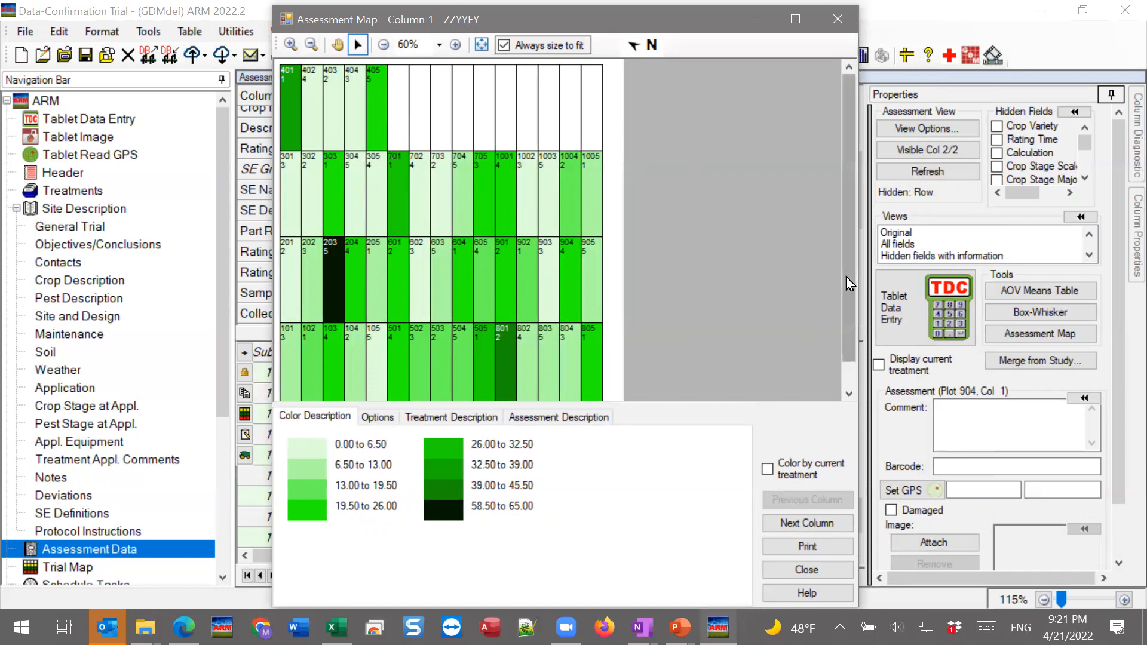
{"action": "left_click_drag", "start_coordinate": [846, 278], "coordinate": [846, 305]}
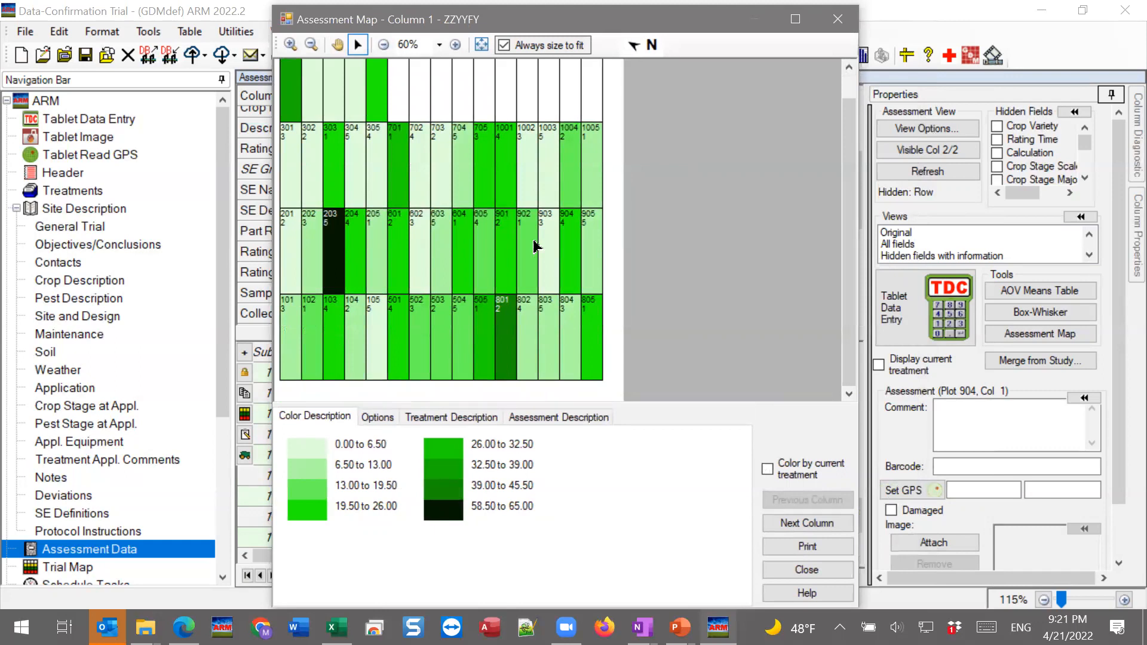
{"action": "left_click_drag", "start_coordinate": [853, 271], "coordinate": [826, 289]}
{"action": "left_click_drag", "start_coordinate": [851, 266], "coordinate": [854, 213]}
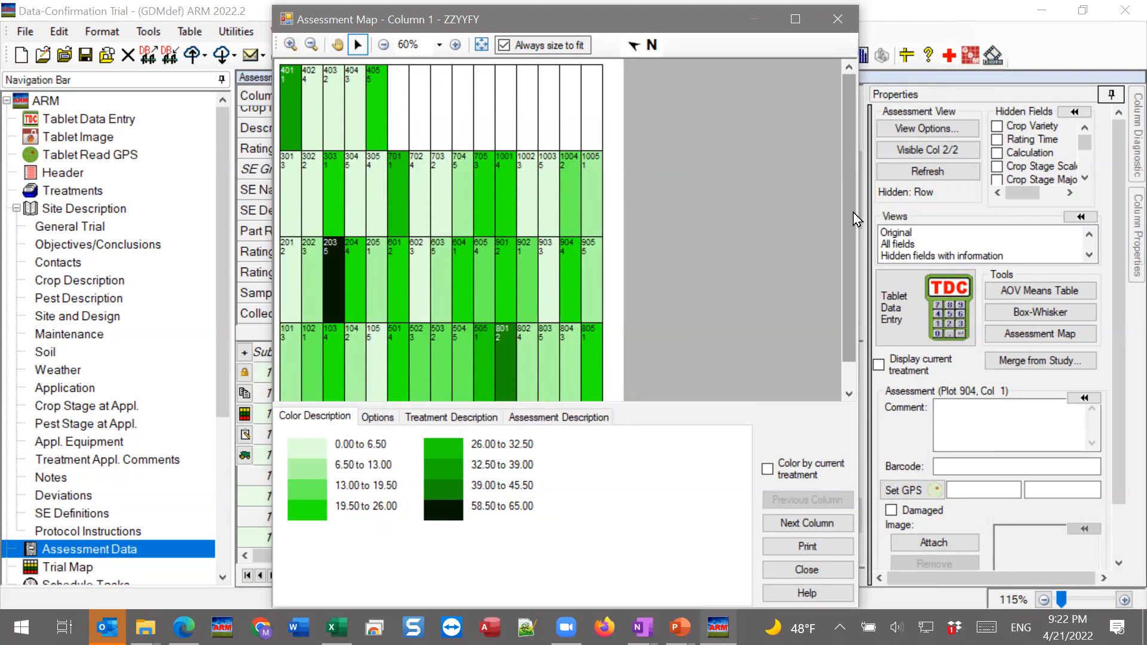
{"action": "left_click", "coordinate": [798, 525]}
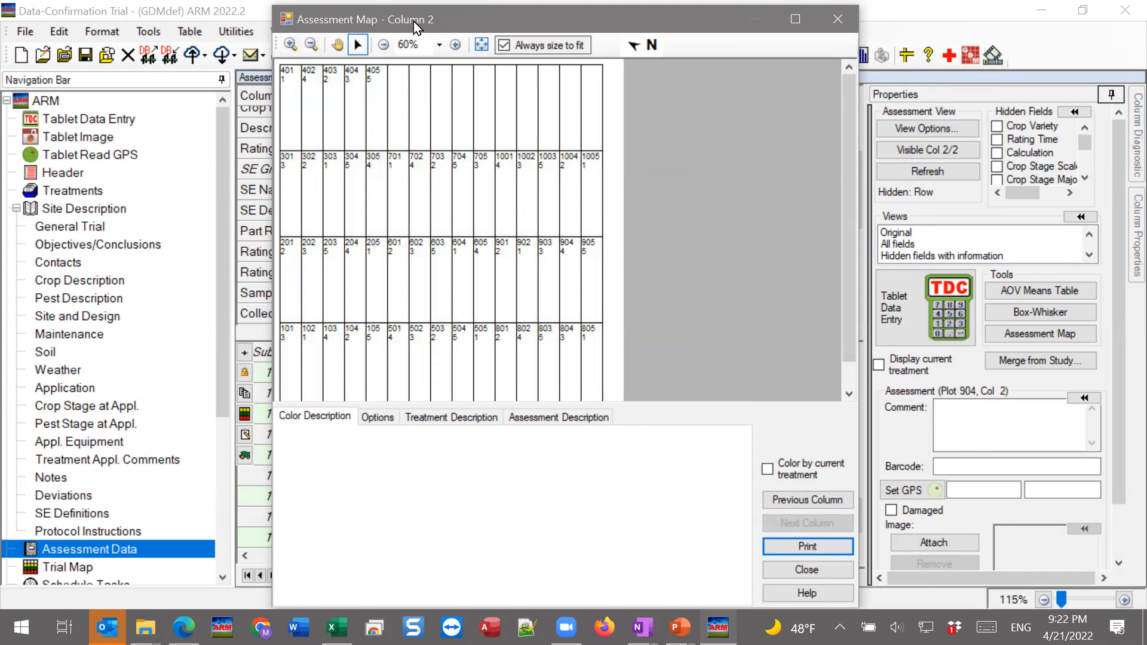
{"action": "left_click_drag", "start_coordinate": [508, 20], "coordinate": [893, 26]}
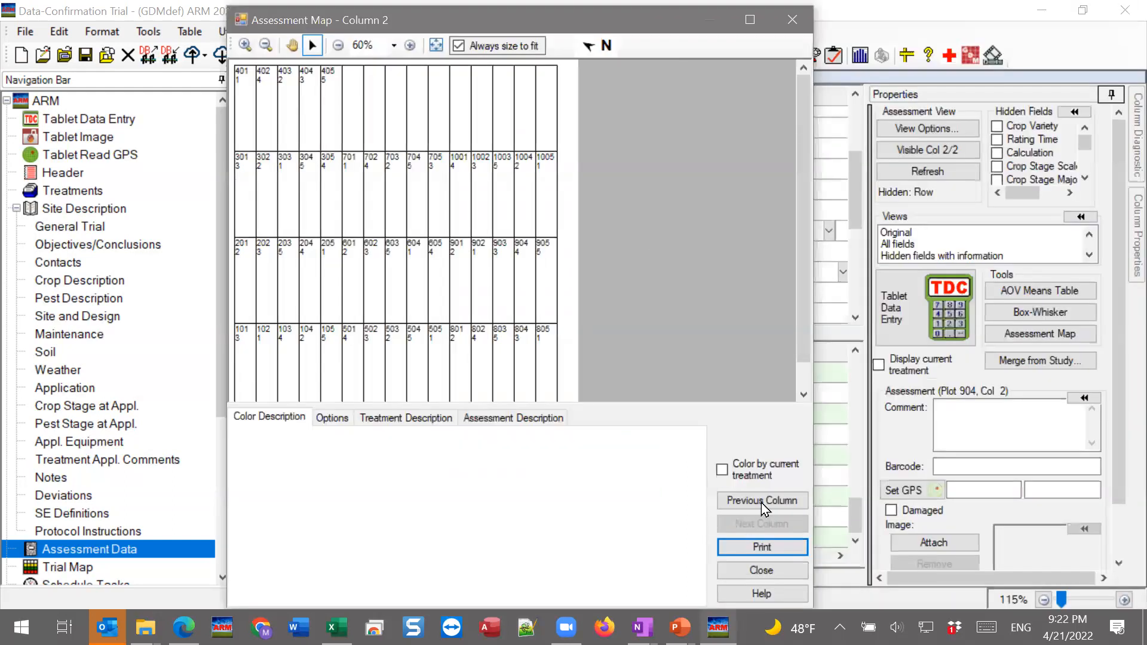
{"action": "left_click", "coordinate": [761, 502]}
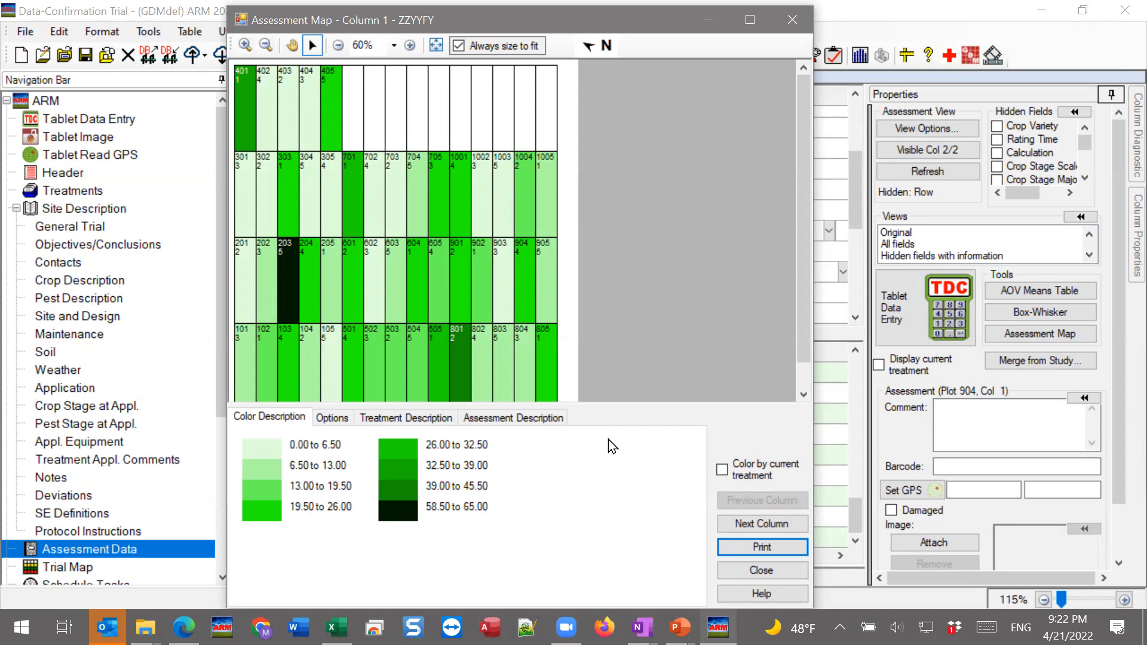
{"action": "left_click", "coordinate": [795, 572]}
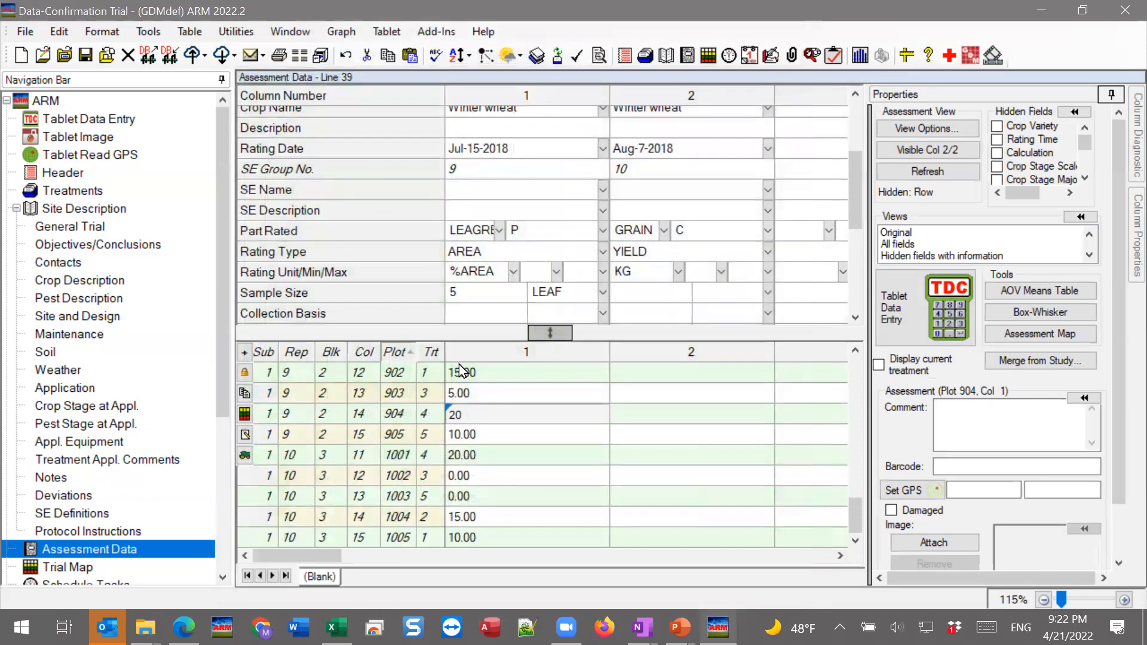
Open the Box-Whisker graph for column 1, identify the plot behind the treatment 3 outlier, and close the graph
{"action": "left_click", "coordinate": [533, 392]}
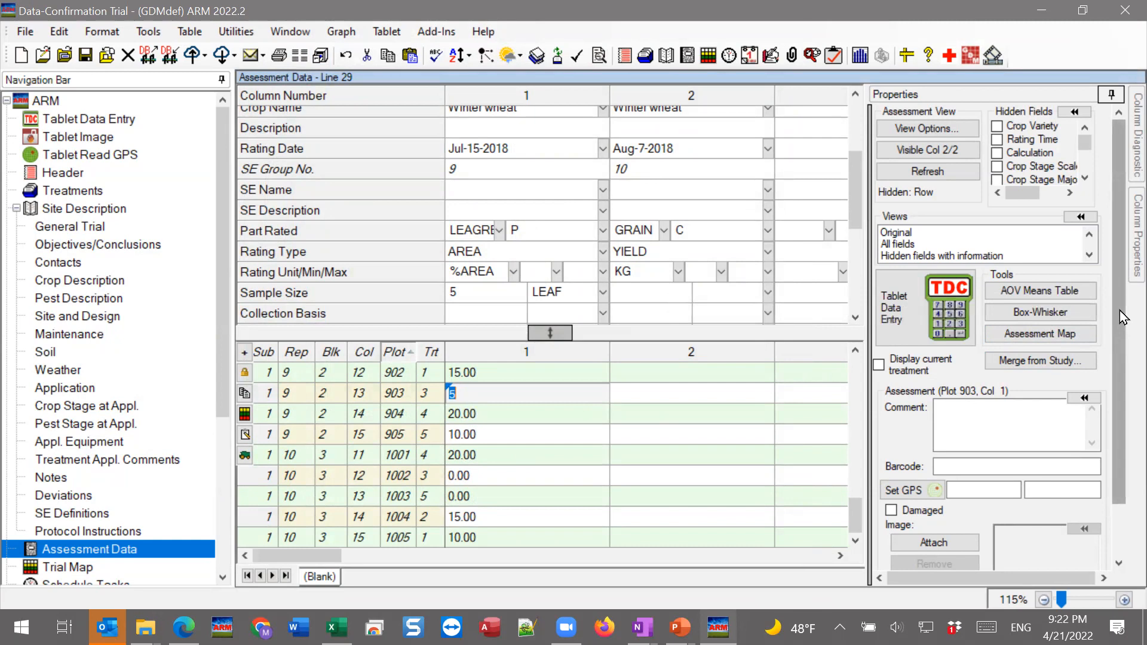
{"action": "left_click", "coordinate": [1082, 311]}
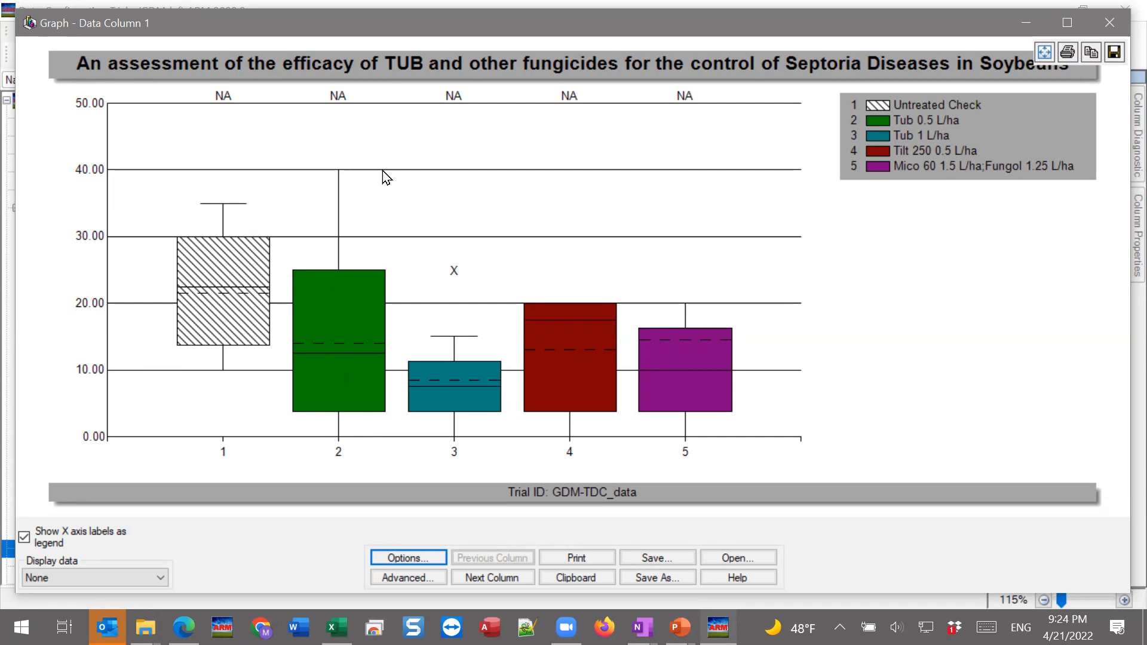
{"action": "mouse_move", "coordinate": [455, 272]}
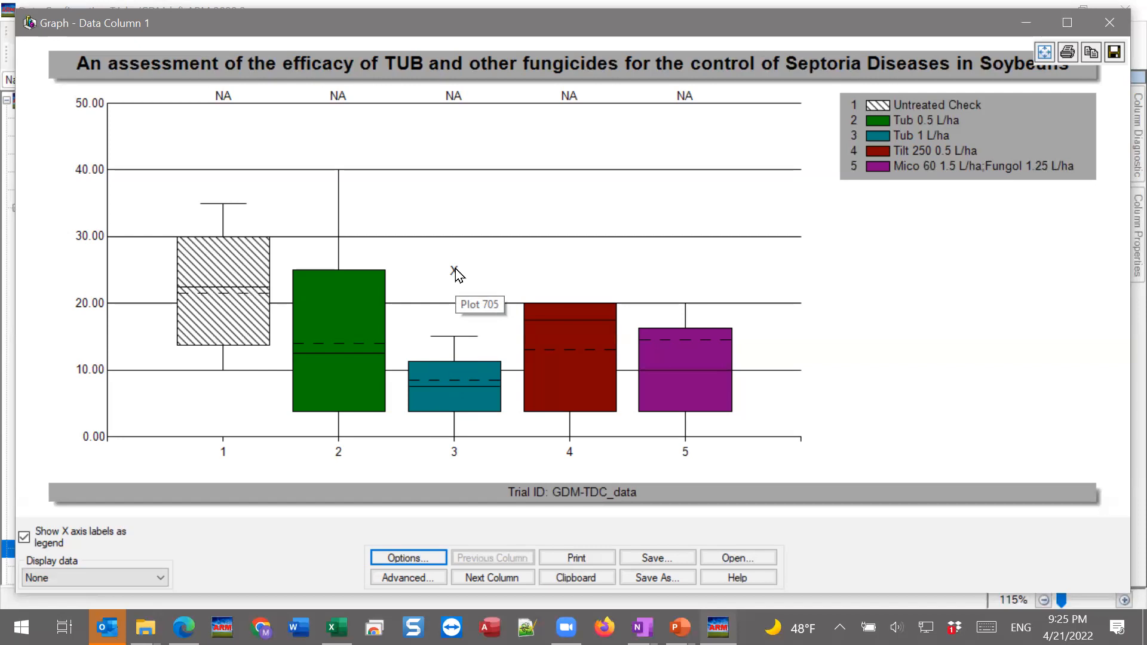
{"action": "left_click", "coordinate": [208, 7]}
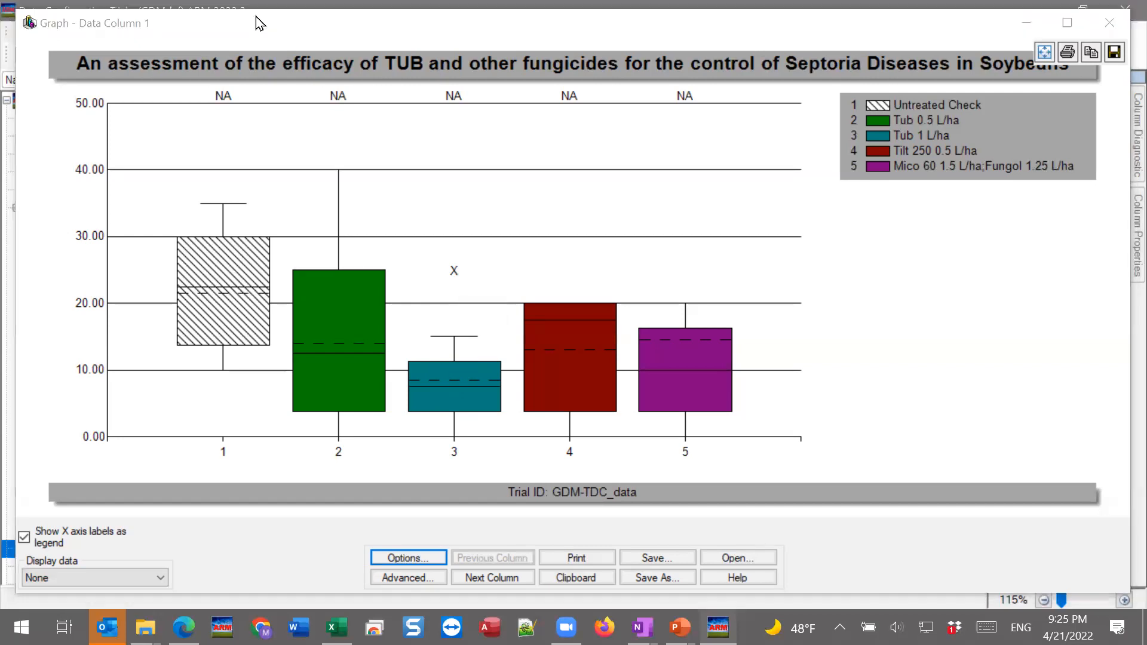
{"action": "left_click", "coordinate": [328, 33]}
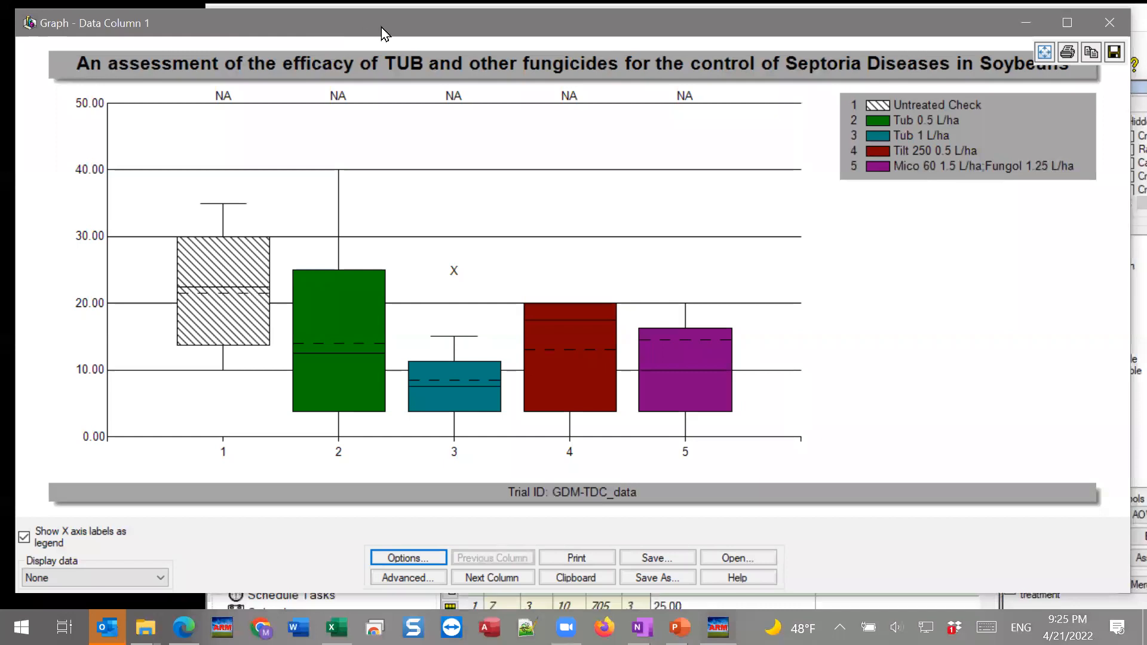
{"action": "left_click_drag", "start_coordinate": [432, 27], "coordinate": [480, 16]}
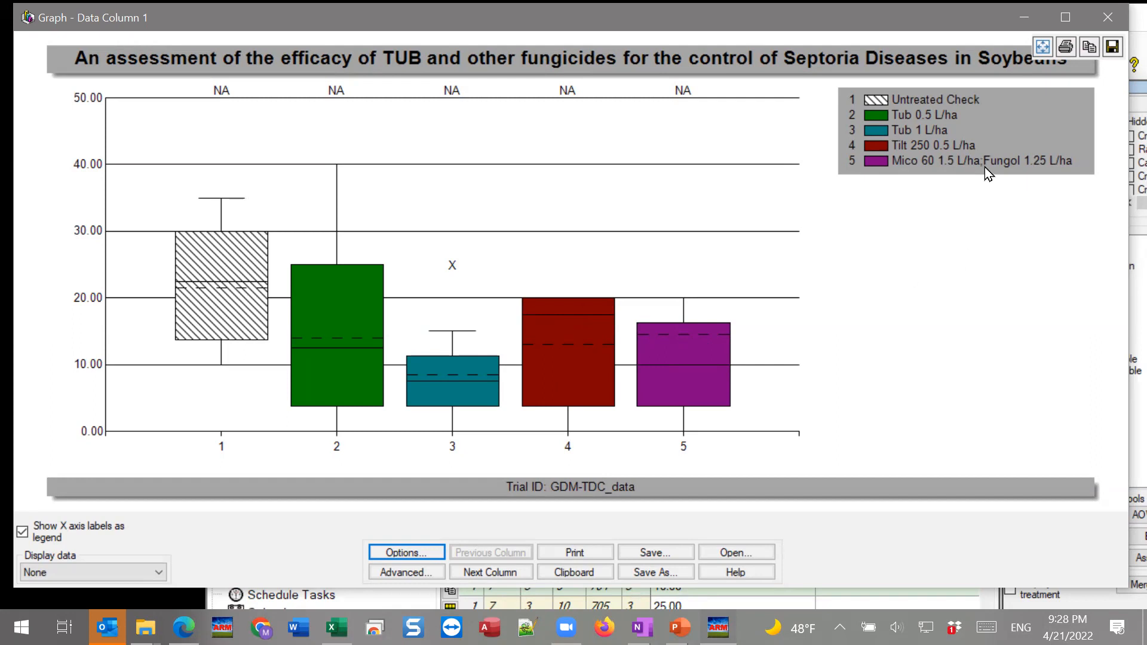
{"action": "left_click", "coordinate": [1108, 18]}
{"action": "double_click", "coordinate": [786, 24]}
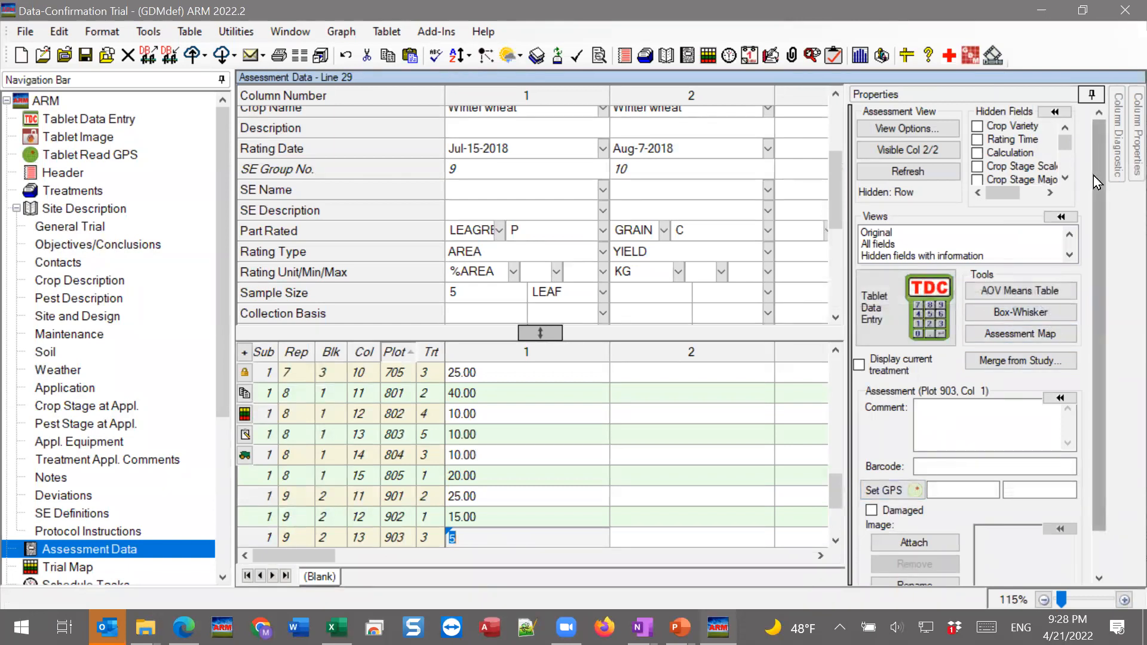
Replace the general properties with the column 1 properties, and set column 1's rating minimum to 0 and maximum to 100
{"action": "left_click", "coordinate": [1091, 95]}
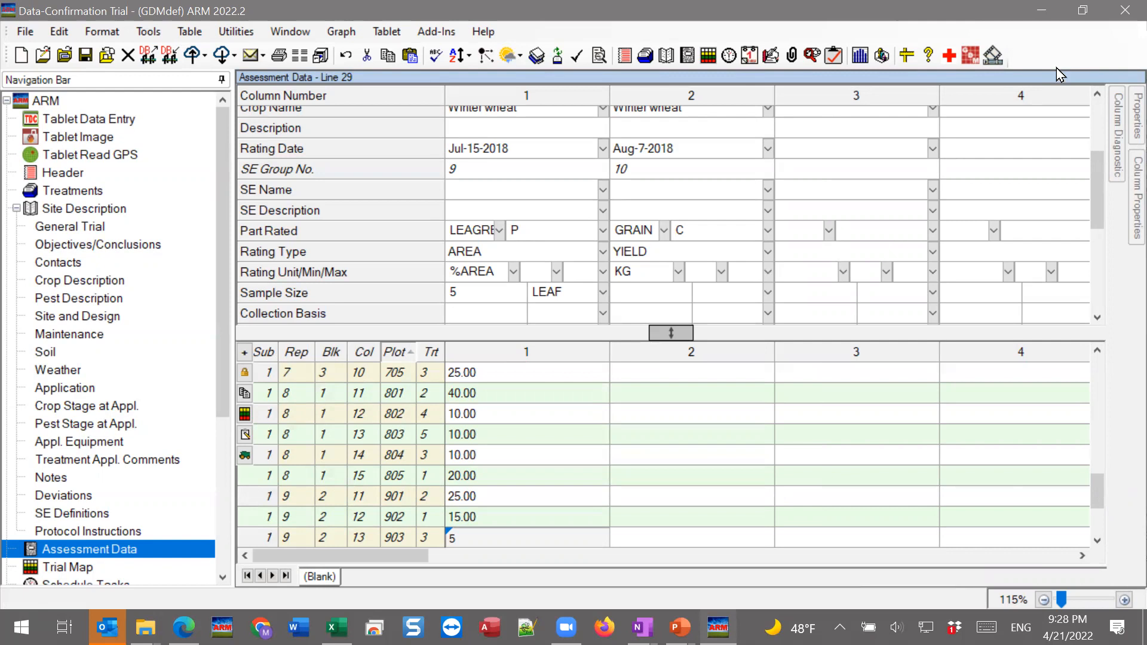
{"action": "left_click", "coordinate": [1123, 184]}
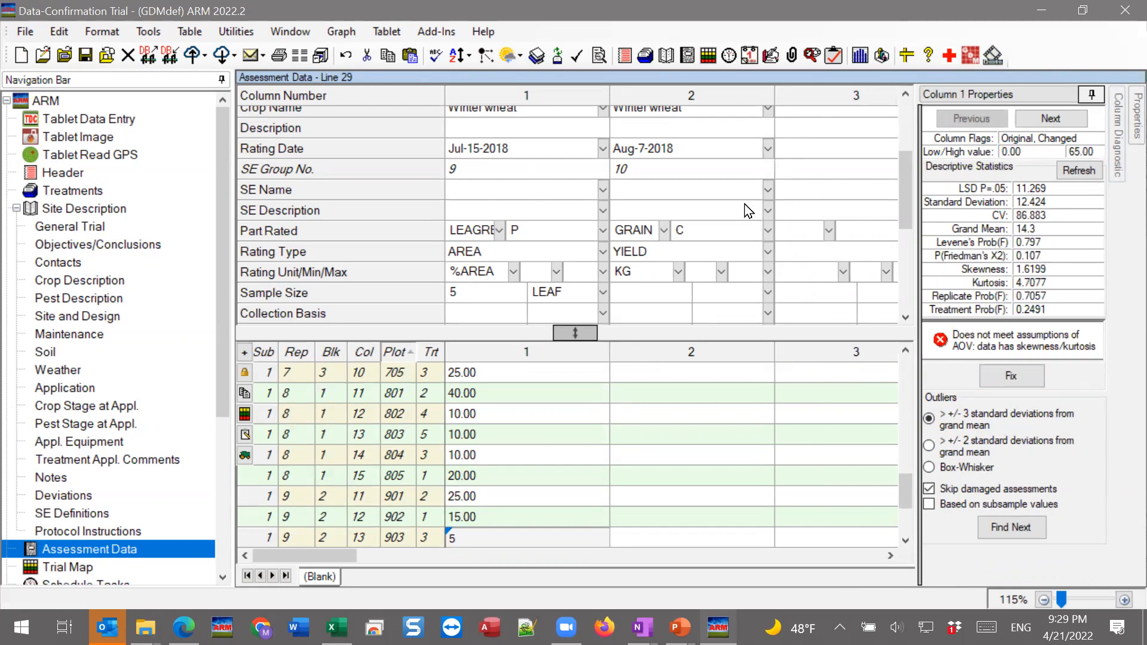
{"action": "left_click", "coordinate": [541, 272]}
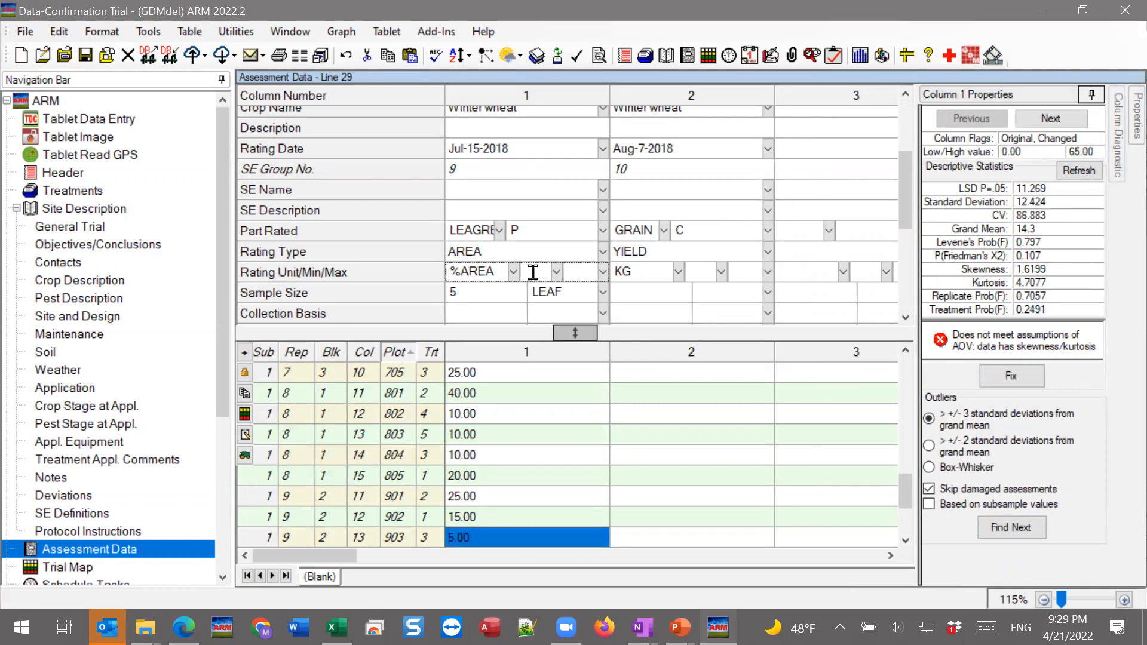
{"action": "type", "text": "0"}
{"action": "left_click", "coordinate": [587, 278]}
{"action": "type", "text": "100"}
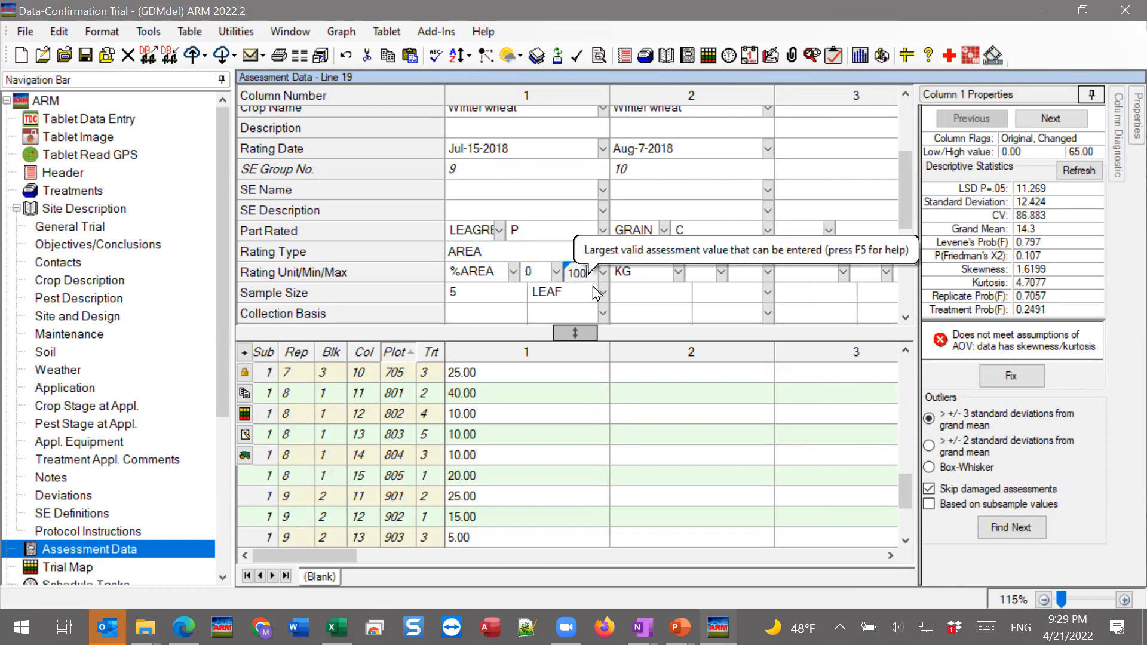
{"action": "left_click", "coordinate": [647, 285]}
{"action": "left_click", "coordinate": [495, 300]}
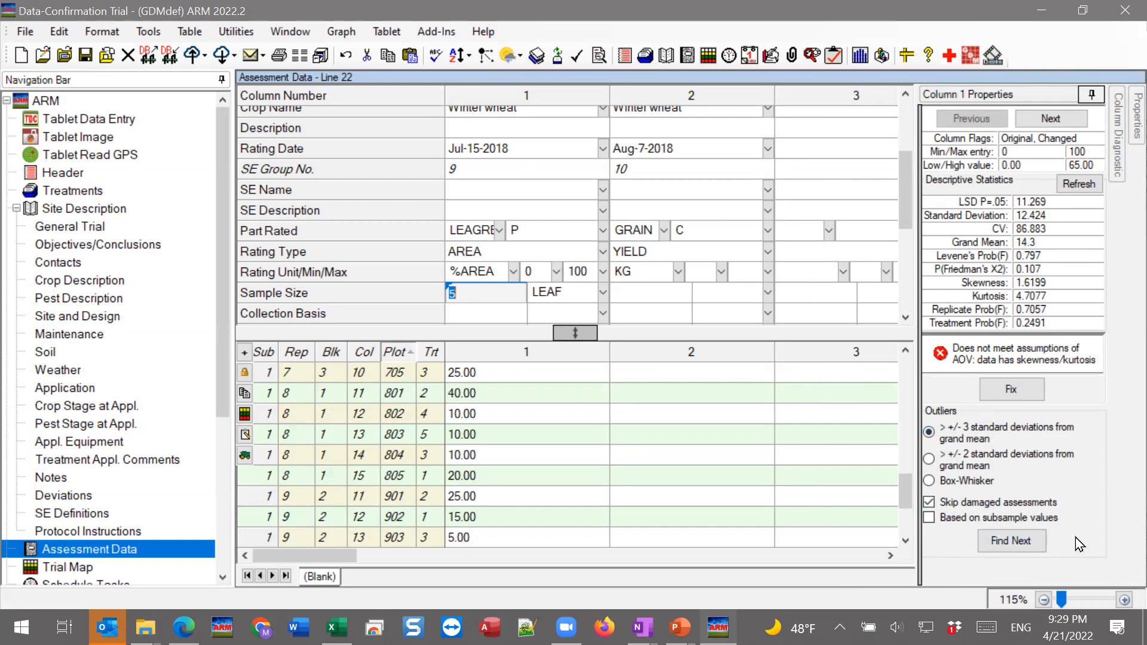
Set the outlier criterion to > +/- 2 standard deviations from grand mean and find the next outlier in column 1
{"action": "left_click", "coordinate": [965, 485]}
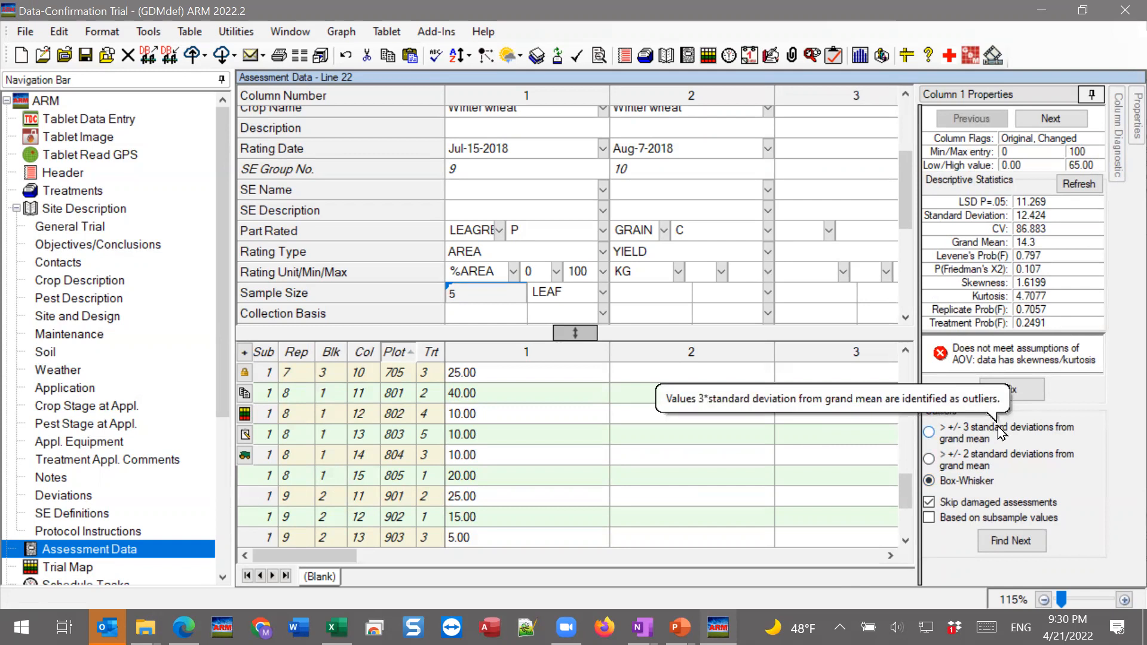
{"action": "left_click", "coordinate": [980, 439]}
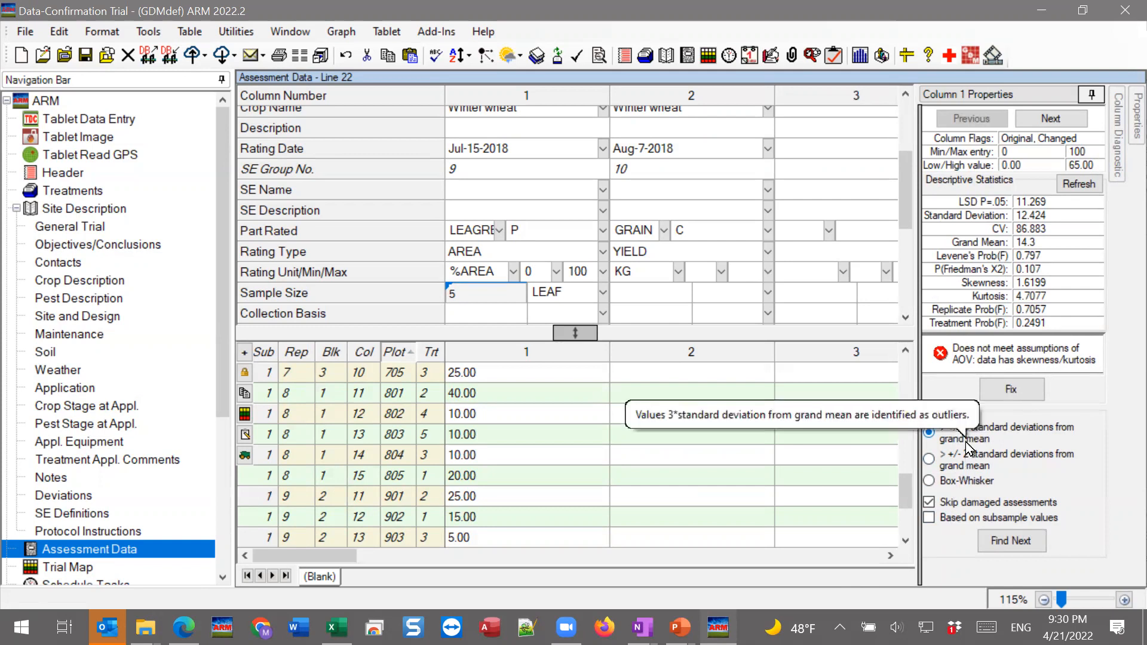
{"action": "left_click", "coordinate": [993, 461]}
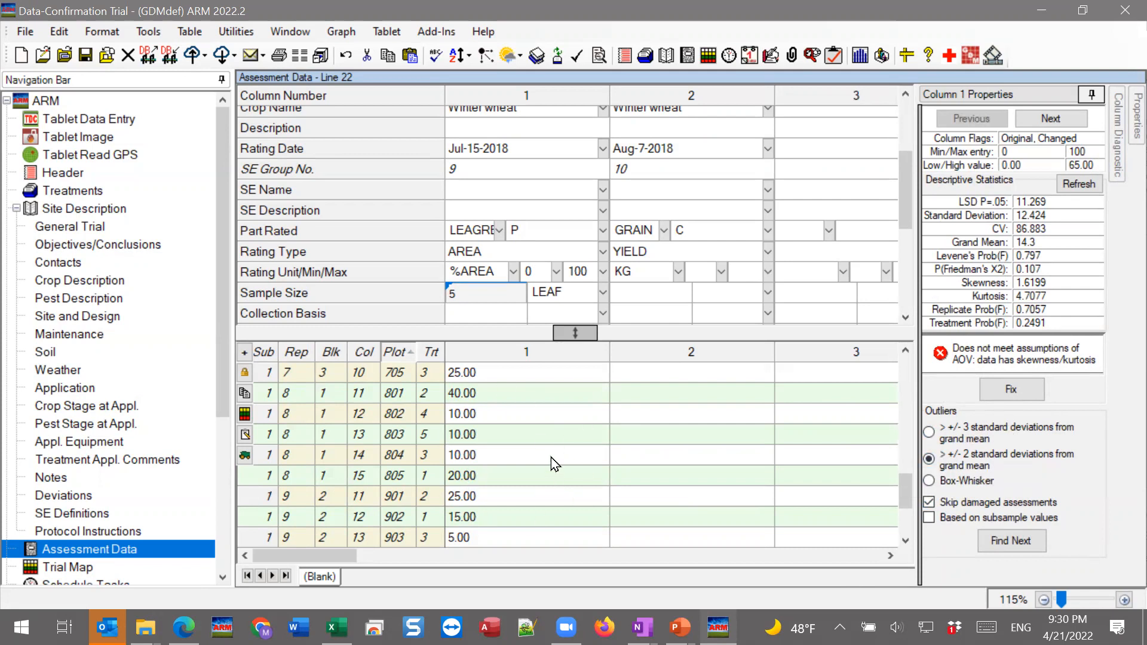
{"action": "left_click", "coordinate": [1011, 541]}
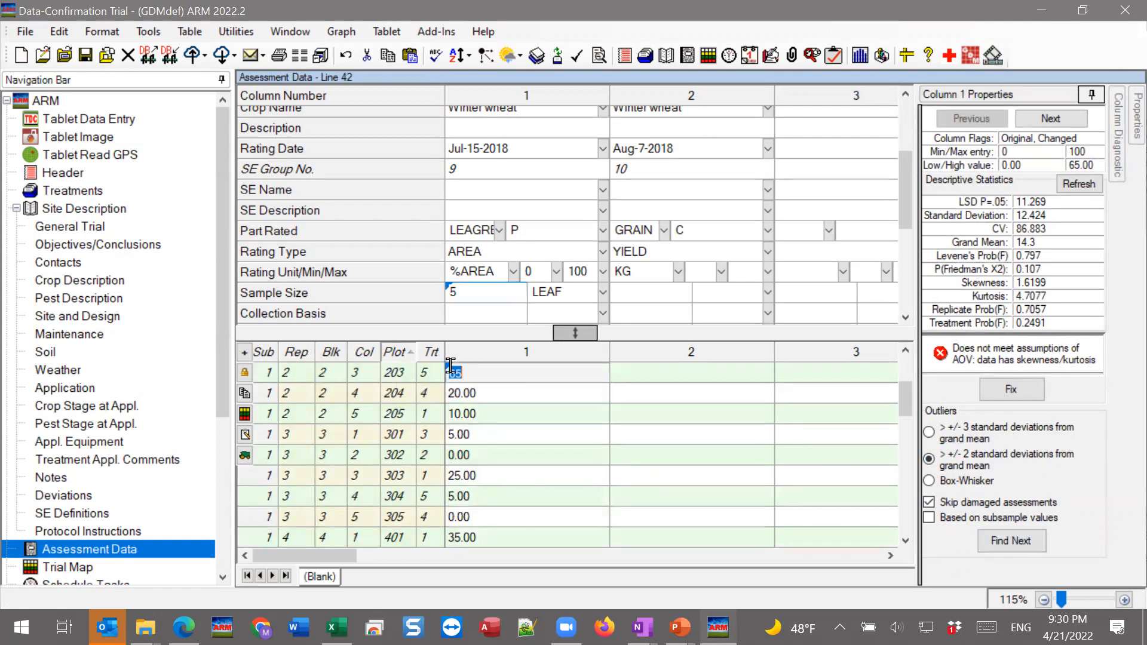
Select the column 1 value of plot 203 and hide the column properties
{"action": "left_click", "coordinate": [481, 372]}
{"action": "double_click", "coordinate": [481, 373]}
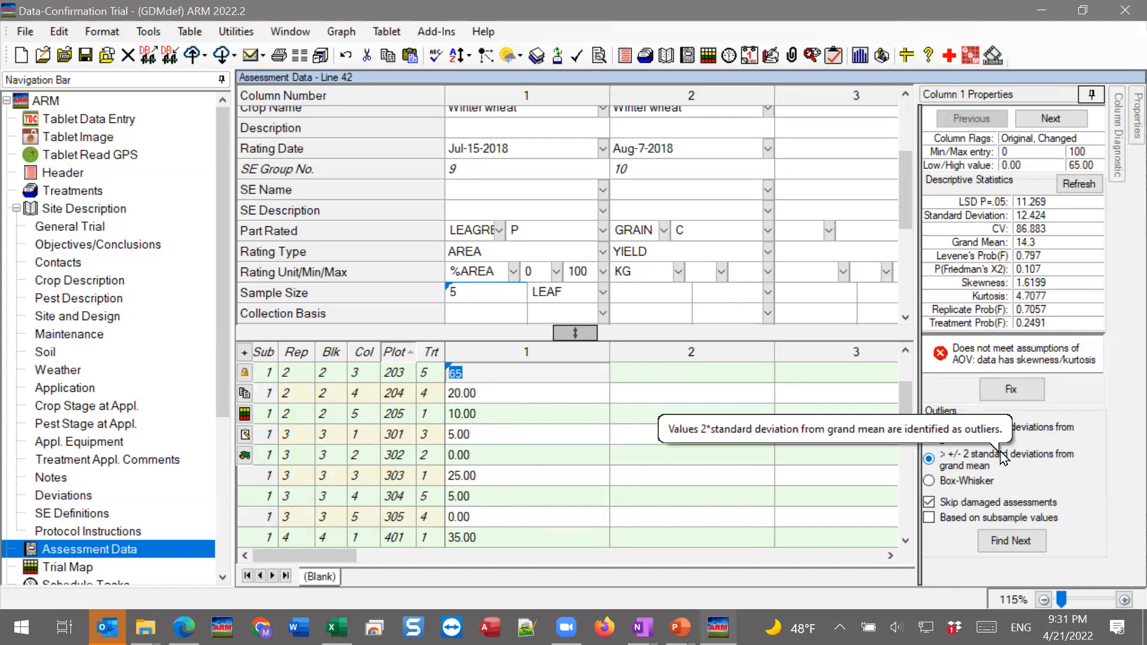
{"action": "left_click", "coordinate": [484, 377]}
{"action": "left_click", "coordinate": [482, 399]}
{"action": "left_click", "coordinate": [489, 366]}
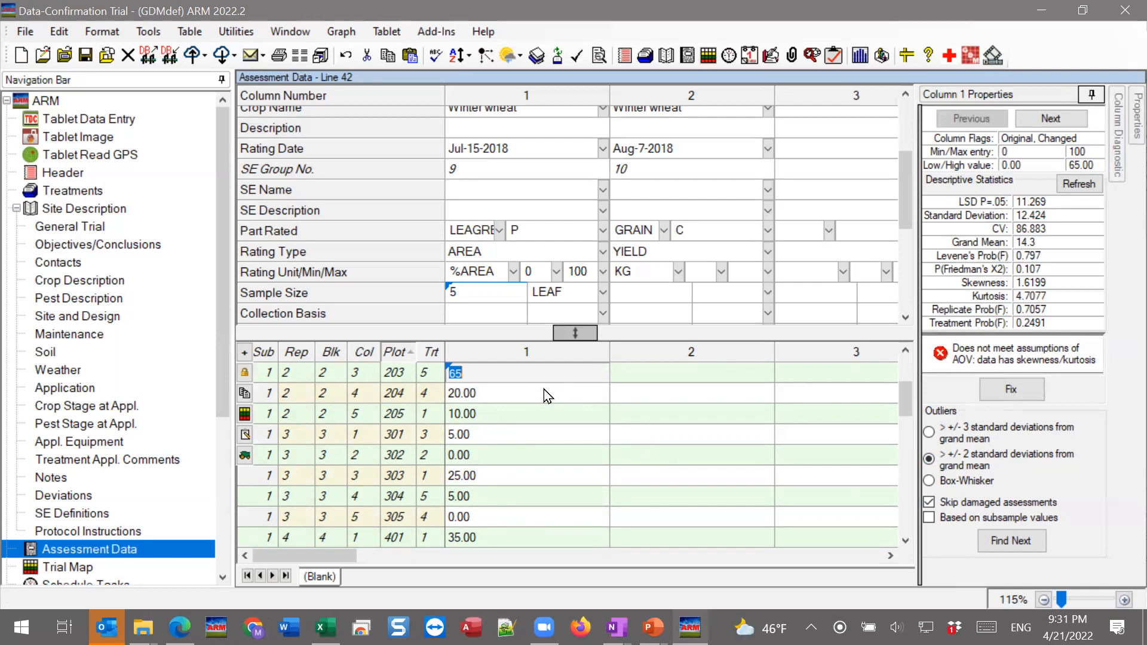
{"action": "left_click", "coordinate": [1092, 94]}
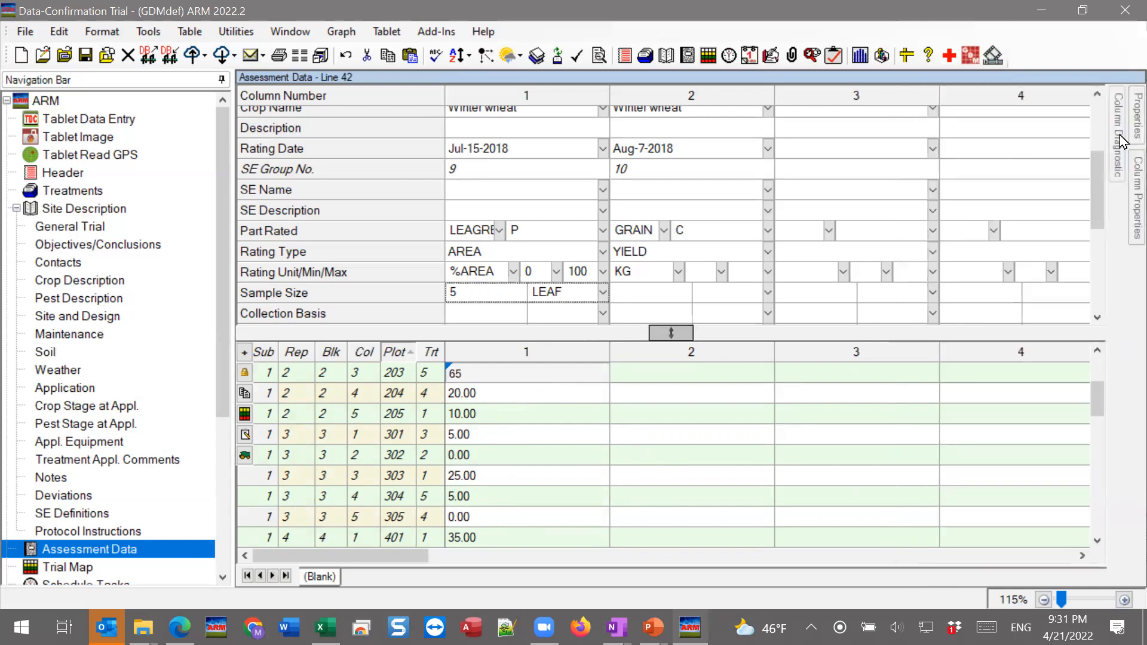
Open the diagnostics for column 1, widen the pane, and enlarge its statistics table
{"action": "left_click", "coordinate": [1120, 129]}
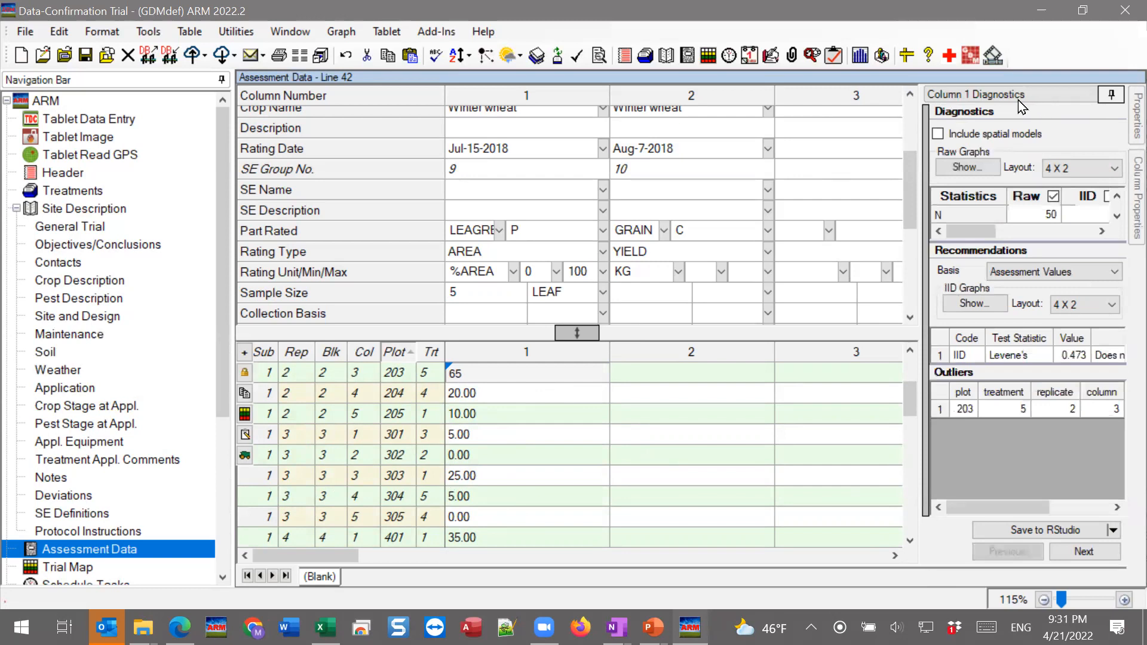
{"action": "left_click_drag", "start_coordinate": [921, 304], "coordinate": [843, 305]}
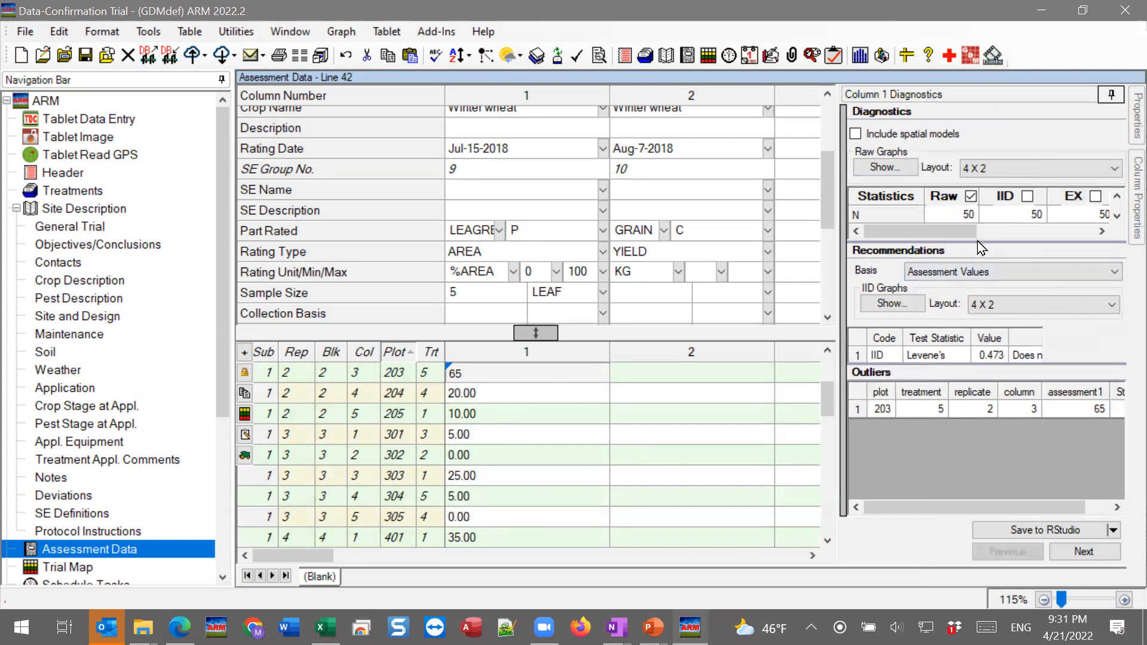
{"action": "left_click_drag", "start_coordinate": [977, 241], "coordinate": [950, 300]}
{"action": "left_click_drag", "start_coordinate": [942, 368], "coordinate": [942, 425]}
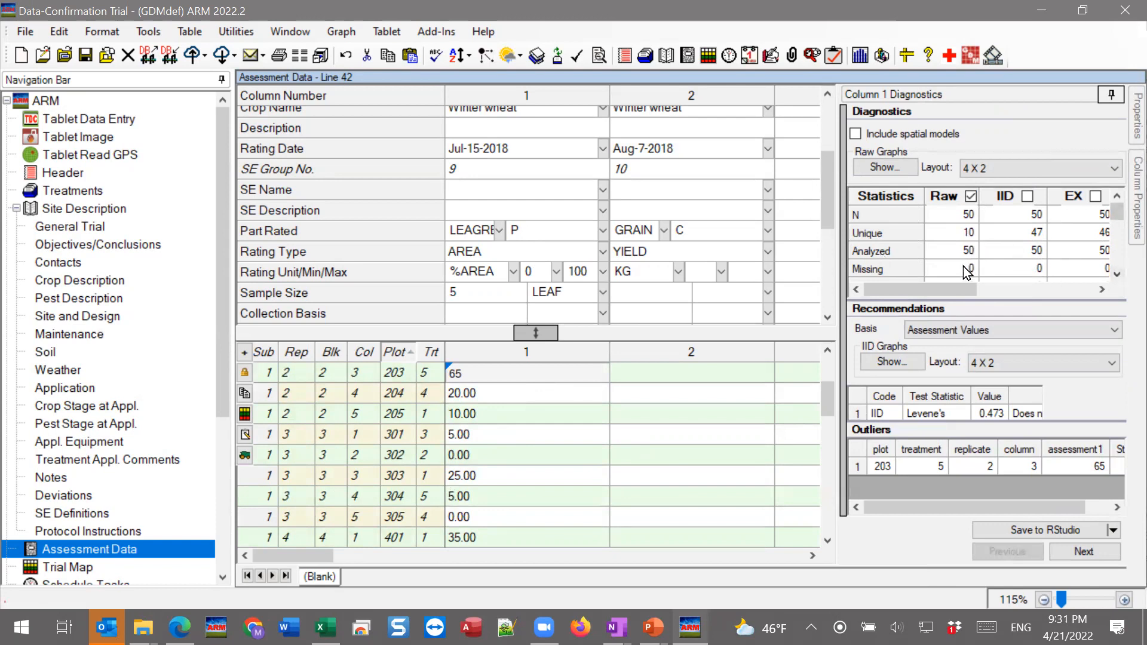
{"action": "left_click_drag", "start_coordinate": [956, 301], "coordinate": [955, 339]}
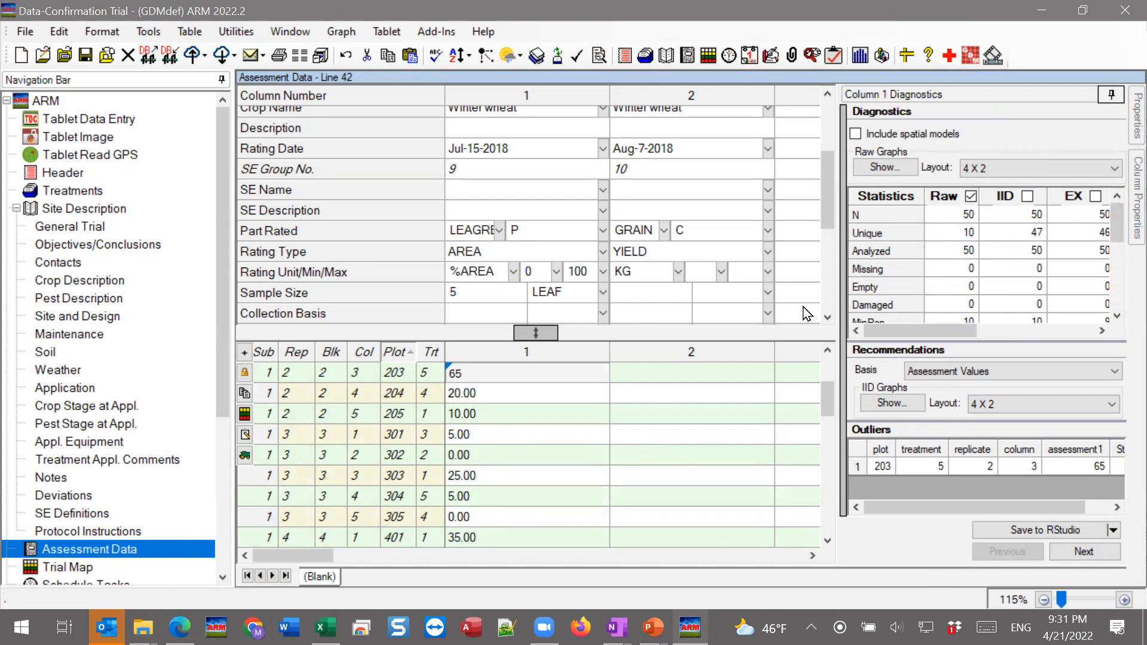
Examine column 1's raw statistics, including the unique, missing and damaged counts, and hide the diagnostics
{"action": "scroll", "coordinate": [511, 461], "scroll_direction": "down", "scroll_amount": 4}
{"action": "scroll", "coordinate": [468, 503], "scroll_direction": "down", "scroll_amount": 3}
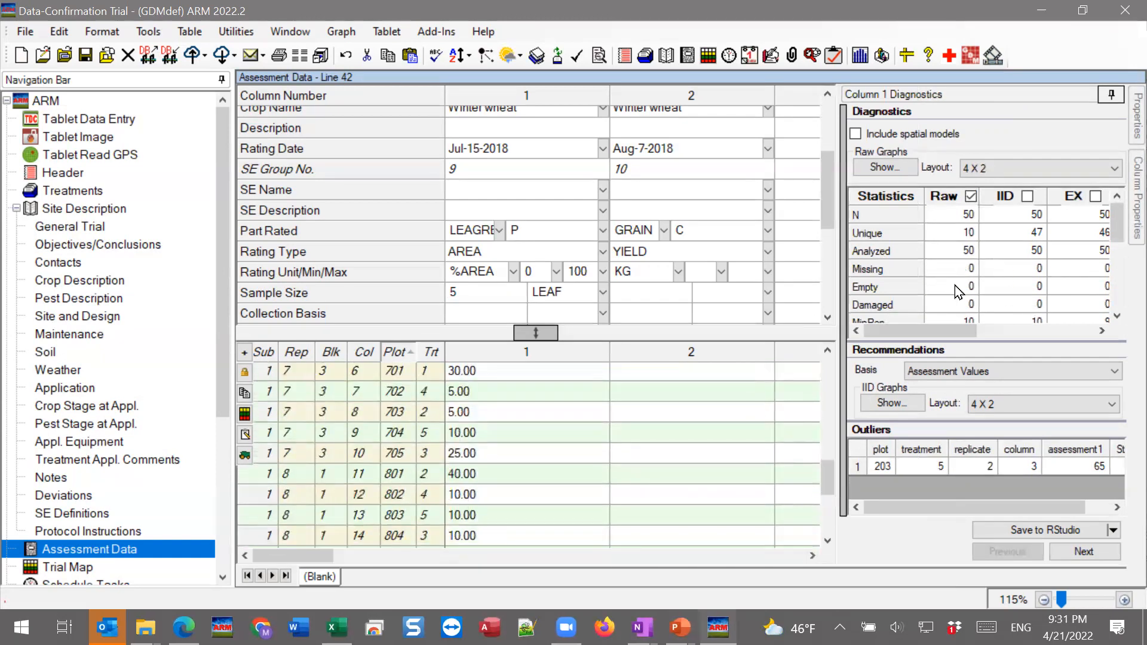
{"action": "left_click", "coordinate": [956, 240]}
{"action": "left_click", "coordinate": [956, 266]}
{"action": "left_click", "coordinate": [954, 303]}
{"action": "scroll", "coordinate": [939, 314], "scroll_direction": "down", "scroll_amount": 2}
{"action": "scroll", "coordinate": [960, 258], "scroll_direction": "up", "scroll_amount": 2}
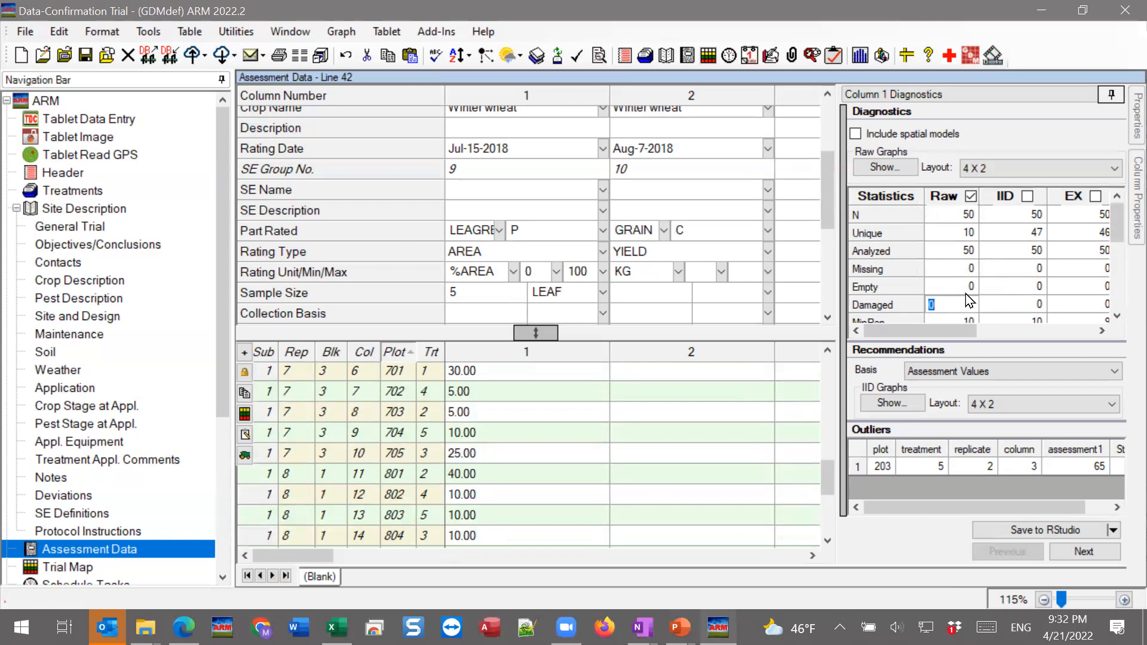
{"action": "mouse_move", "coordinate": [1118, 227]}
{"action": "left_mouse_down"}
{"action": "mouse_move", "coordinate": [1122, 250]}
{"action": "mouse_move", "coordinate": [1120, 222]}
{"action": "left_mouse_up"}
{"action": "left_click", "coordinate": [1111, 95]}
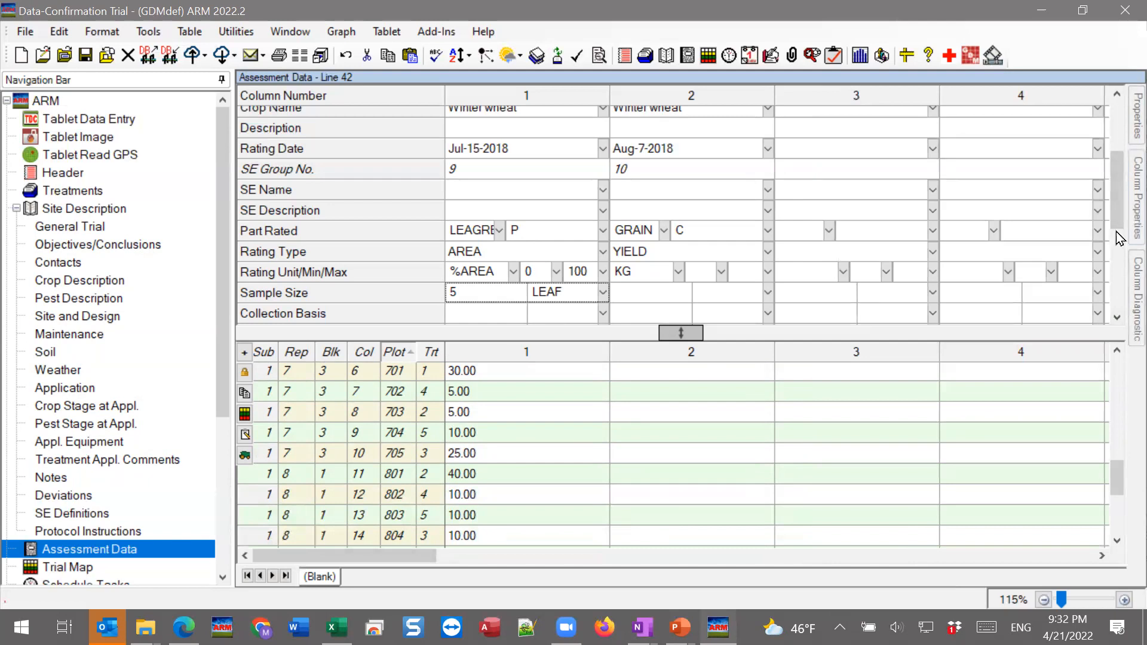
Show the general properties, select the column 1 value of plot 701, and look through the plot values and the Damaged option
{"action": "left_click", "coordinate": [1122, 106]}
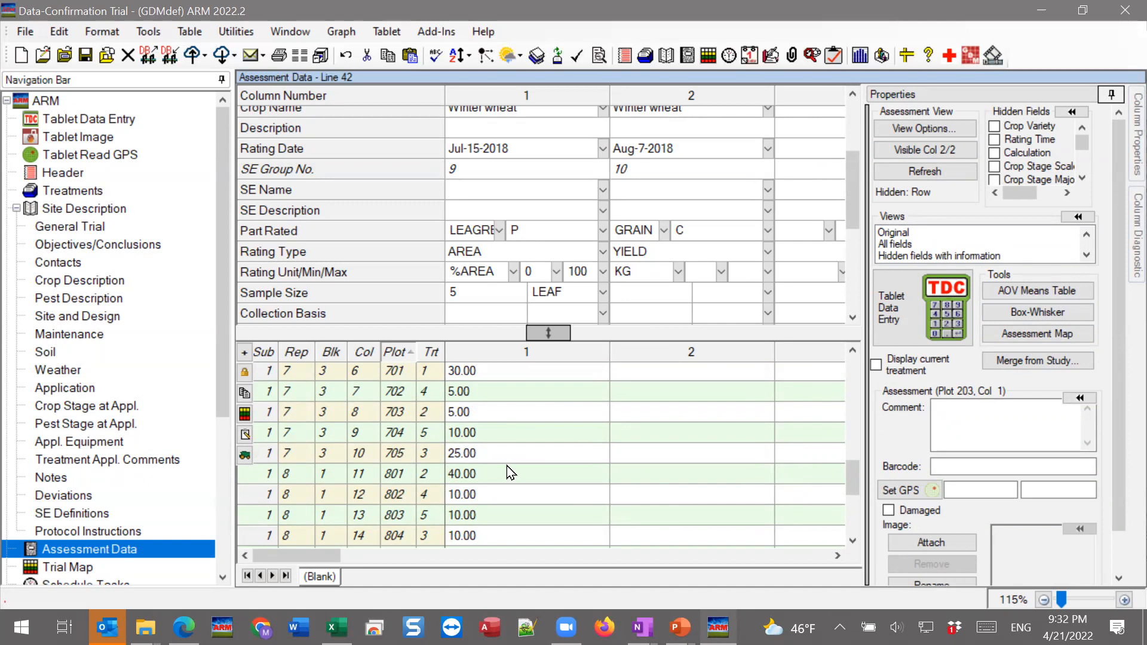
{"action": "left_click", "coordinate": [517, 373]}
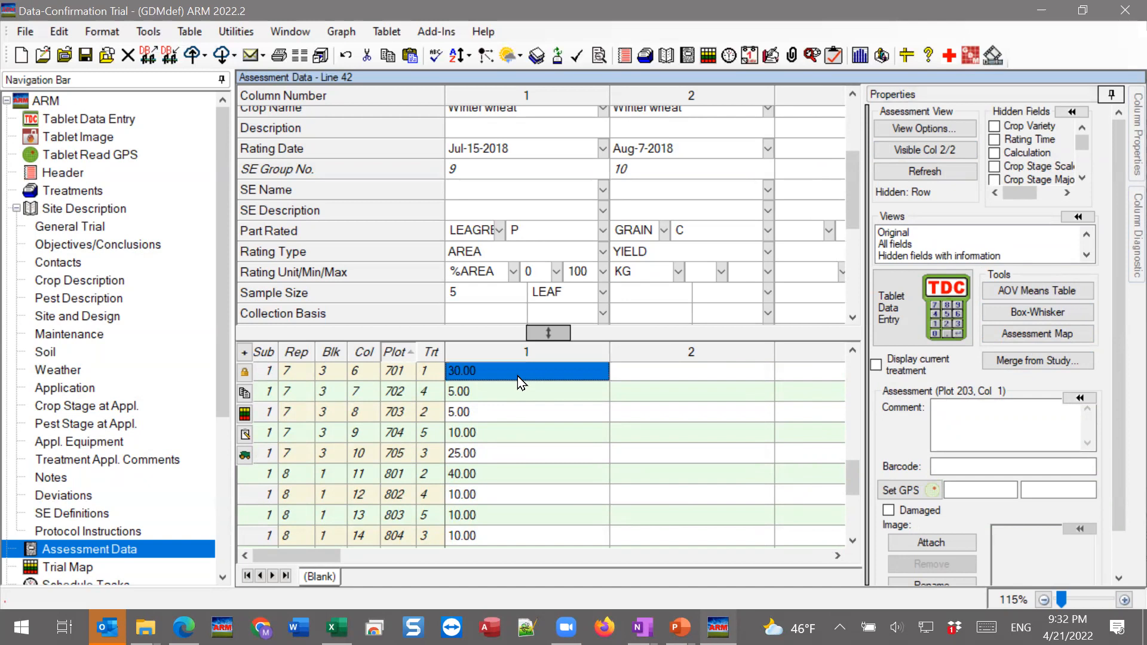
{"action": "scroll", "coordinate": [1116, 376], "scroll_direction": "down", "scroll_amount": 2}
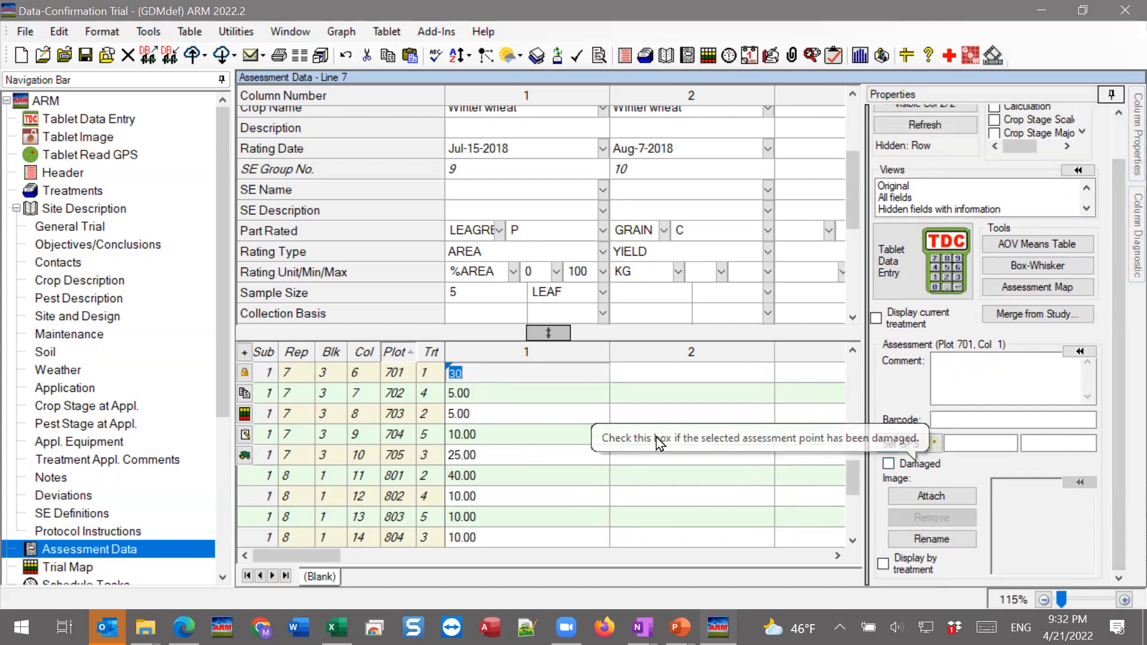
{"action": "scroll", "coordinate": [489, 508], "scroll_direction": "down", "scroll_amount": 3}
{"action": "scroll", "coordinate": [489, 508], "scroll_direction": "up", "scroll_amount": 5}
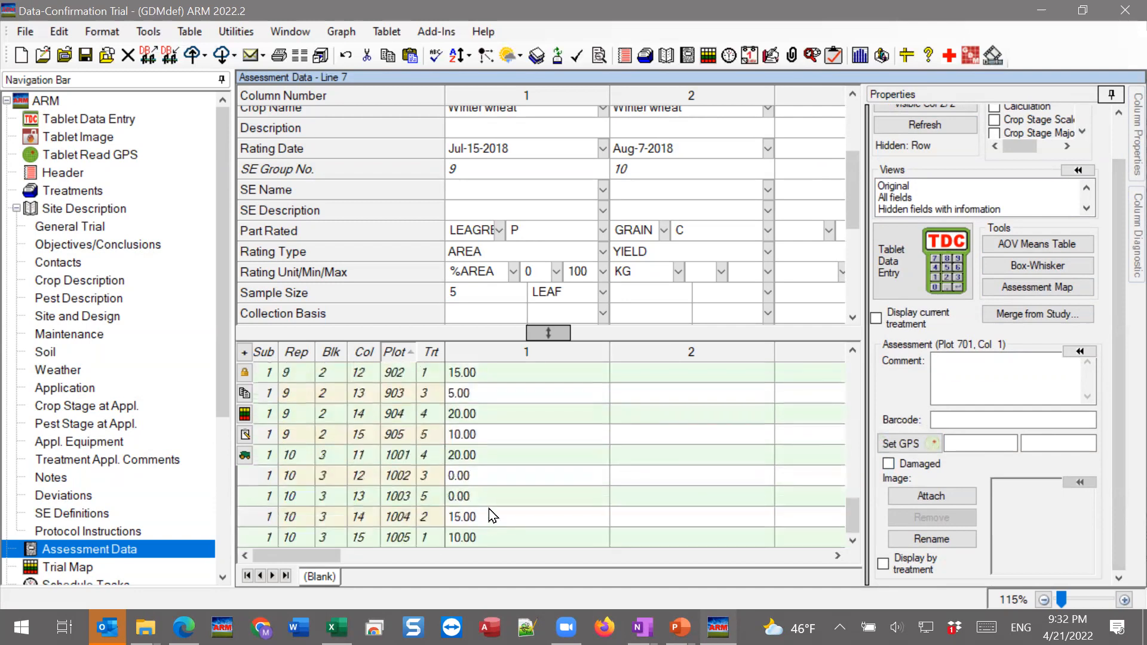
{"action": "left_click", "coordinate": [488, 508]}
{"action": "scroll", "coordinate": [489, 511], "scroll_direction": "up", "scroll_amount": 6}
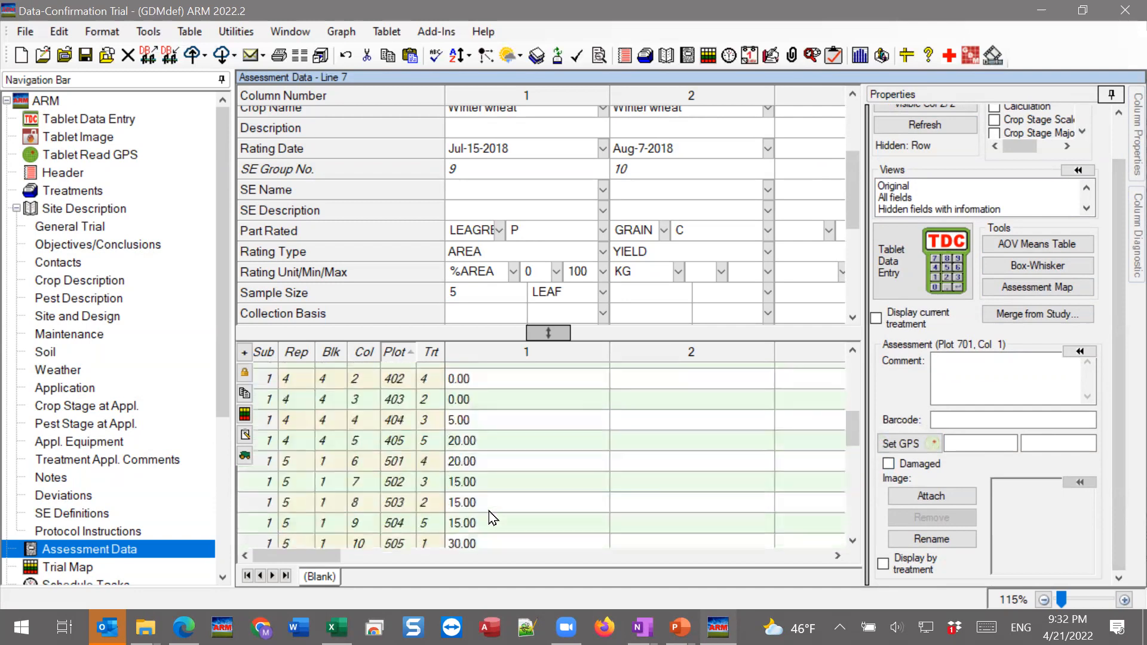
Flag the column 1 assessment of plot 203 as damaged
{"action": "left_click", "coordinate": [486, 411]}
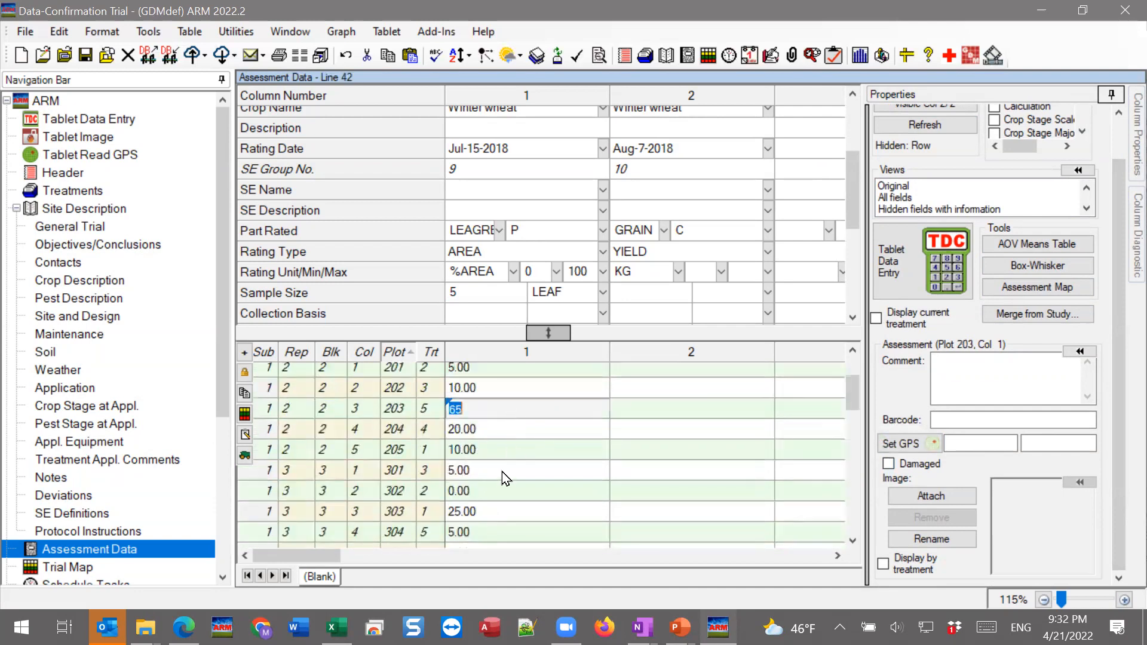
{"action": "scroll", "coordinate": [500, 477], "scroll_direction": "up", "scroll_amount": 1}
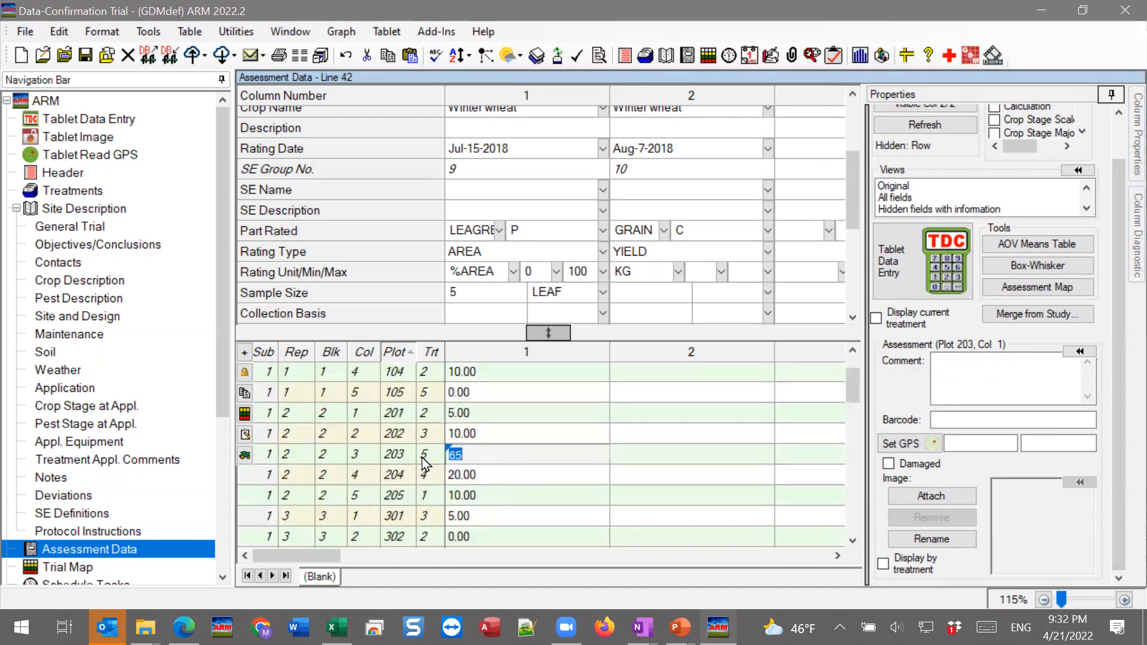
{"action": "left_click", "coordinate": [490, 453]}
{"action": "left_click", "coordinate": [928, 468]}
{"action": "left_click", "coordinate": [519, 469]}
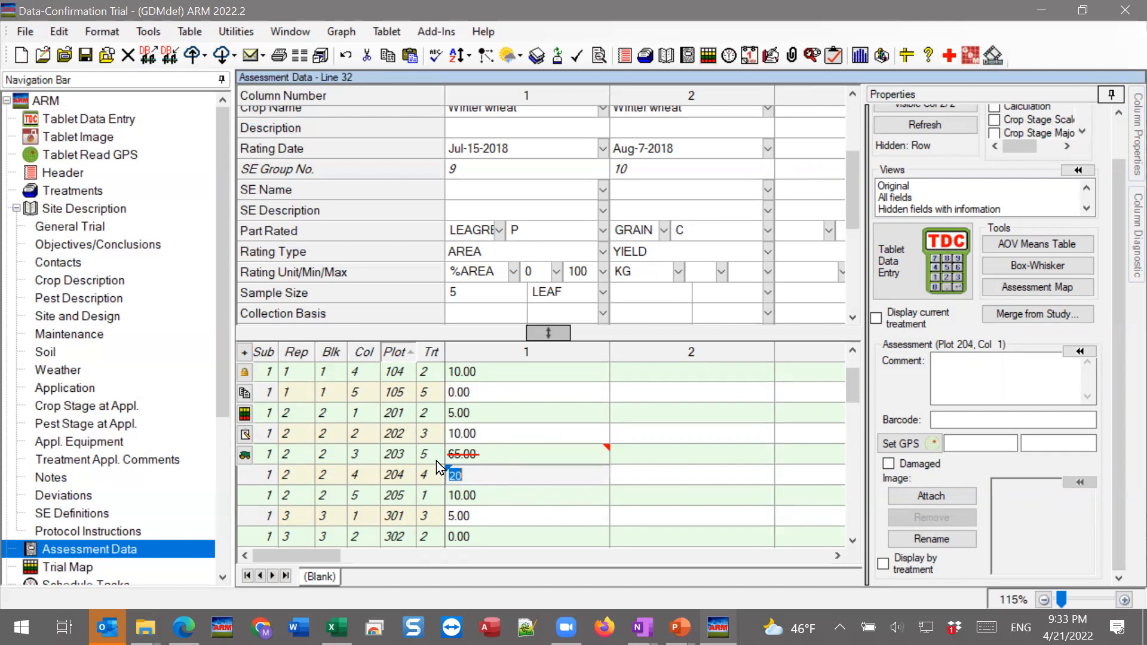
Add the comment "decision" to the column 1 assessment of plot 203 and reselect that assessment to check it
{"action": "left_click", "coordinate": [511, 457]}
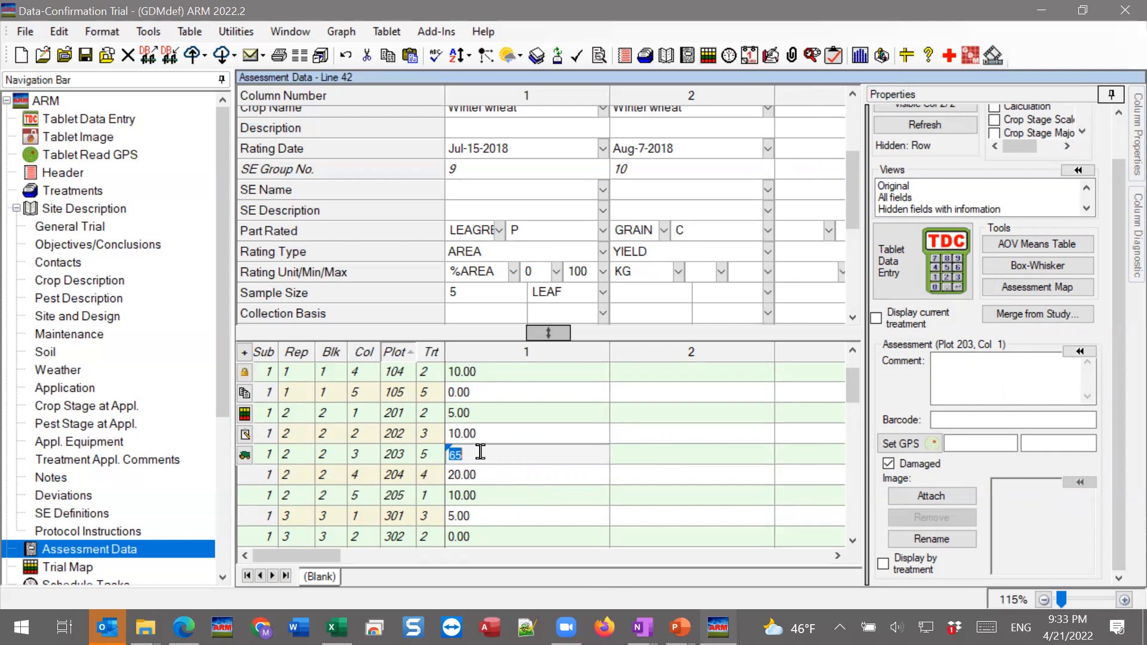
{"action": "left_click", "coordinate": [473, 454]}
{"action": "left_click", "coordinate": [975, 370]}
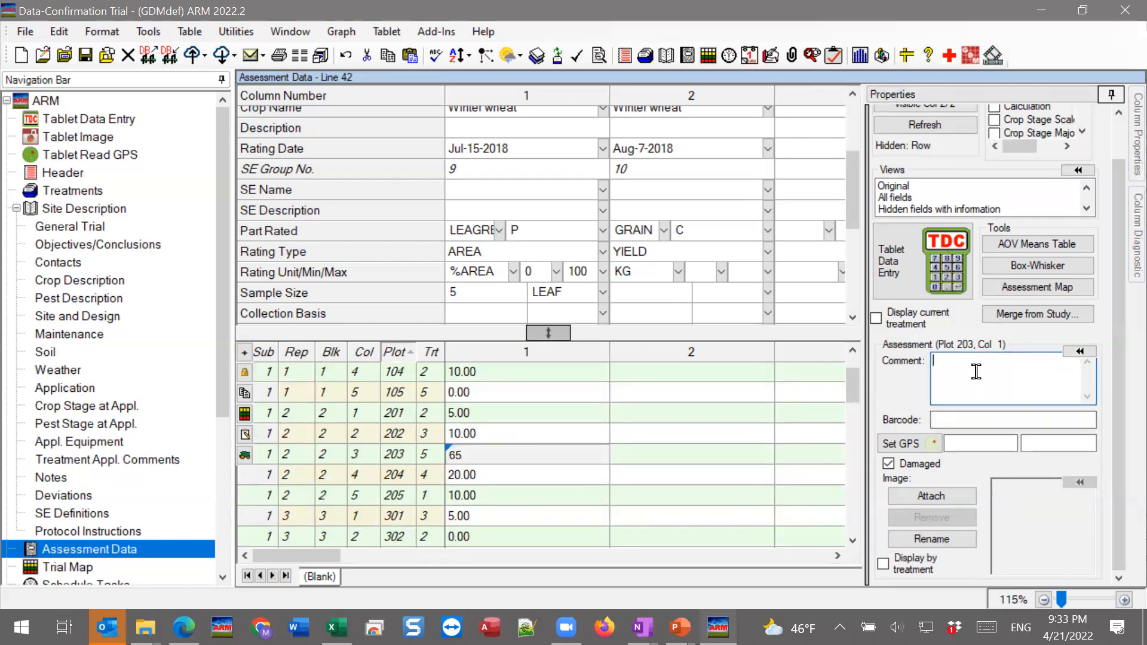
{"action": "type", "text": "decision"}
{"action": "left_click", "coordinate": [481, 477]}
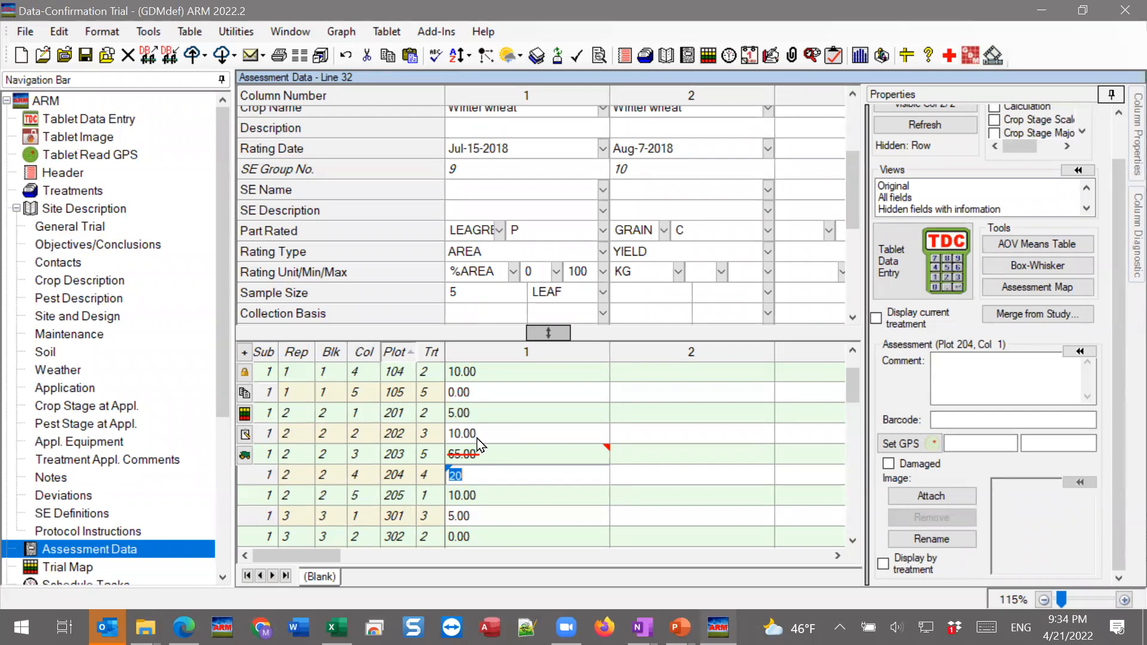
{"action": "left_click", "coordinate": [578, 455]}
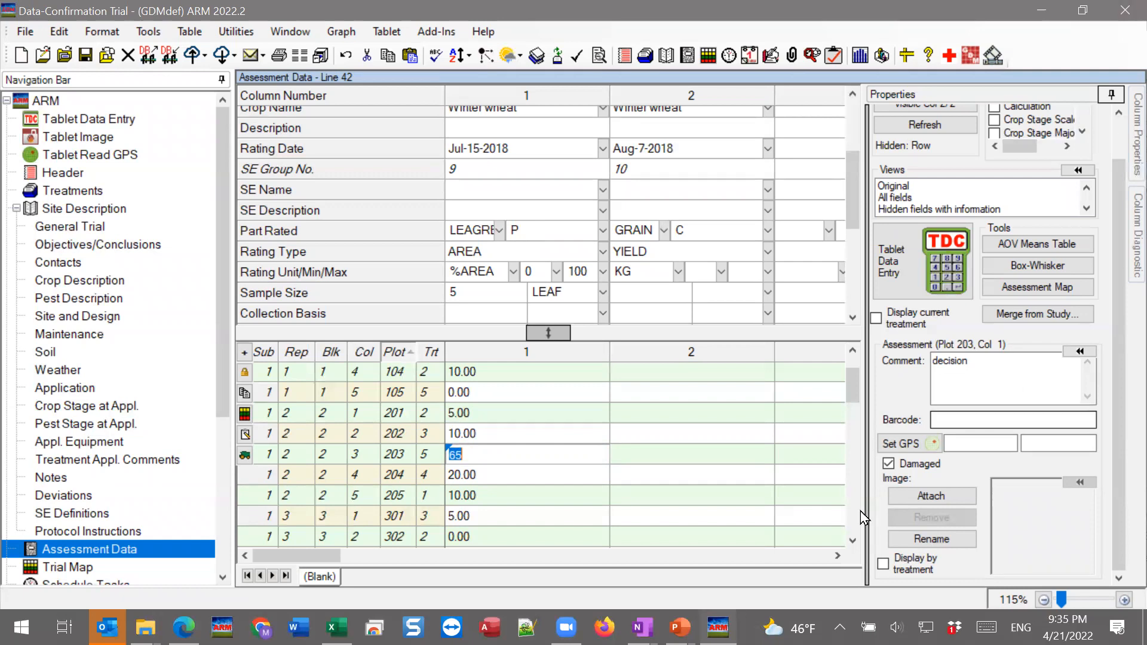
Enter 13 as the column 2 value of plot 105 and delete it again
{"action": "left_click", "coordinate": [399, 394]}
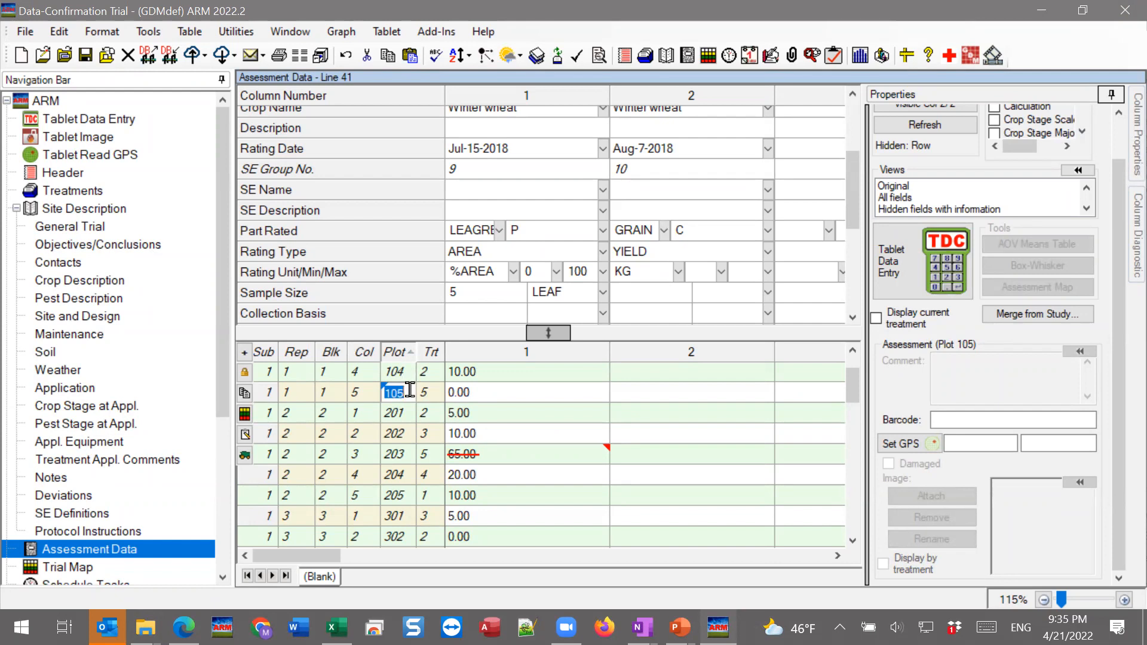
{"action": "left_click", "coordinate": [470, 391]}
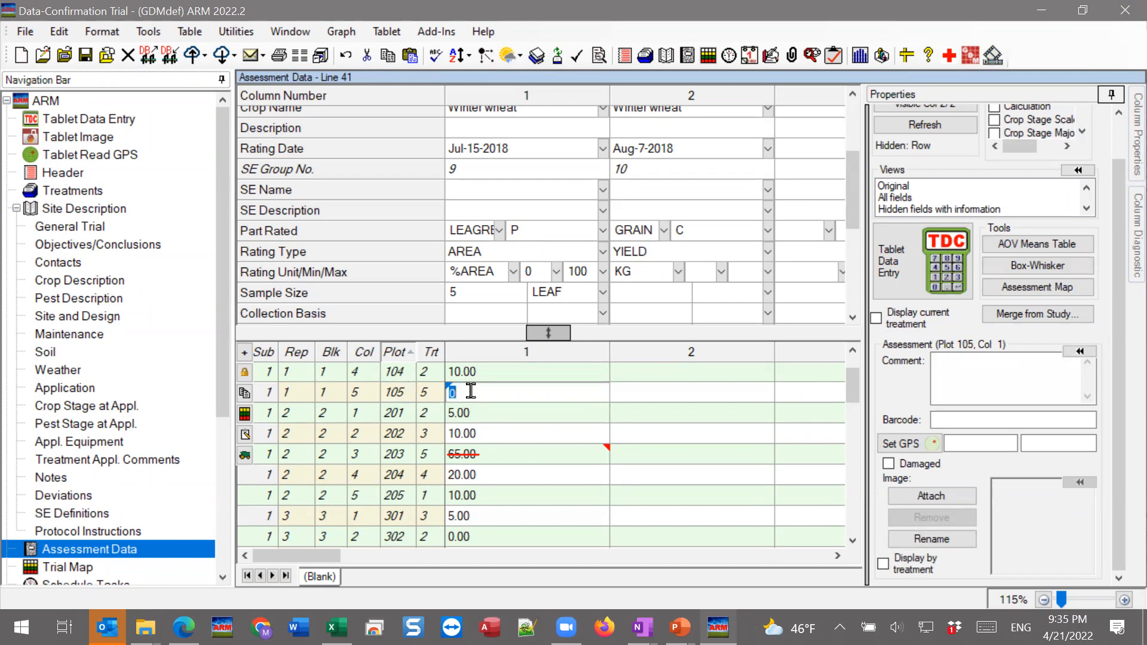
{"action": "left_click", "coordinate": [661, 392]}
{"action": "type", "text": "13"}
{"action": "key", "text": "Return"}
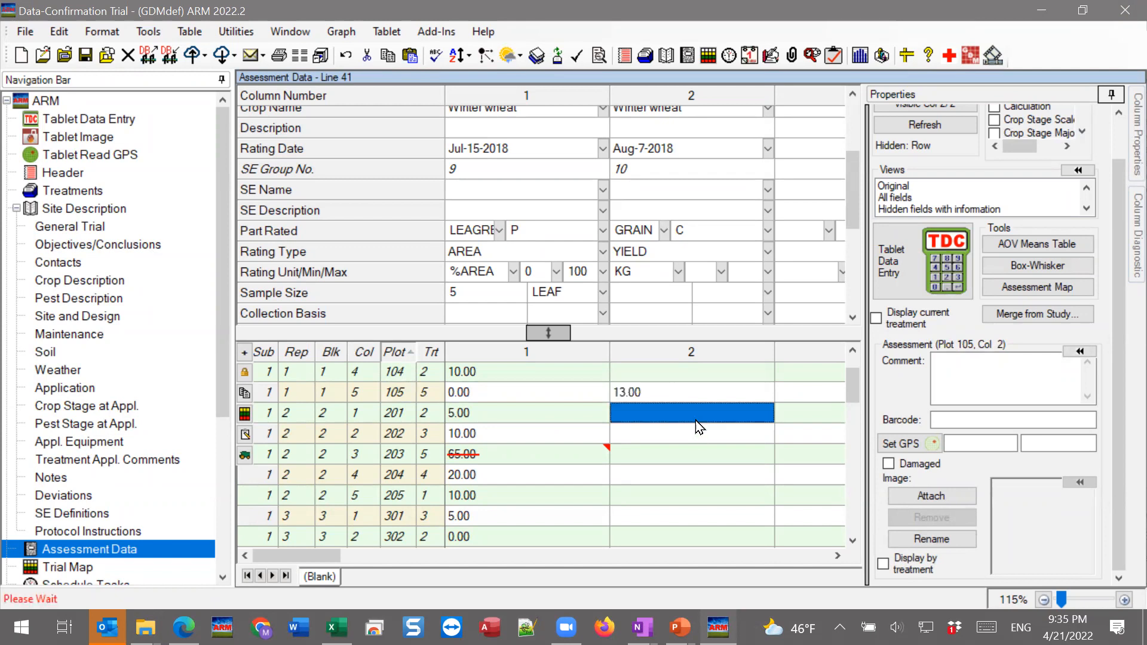
{"action": "left_click", "coordinate": [662, 390]}
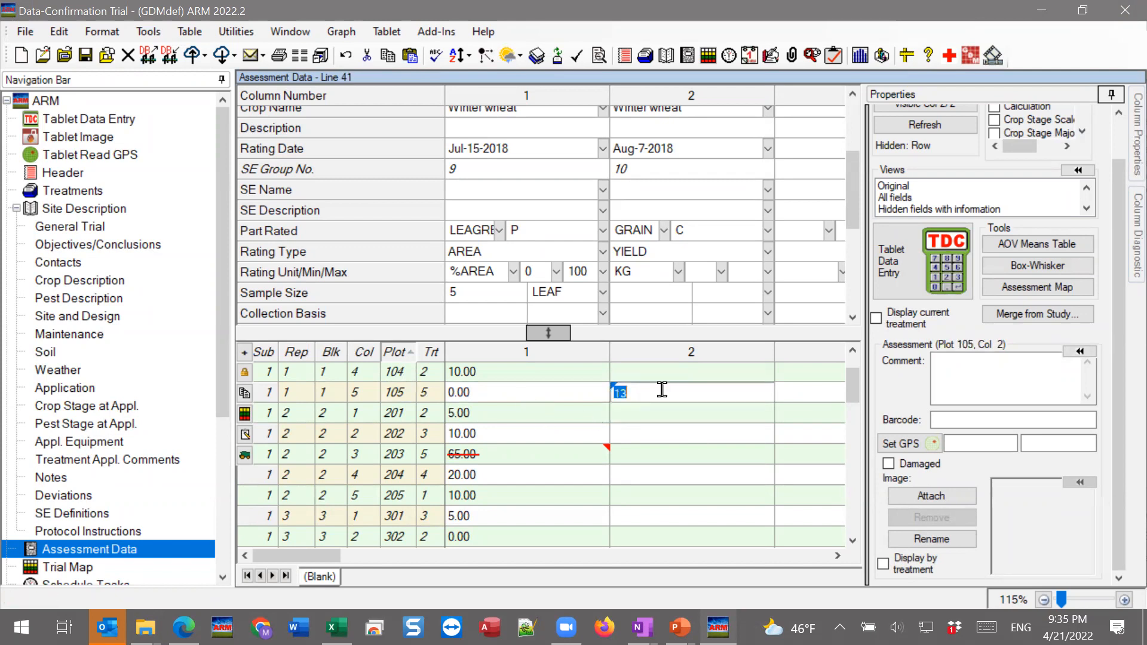
{"action": "key", "text": "Delete"}
{"action": "left_click", "coordinate": [605, 418]}
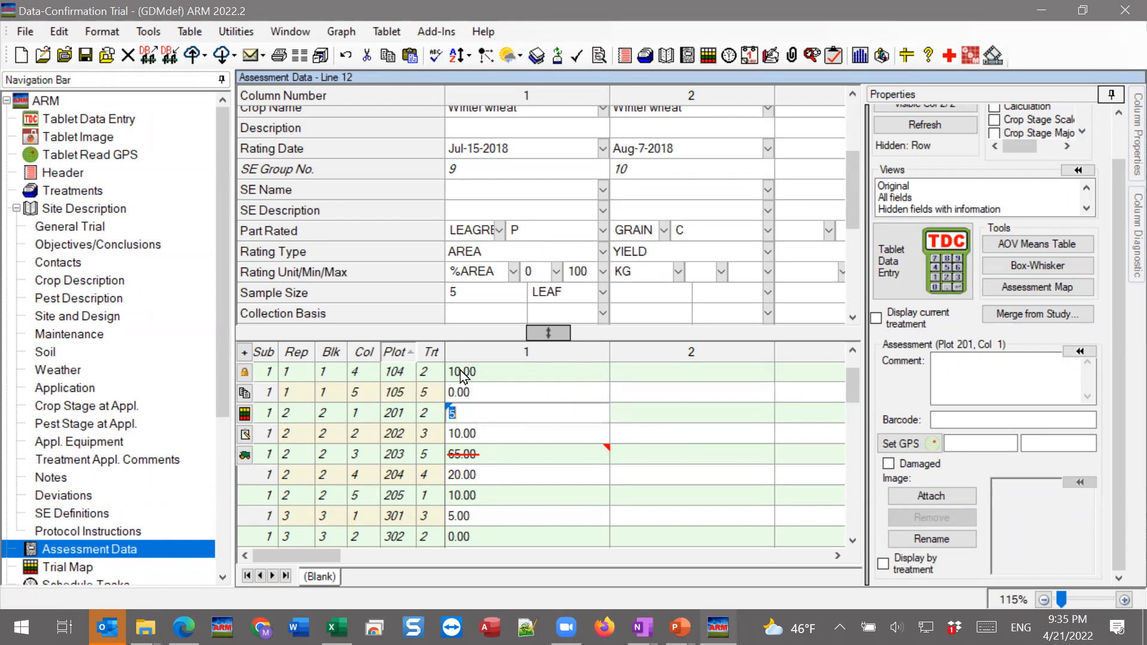
Flag the column 1 and column 2 assessments of plot 105 as damaged together
{"action": "left_click_drag", "start_coordinate": [469, 393], "coordinate": [683, 395]}
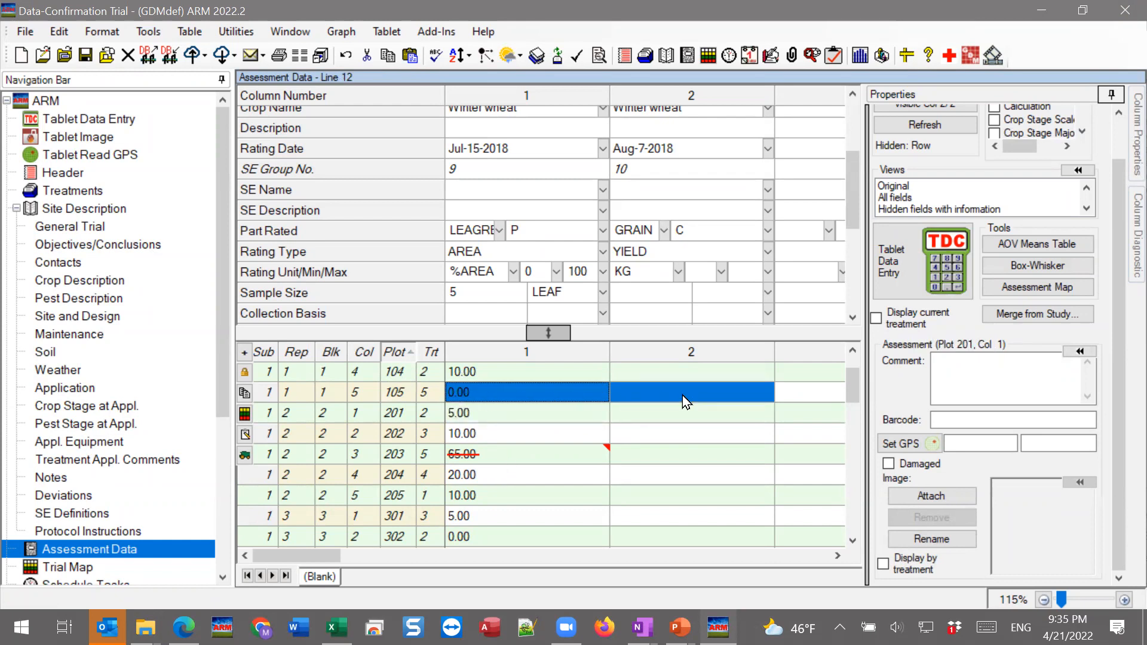
{"action": "left_click", "coordinate": [903, 466]}
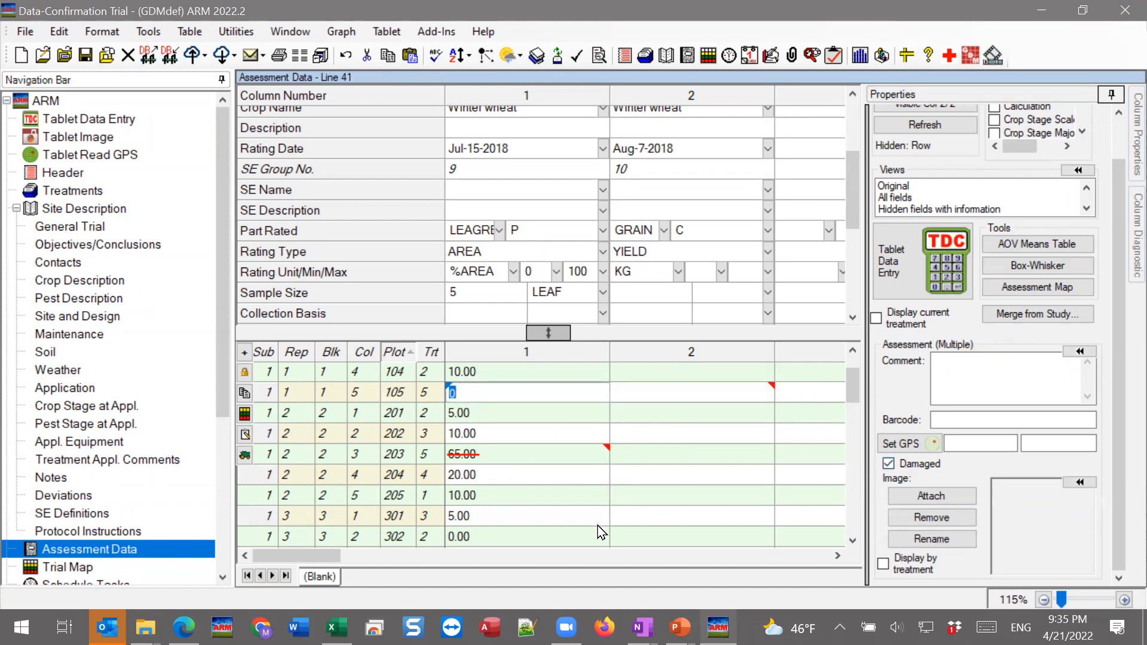
{"action": "left_click", "coordinate": [514, 427]}
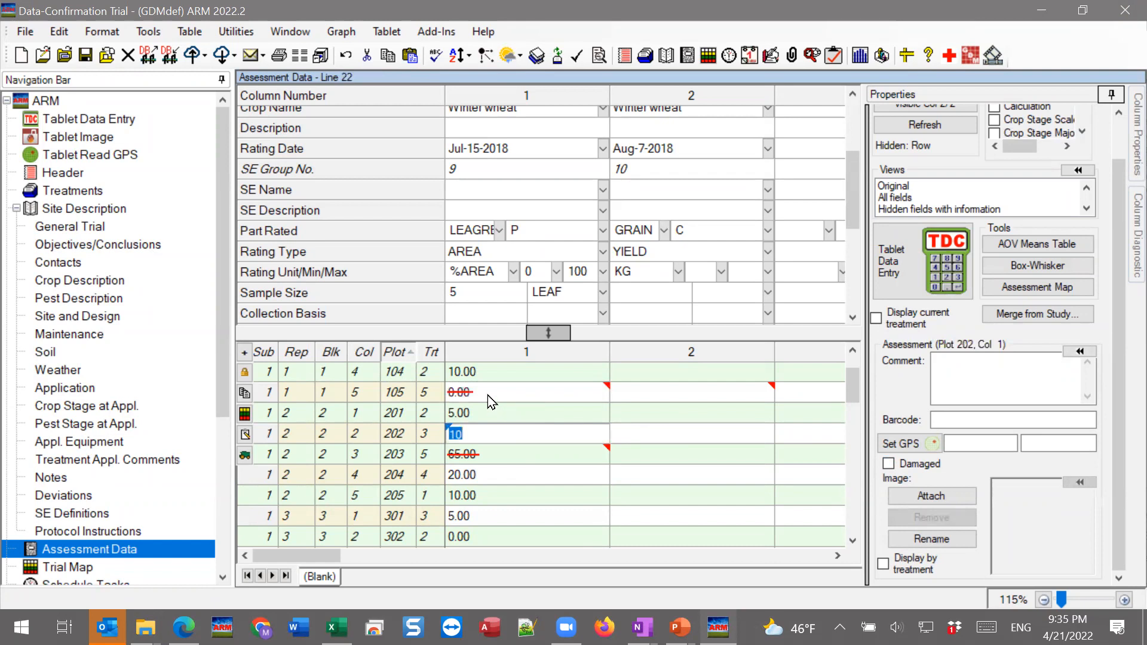
{"action": "left_click", "coordinate": [489, 397]}
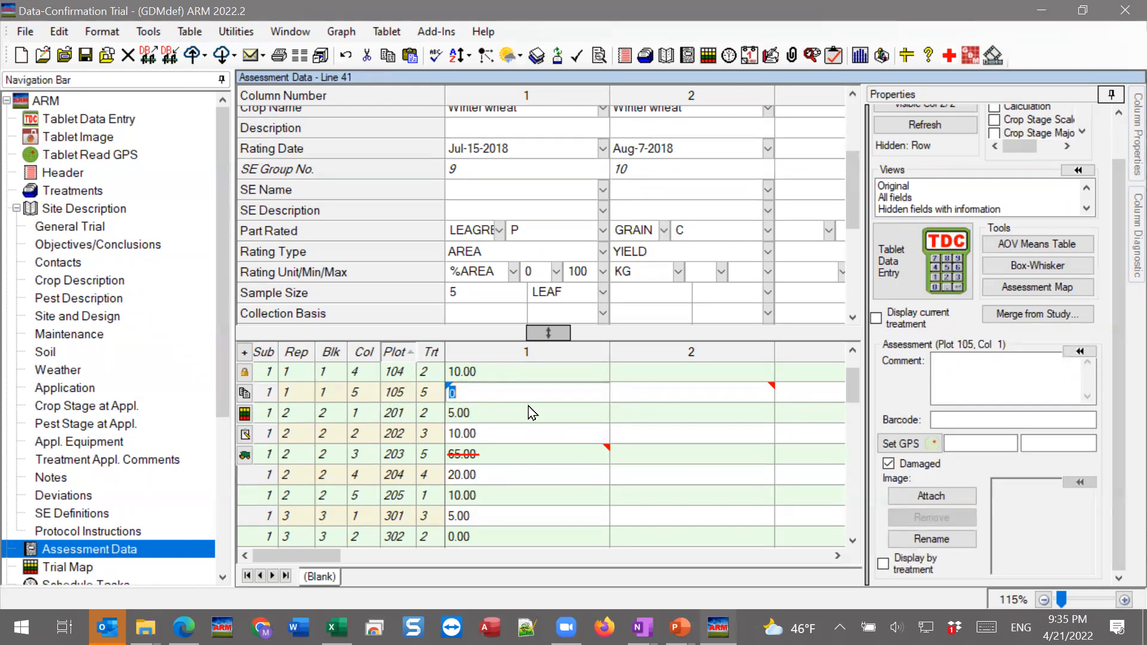
Clear the damaged flag from all selected assessments of plot 105, and flag its column 1 and 2 assessments as damaged again
{"action": "left_click_drag", "start_coordinate": [512, 400], "coordinate": [819, 398]}
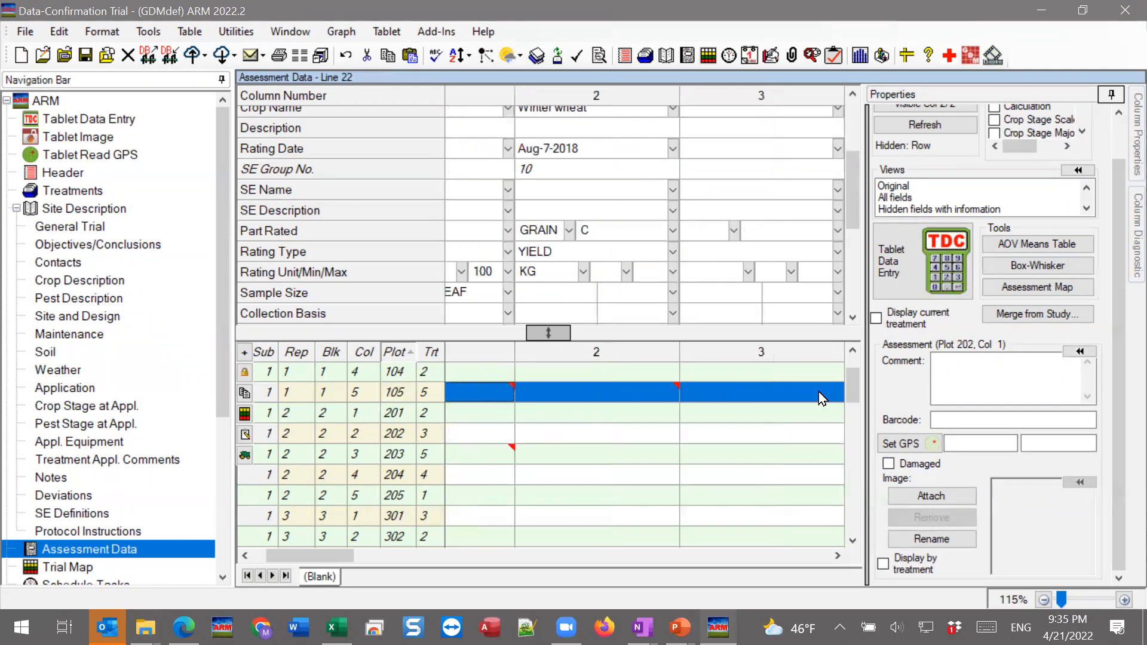
{"action": "left_click", "coordinate": [910, 468]}
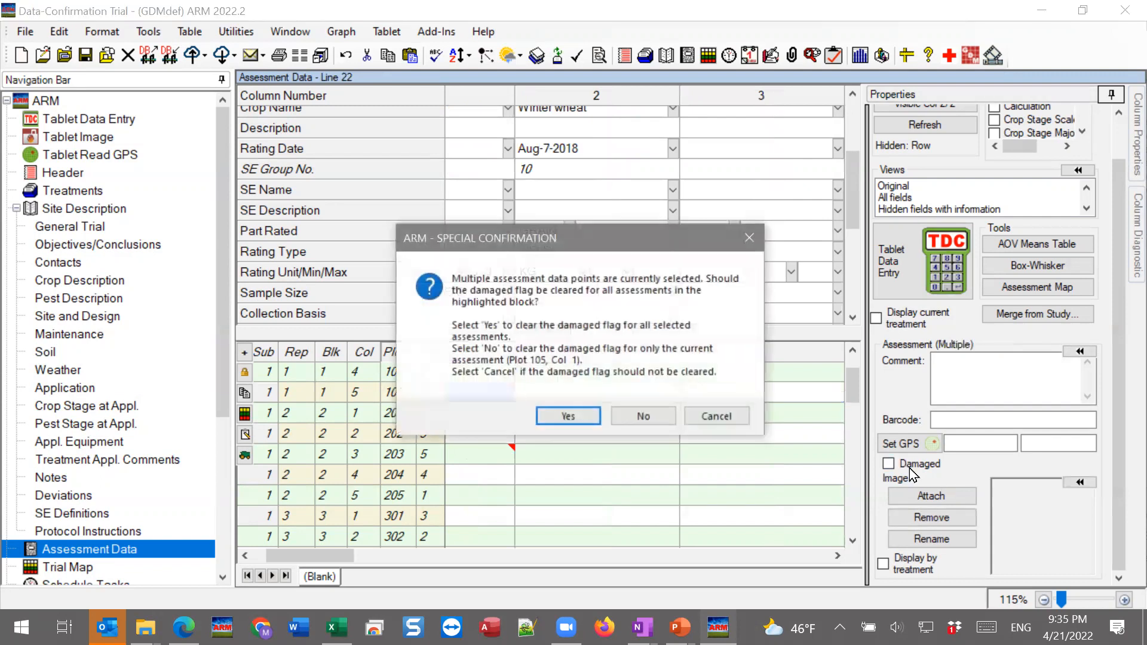
{"action": "left_click", "coordinate": [568, 416]}
{"action": "left_click", "coordinate": [507, 447]}
{"action": "left_click_drag", "start_coordinate": [484, 394], "coordinate": [729, 397]}
{"action": "left_click", "coordinate": [888, 463]}
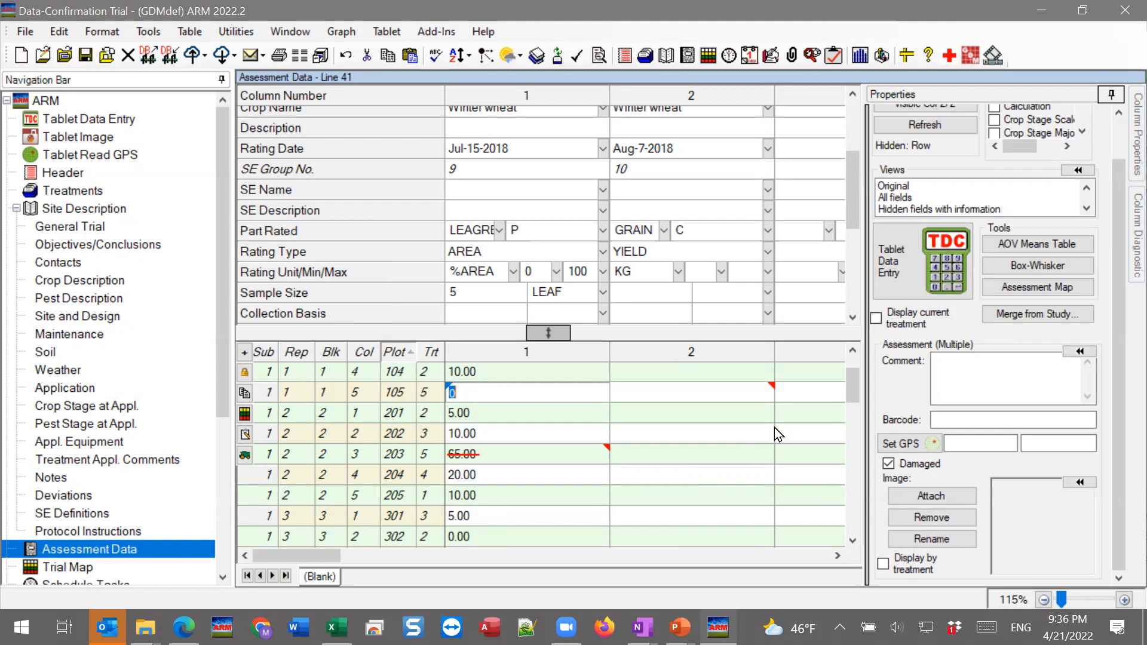
Assign the ARM action code ERn to assessment column 1 from the action codes list
{"action": "left_click_drag", "start_coordinate": [850, 218], "coordinate": [851, 307]}
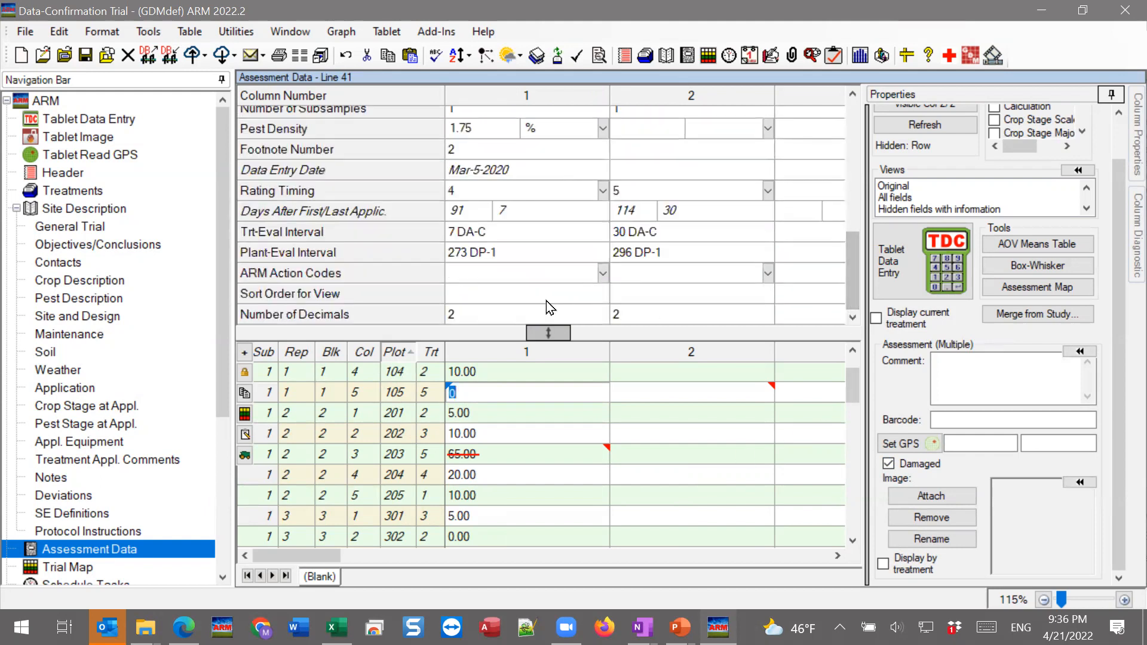
{"action": "left_click", "coordinate": [546, 300]}
{"action": "left_click", "coordinate": [540, 275]}
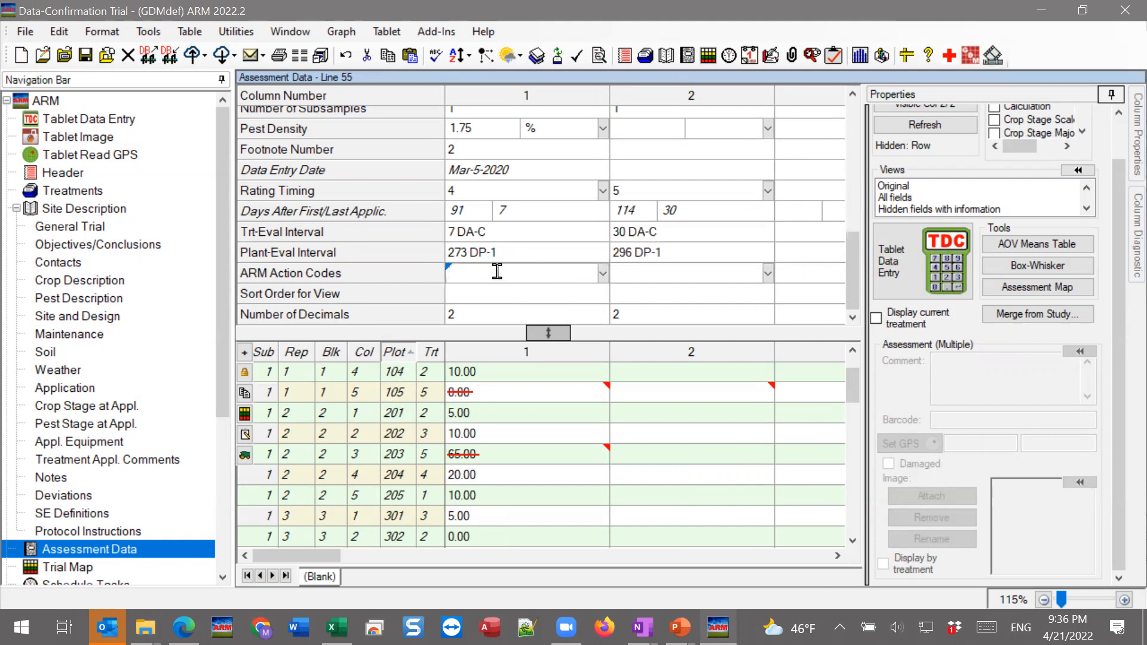
{"action": "left_click", "coordinate": [604, 274]}
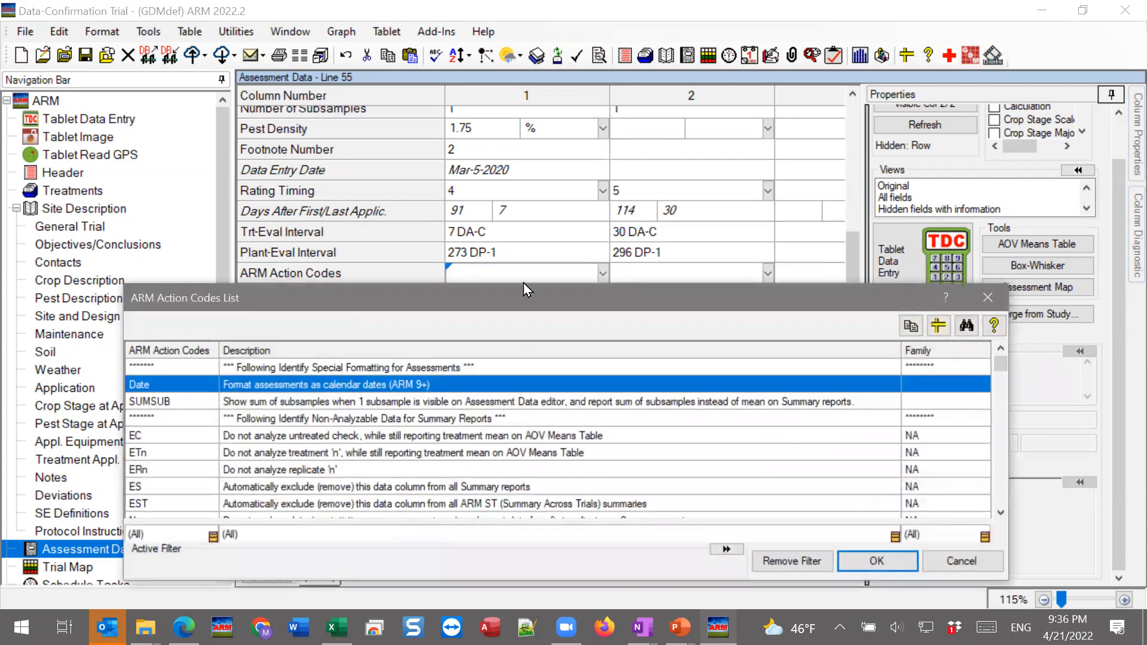
{"action": "left_click_drag", "start_coordinate": [523, 283], "coordinate": [520, 118]}
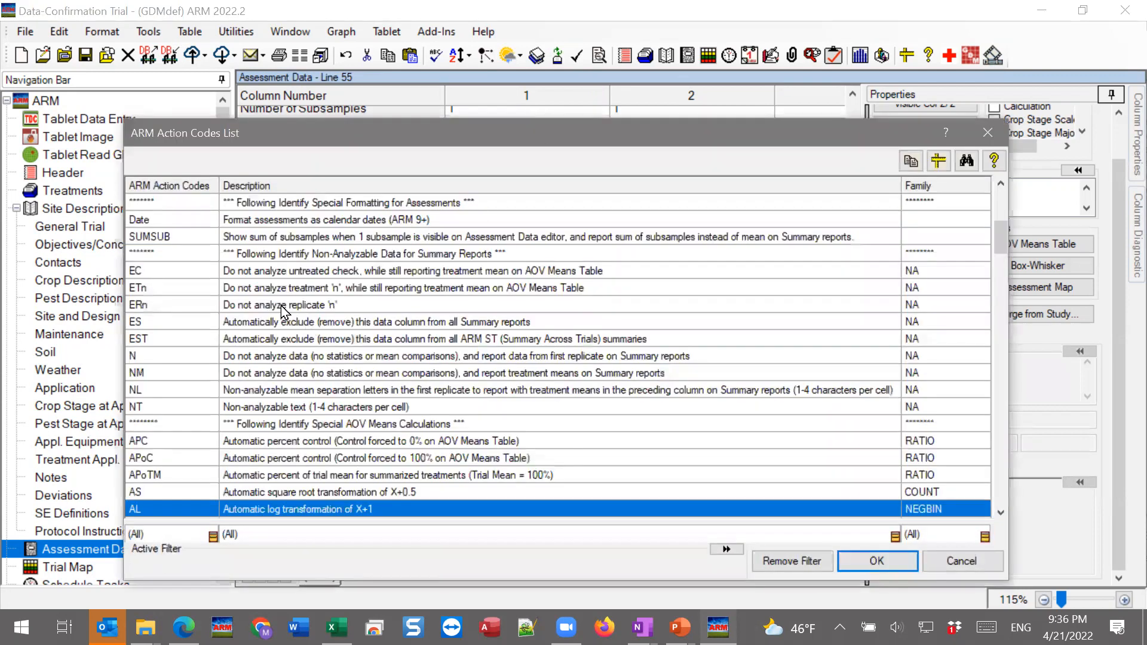
{"action": "left_click", "coordinate": [332, 257]}
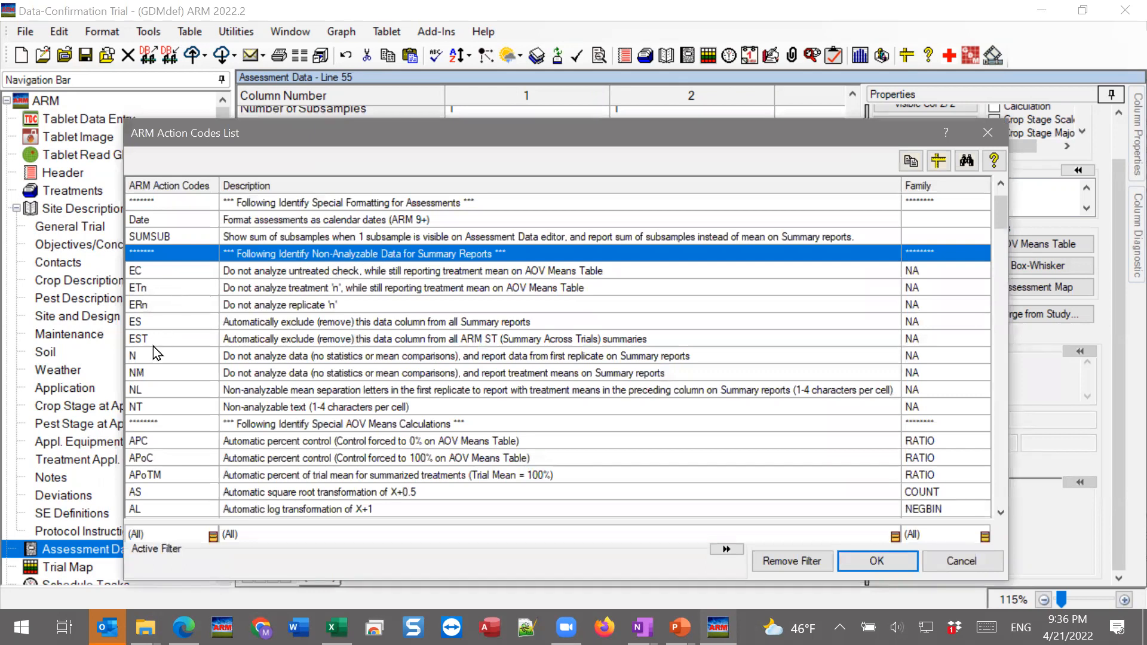
{"action": "left_click", "coordinate": [152, 306]}
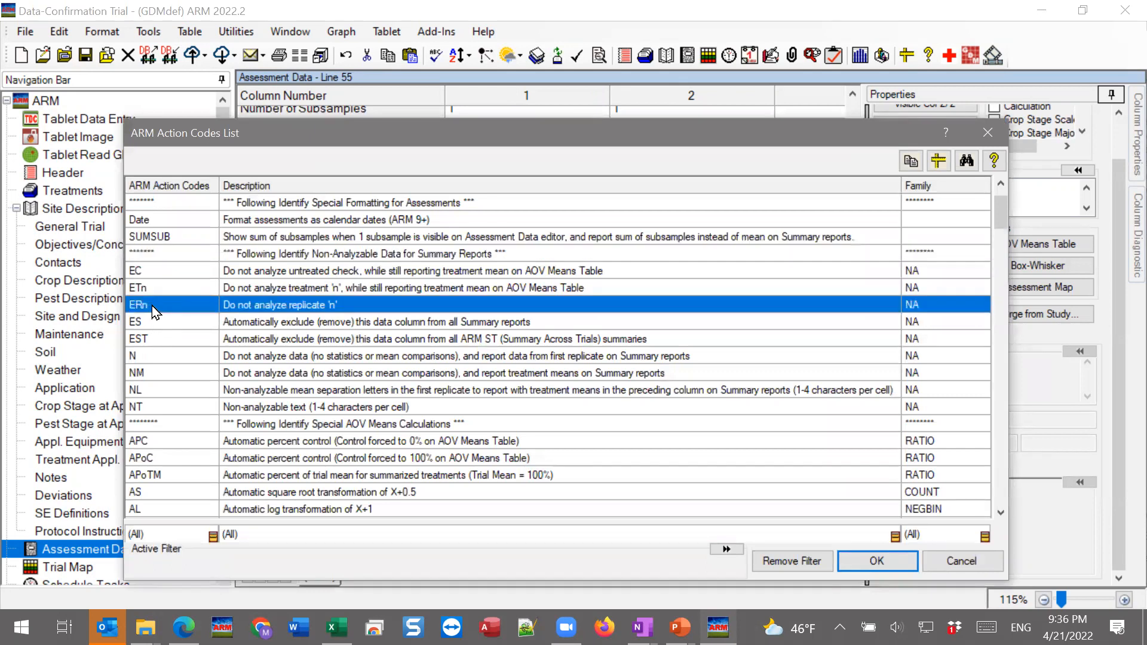
{"action": "left_click", "coordinate": [897, 561]}
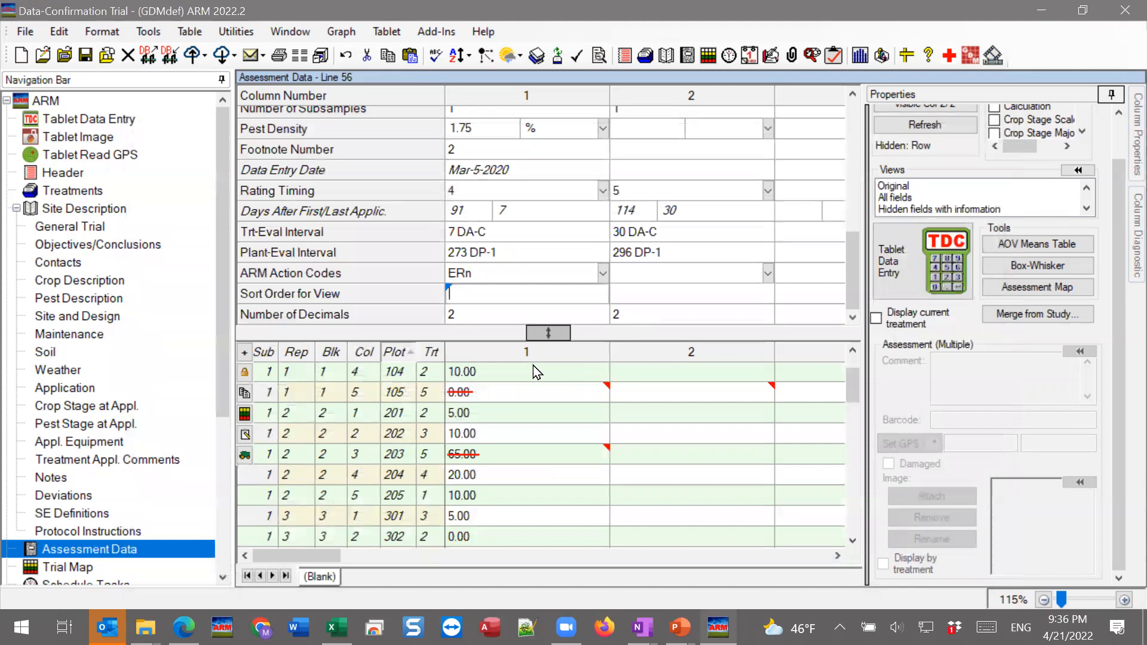
Change the ARM action code of column 1 to ER1 to exclude replicate 1, and select the column
{"action": "left_click", "coordinate": [460, 274]}
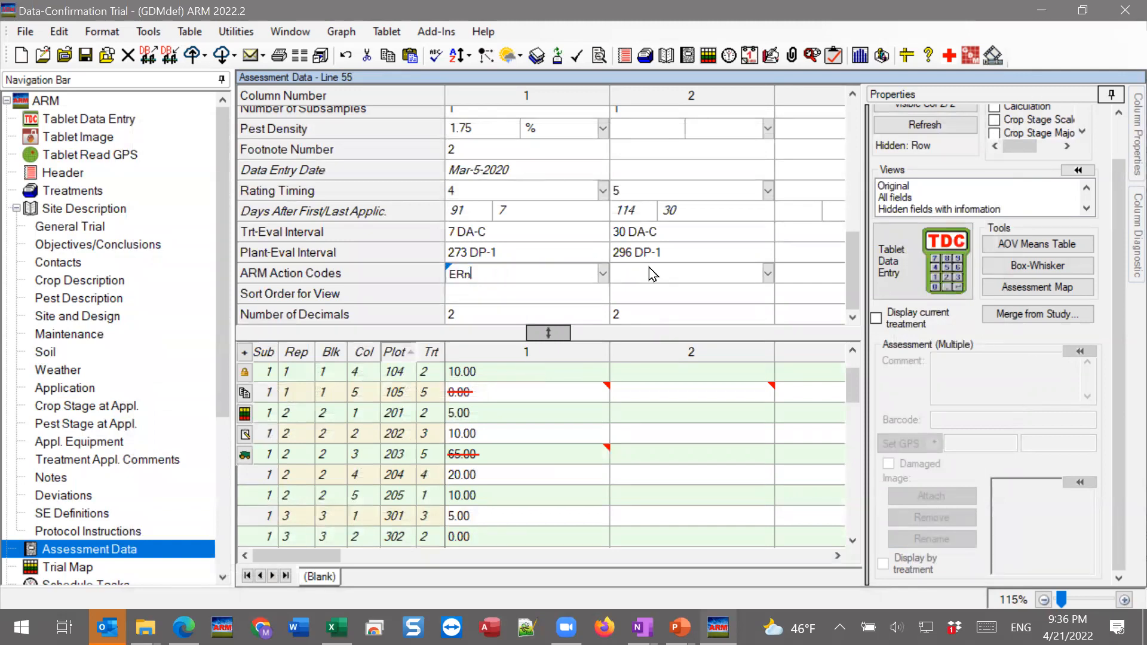
{"action": "key", "text": "BackSpace"}
{"action": "type", "text": "1"}
{"action": "key", "text": "Return"}
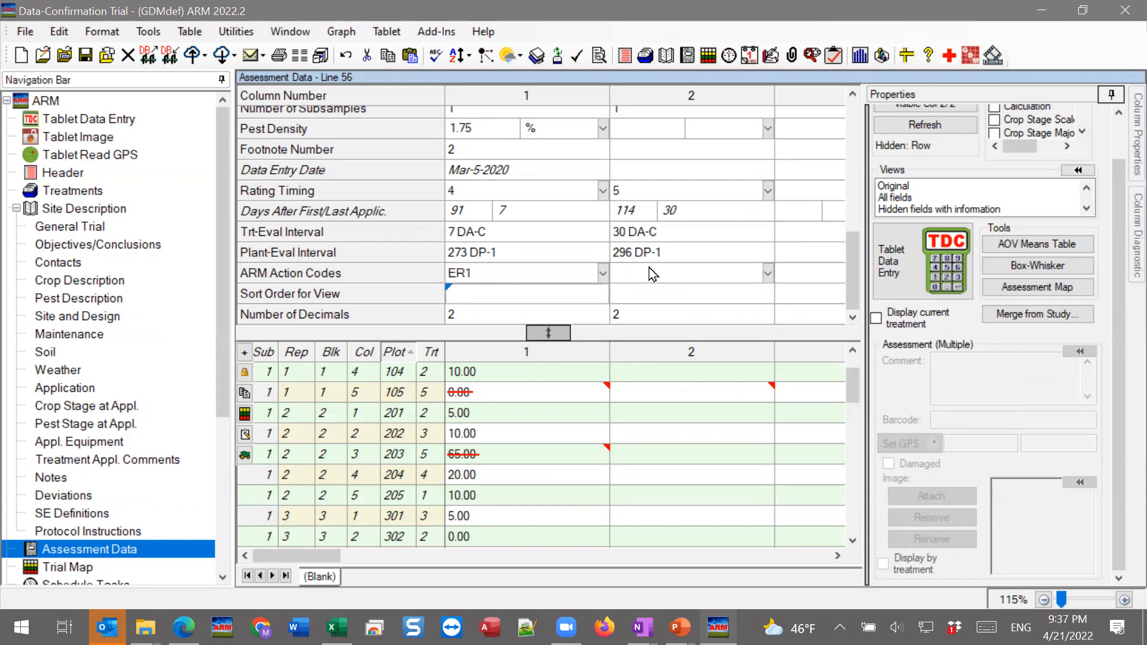
{"action": "left_click", "coordinate": [543, 99]}
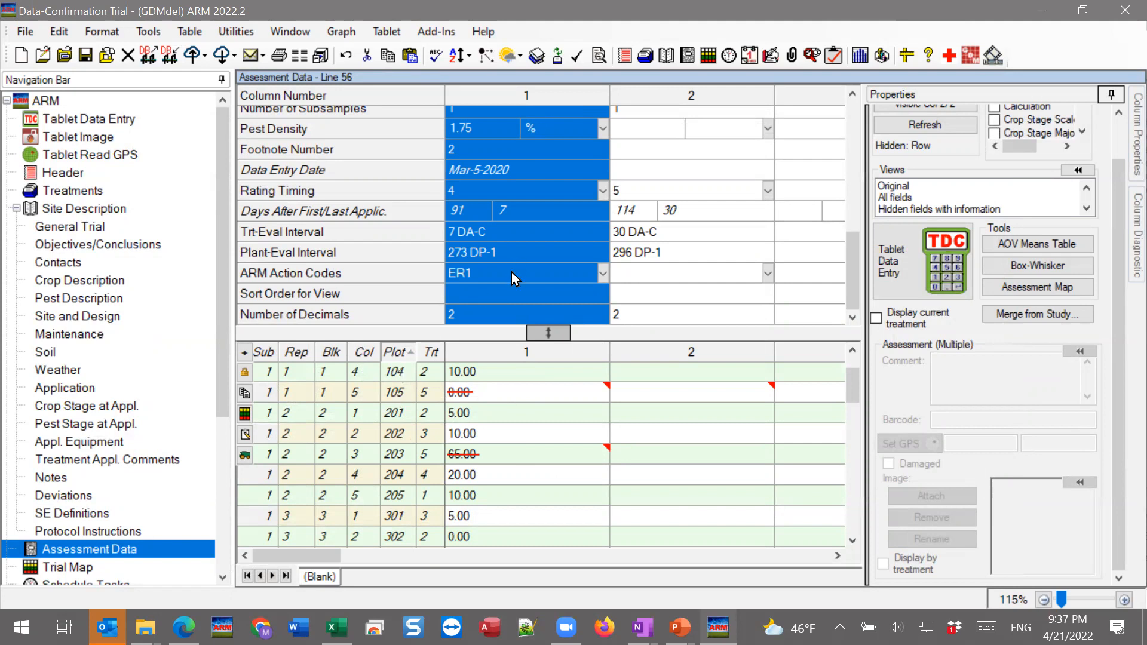
Change the ARM action code of column 1 to ET2 to exclude treatment 2
{"action": "left_click", "coordinate": [465, 274]}
{"action": "left_click", "coordinate": [478, 274]}
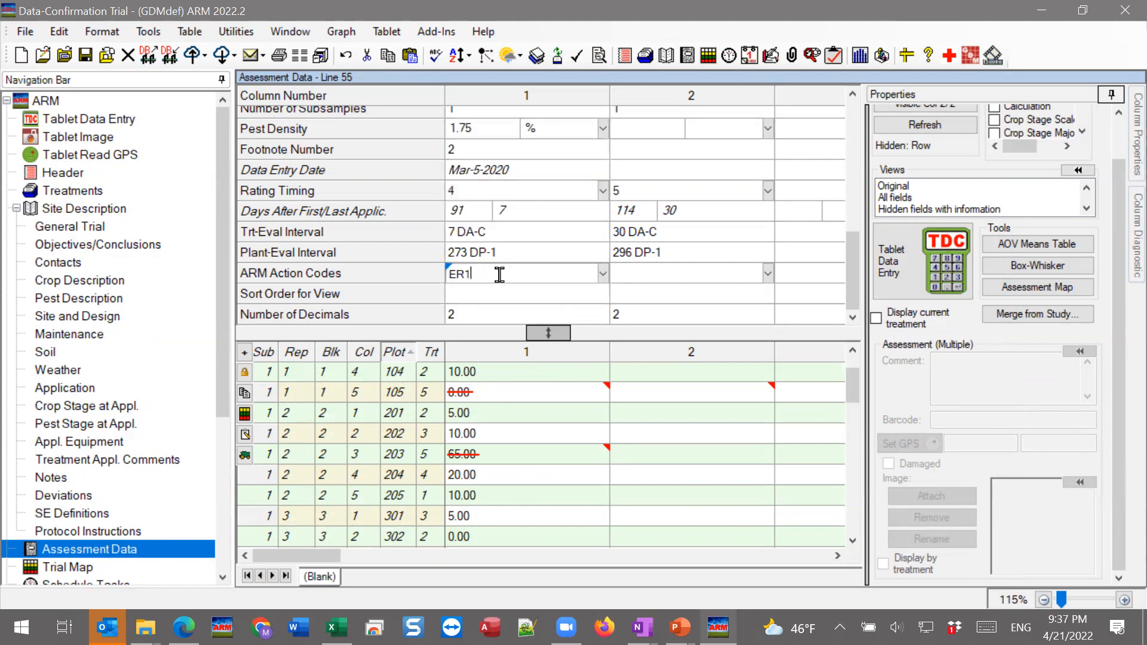
{"action": "key", "text": "BackSpace"}
{"action": "key", "text": "BackSpace"}
{"action": "type", "text": "T2"}
{"action": "key", "text": "Return"}
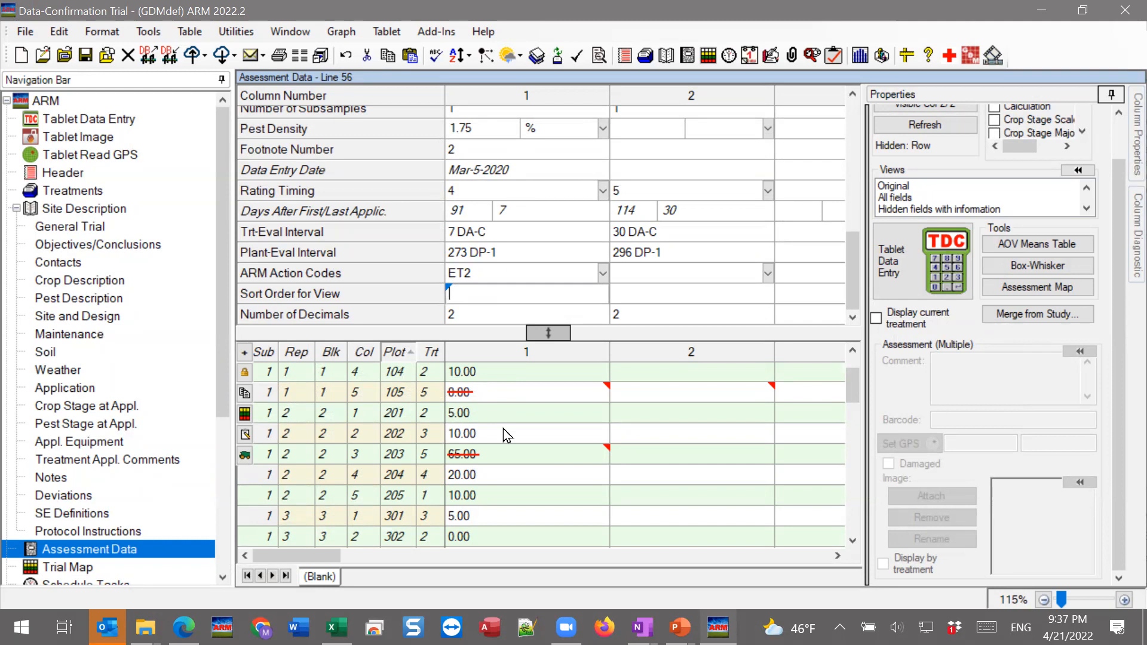
Clear the ARM action code from column 1
{"action": "left_click", "coordinate": [469, 279]}
{"action": "key", "text": "Delete"}
{"action": "left_click", "coordinate": [478, 300]}
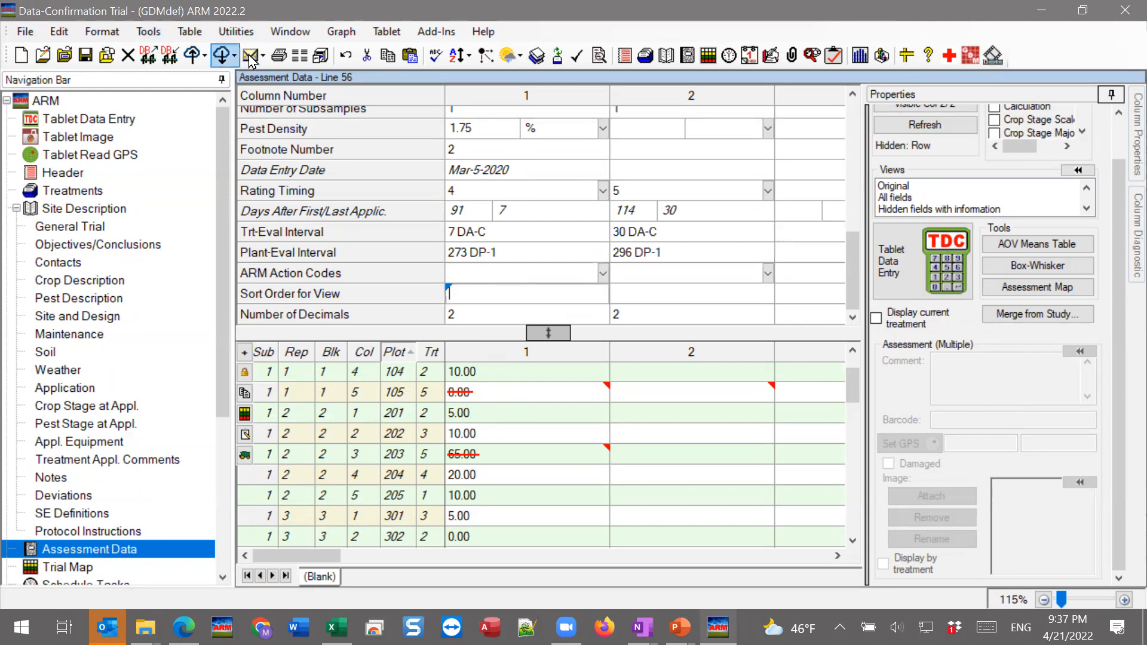
Open the report printing options and enable printing of selected replicates in the general summary settings
{"action": "left_click", "coordinate": [281, 56]}
{"action": "left_click", "coordinate": [281, 55]}
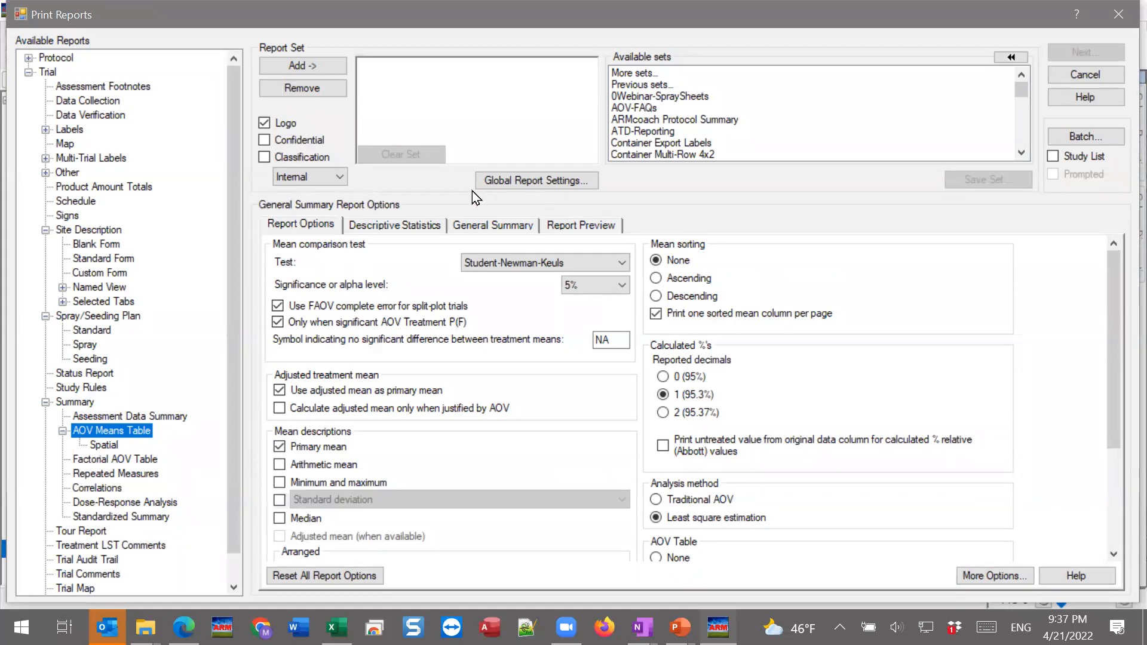
{"action": "left_click", "coordinate": [493, 229]}
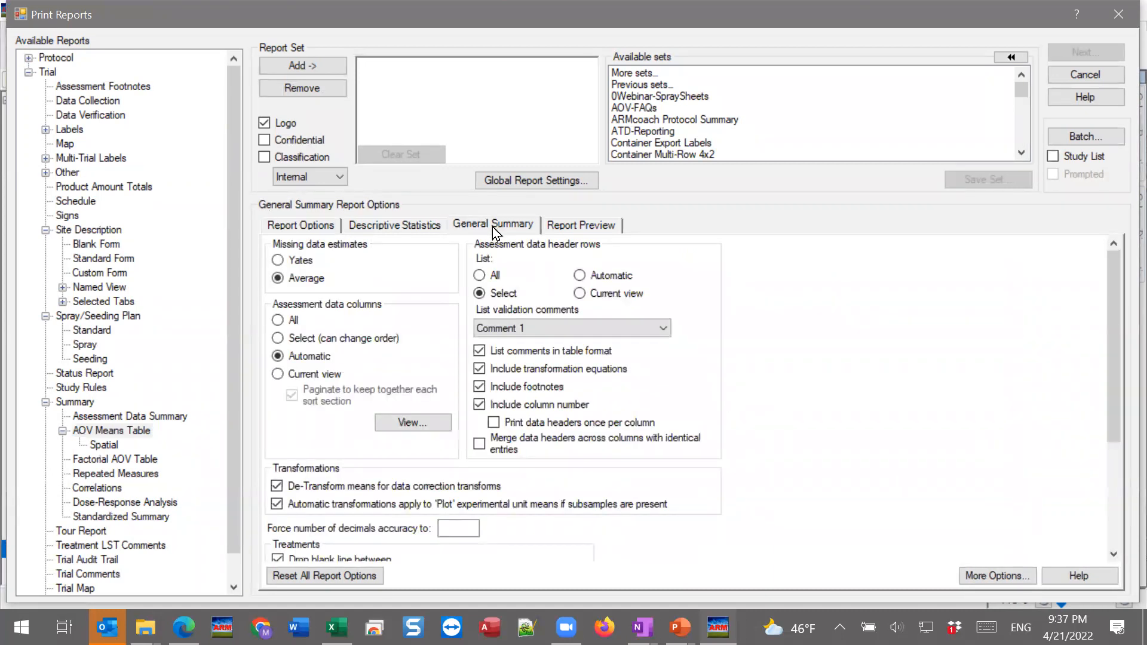
{"action": "left_click_drag", "start_coordinate": [1113, 279], "coordinate": [1111, 422]}
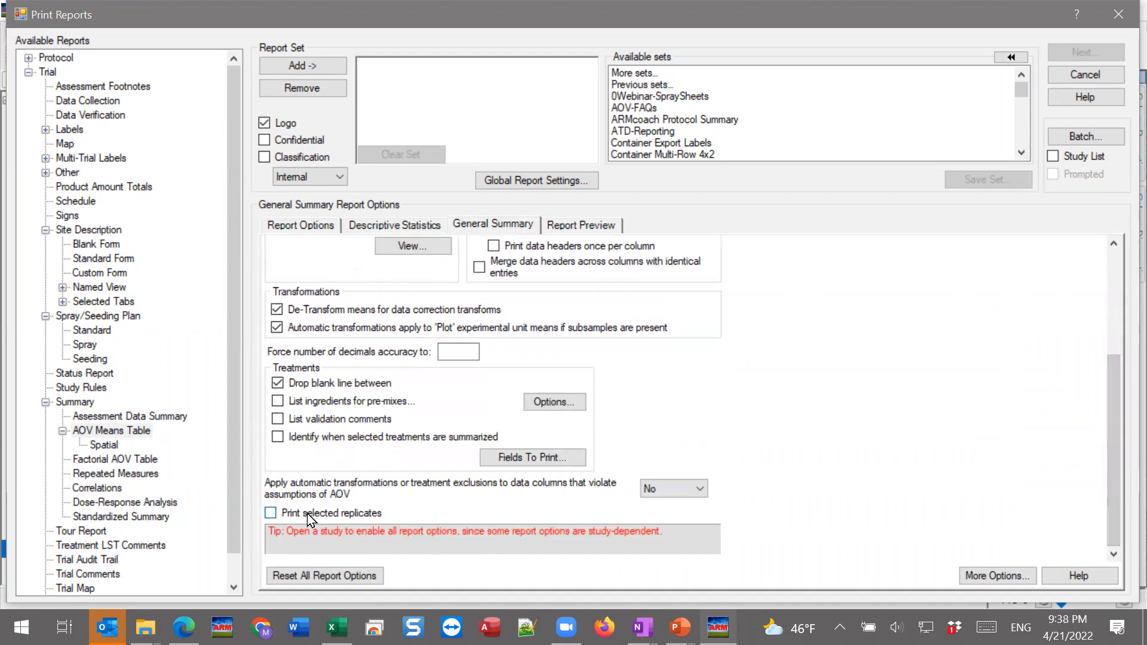
{"action": "left_click", "coordinate": [349, 515]}
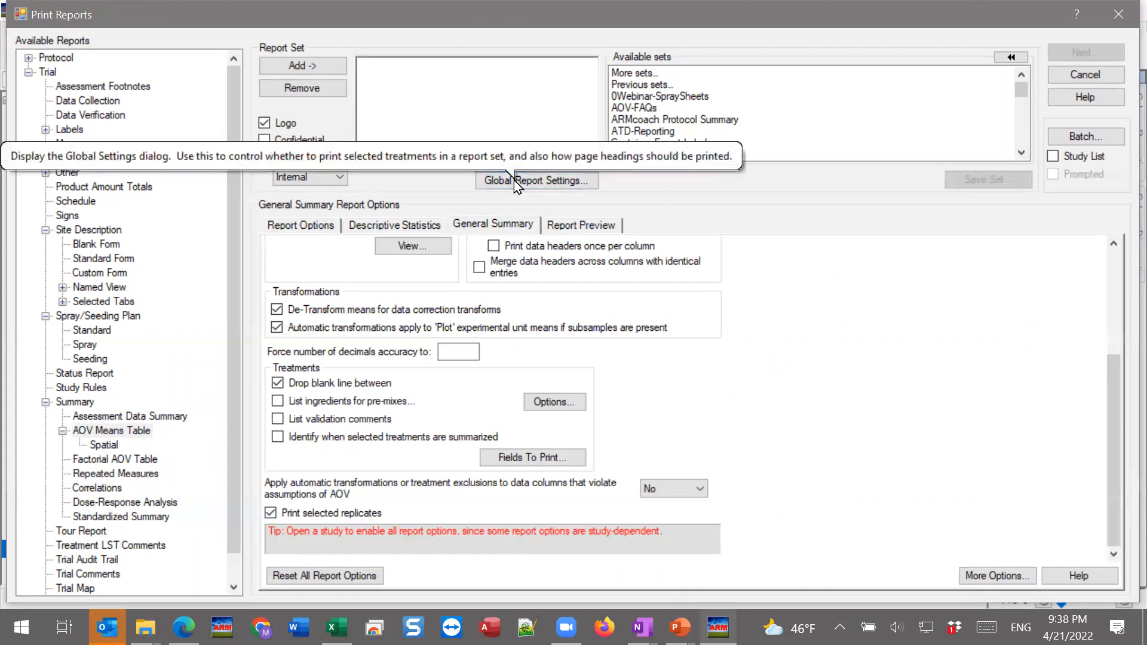
Set the global report settings to print only selected treatments
{"action": "left_click", "coordinate": [529, 181]}
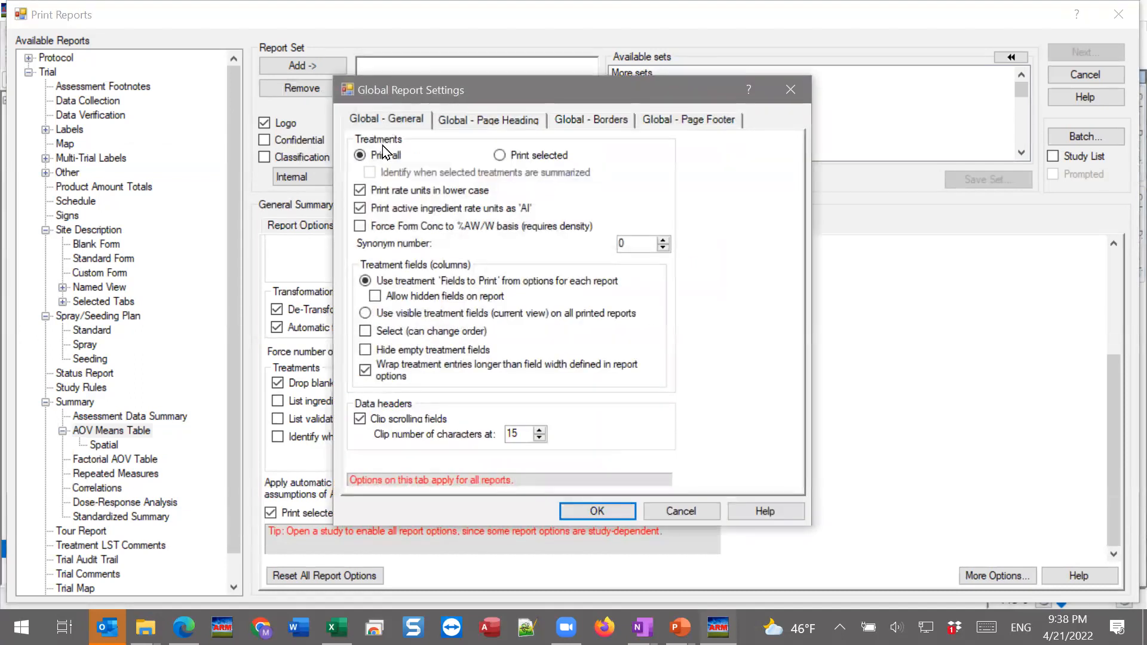
{"action": "left_click", "coordinate": [528, 161]}
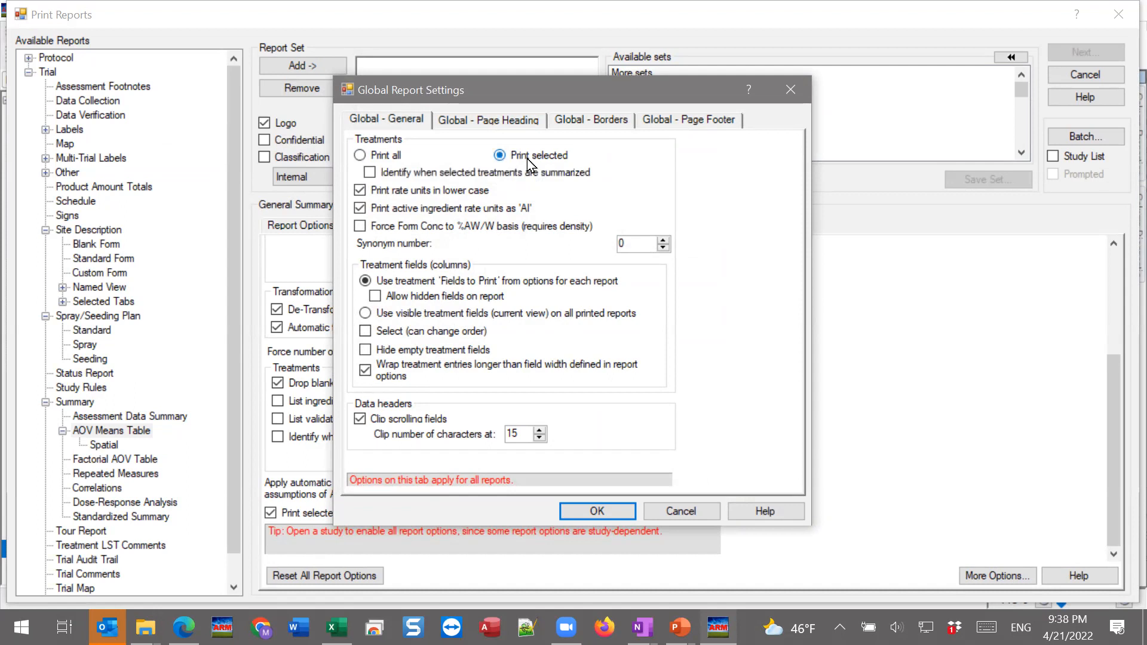
{"action": "left_click", "coordinate": [597, 511]}
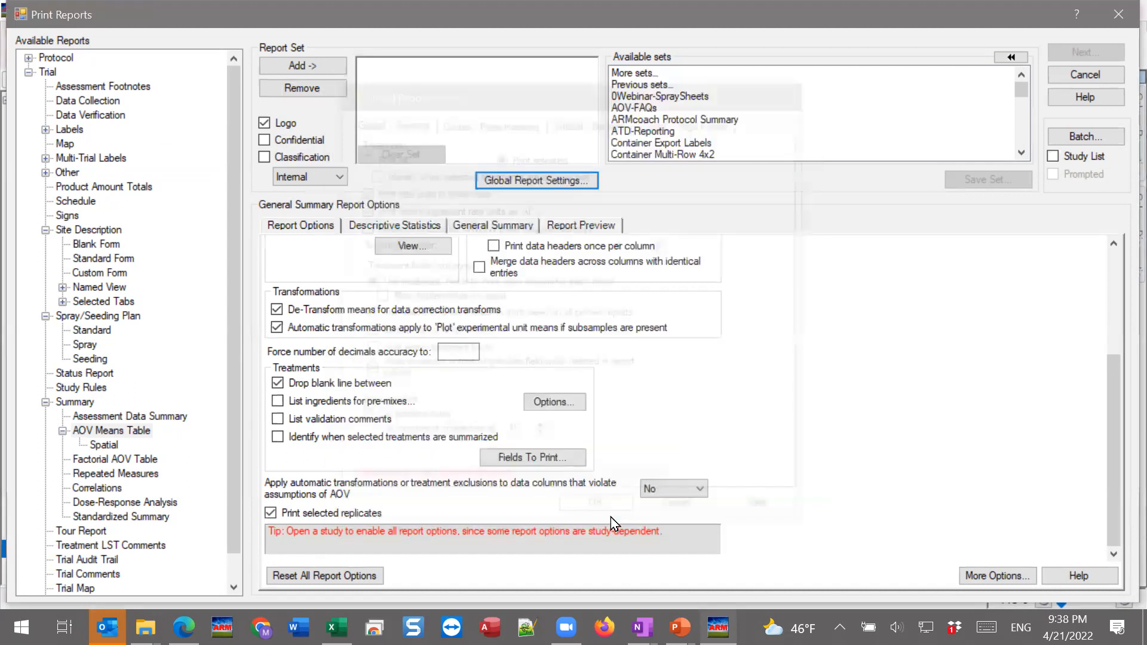
Add the AOV Means Table to the report set and include treatments 1-4 in it
{"action": "left_click", "coordinate": [124, 431]}
{"action": "left_click", "coordinate": [328, 67]}
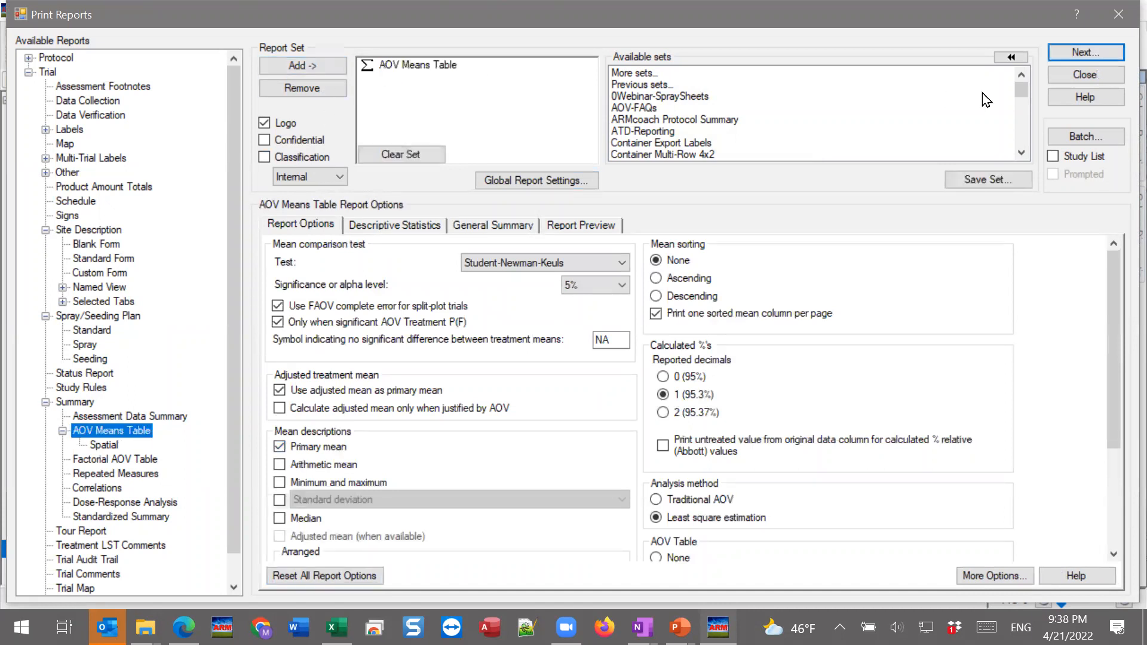
{"action": "left_click", "coordinate": [1104, 57]}
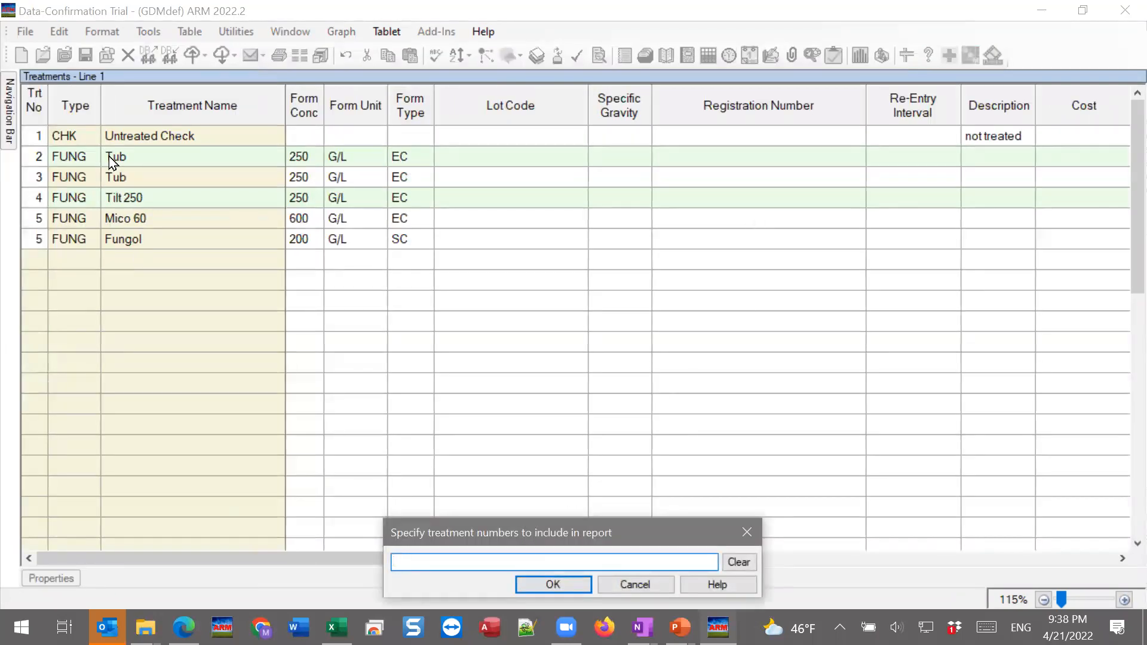
{"action": "left_click_drag", "start_coordinate": [42, 135], "coordinate": [37, 197]}
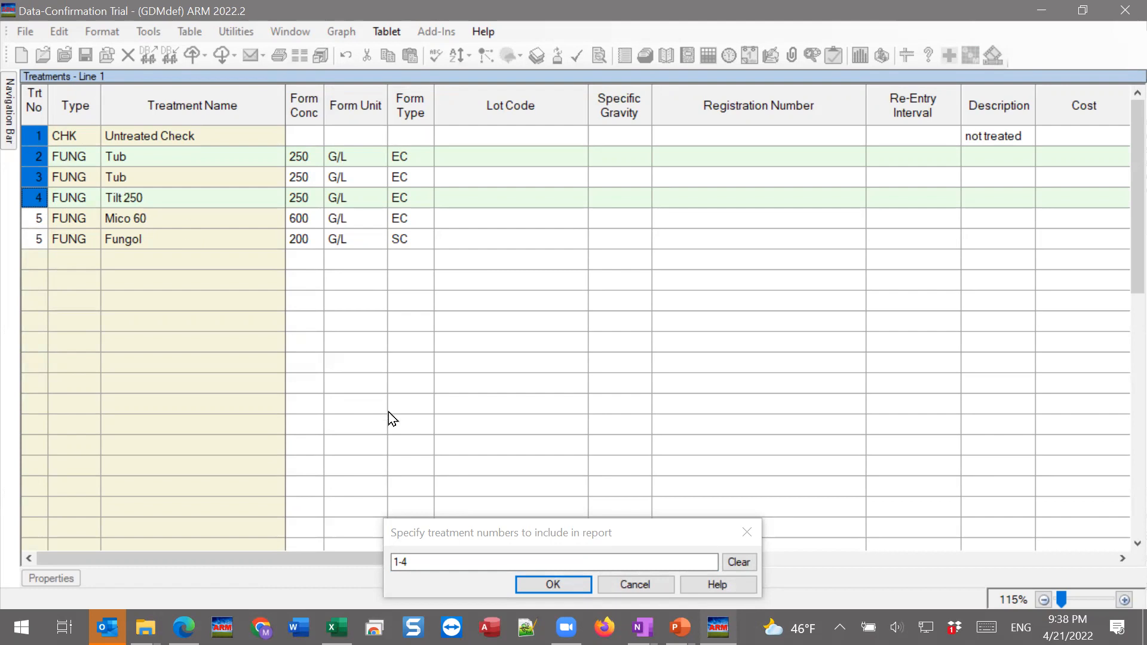
{"action": "left_click", "coordinate": [556, 586]}
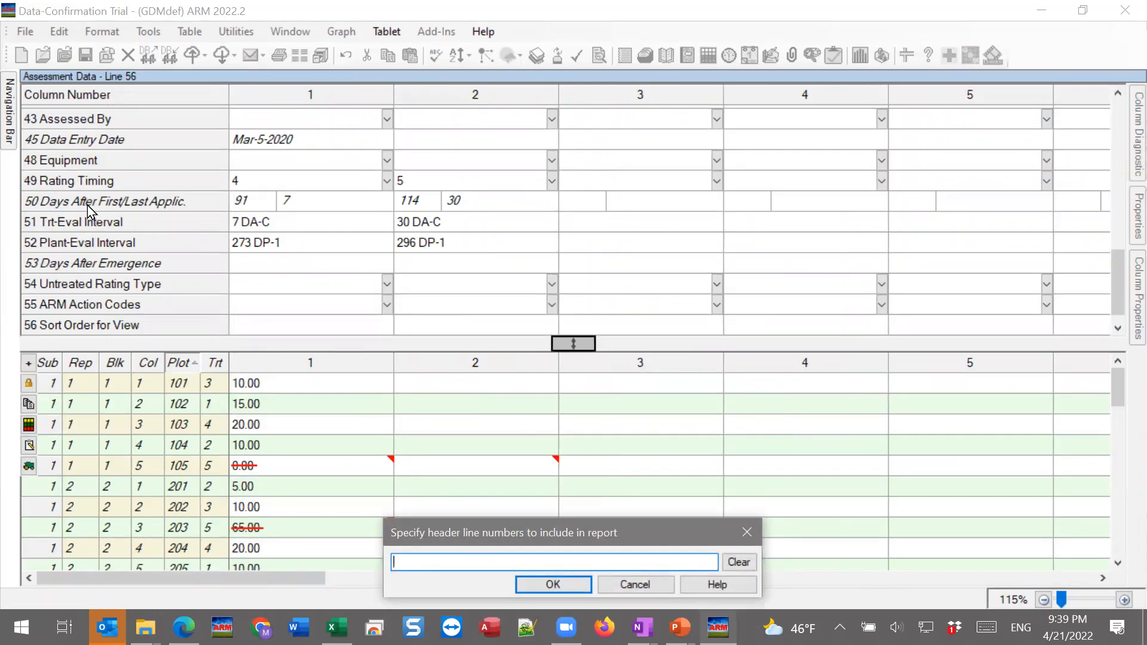
Include the header lines 17 Part Rated, 18 Rating Type and 19 Rating Unit/Min/Max in the report
{"action": "scroll", "coordinate": [88, 206], "scroll_direction": "up", "scroll_amount": 10}
{"action": "scroll", "coordinate": [89, 229], "scroll_direction": "down", "scroll_amount": 3}
{"action": "type", "text": "17"}
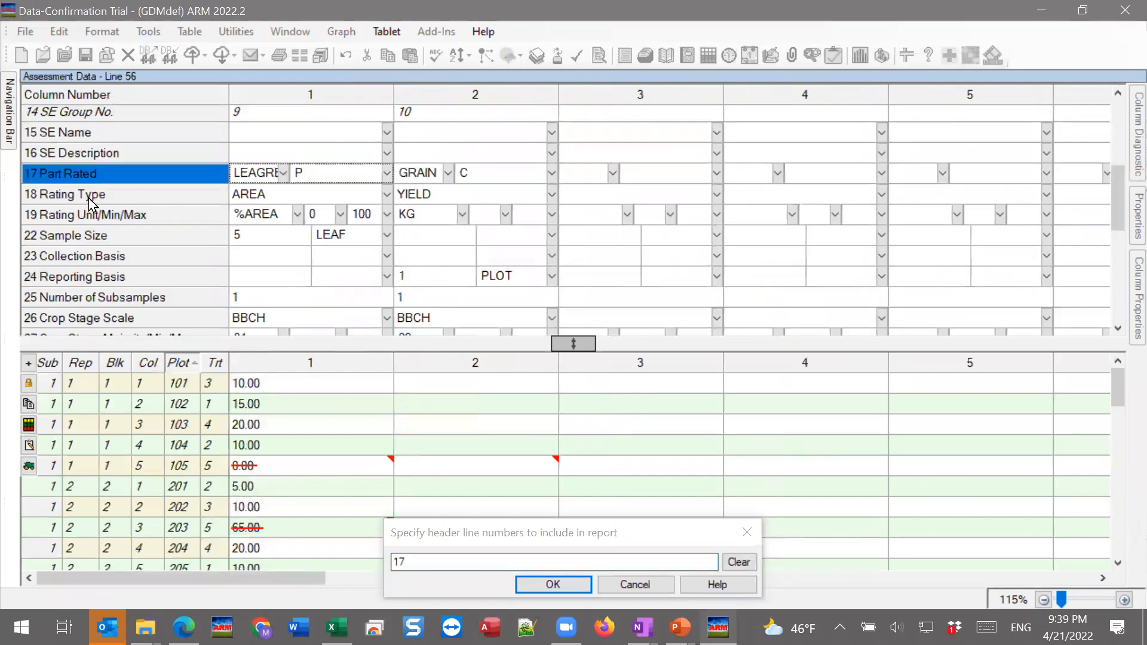
{"action": "left_click", "coordinate": [89, 198]}
{"action": "left_click", "coordinate": [85, 211]}
{"action": "left_click", "coordinate": [553, 585]}
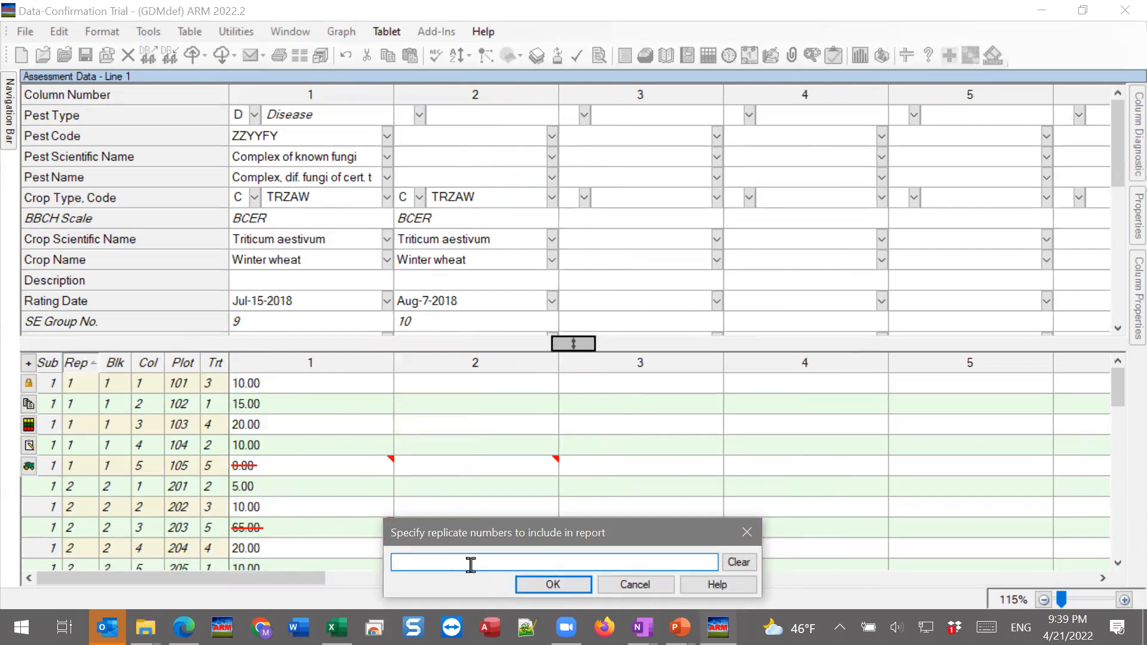
Limit the report to replicates 2-10
{"action": "type", "text": "2-4"}
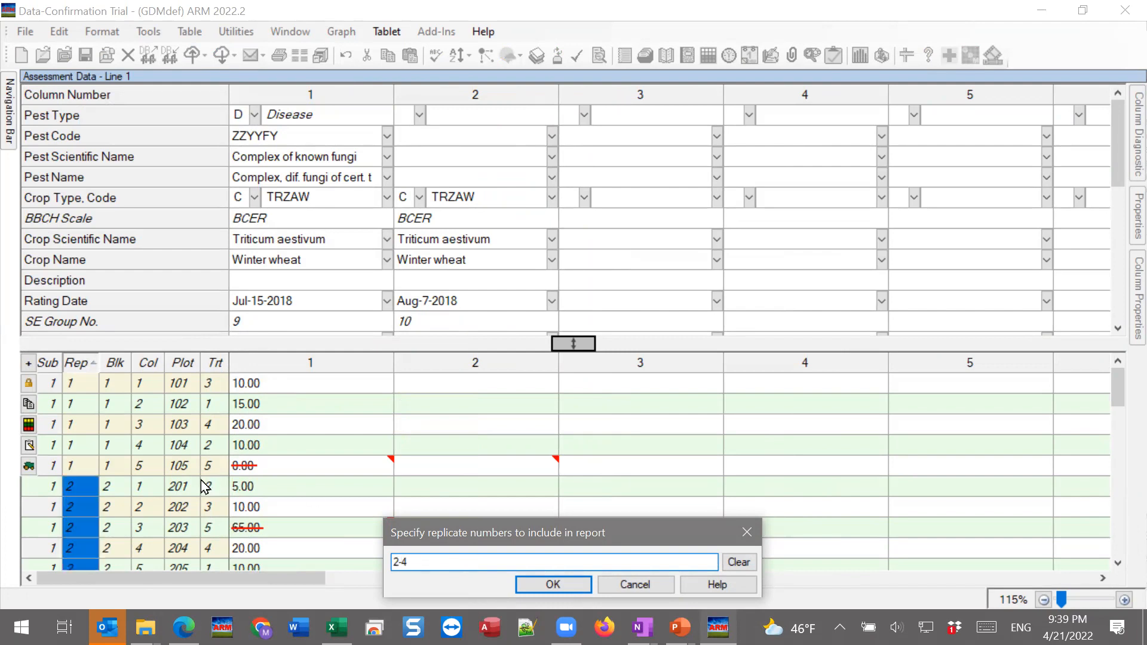
{"action": "scroll", "coordinate": [125, 482], "scroll_direction": "down", "scroll_amount": 9}
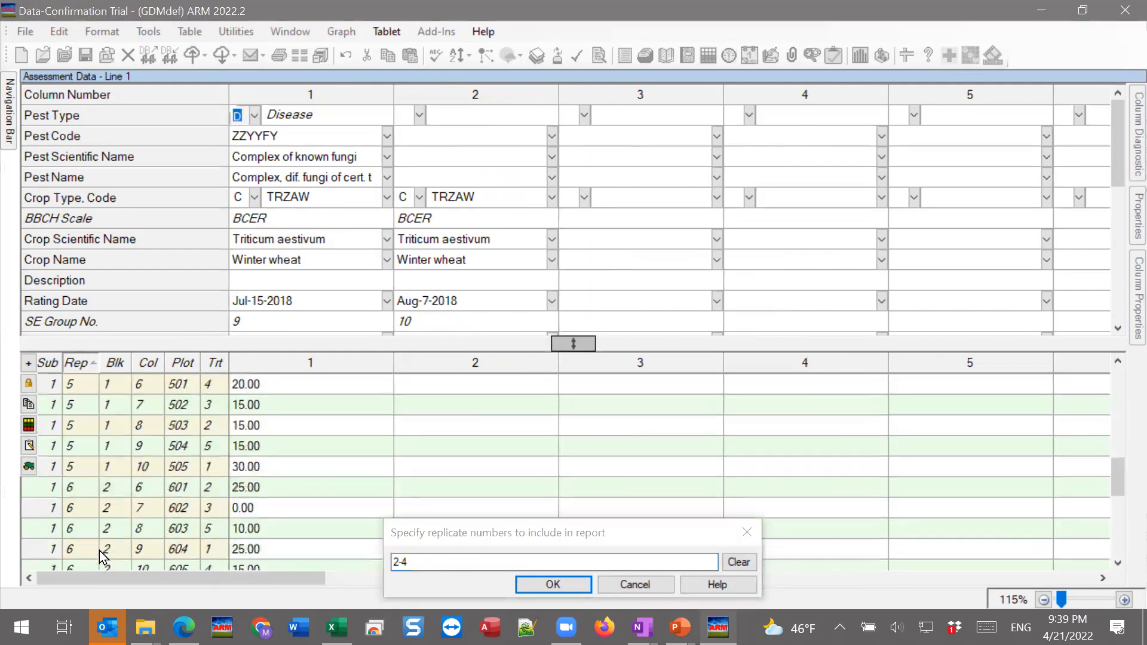
{"action": "scroll", "coordinate": [102, 548], "scroll_direction": "down", "scroll_amount": 5}
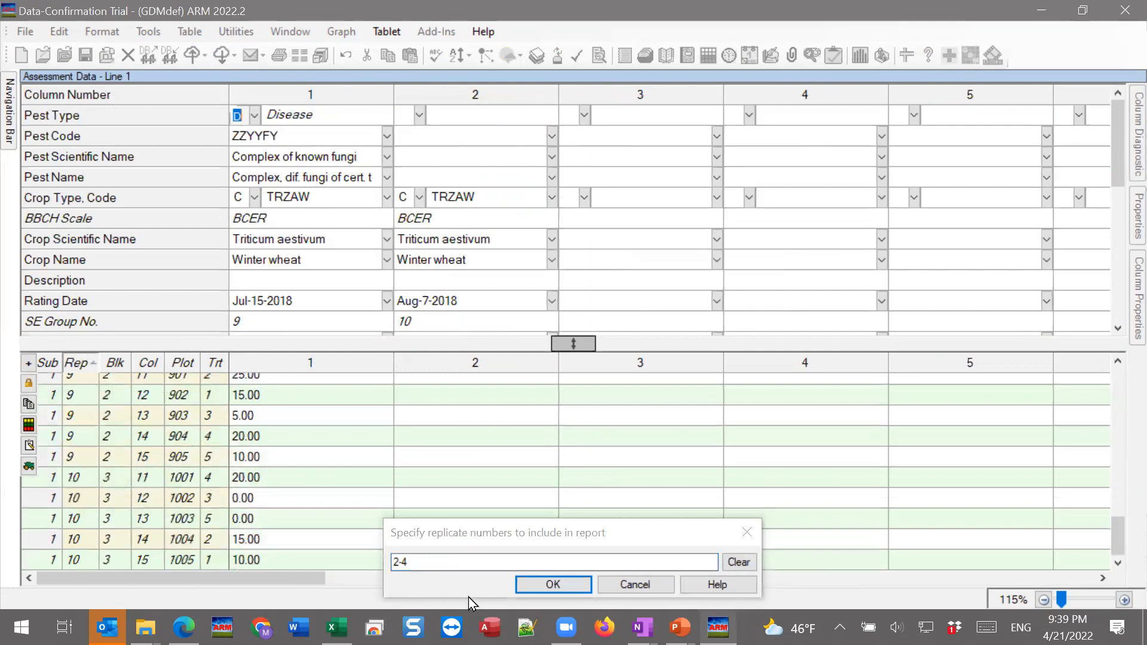
{"action": "left_click", "coordinate": [468, 565]}
{"action": "type", "text": "4"}
{"action": "key", "text": "BackSpace"}
{"action": "type", "text": "10"}
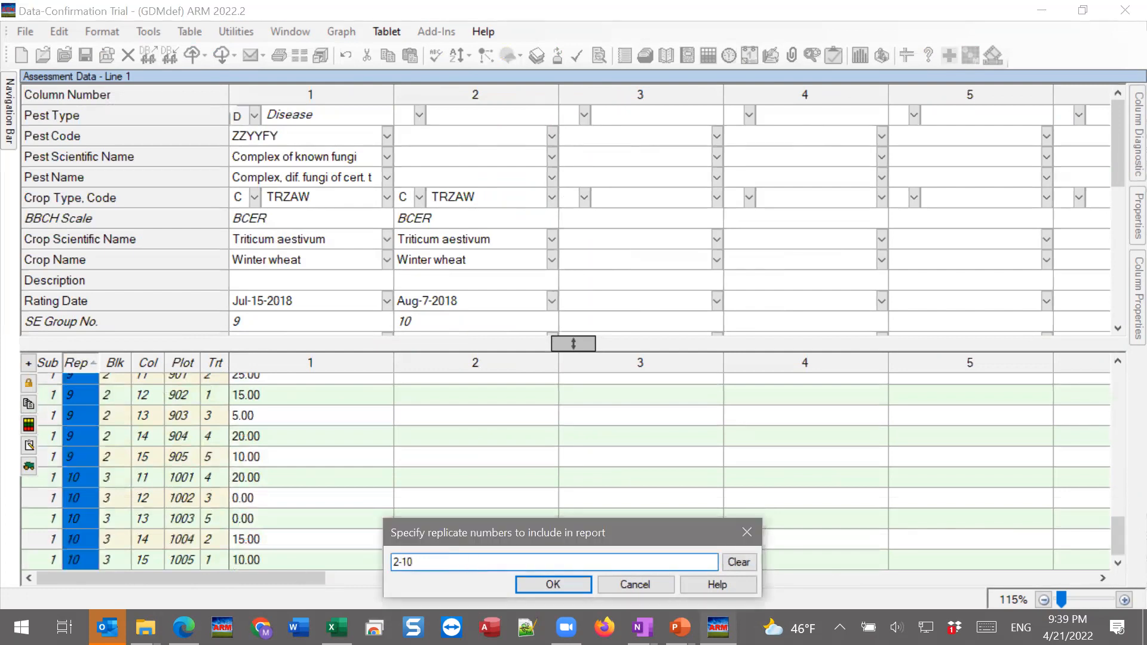
{"action": "left_click", "coordinate": [556, 585]}
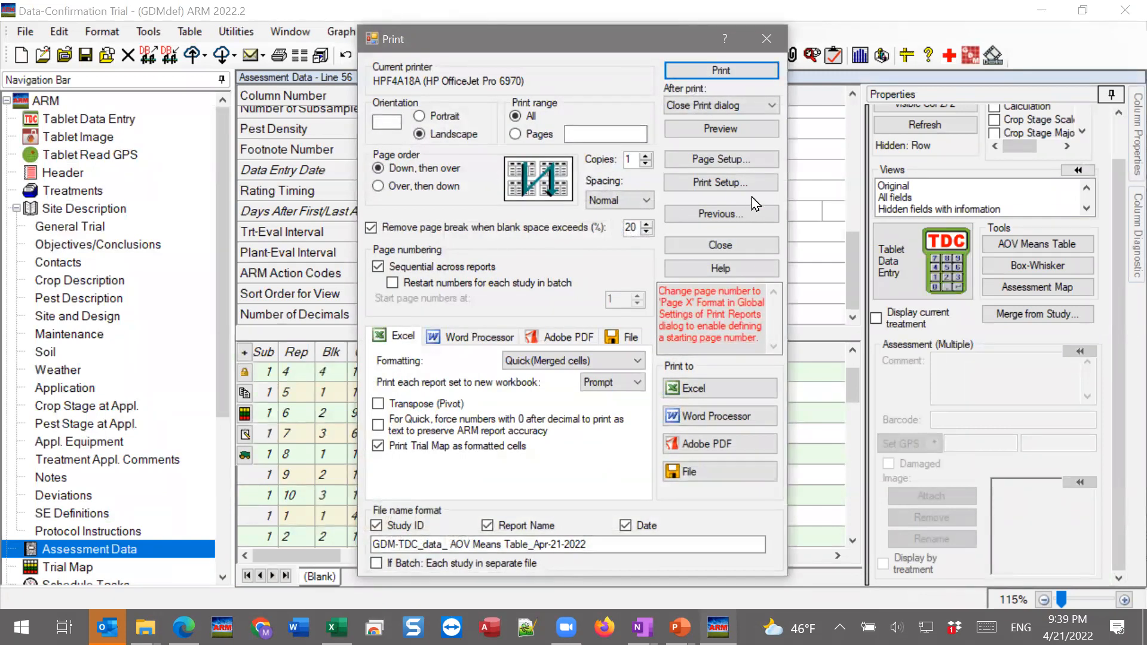
Preview the AOV Means Table at 125% zoom and examine its treatment means and statistics
{"action": "left_click", "coordinate": [743, 127]}
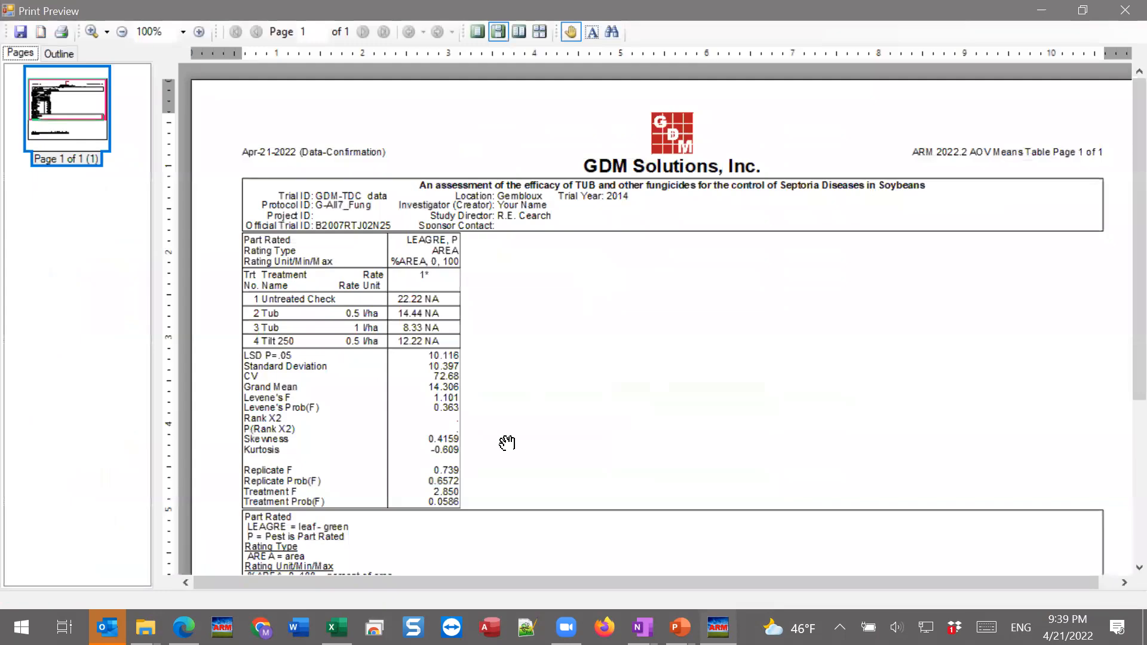
{"action": "left_click", "coordinate": [199, 31]}
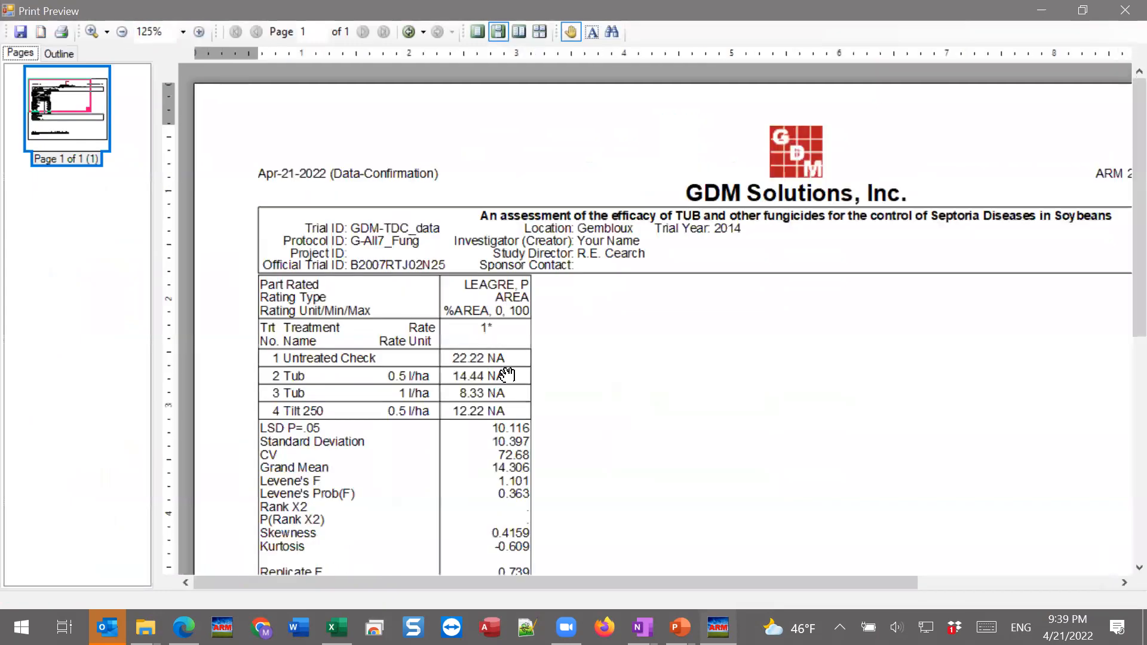
{"action": "scroll", "coordinate": [519, 323], "scroll_direction": "down", "scroll_amount": 3}
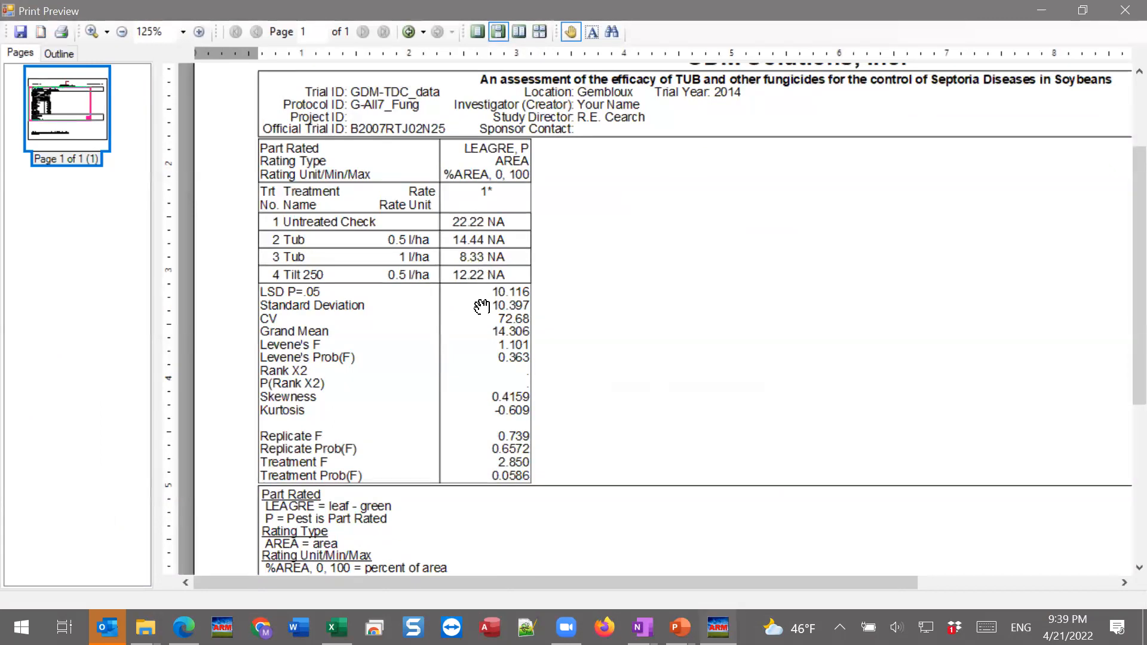
{"action": "left_click_drag", "start_coordinate": [310, 283], "coordinate": [307, 282]}
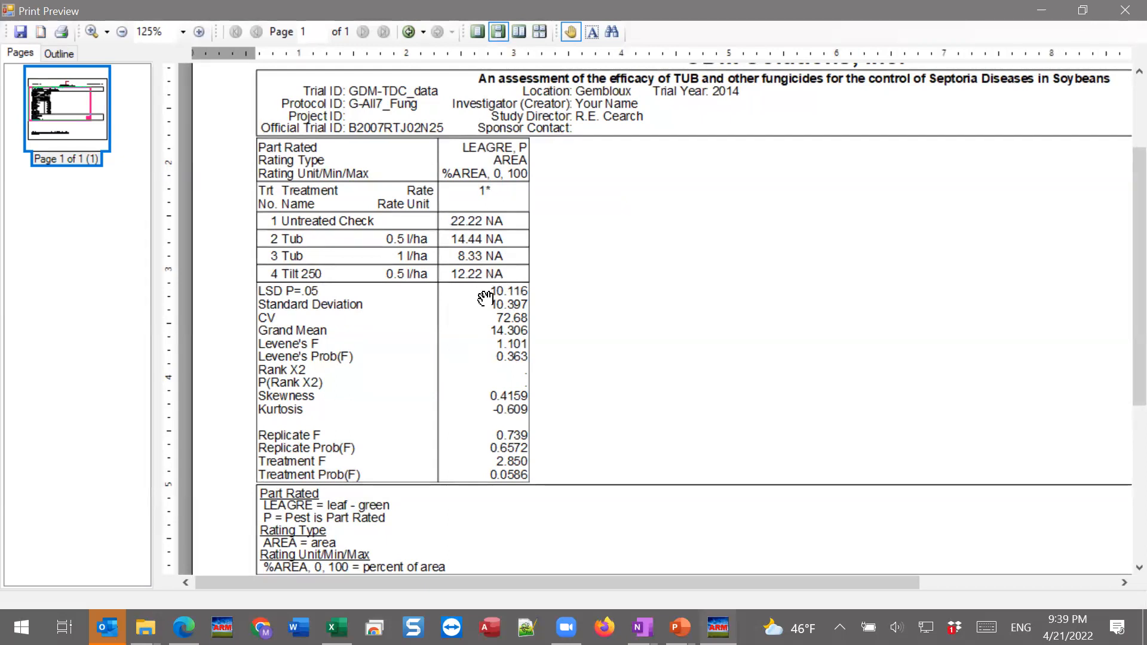
Close the AOV Means Table preview and the print dialog to return to the assessment data
{"action": "left_click_drag", "start_coordinate": [534, 358], "coordinate": [553, 392]}
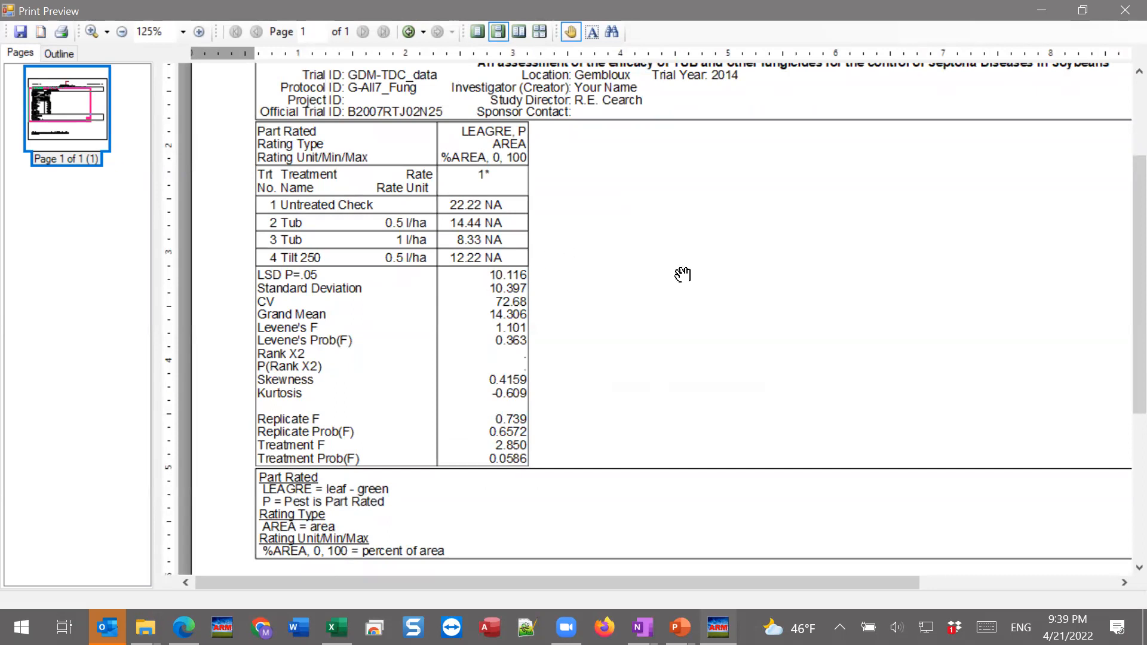
{"action": "left_click", "coordinate": [1125, 11]}
{"action": "key", "text": "ctrl+p"}
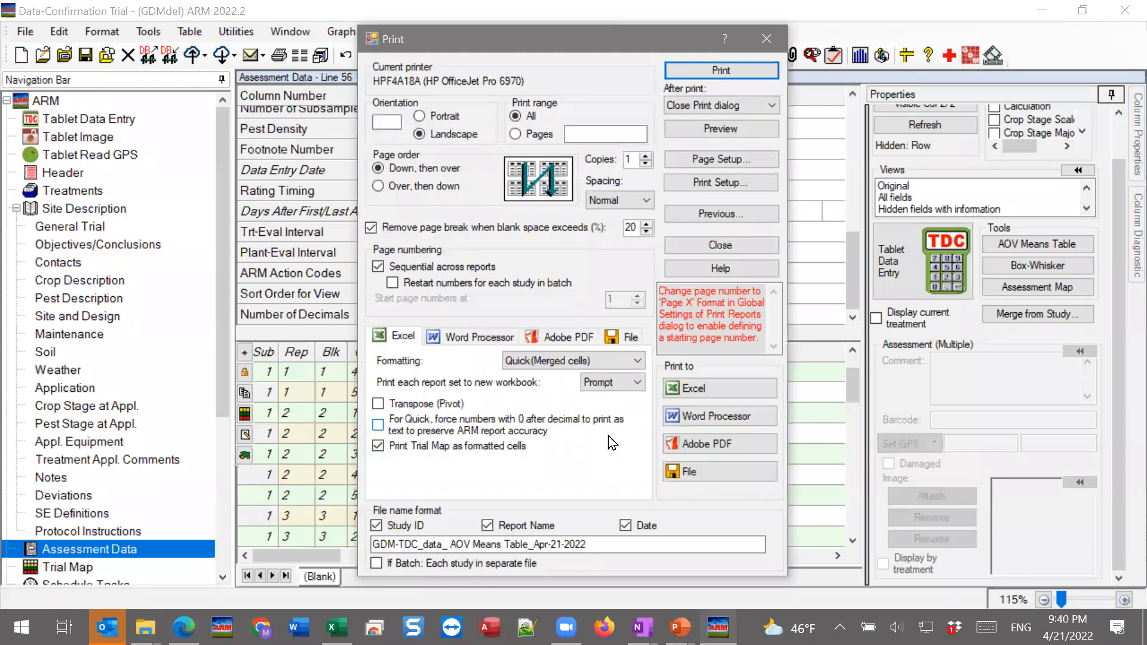
{"action": "left_click", "coordinate": [722, 246]}
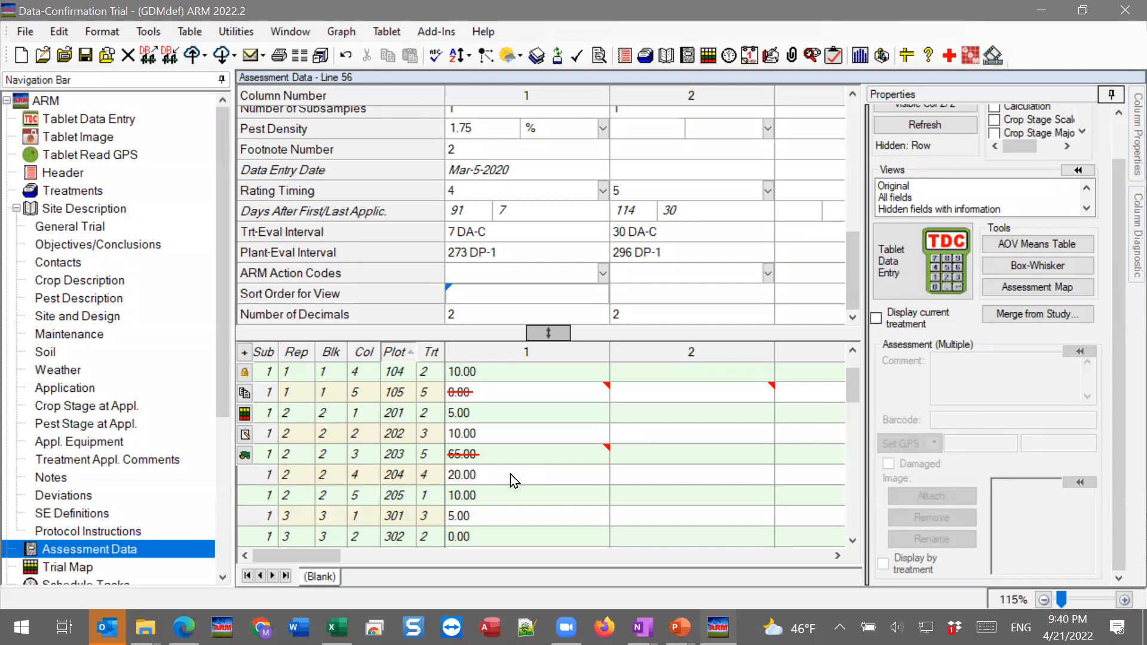
{"action": "key", "text": "alt+Tab"}
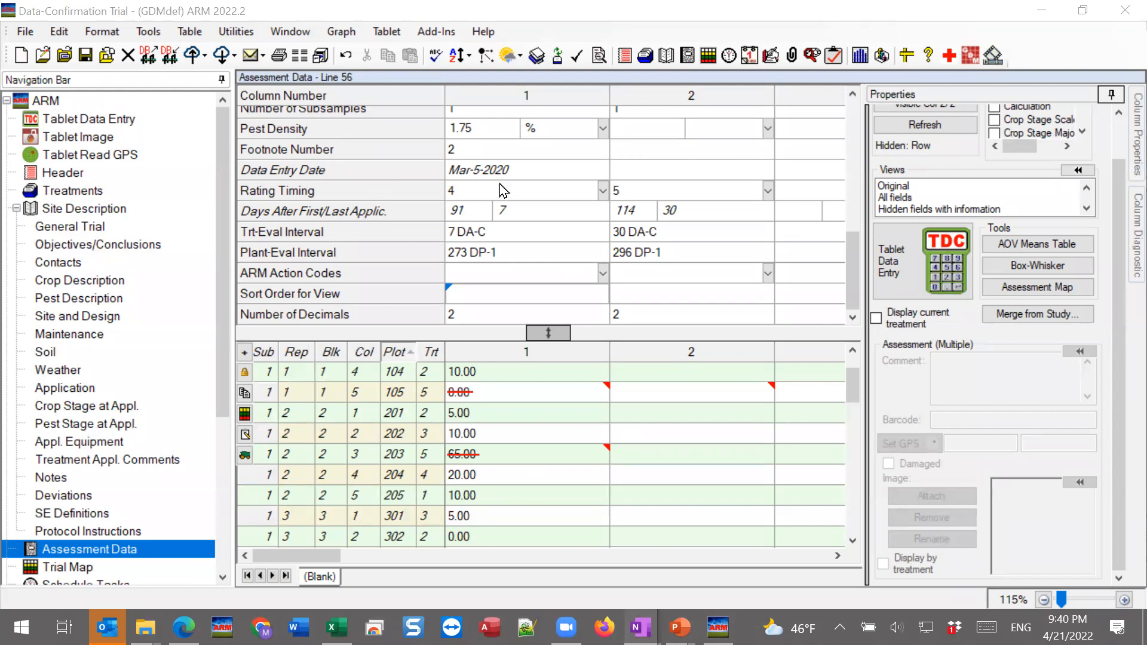
Close the current trial without saving its changes and open the Data Calcs webinar trial from the study list
{"action": "left_click", "coordinate": [127, 58]}
{"action": "left_click", "coordinate": [127, 58]}
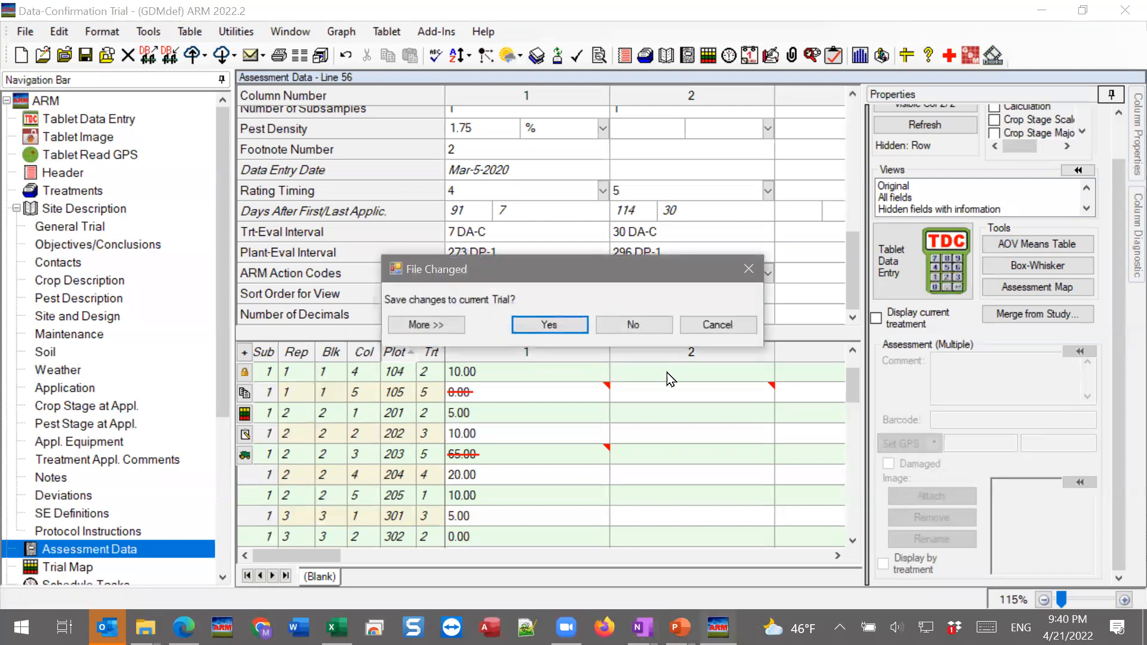
{"action": "left_click", "coordinate": [659, 332]}
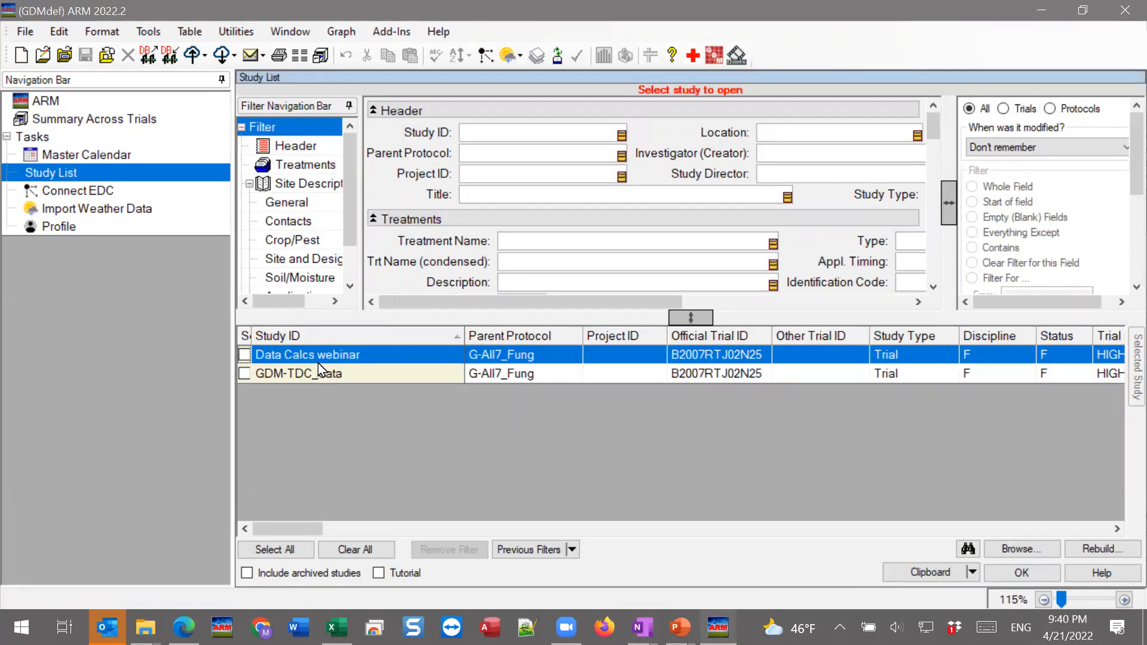
{"action": "double_click", "coordinate": [306, 357]}
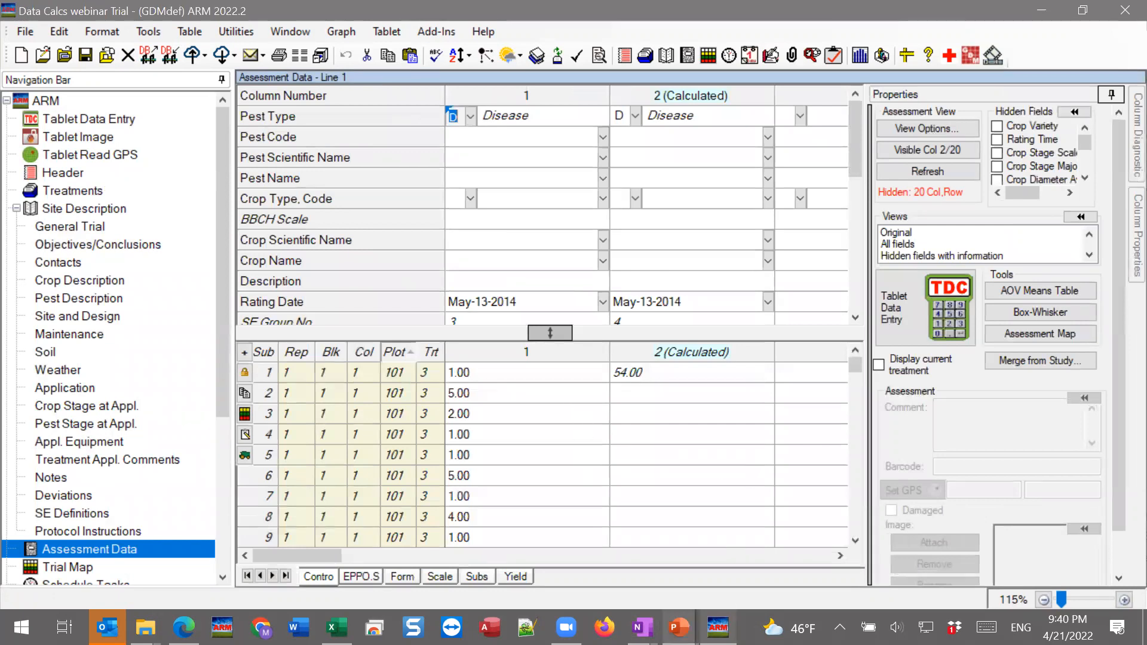
Switch to the Slides - Lifecycle 1.pptx presentation in PowerPoint and show slide 4, Data Calculations
{"action": "mouse_move", "coordinate": [679, 627]}
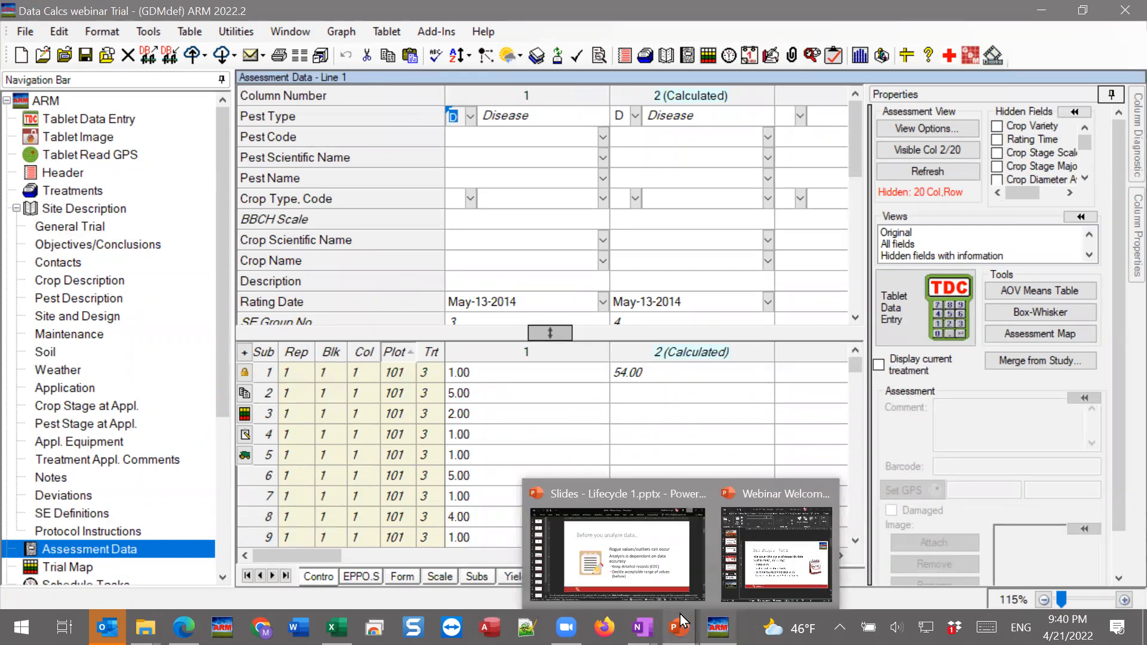
{"action": "left_click", "coordinate": [618, 553]}
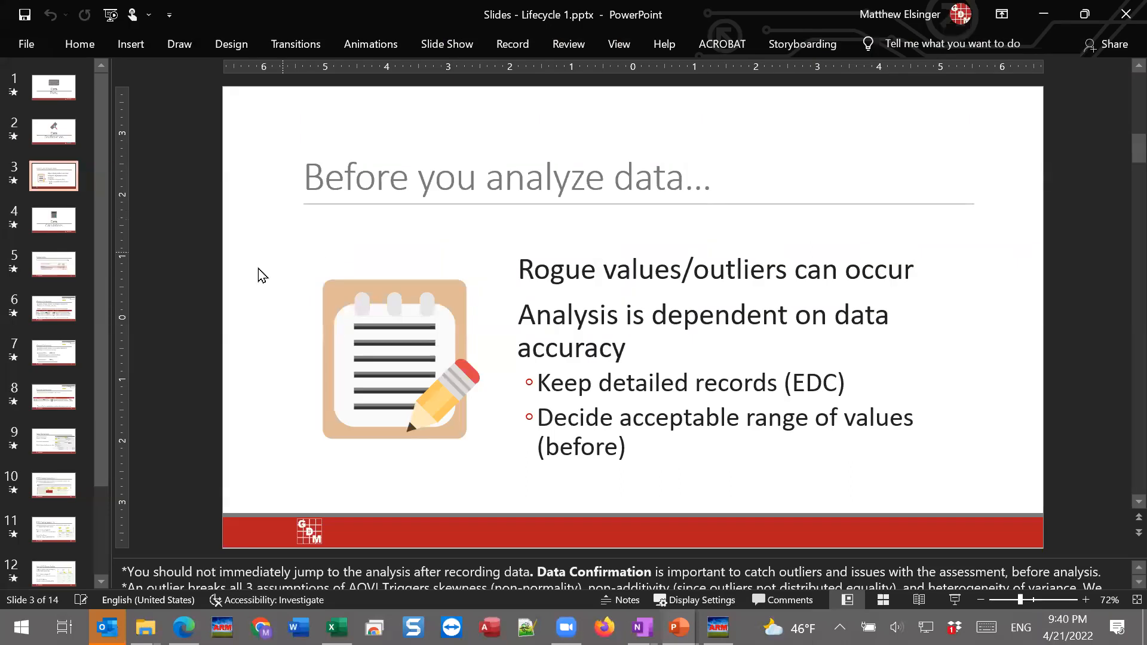
{"action": "left_click", "coordinate": [70, 228]}
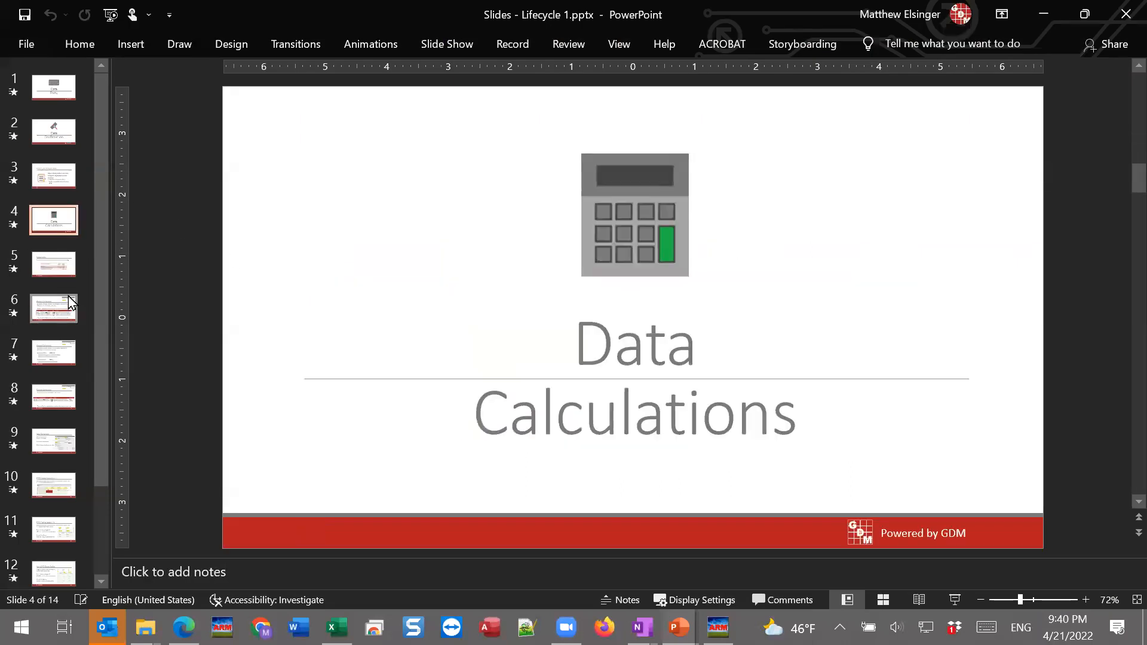